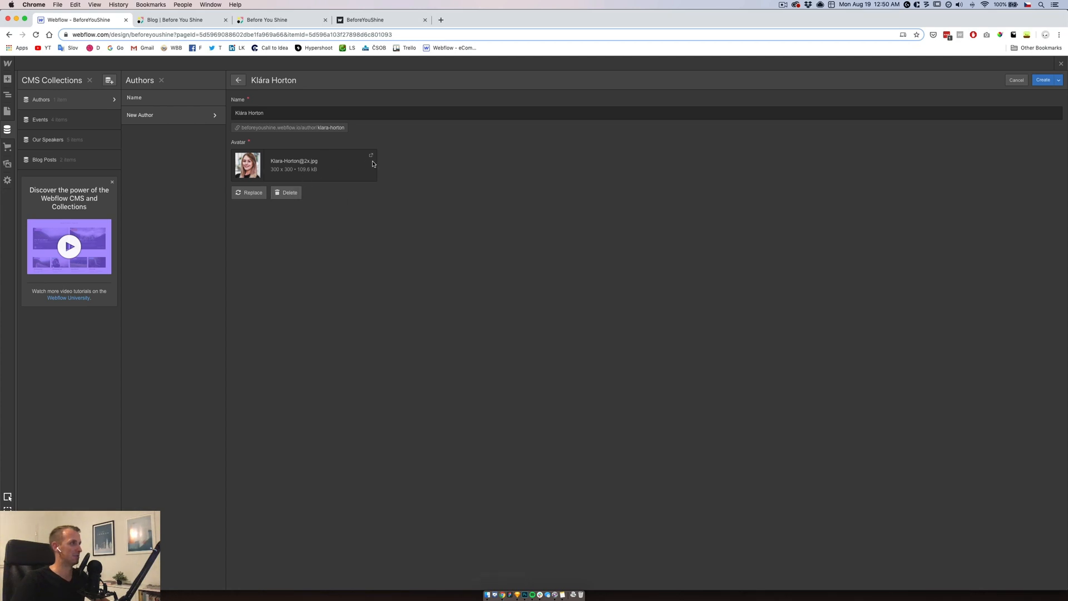
Replace the new author's avatar with the author's portrait file from the Assets folder and create the author item
left_click(249, 193)
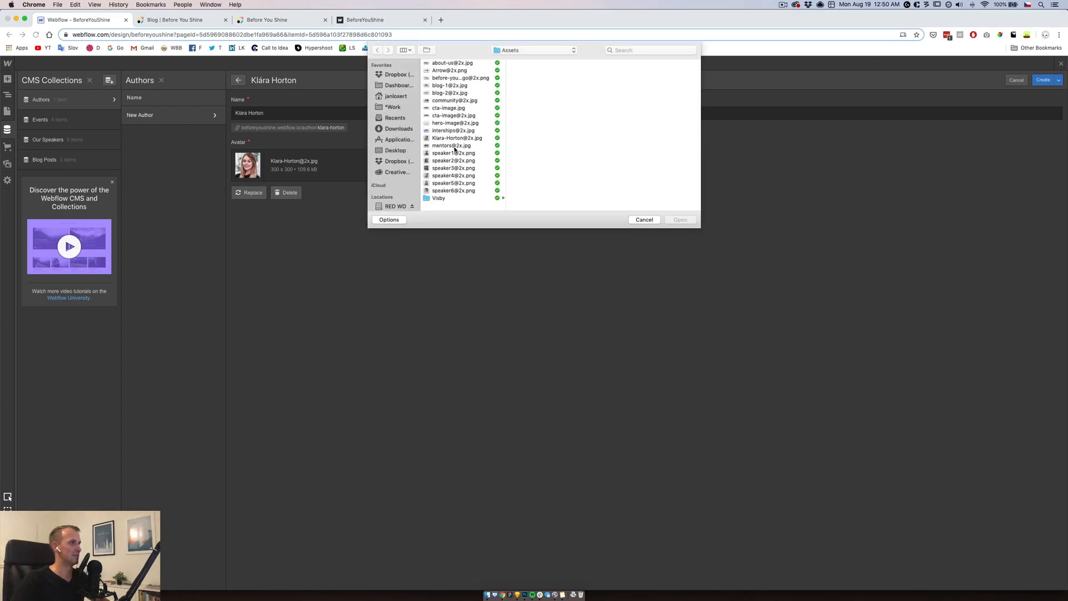
double_click(450, 138)
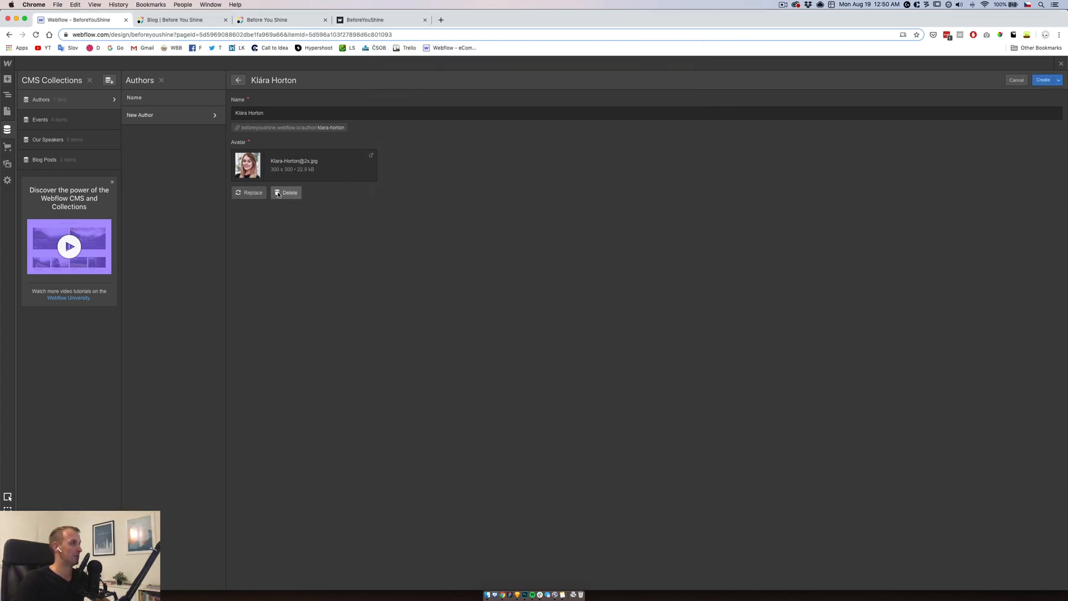
left_click(1044, 81)
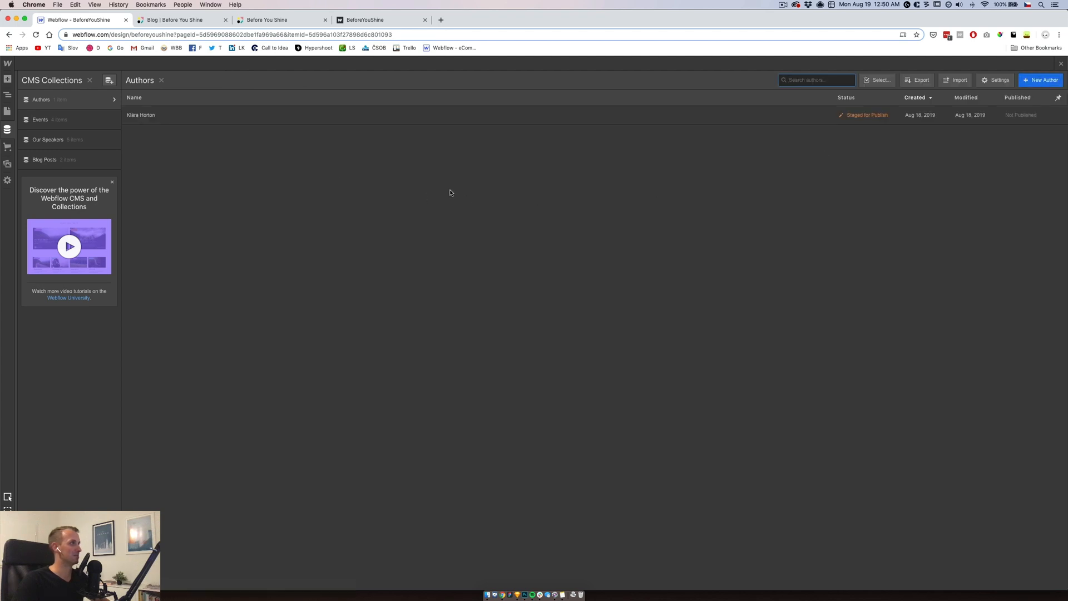
Add a reference field labelled Author to the Blog Posts collection
left_click(48, 160)
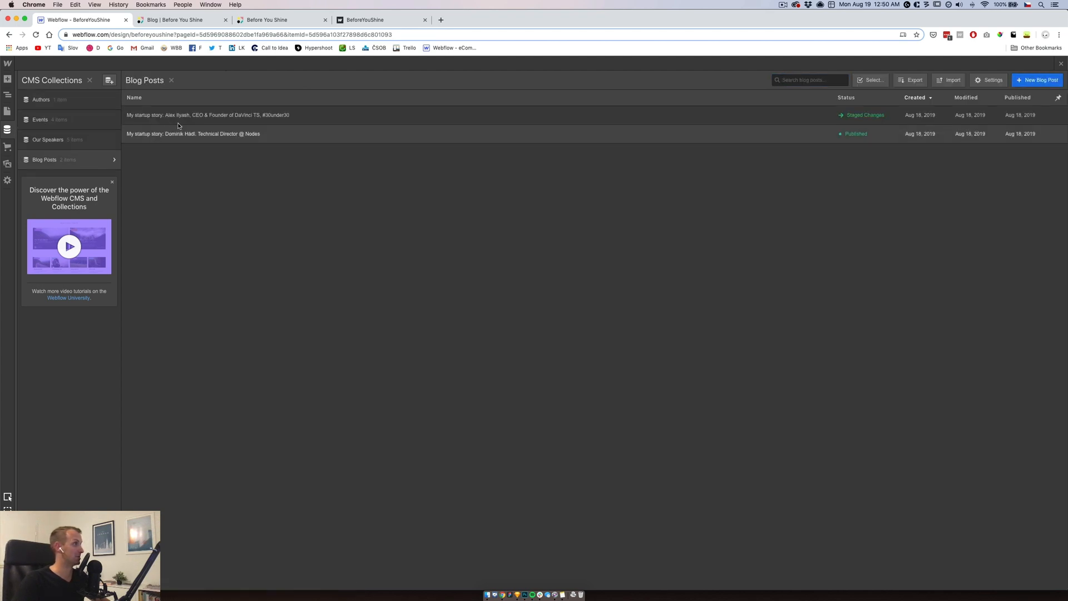
left_click(223, 115)
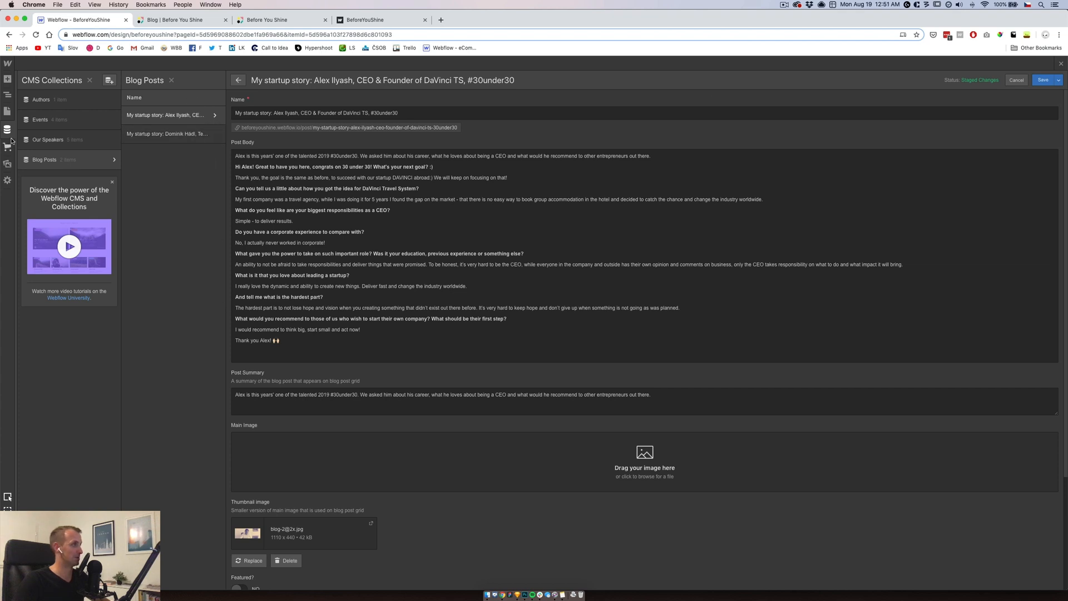
left_click(112, 161)
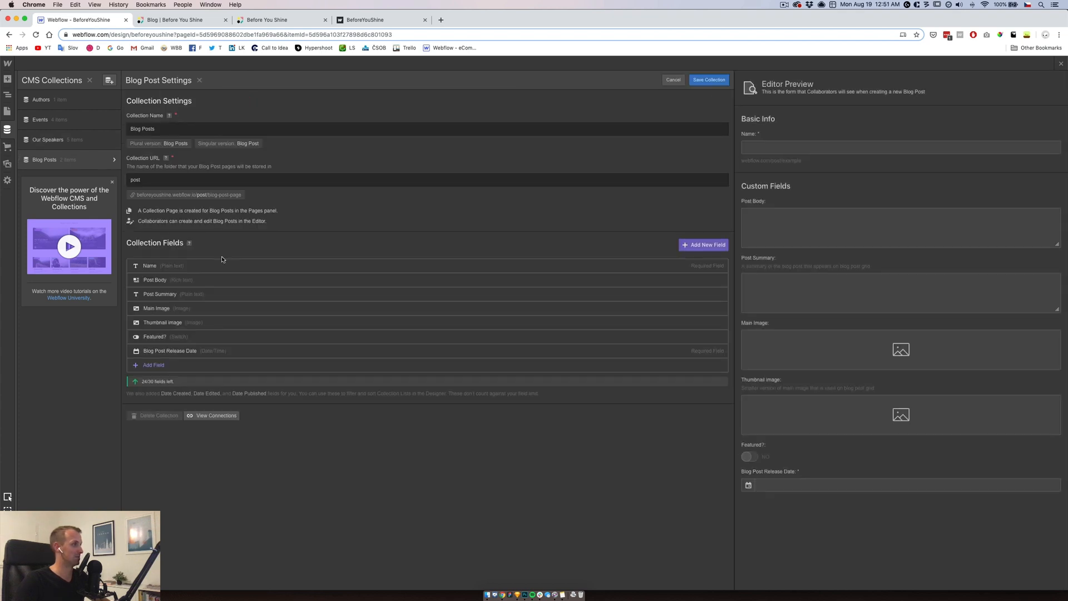
left_click(689, 251)
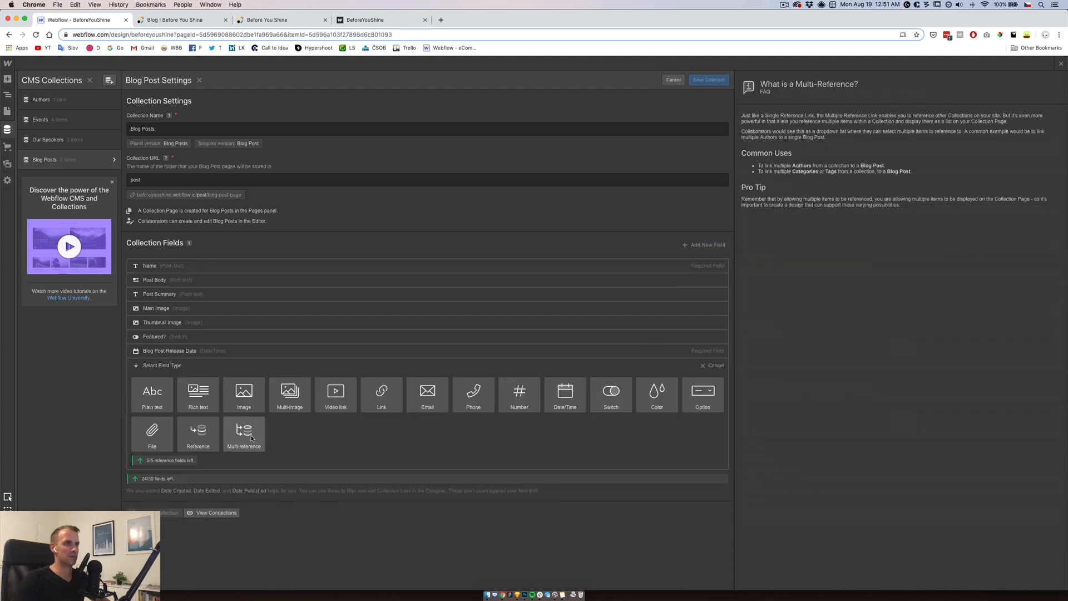
left_click(200, 432)
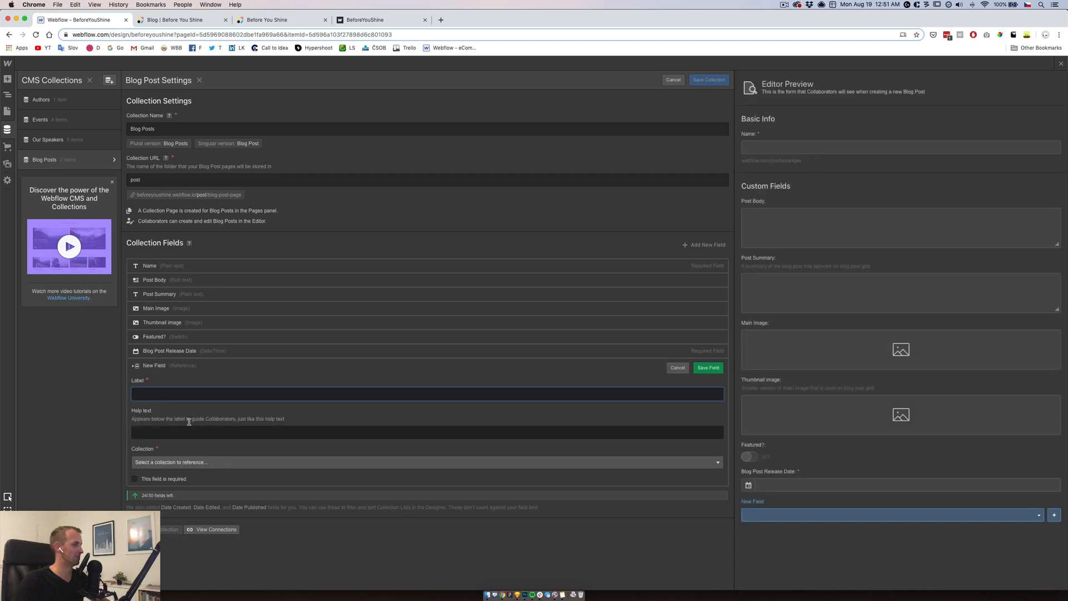
type("Author")
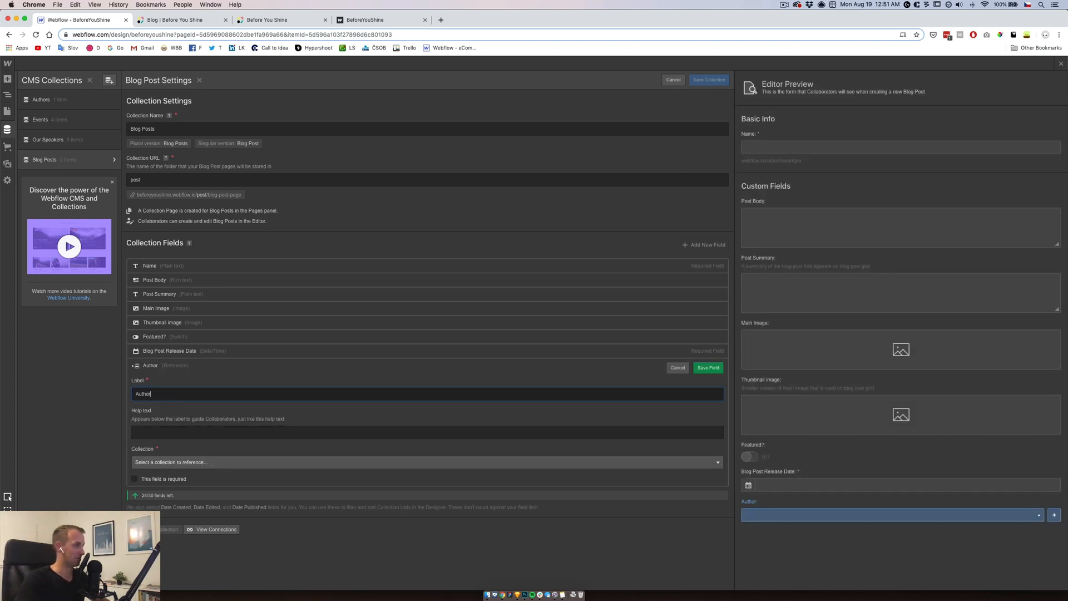
Make the Author field required, link it to the Authors collection, and save the Blog Posts collection changes
left_click(161, 476)
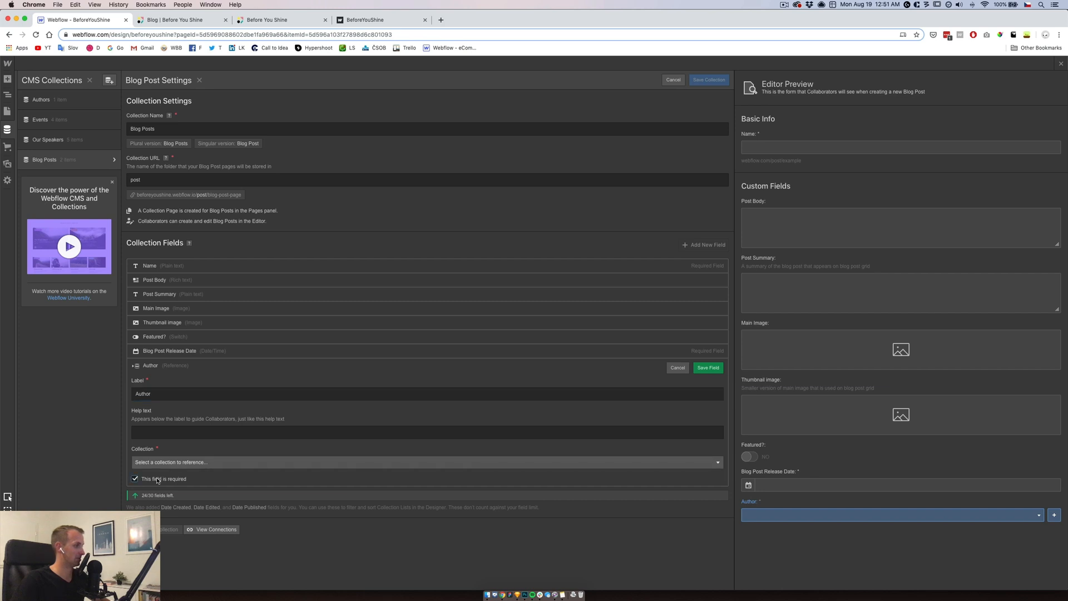
left_click(169, 461)
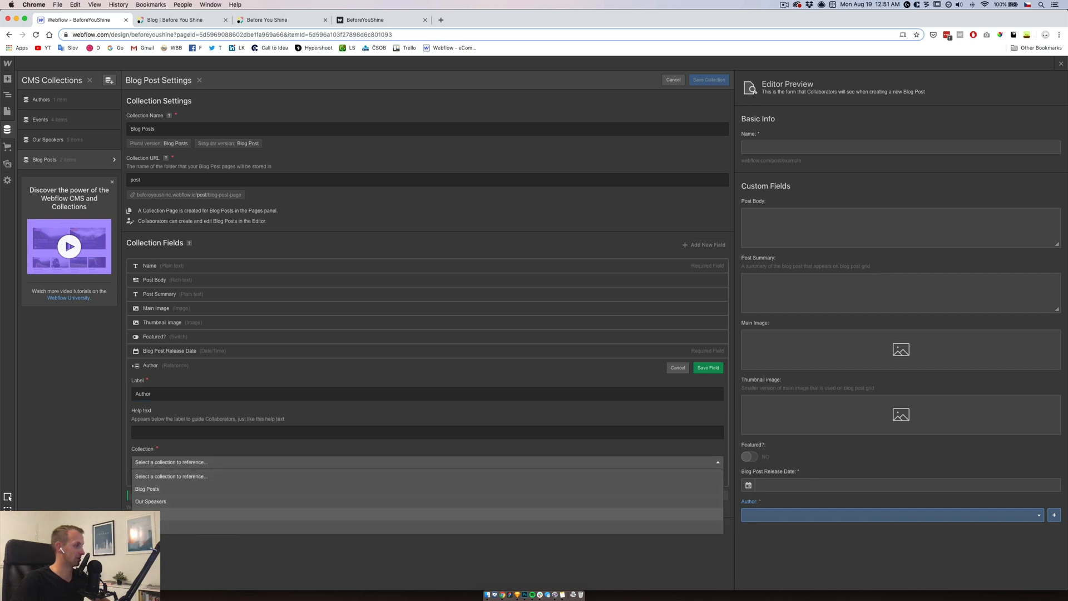
left_click(492, 513)
left_click(710, 370)
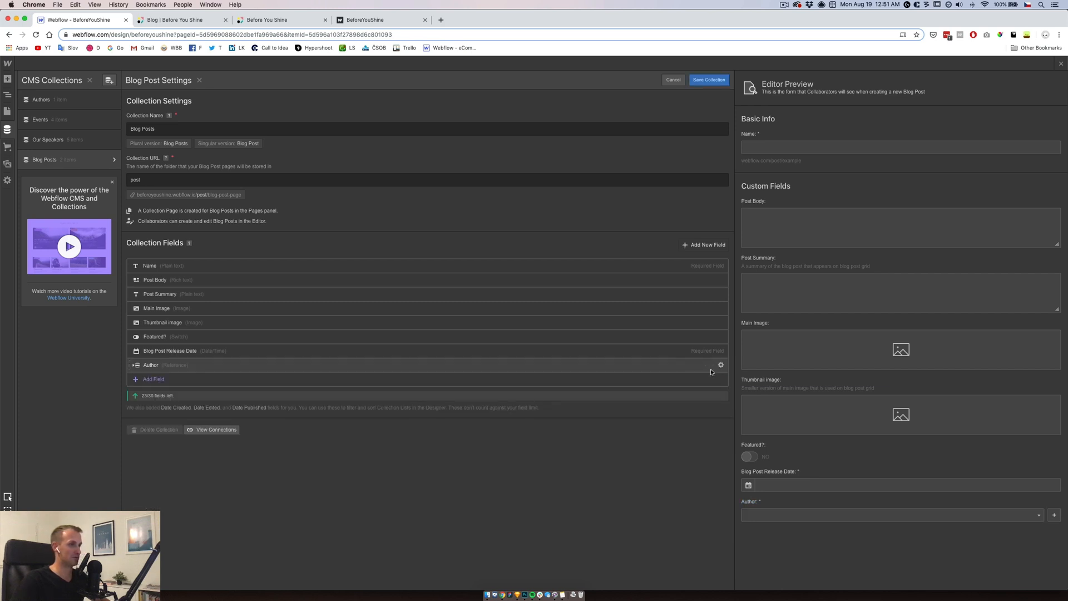
left_click(82, 162)
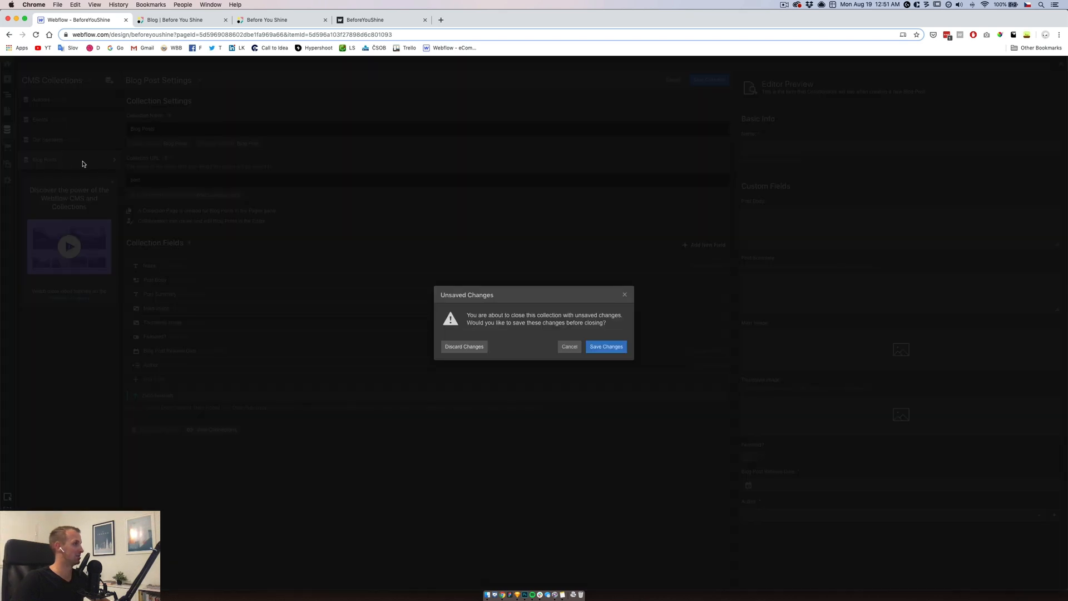
key("Return")
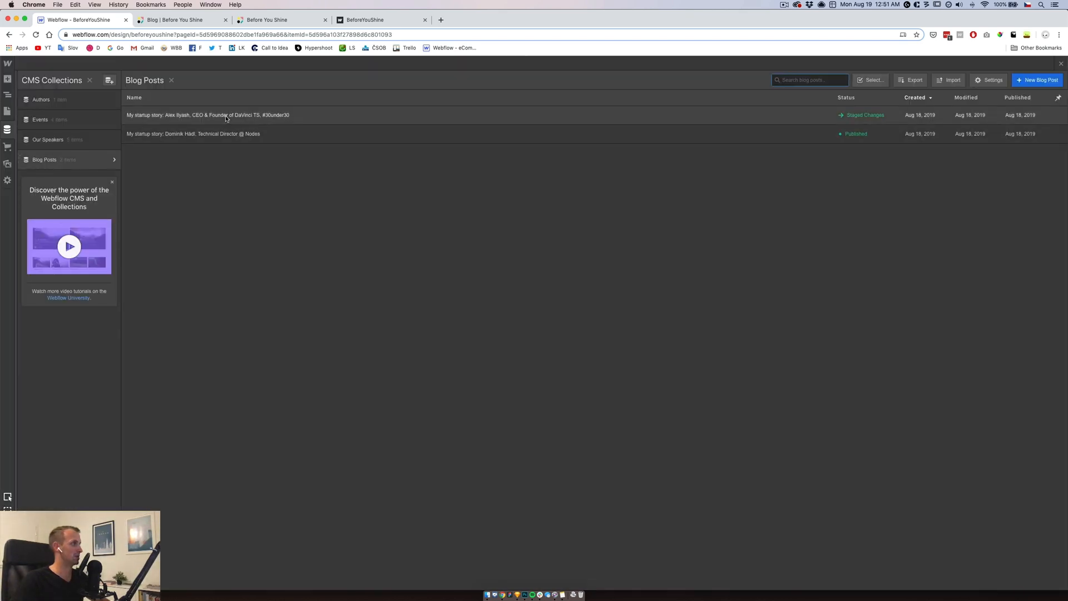
Assign the existing author to the #30under30 startup story post and save the post
left_click(250, 115)
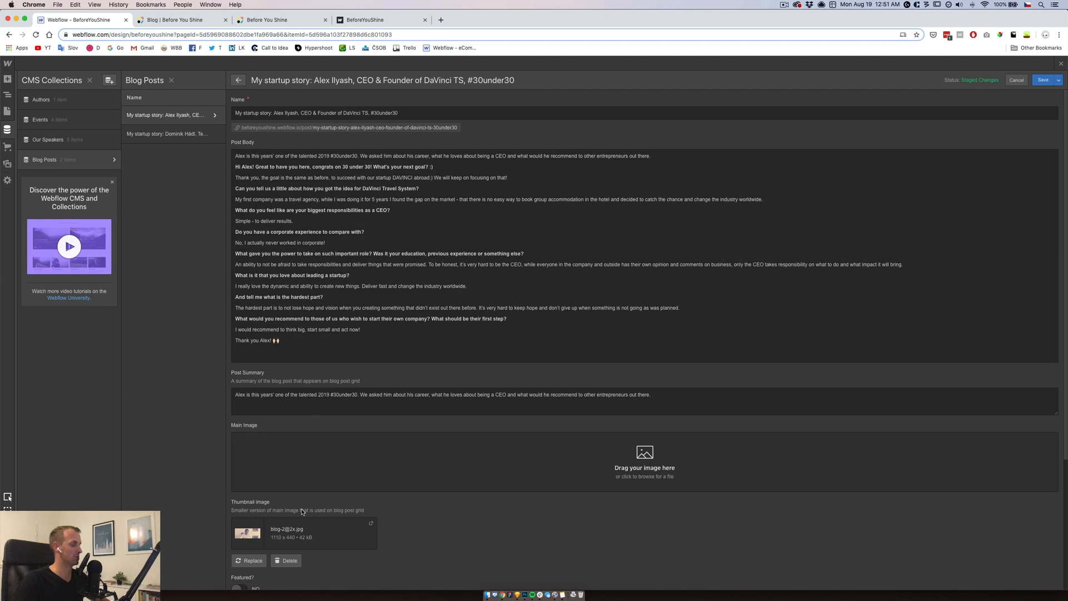
scroll(303, 512, "down", 3)
left_click(262, 474)
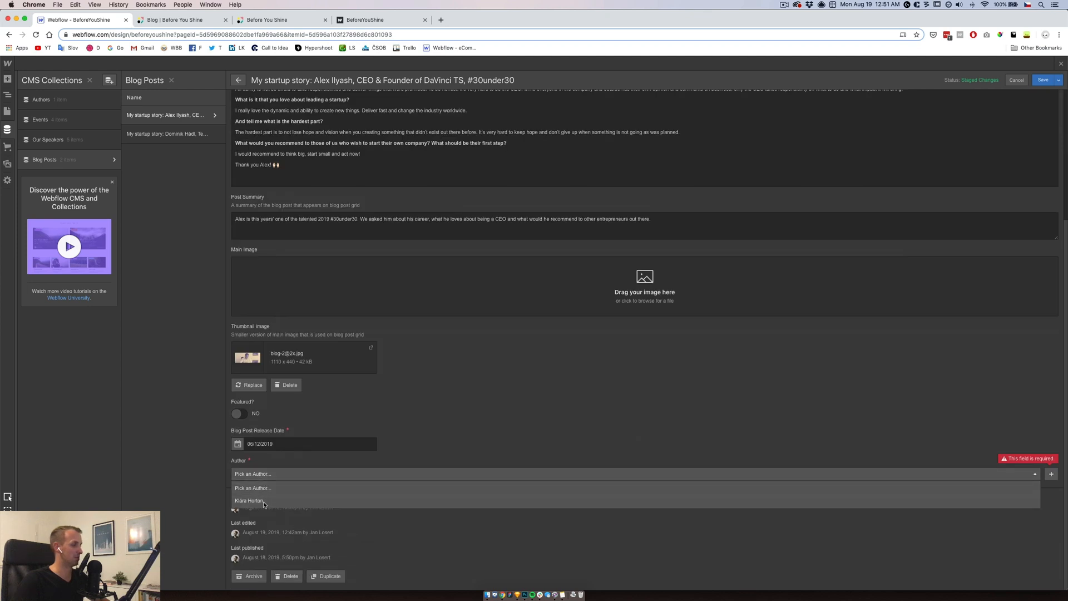
left_click(264, 501)
left_click(1043, 80)
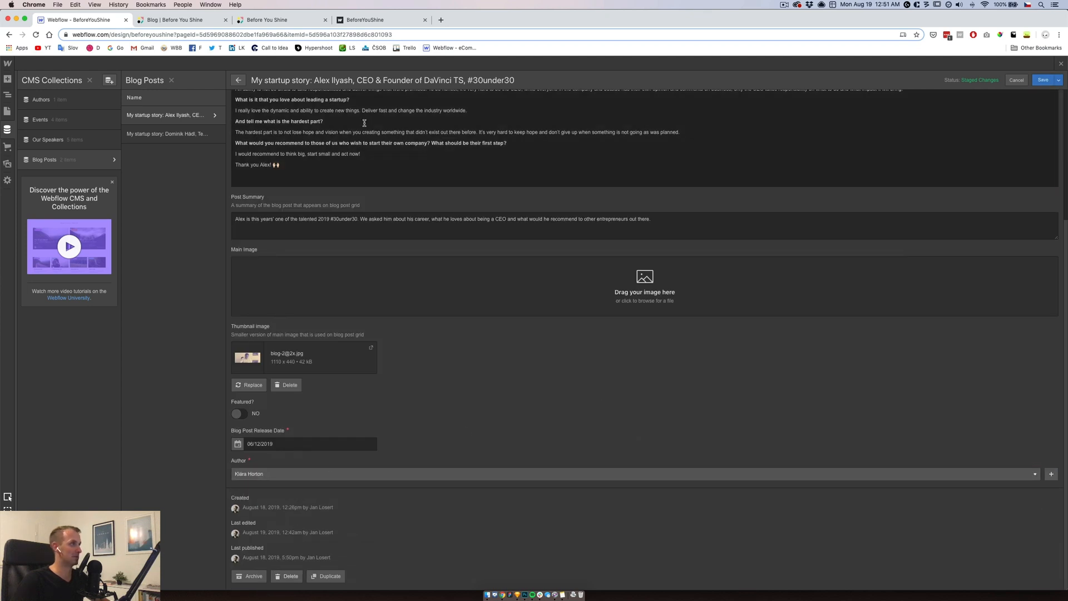
Assign the same author to the startup story about the Technical Director @ Nodes and save the post
left_click(175, 136)
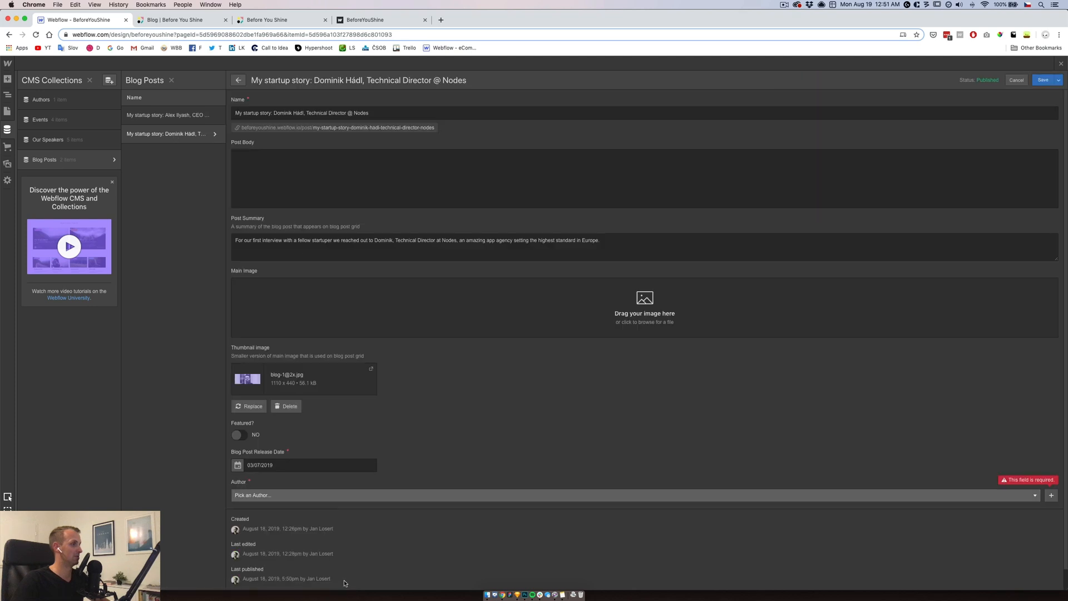
left_click(267, 495)
left_click(268, 515)
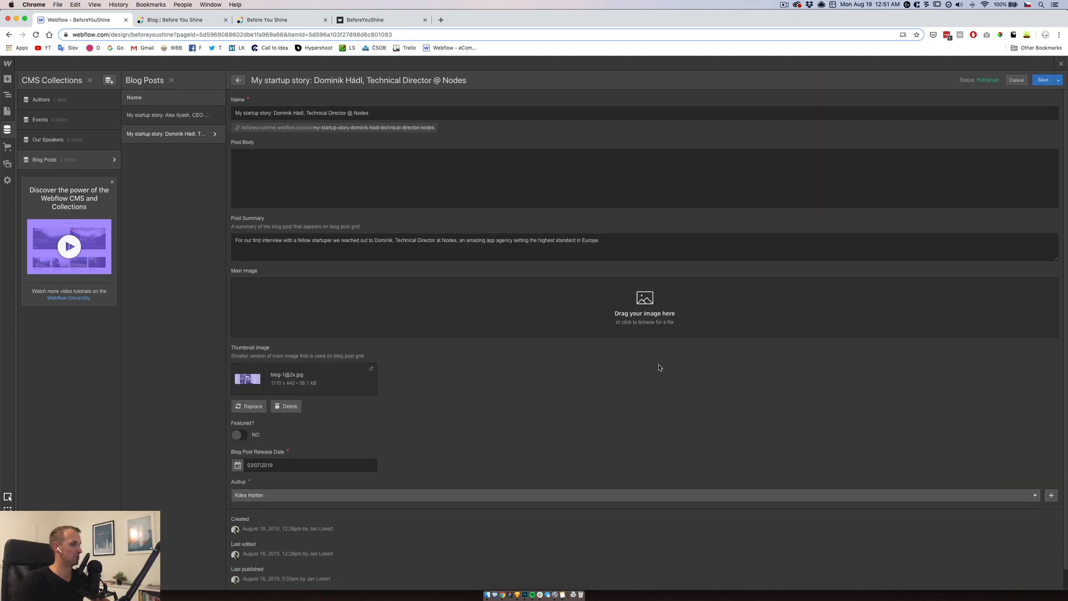
left_click(1043, 80)
Reopen the #30under30 post, switch to Photoshop, and enlarge the dsc_9483 photo layer to span the full canvas width
left_click(234, 115)
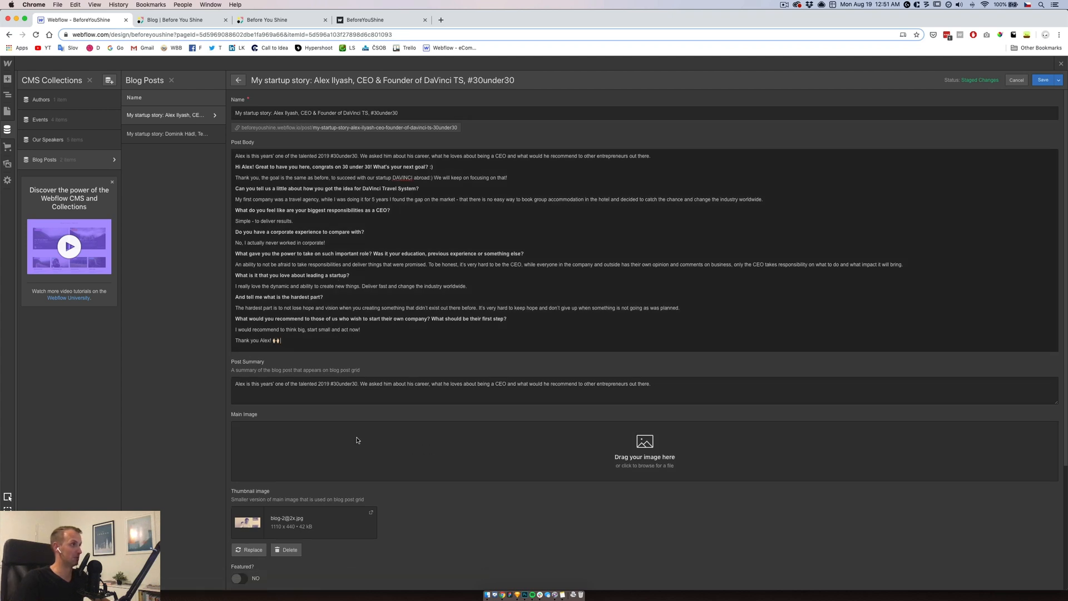
left_click(222, 26)
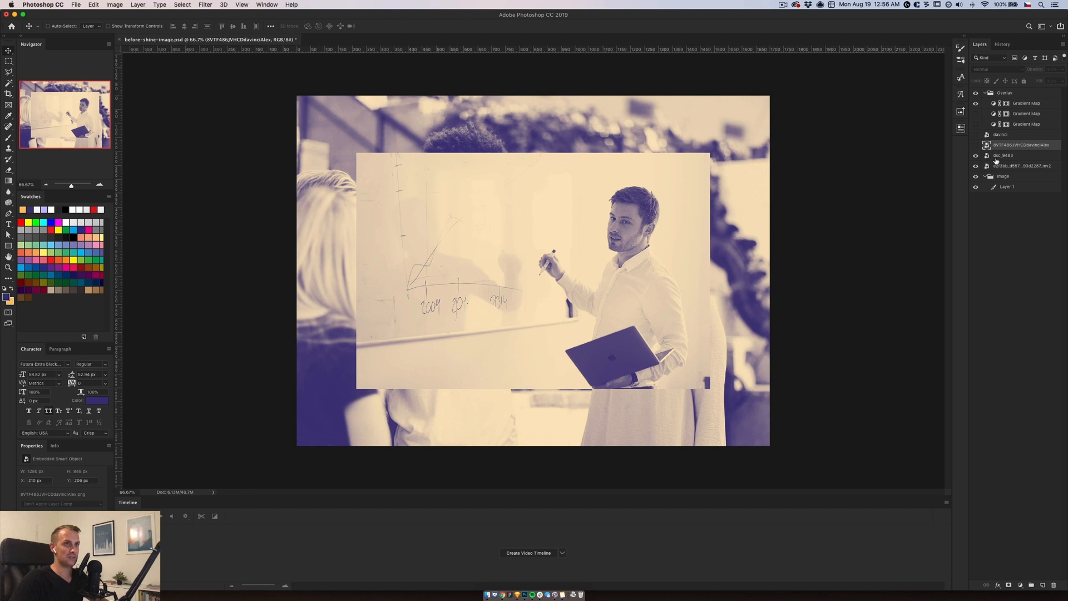
left_click(996, 159)
key("super+t")
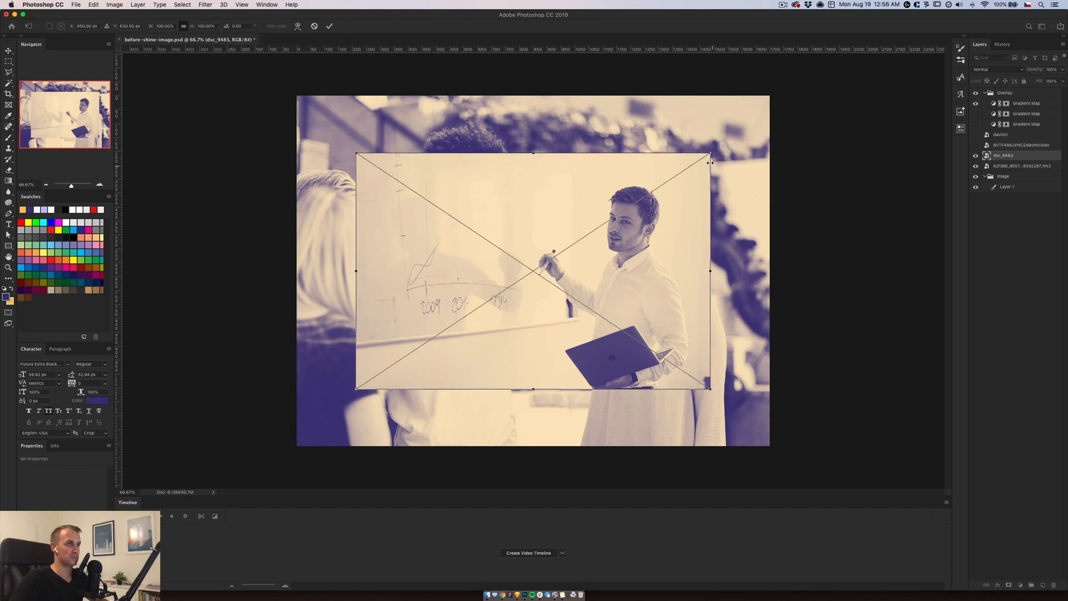
left_click_drag(710, 155, 773, 128)
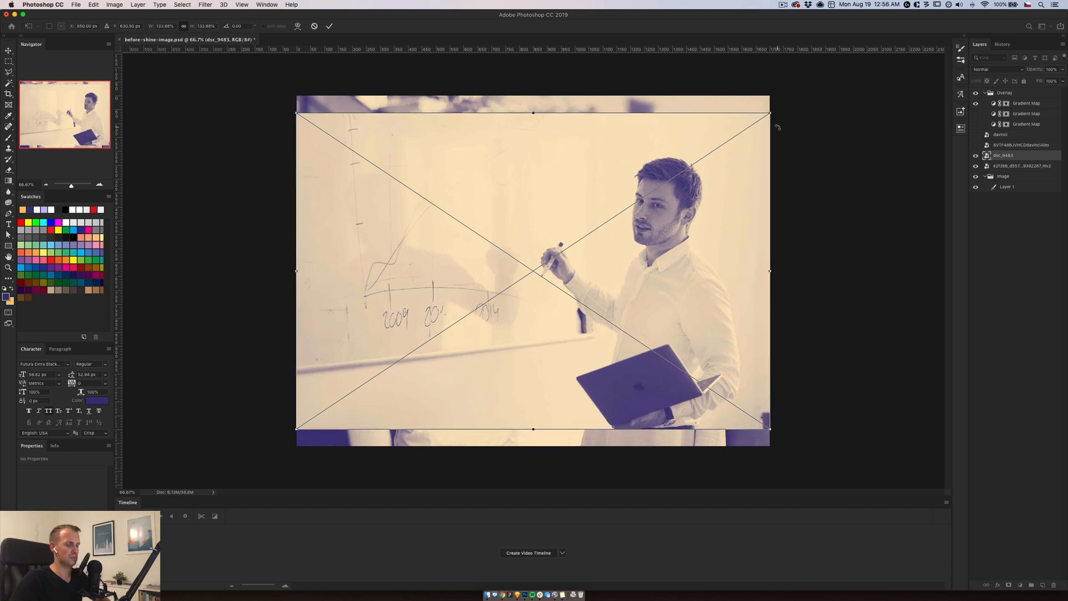
key("Return")
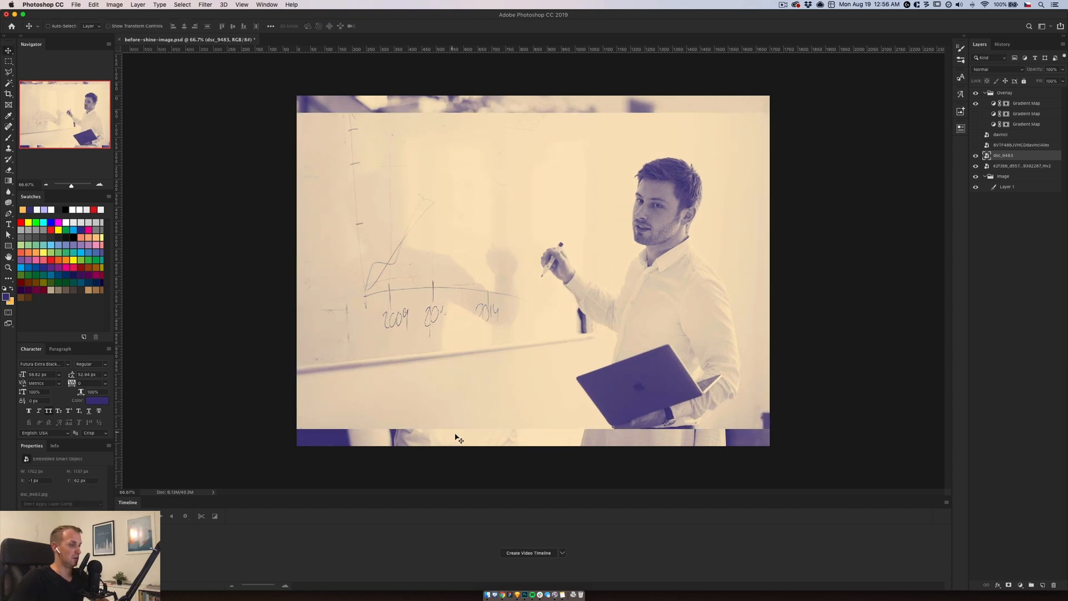
Crop the canvas vertically to a wide banner about 820 px high, keeping its full width
left_click(501, 595)
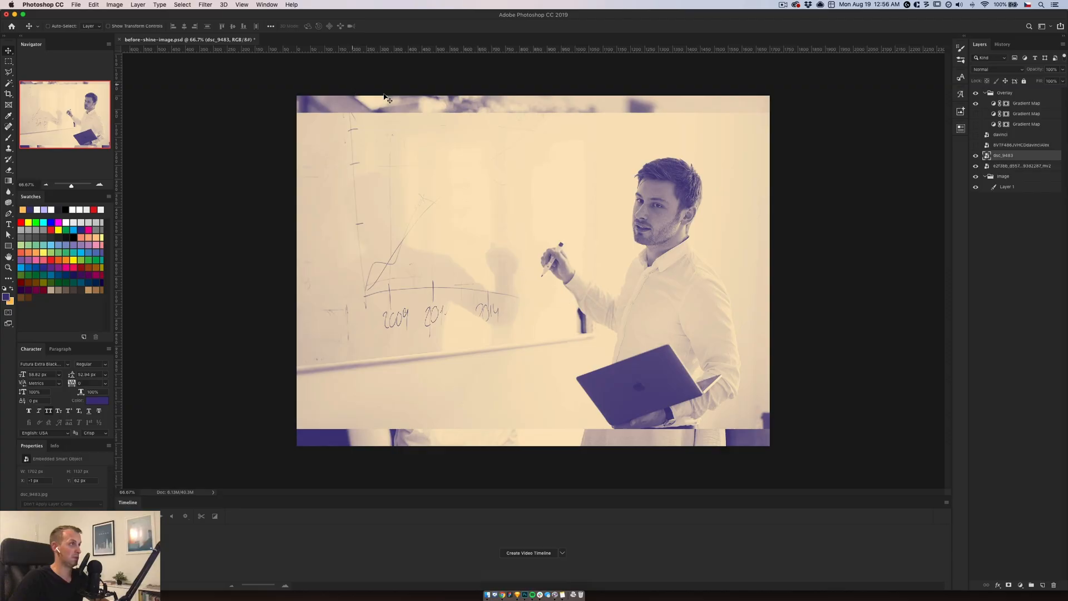
key("c")
left_click_drag(530, 93, 529, 157)
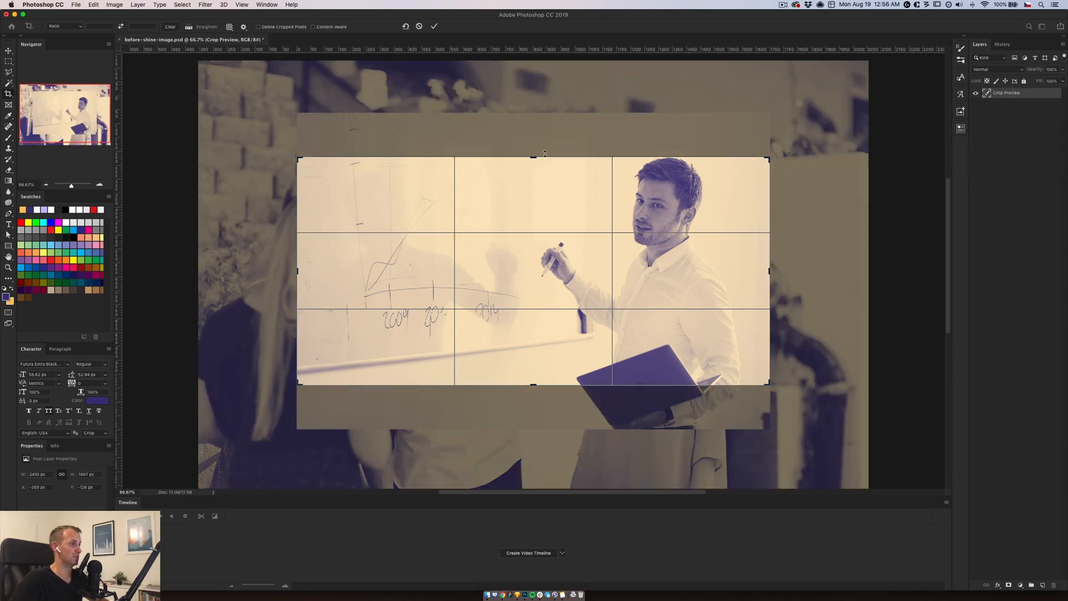
key("Return")
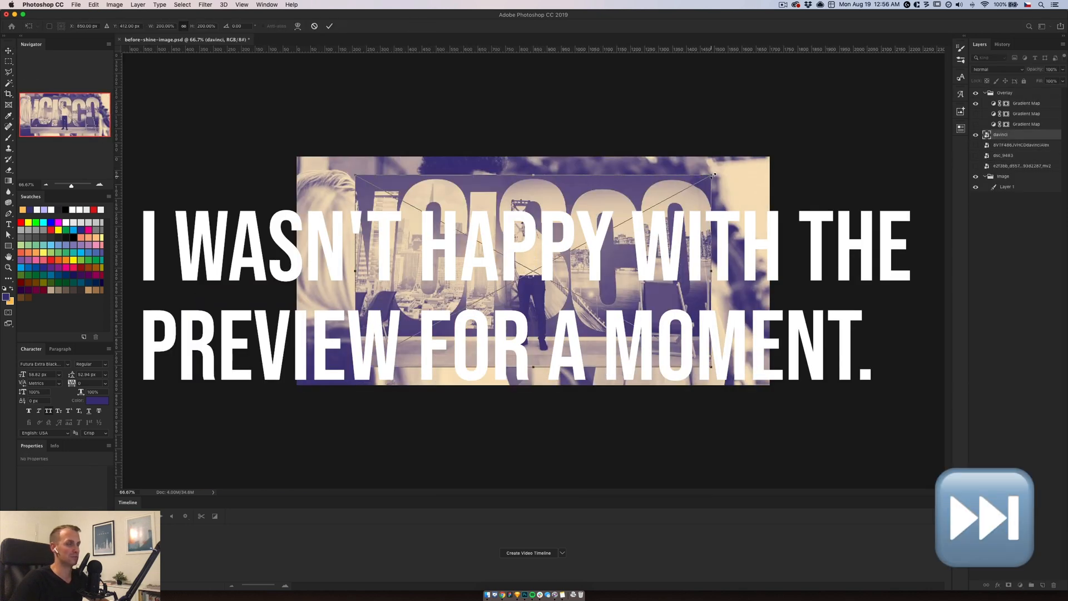
Show dsc_9483 instead of the davinci layer, enlarge it to about 2171 px wide, and reposition the man within the canvas
left_click(976, 135)
left_click(975, 155)
left_click(1003, 155)
key("super+t")
left_click_drag(773, 124, 825, 81)
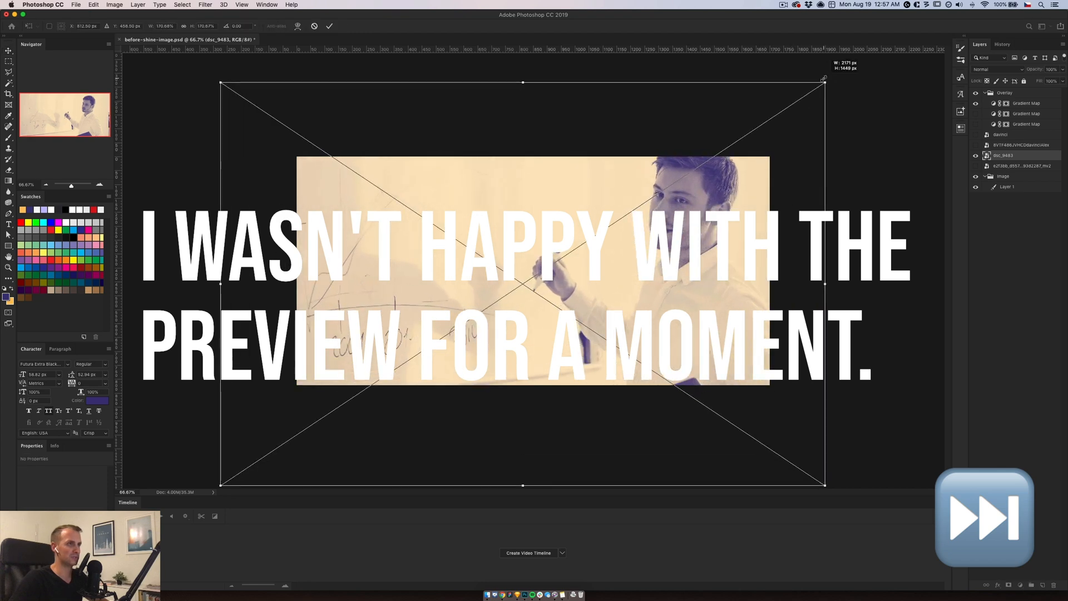
left_click_drag(718, 234, 668, 261)
key("Return")
Try the second, purple-to-pink Gradient Map over the photo and look at its blend modes, and restore the first Gradient Map
left_click(975, 102)
left_click(975, 114)
left_click(975, 113)
left_click(975, 103)
left_click(975, 103)
left_click(976, 113)
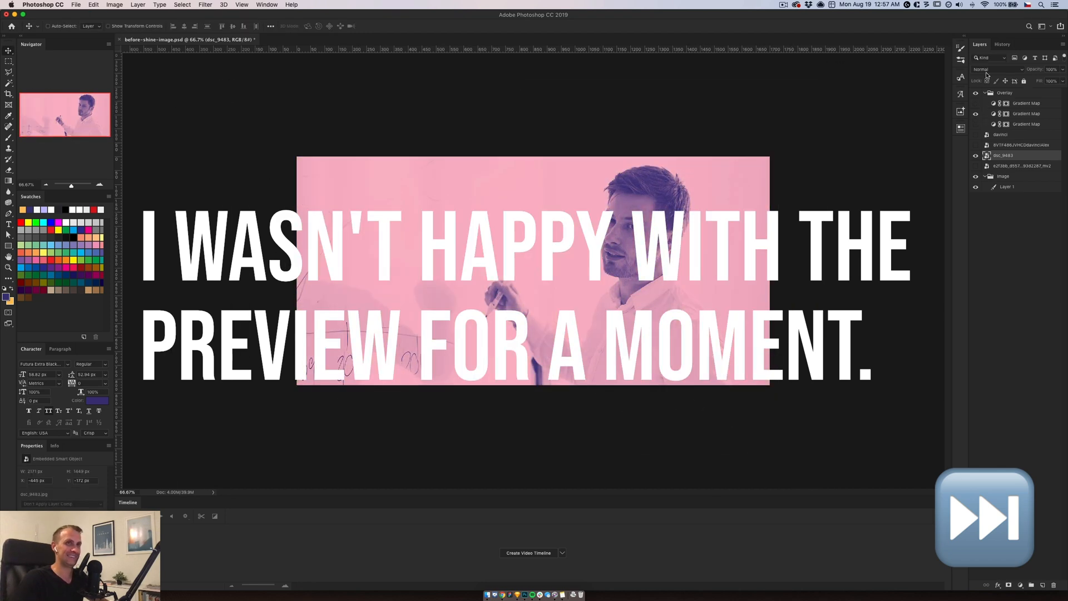
left_click(988, 69)
key("Escape")
left_click(1006, 113)
left_click(988, 69)
key("Escape")
left_click(975, 114)
left_click(976, 103)
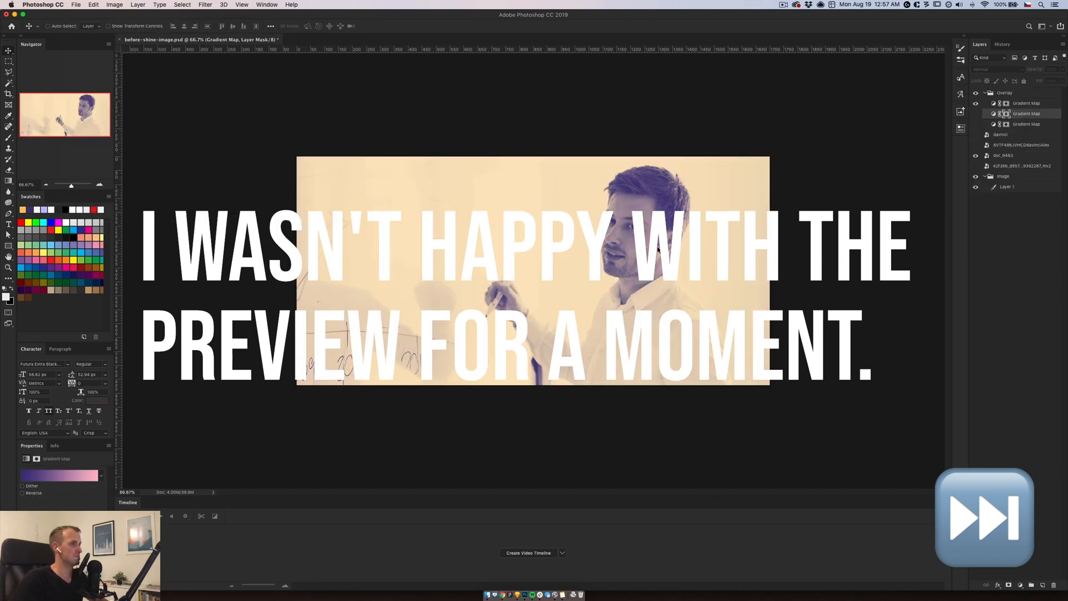
Cancel the first web export and adjust the canvas size to 1700 × 820 px
key("alt+shift+super+s")
key("Escape")
left_click(114, 5)
left_click(117, 77)
key("Return")
Export the image with Save for Web as a JPEG at quality 70, named alex-interview.jpg, in the Dropbox folder
left_click(75, 5)
mouse_move(126, 112)
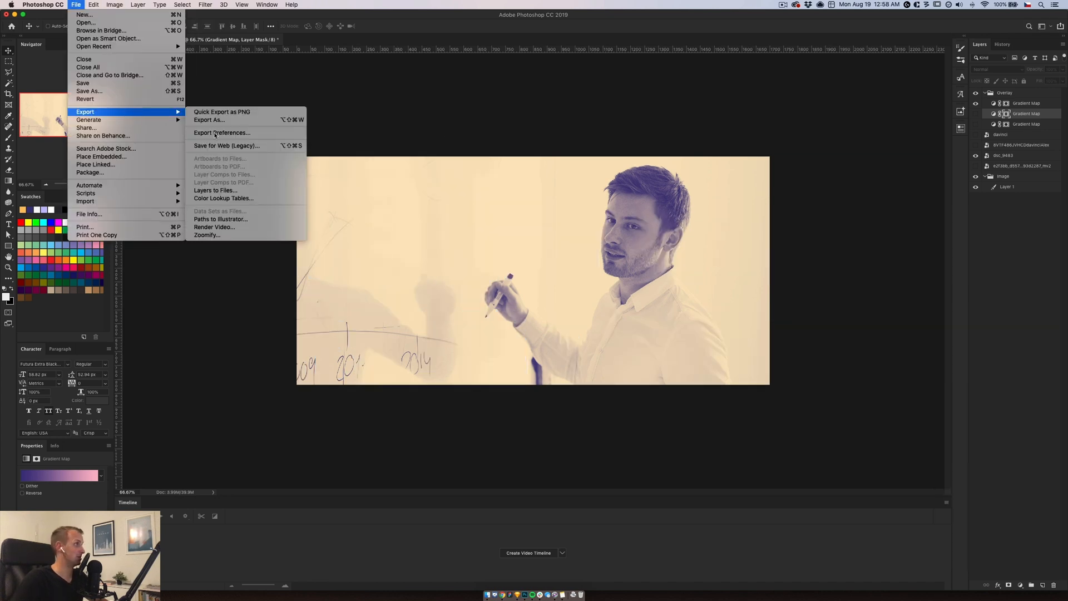
left_click(223, 146)
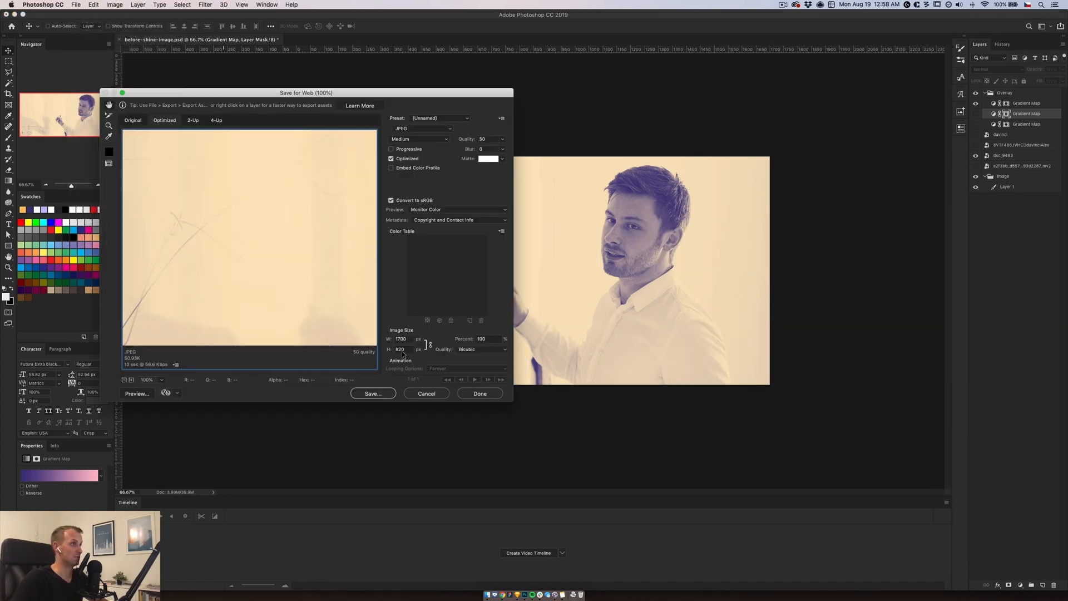
type("80")
type("70")
left_click(381, 394)
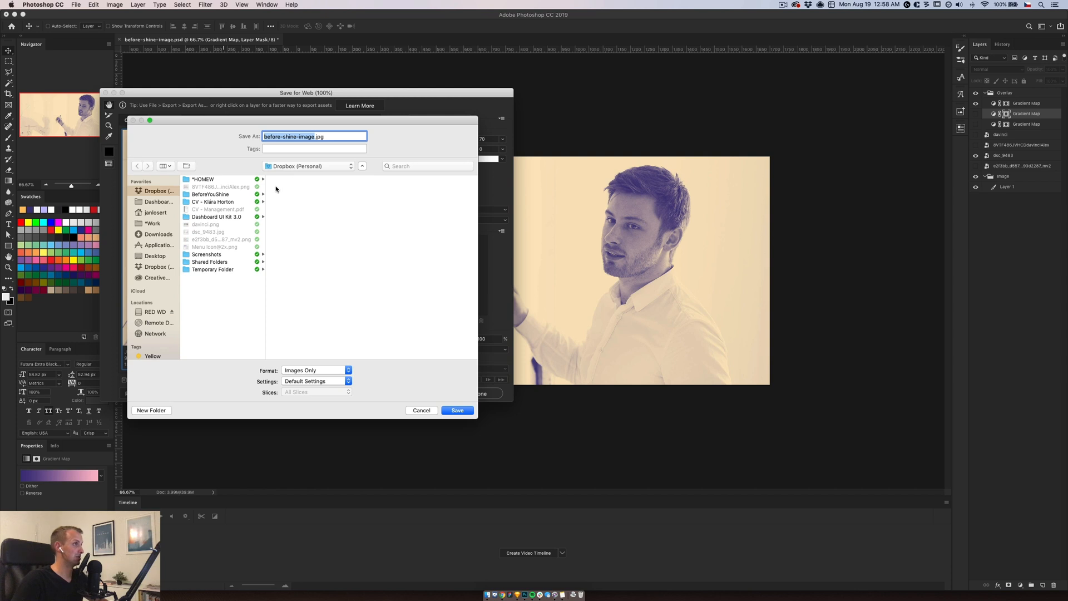
type("alex")
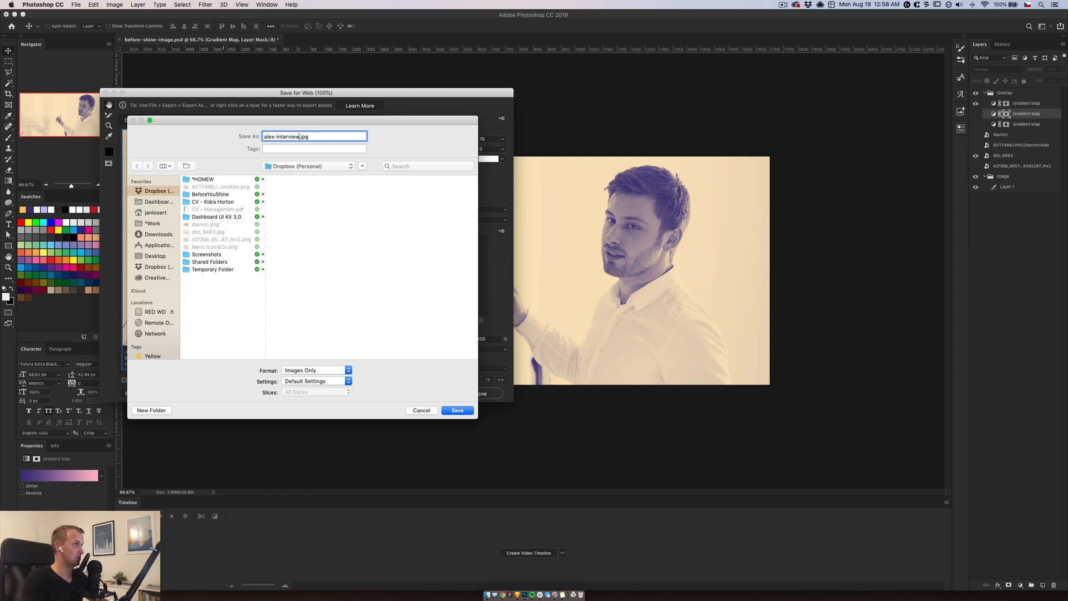
key("Return")
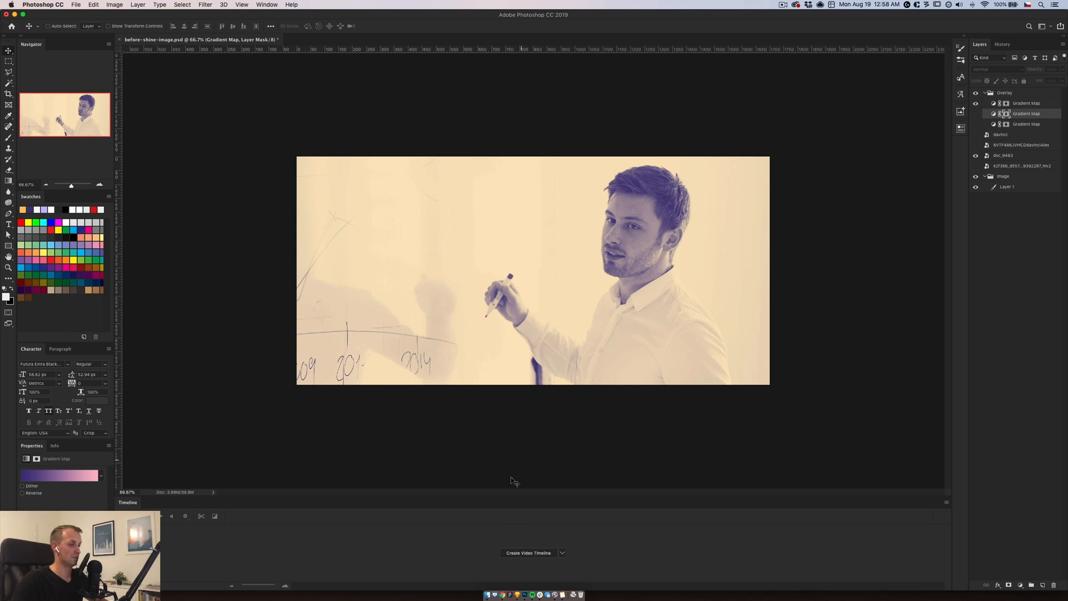
Switch to Webflow in Chrome, upload alex-interview.jpg as the blog post's main image, and save the post
left_click(502, 594)
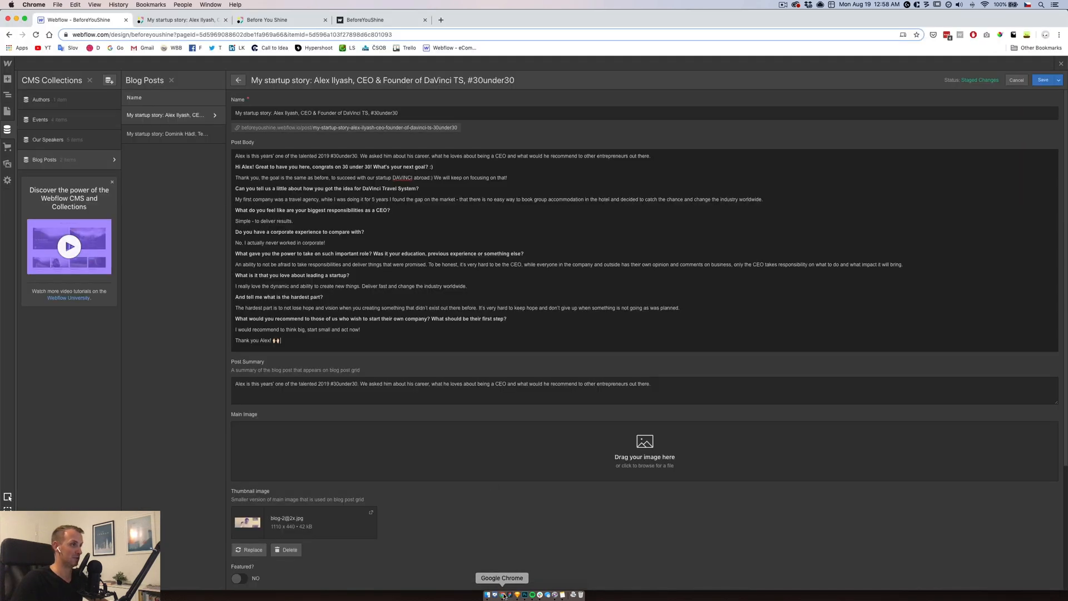
left_click(566, 455)
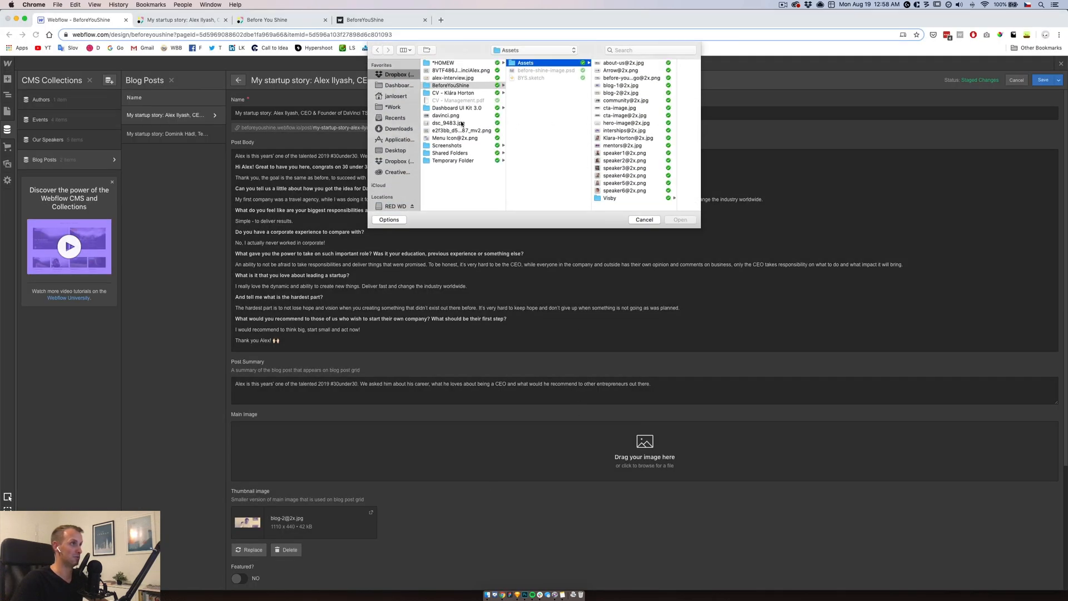
left_click(455, 78)
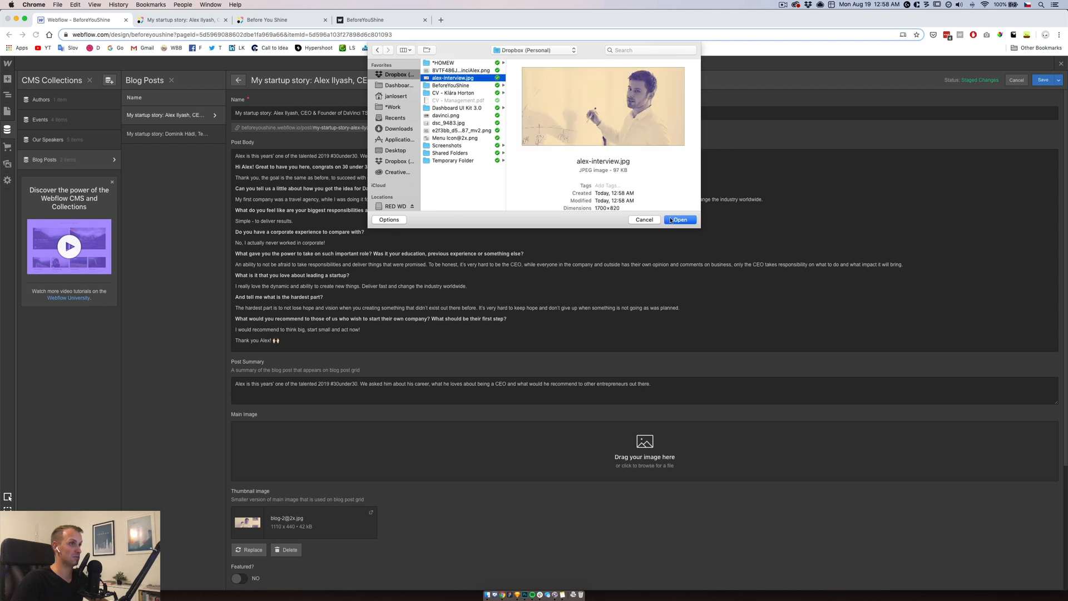
left_click(677, 220)
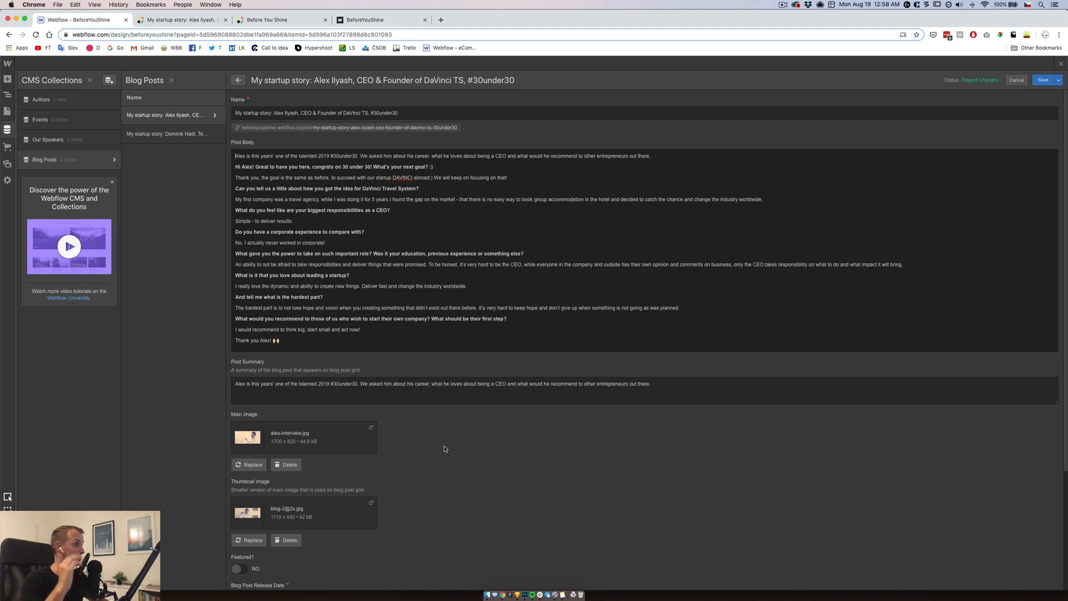
scroll(446, 449, "down", 5)
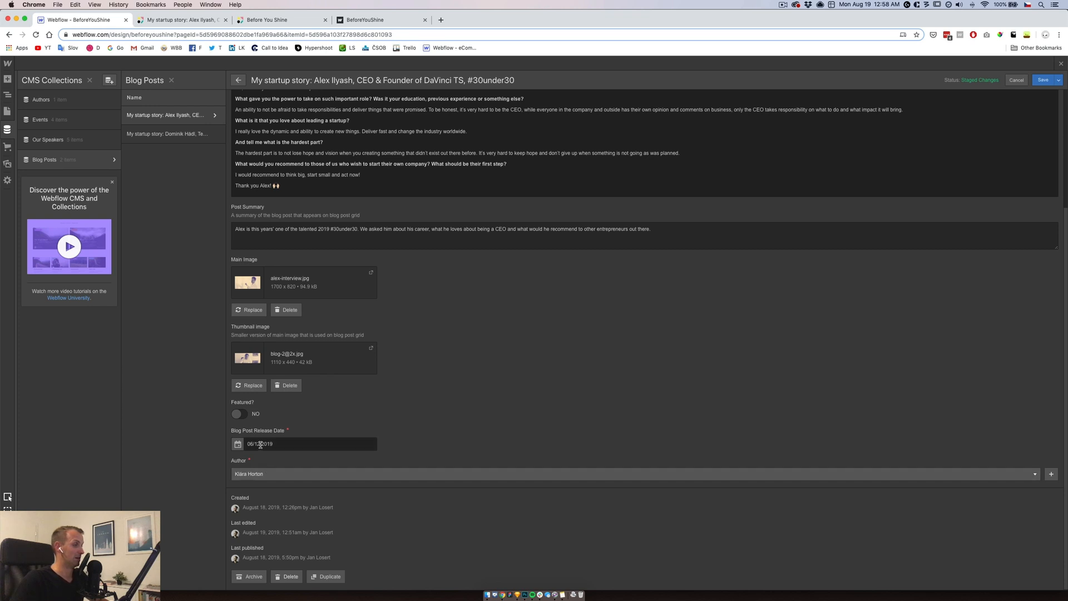
scroll(490, 400, "up", 5)
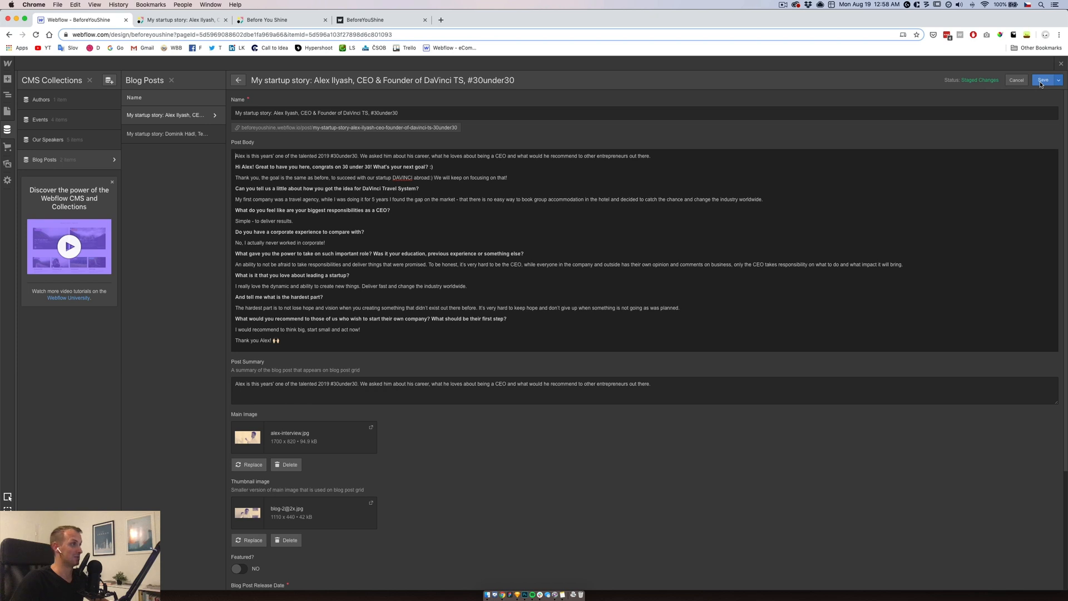
left_click(1042, 81)
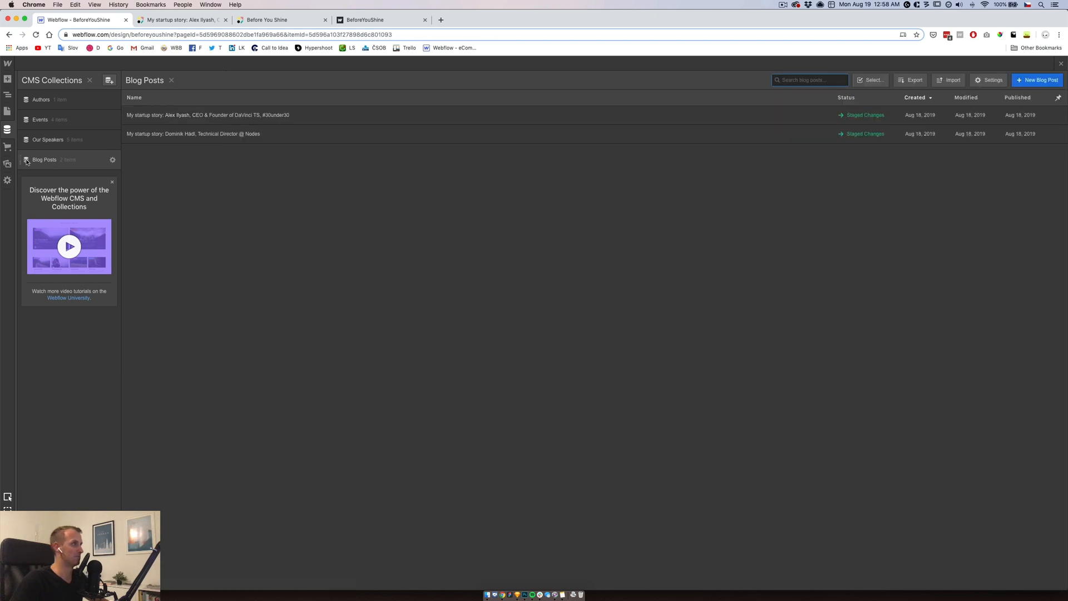
Open the Blog Posts Template page and preview it with the first listed startup story
left_click(6, 112)
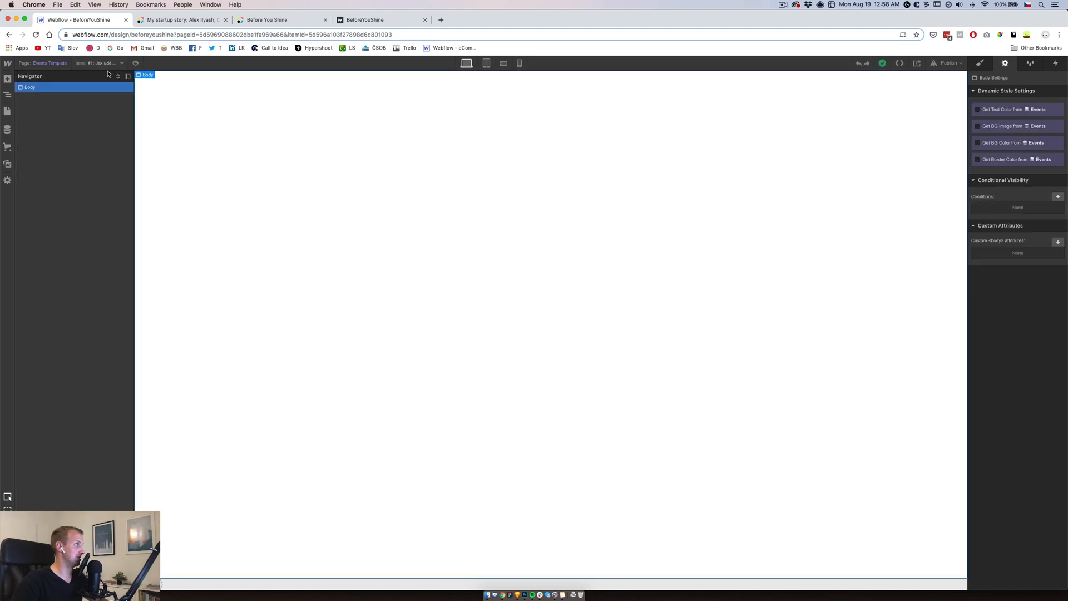
left_click(101, 63)
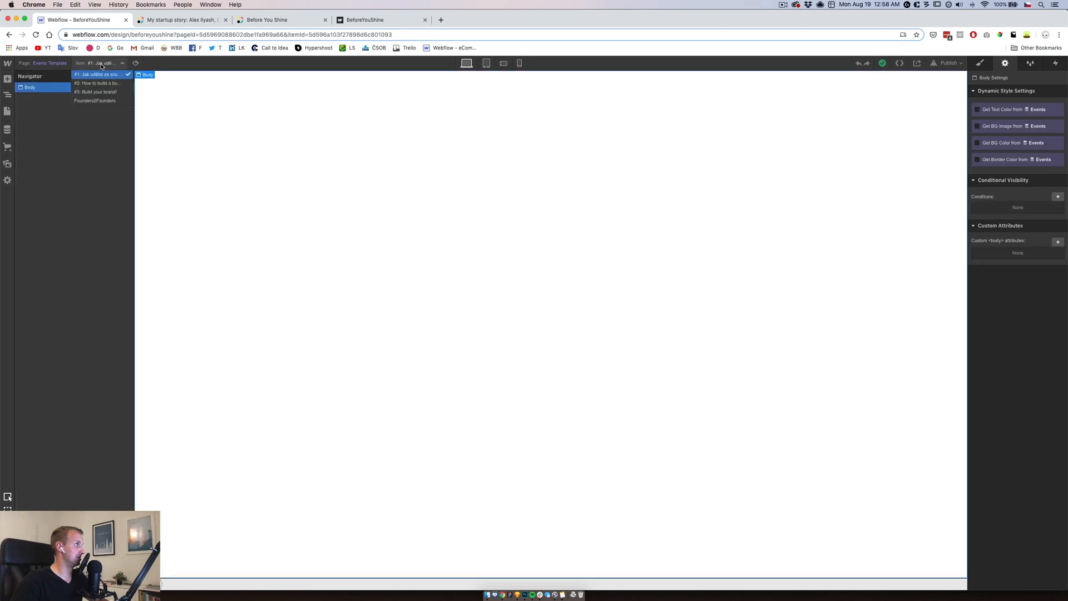
left_click(50, 63)
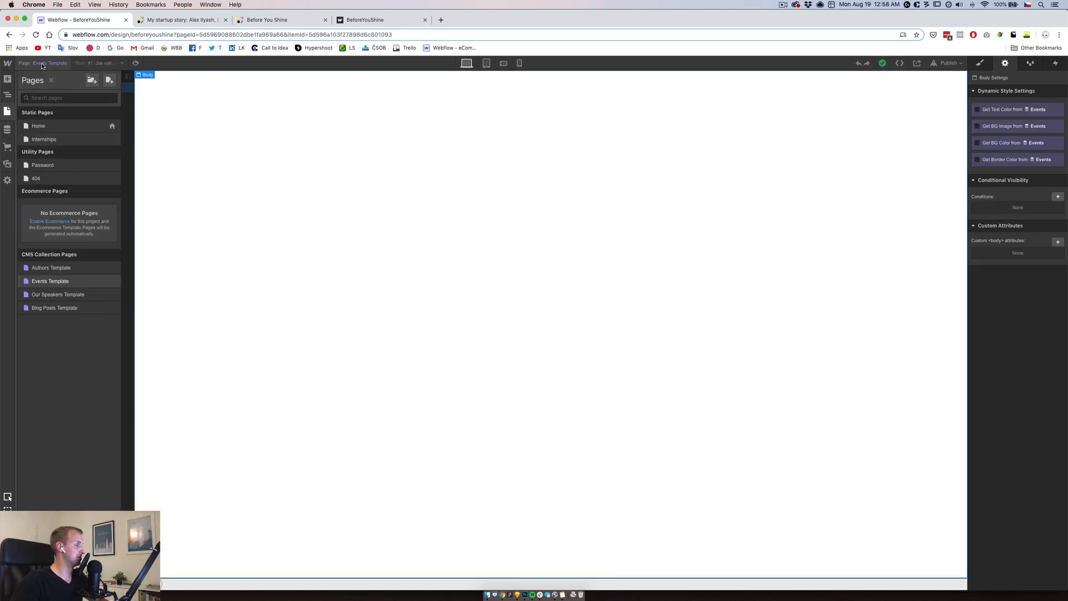
left_click(60, 308)
left_click(109, 63)
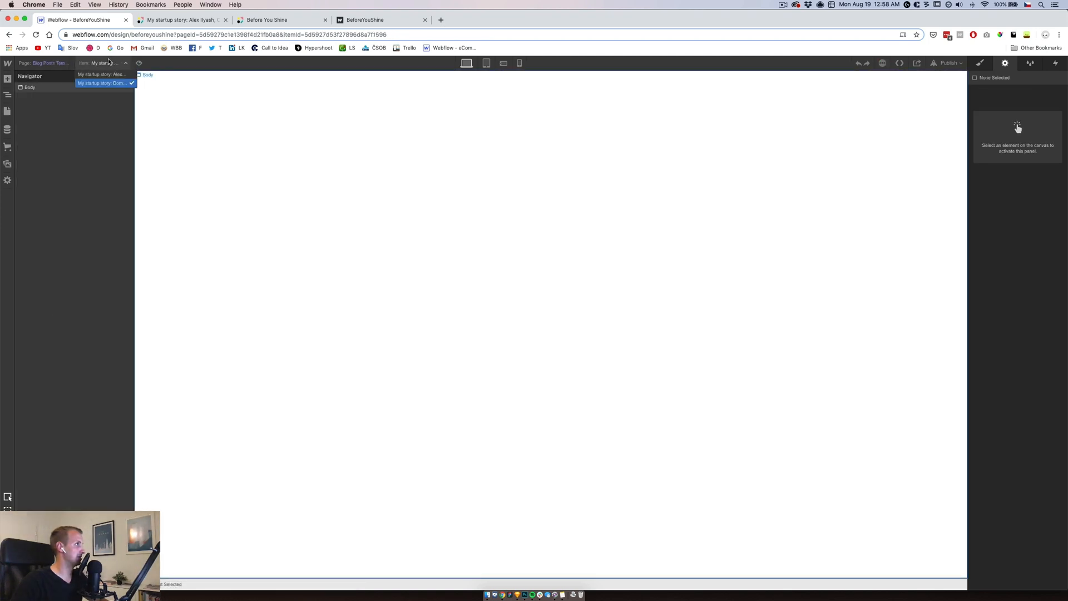
left_click(114, 74)
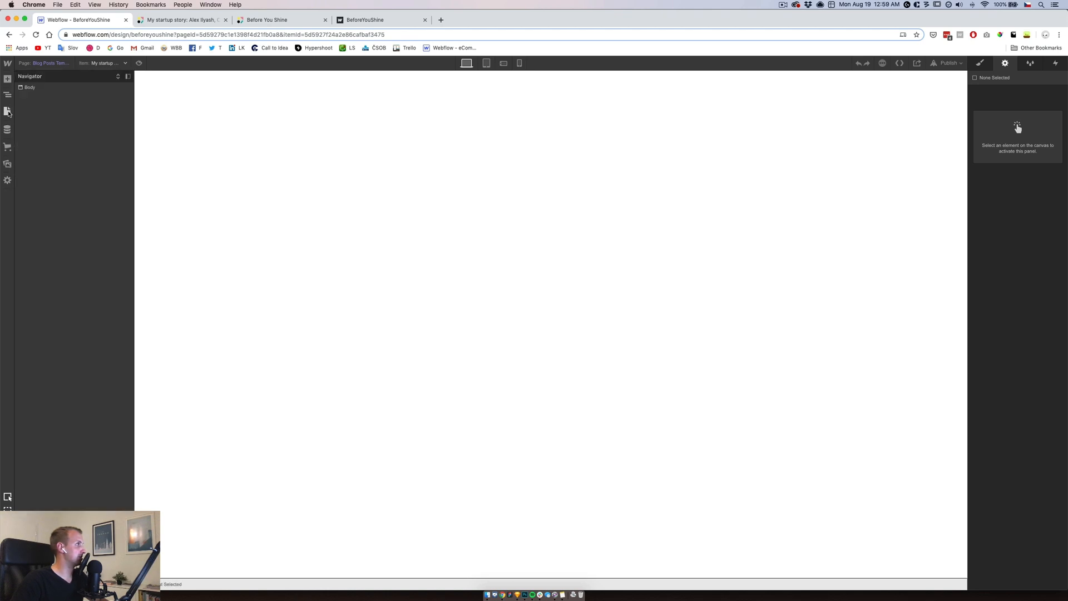
Add the Navigation symbol to the empty template page and place the Footer symbol below it
left_click(7, 79)
left_click(88, 99)
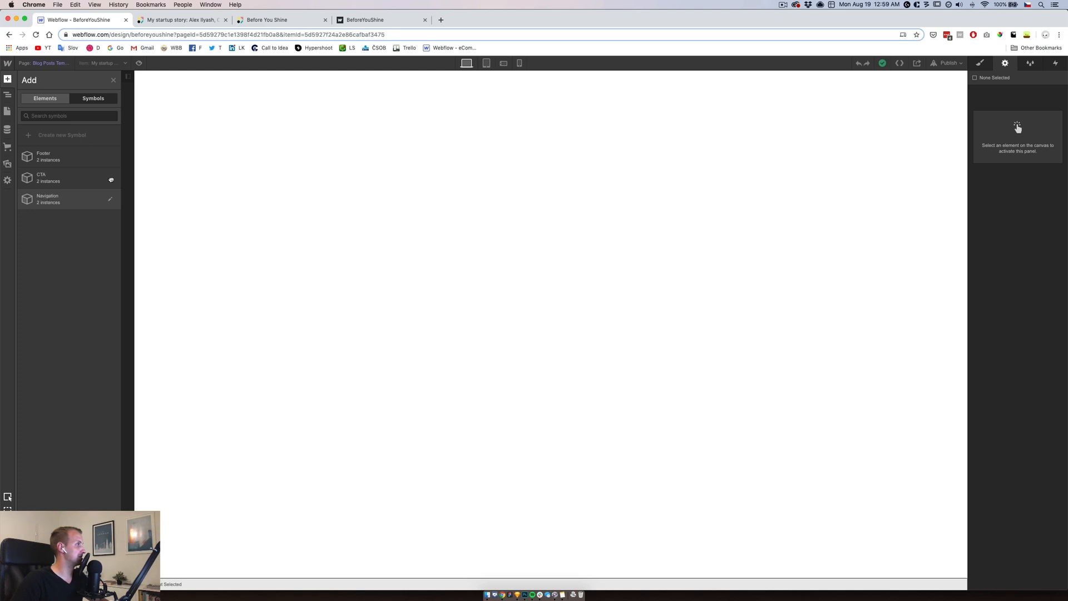
left_click_drag(110, 197, 212, 119)
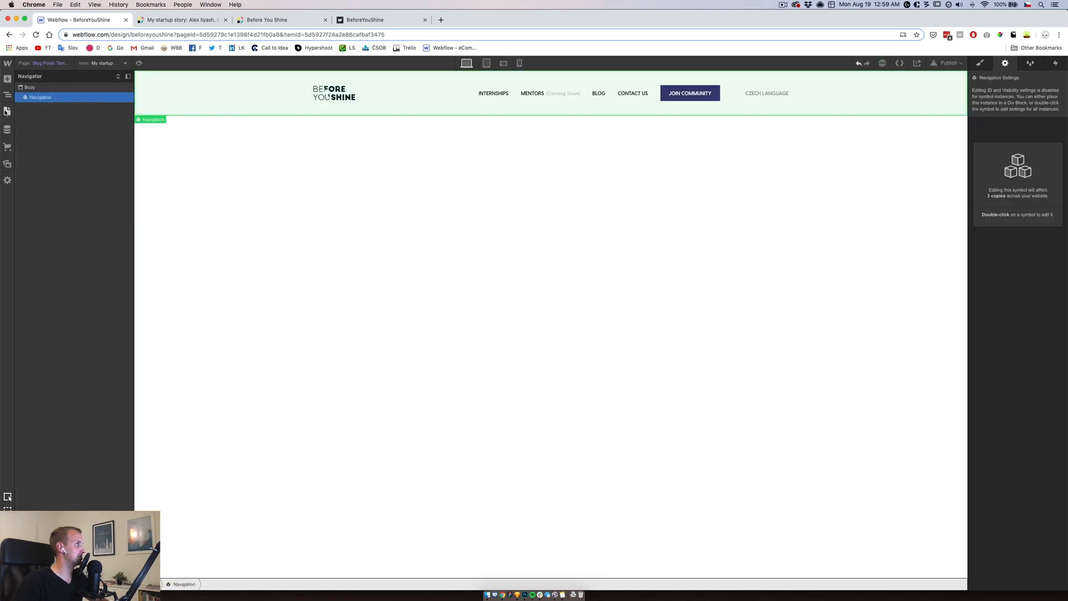
left_click(7, 111)
left_click(7, 79)
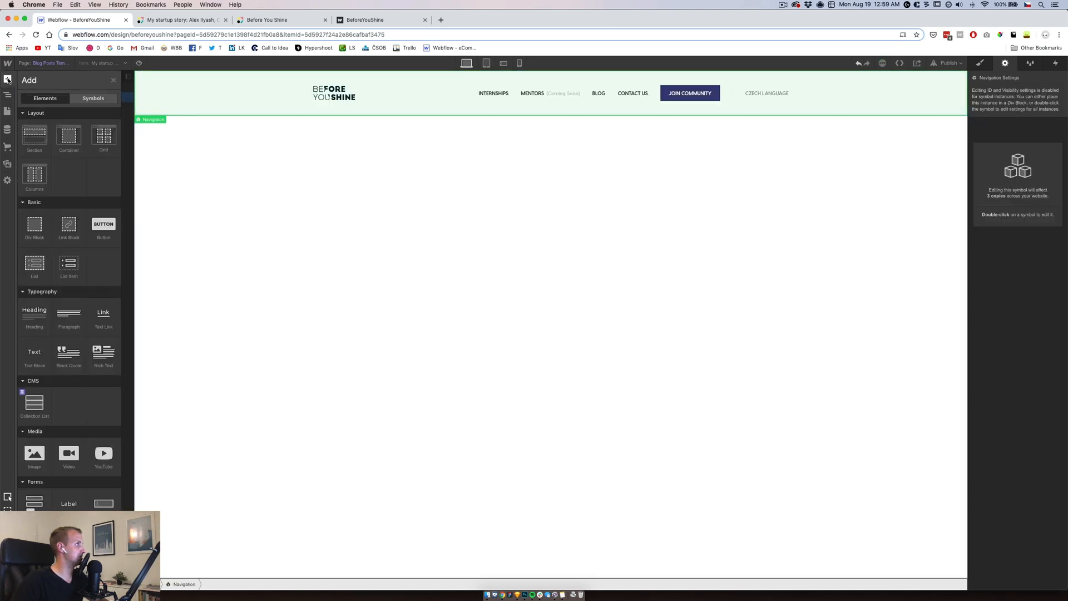
left_click(85, 99)
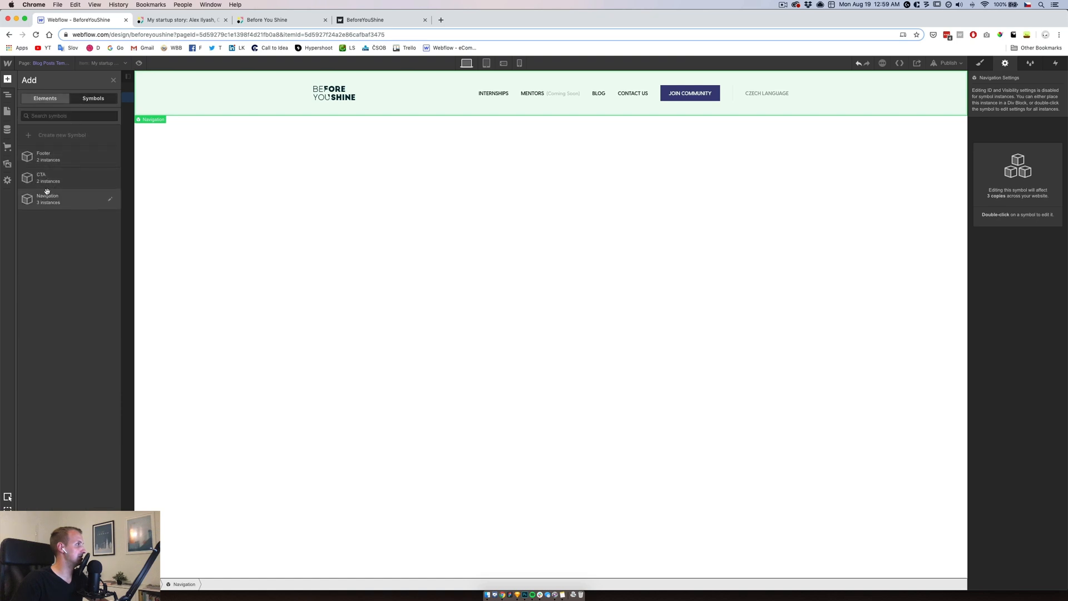
left_click_drag(43, 158, 118, 171)
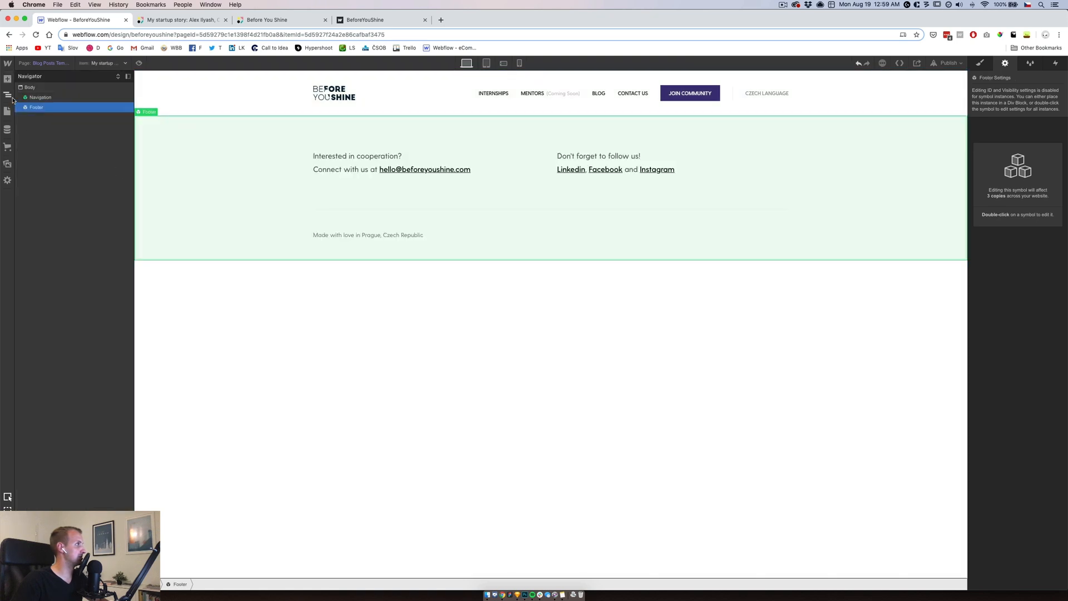
Insert the CTA symbol between the Navigation and the Footer
left_click(7, 79)
left_click(93, 99)
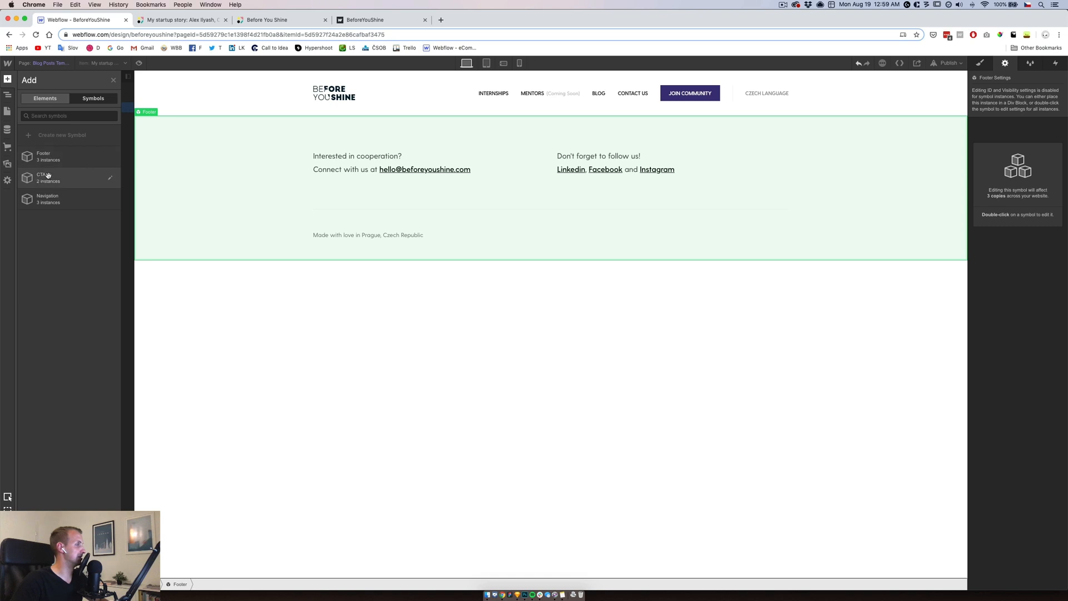
left_click_drag(48, 176, 167, 118)
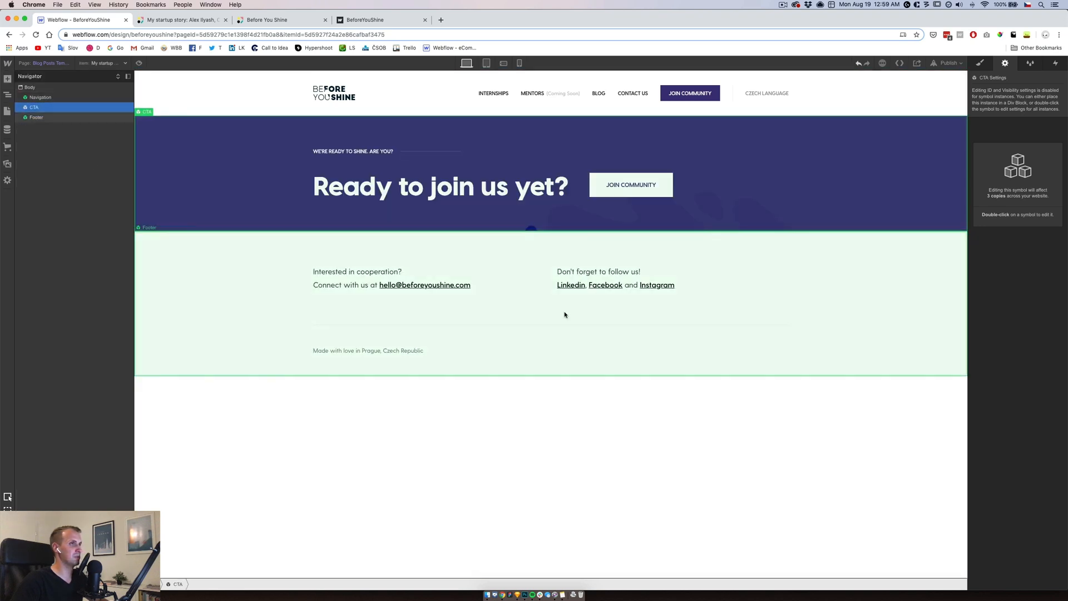
left_click(8, 111)
left_click(54, 125)
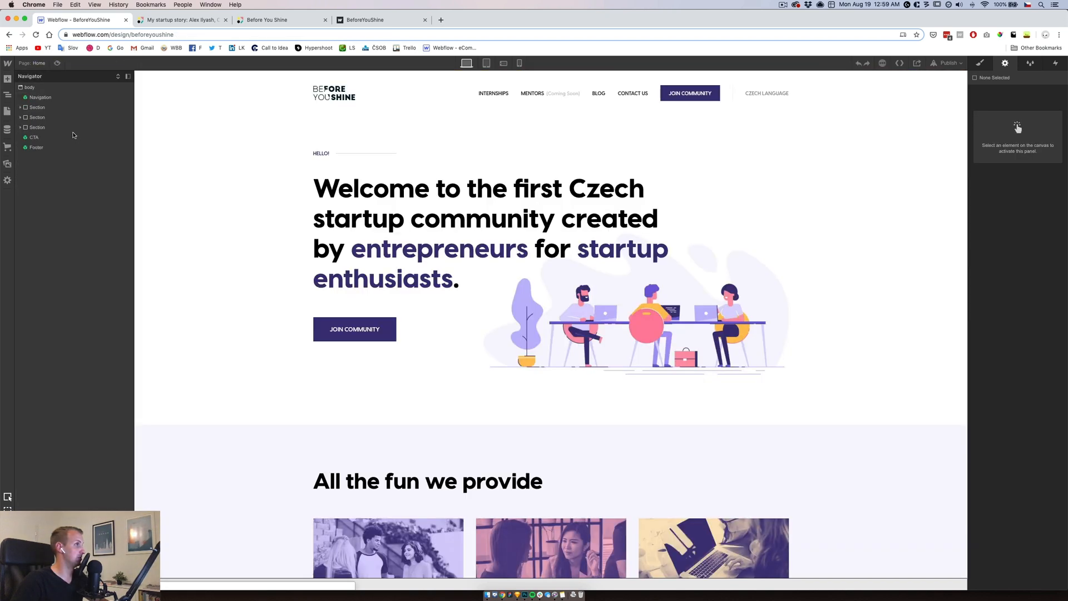
left_click(274, 183)
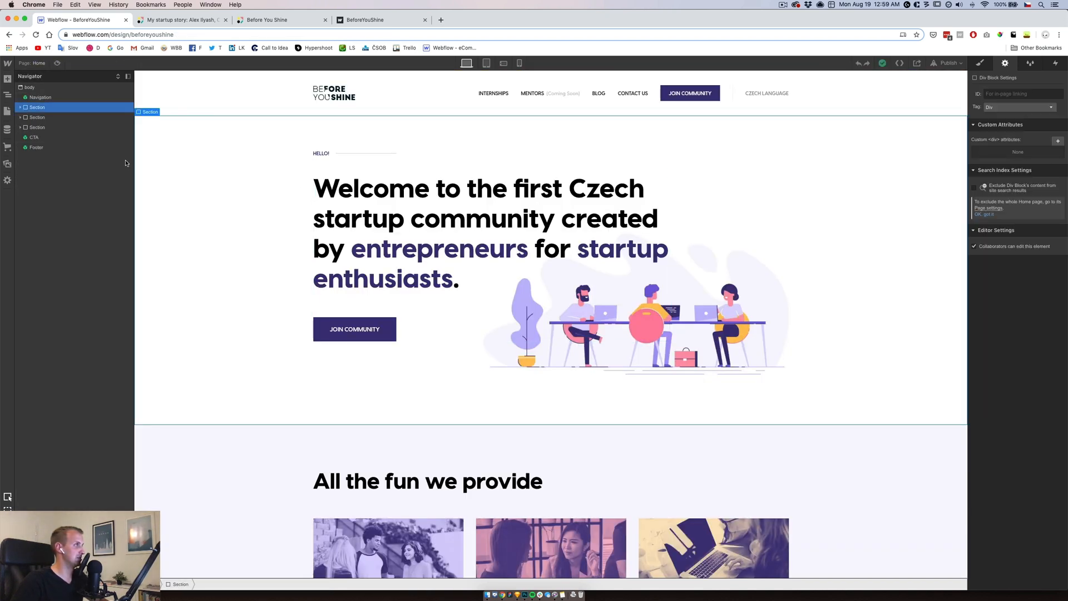
Copy the Internships page's section into the Blog Posts Template and place it between the Navigation and the CTA
left_click(8, 111)
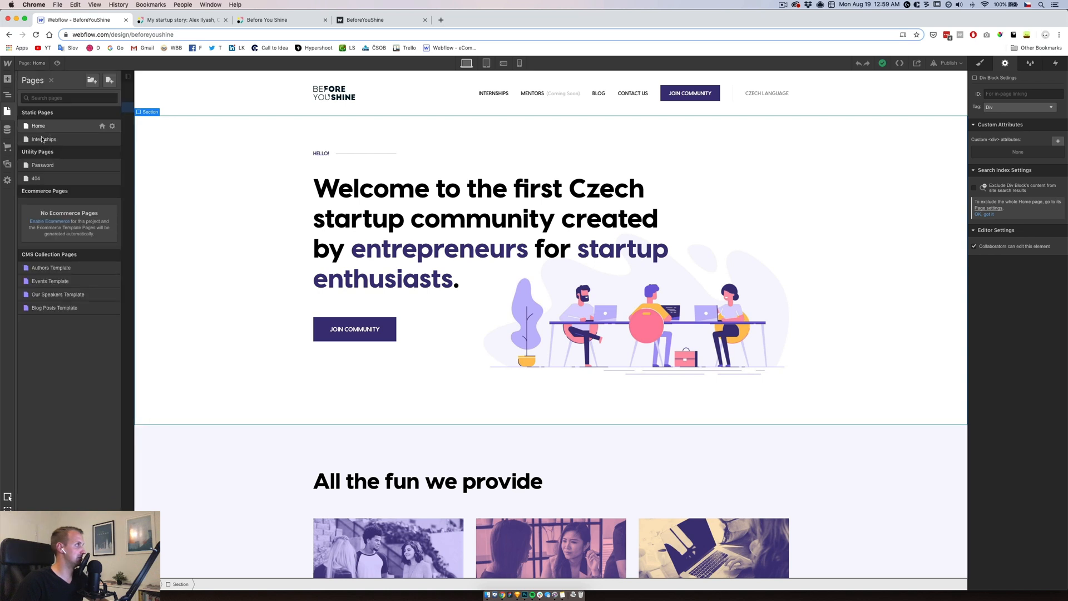
left_click(44, 141)
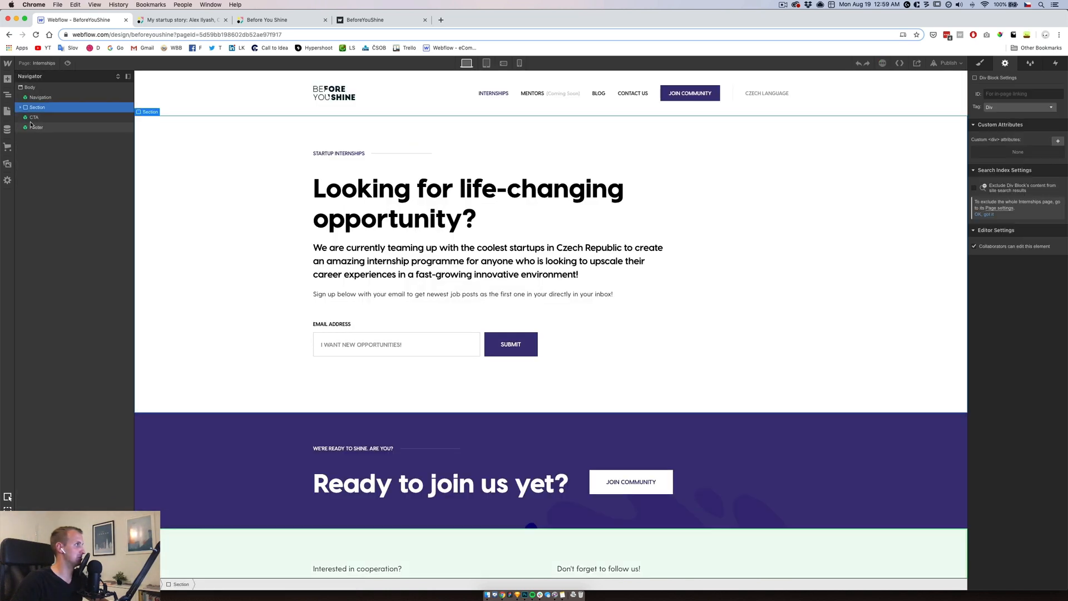
left_click(8, 113)
left_click(43, 130)
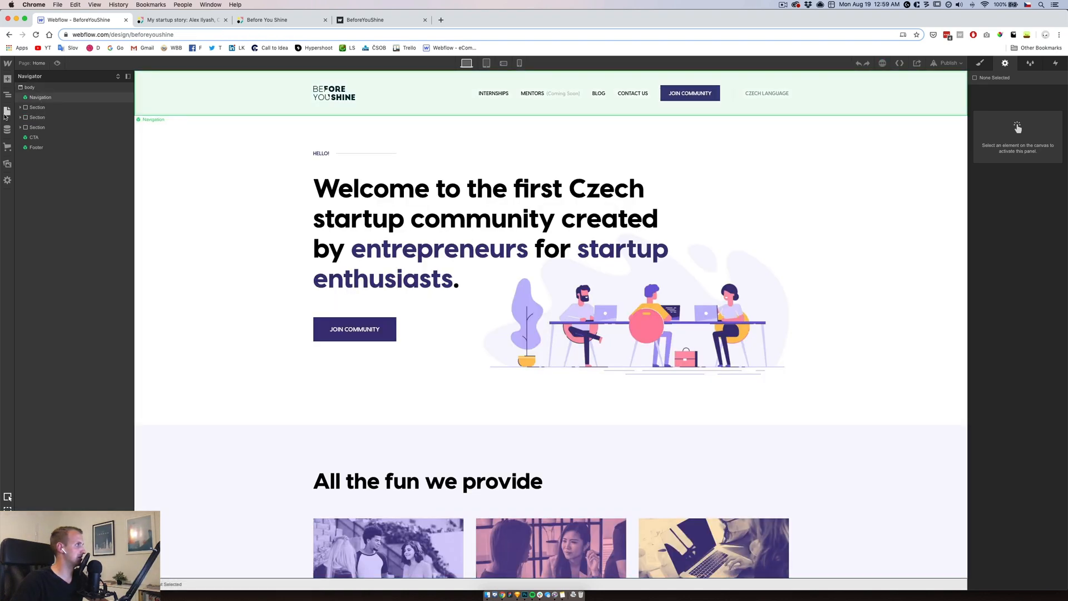
left_click(6, 114)
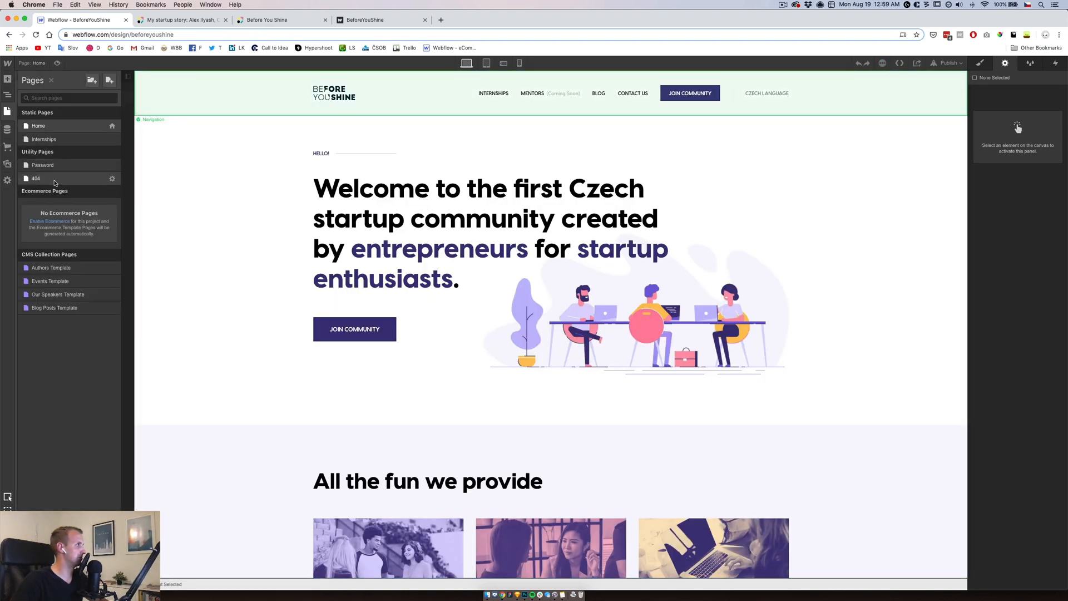
left_click(55, 307)
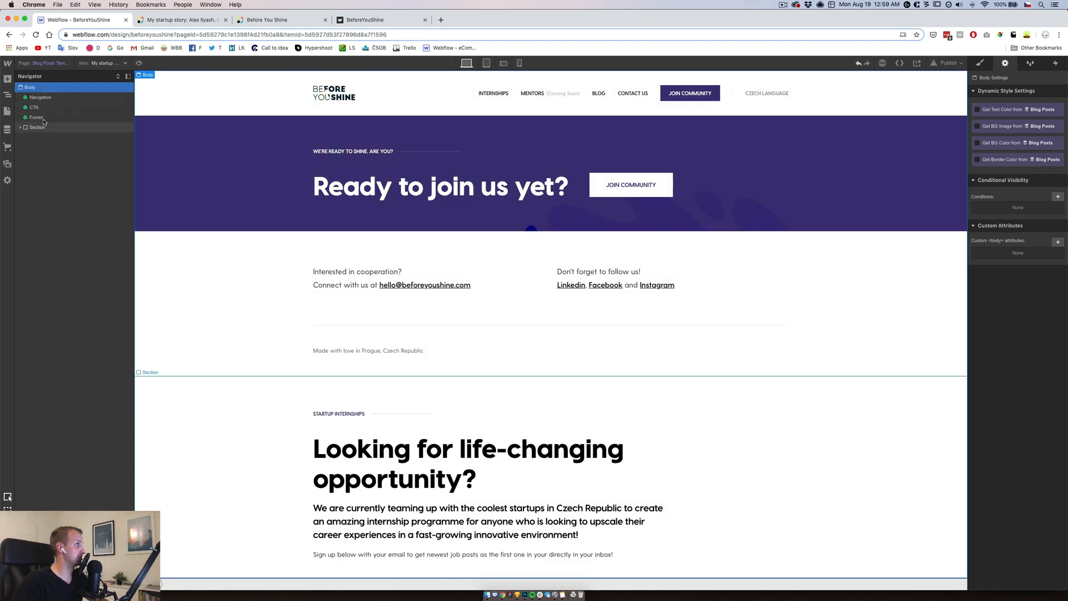
left_click_drag(37, 126, 34, 105)
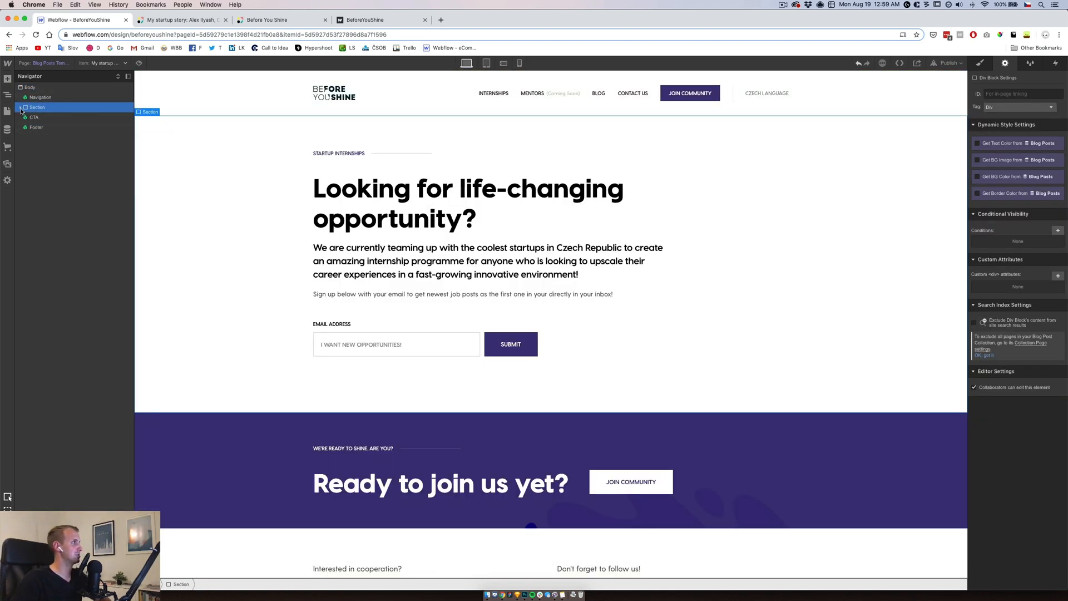
Delete the second Div Block, containing the email sign-up form, from the copied section's Internships grid
left_click(21, 107)
left_click(26, 117)
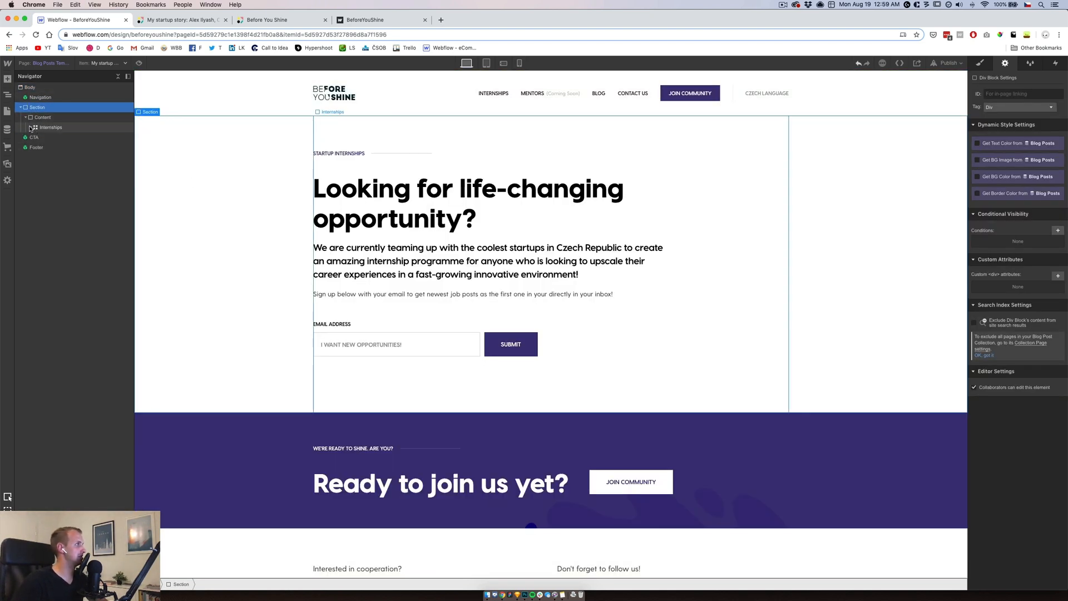
left_click(30, 128)
left_click(50, 138)
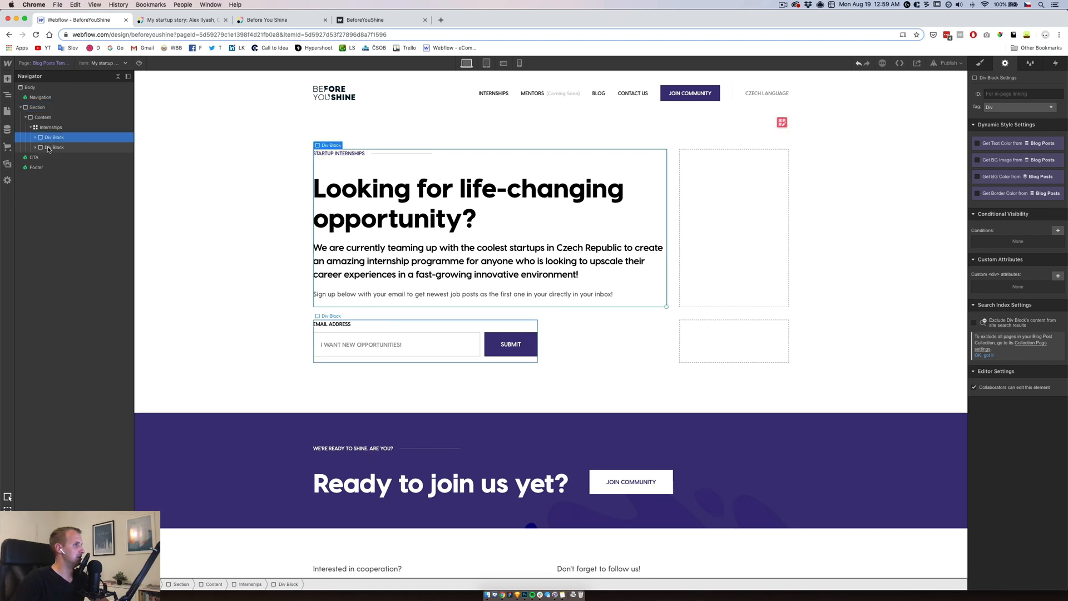
left_click(48, 149)
key("BackSpace")
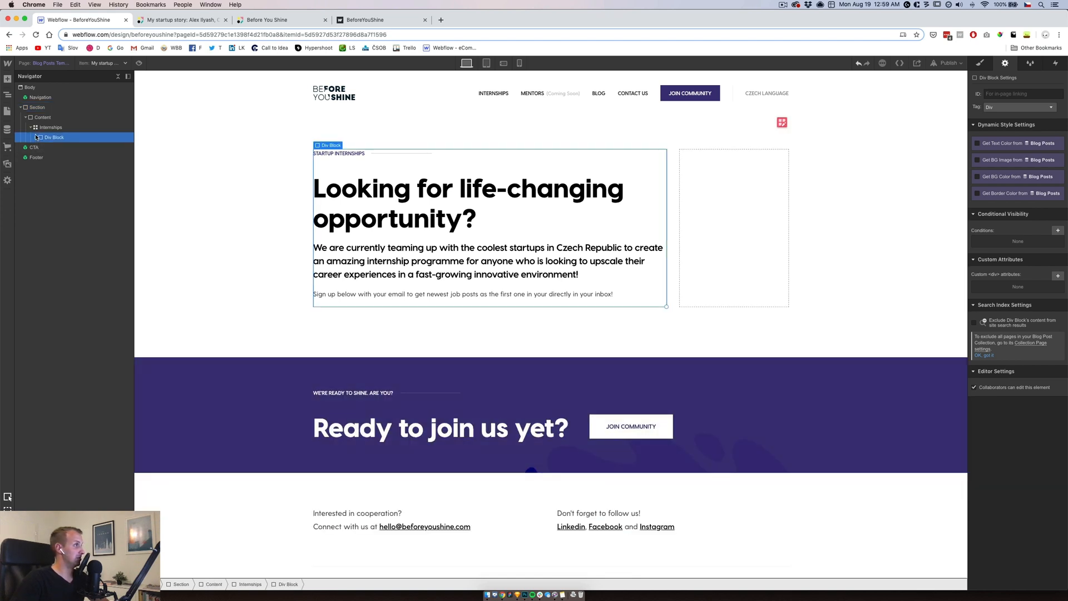
Try removing the Internships class from the section's grid block, and undo the removal
left_click(39, 128)
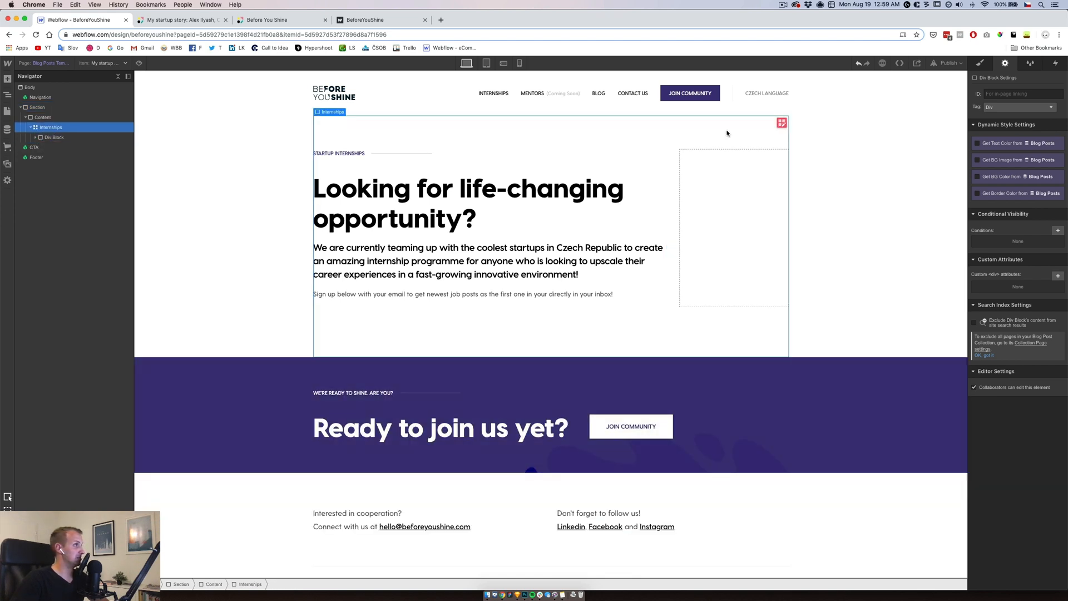
left_click(982, 66)
left_click(1029, 100)
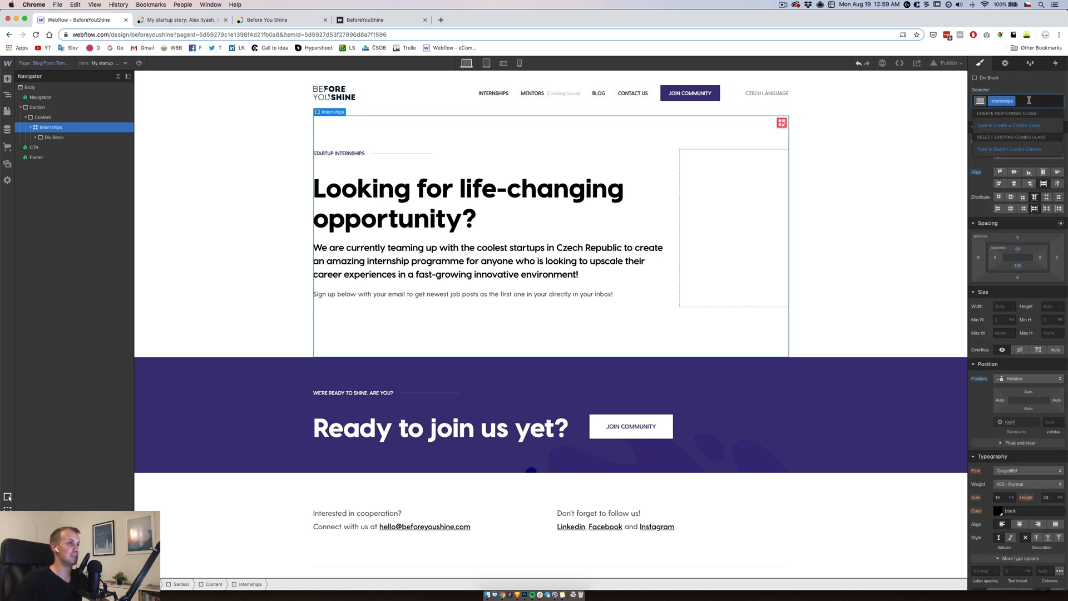
key("BackSpace")
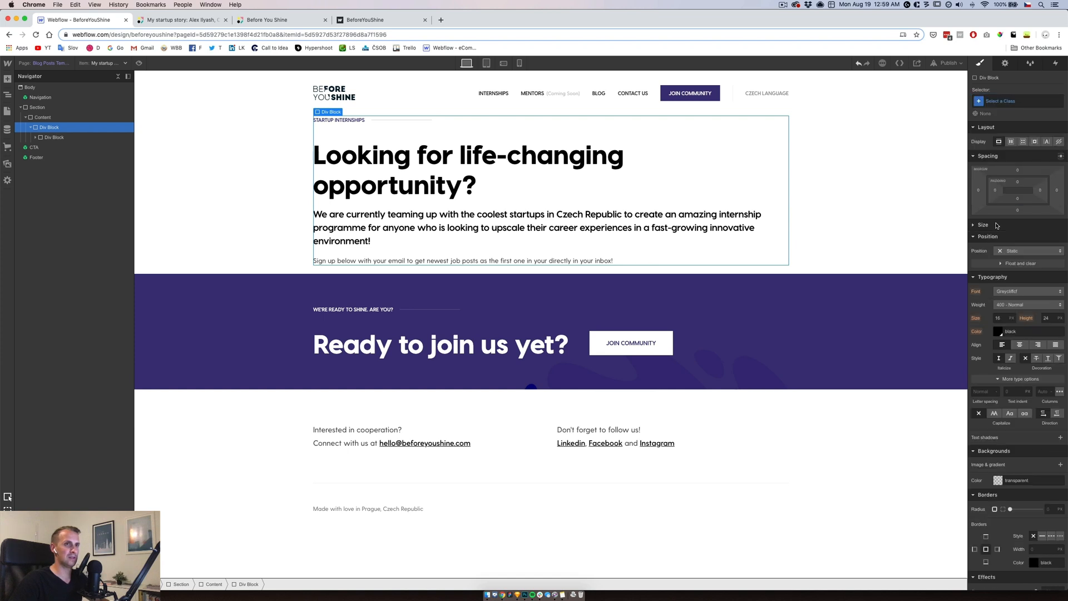
key("super+z")
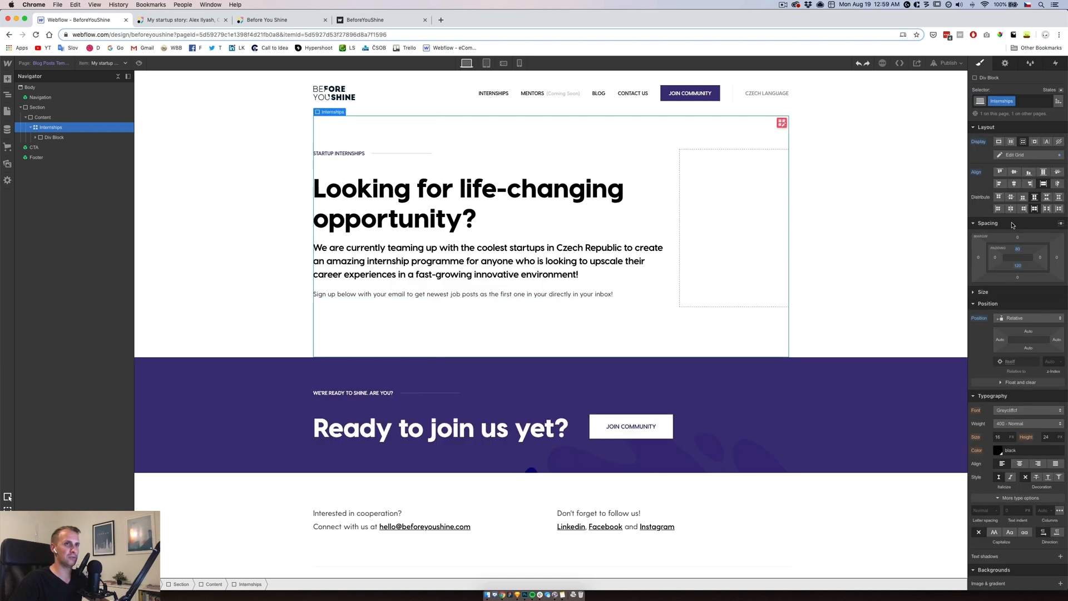
Duplicate the Internships block's class as Blog Post Head Wrap and set the block's display to Block
left_click(1012, 101)
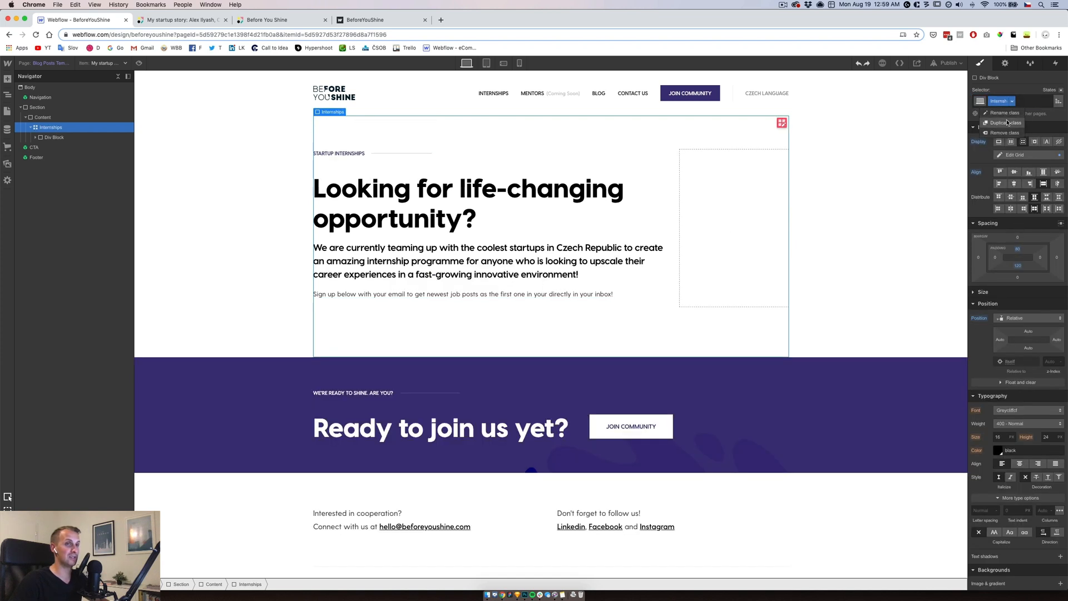
left_click(1006, 123)
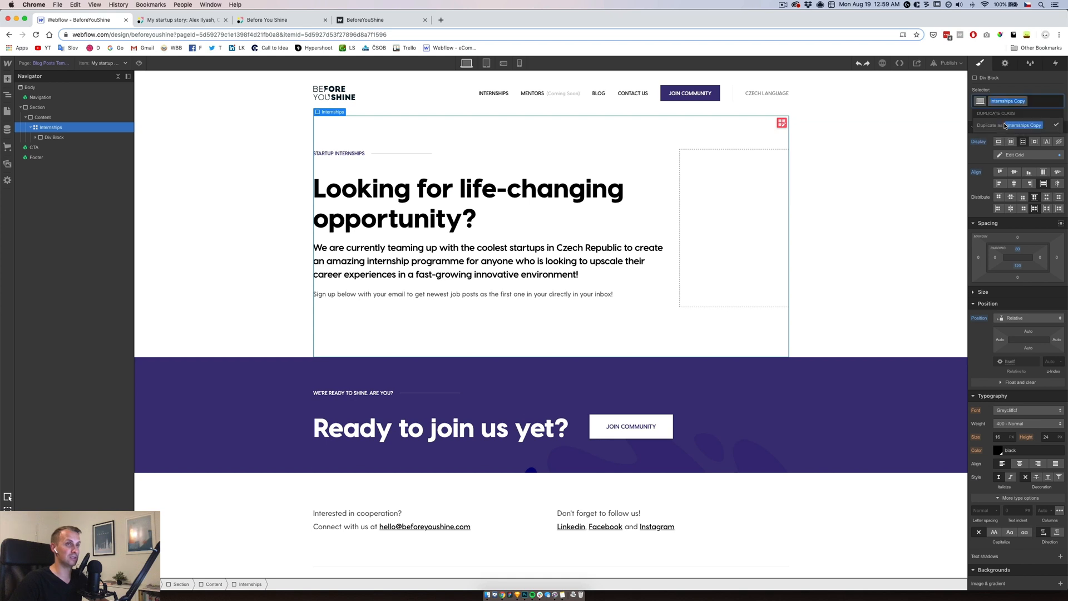
type("Blog")
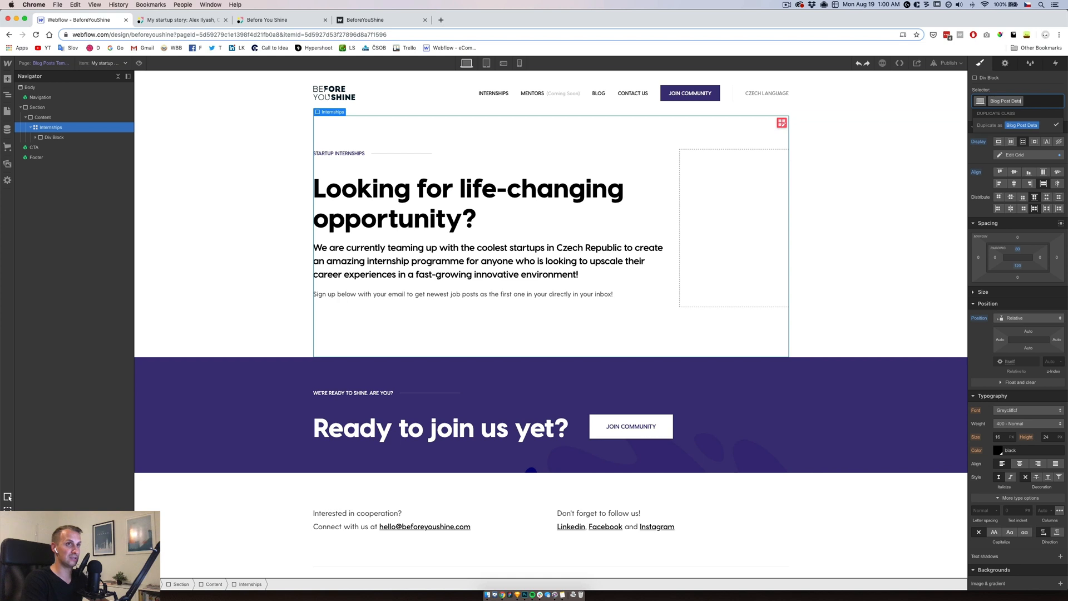
type(" Post Deta")
key("BackSpace")
key("BackSpace")
key("BackSpace")
key("BackSpace")
key("BackSpace")
type("Heading")
key("Return")
key("Return")
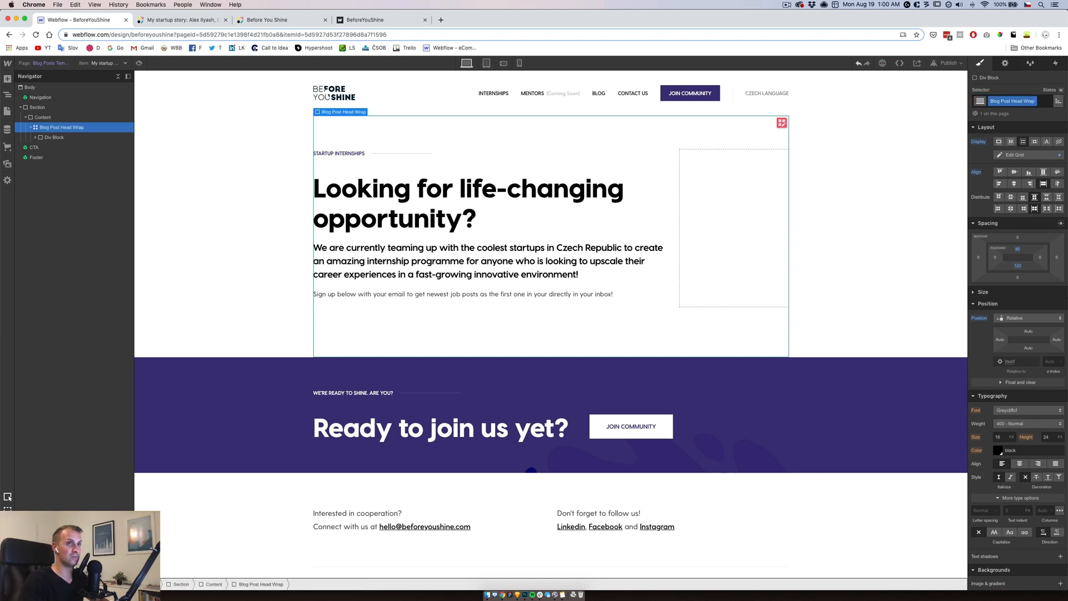
left_click(999, 142)
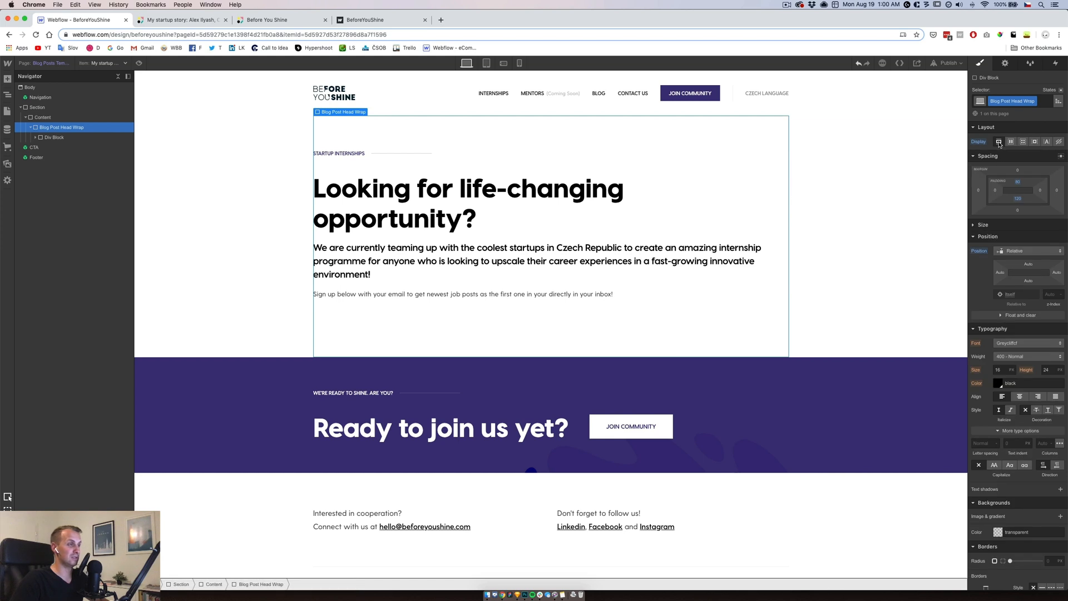
Duplicate the large heading's Internships Heading class as Blog Post Headline
left_click(618, 223)
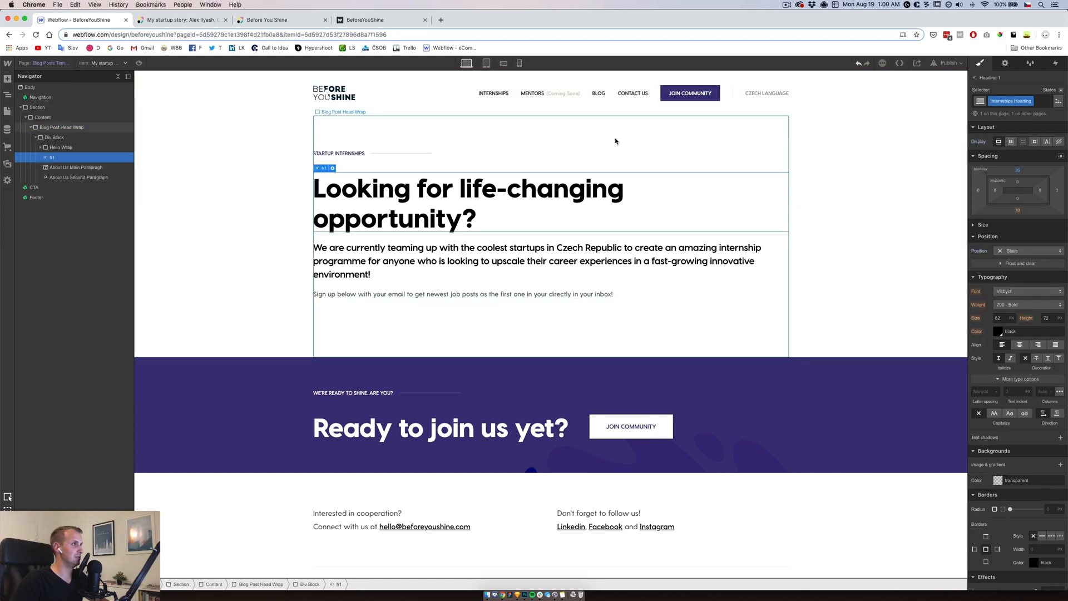
double_click(1027, 99)
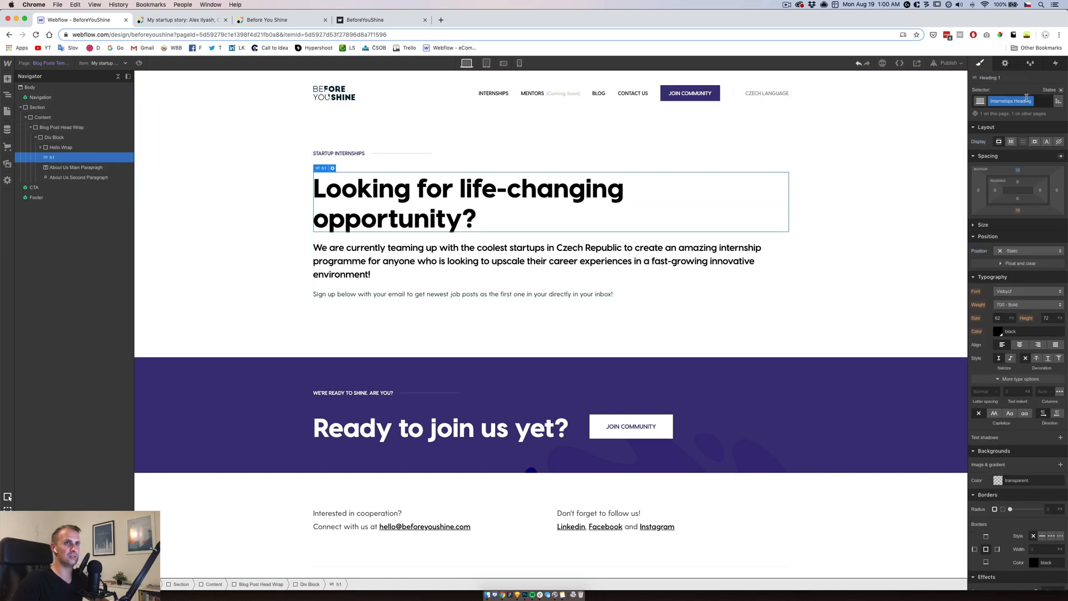
left_click(1031, 101)
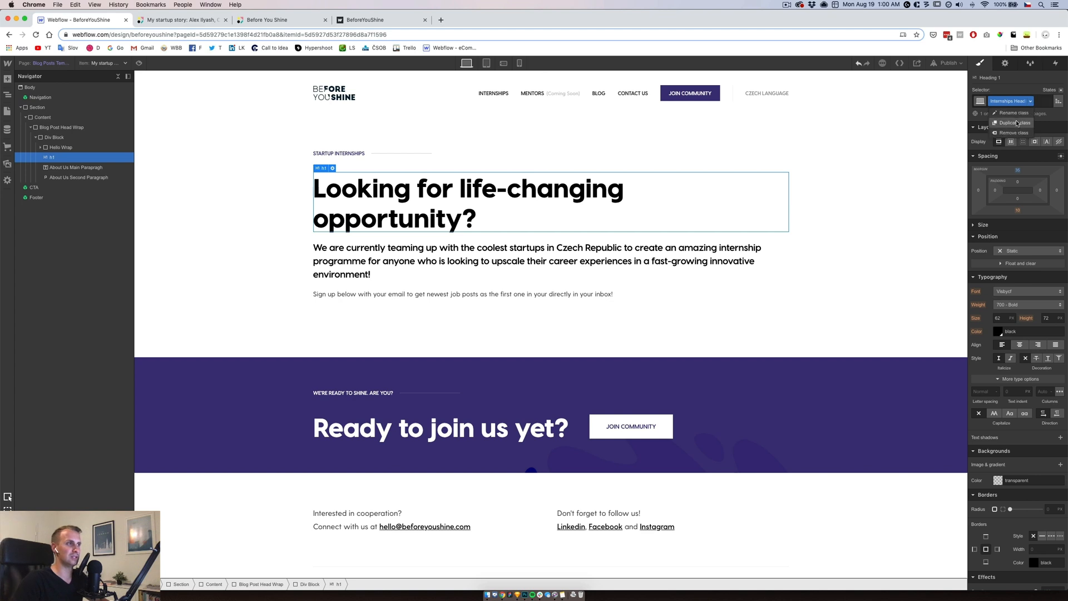
left_click(1016, 123)
type("Blog Post Headline")
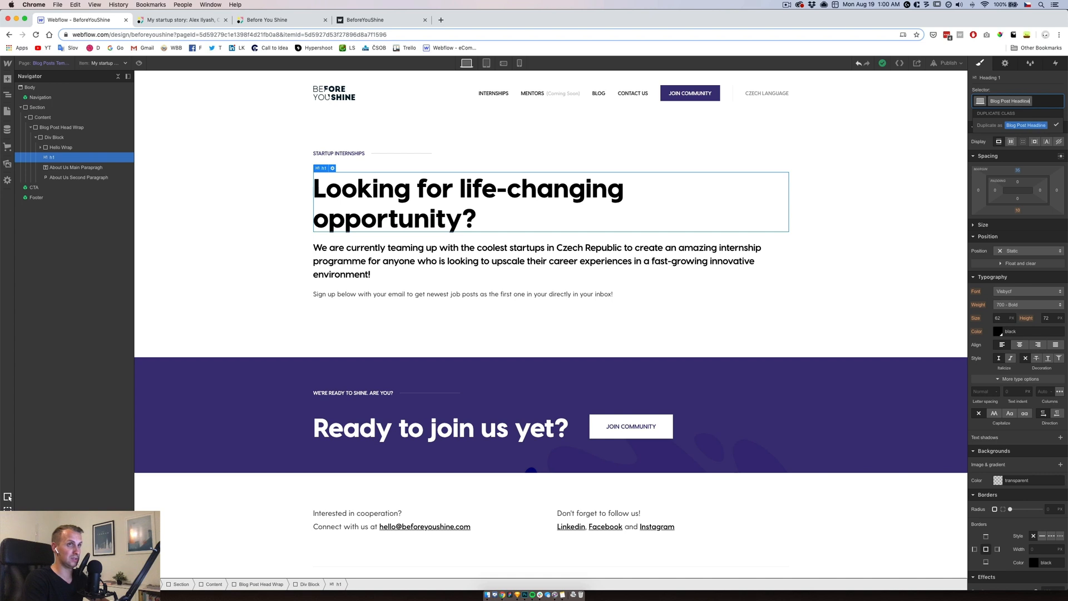
key("Return")
Bind the H1 text to the Blog Posts Name field and switch the previewed item to the DaVinci TS founder's story
left_click(1005, 63)
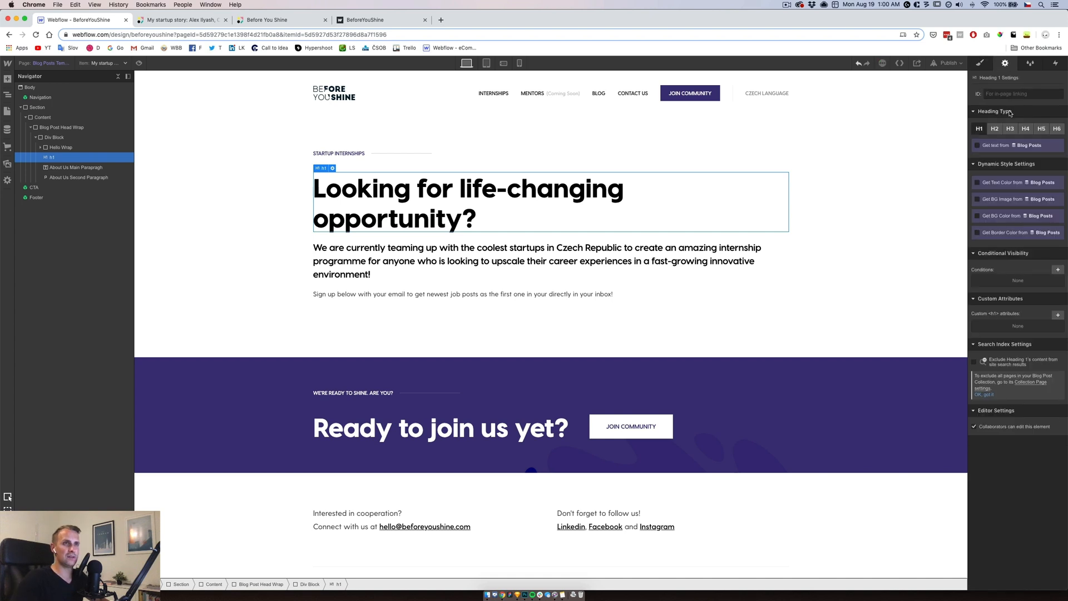
left_click(1002, 147)
left_click(1006, 156)
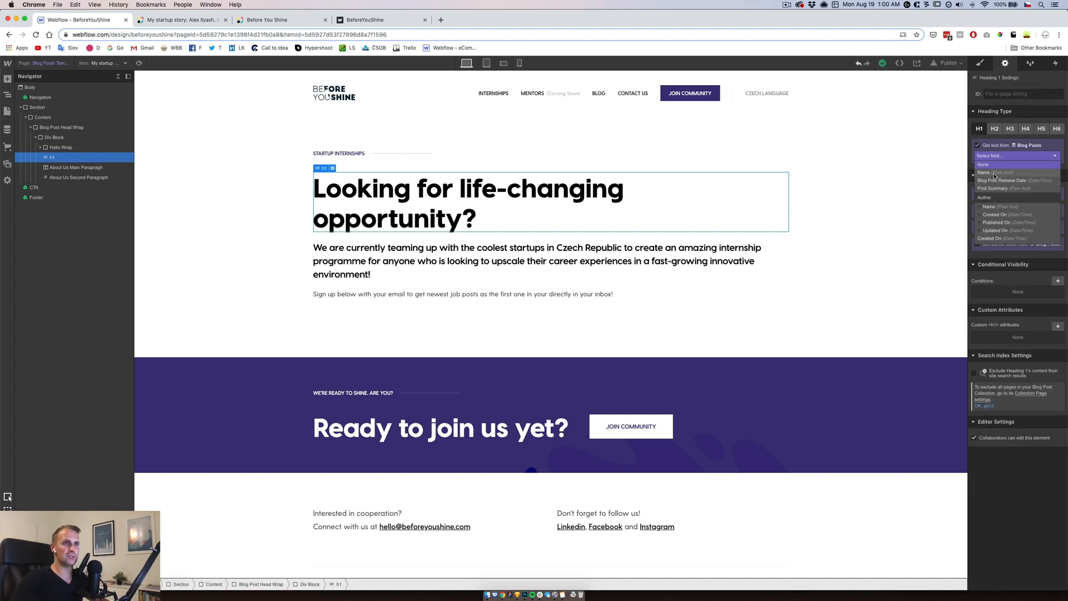
left_click(995, 173)
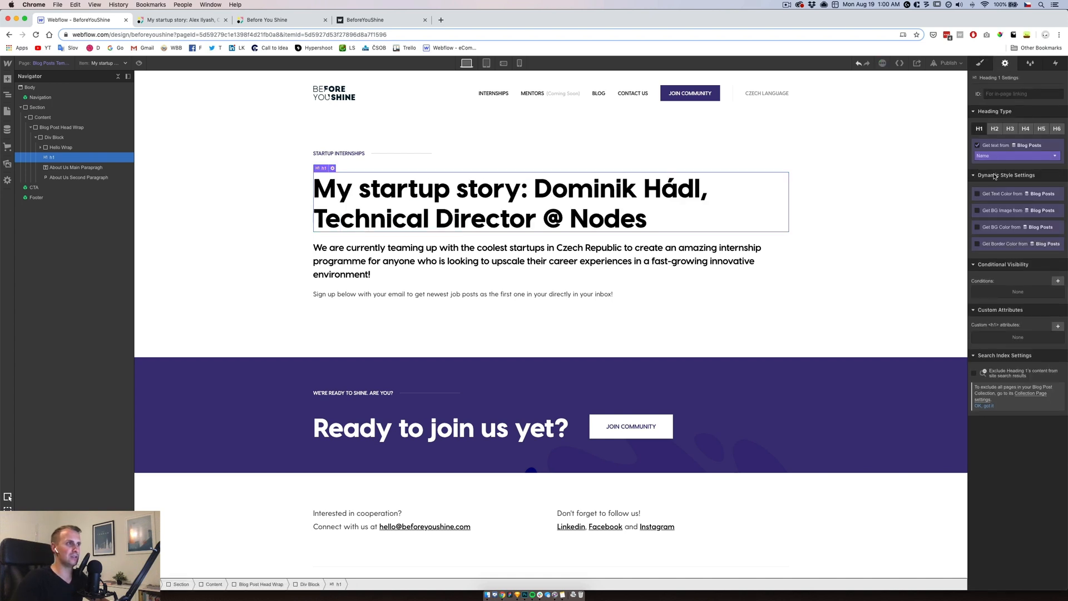
left_click(103, 62)
left_click(98, 74)
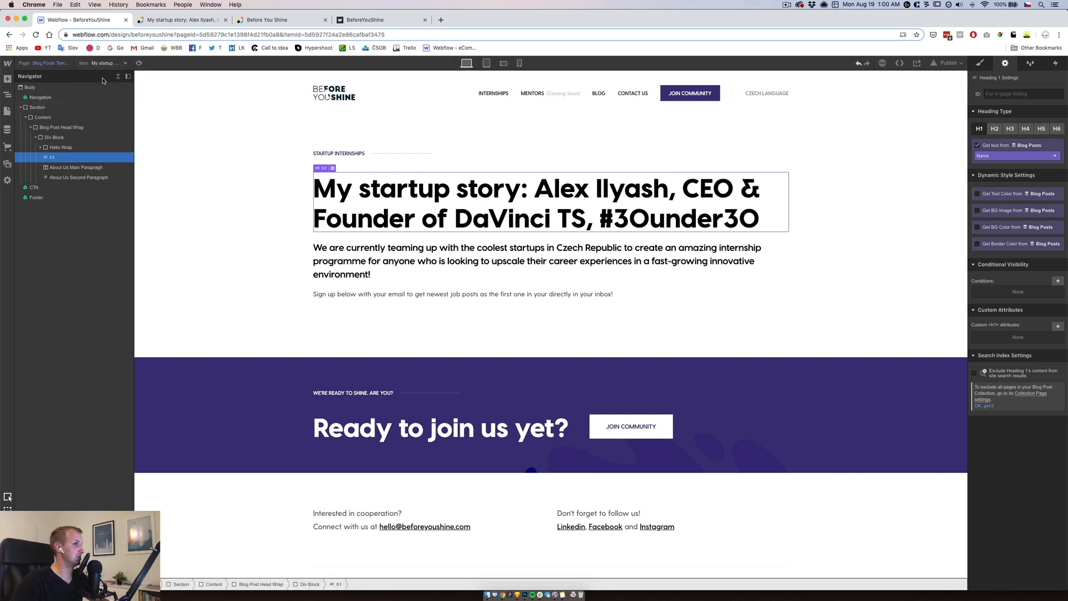
Bind the main paragraph below the heading to the Blog Posts Post Summary field
left_click(450, 262)
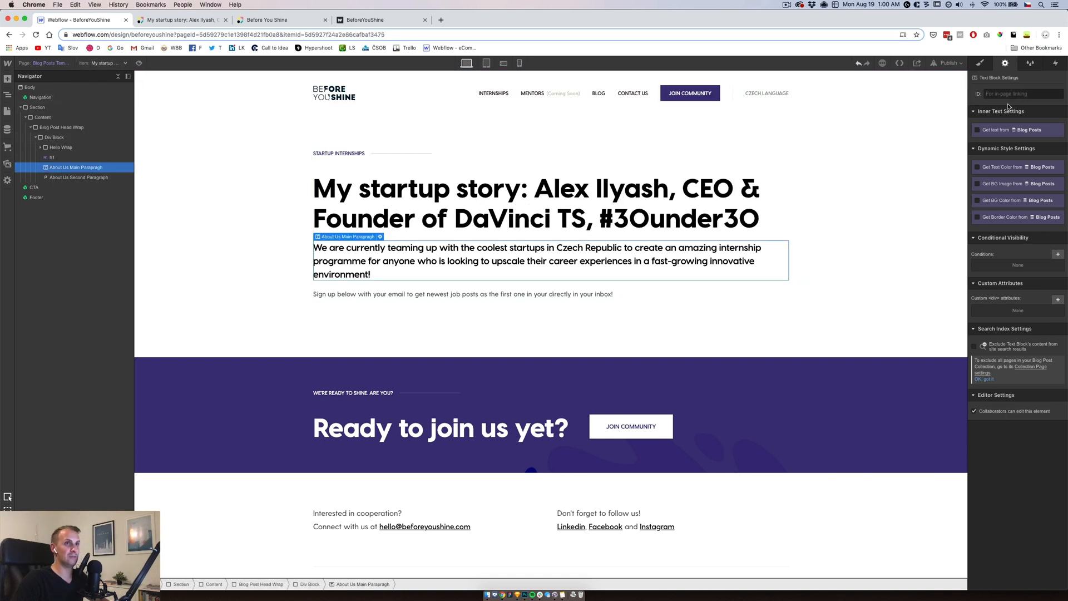
left_click(996, 130)
left_click(996, 140)
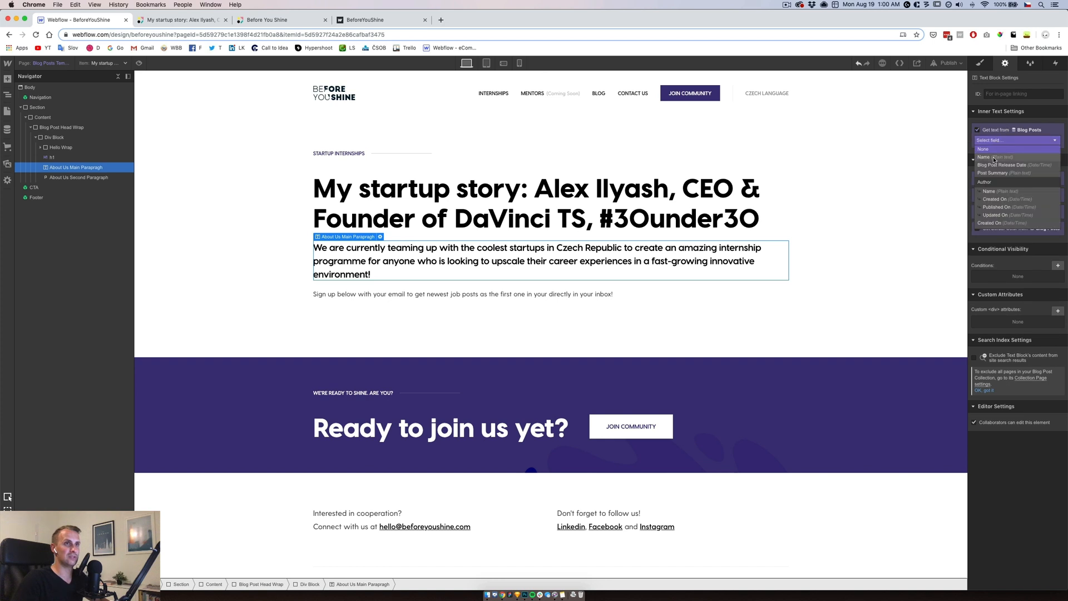
left_click(993, 173)
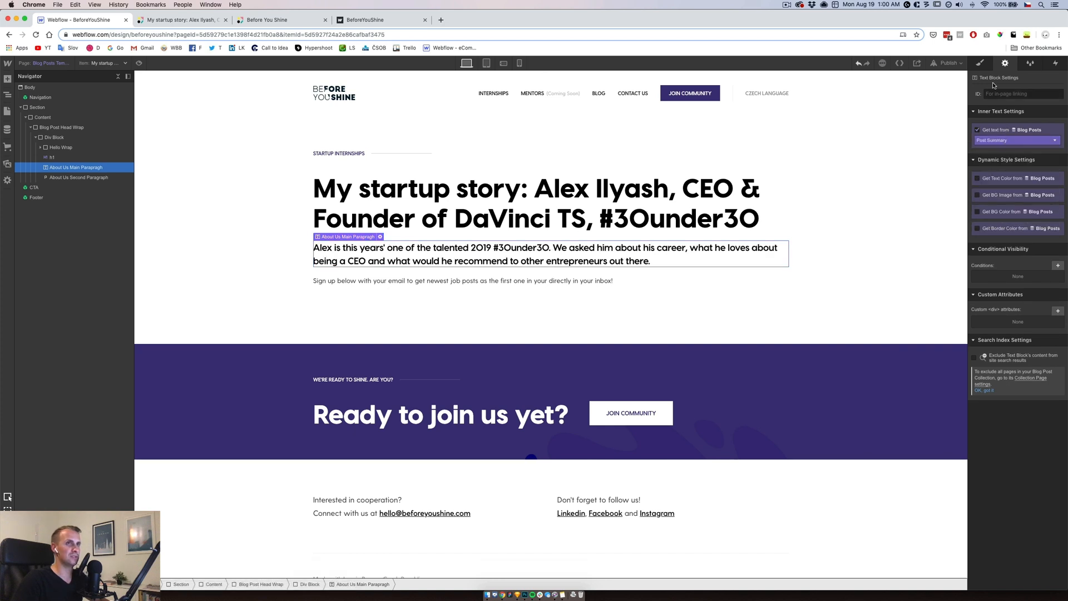
Bind the small "Startup Internships" label above the heading to the Blog Post Release Date field
left_click(981, 63)
left_click(338, 153)
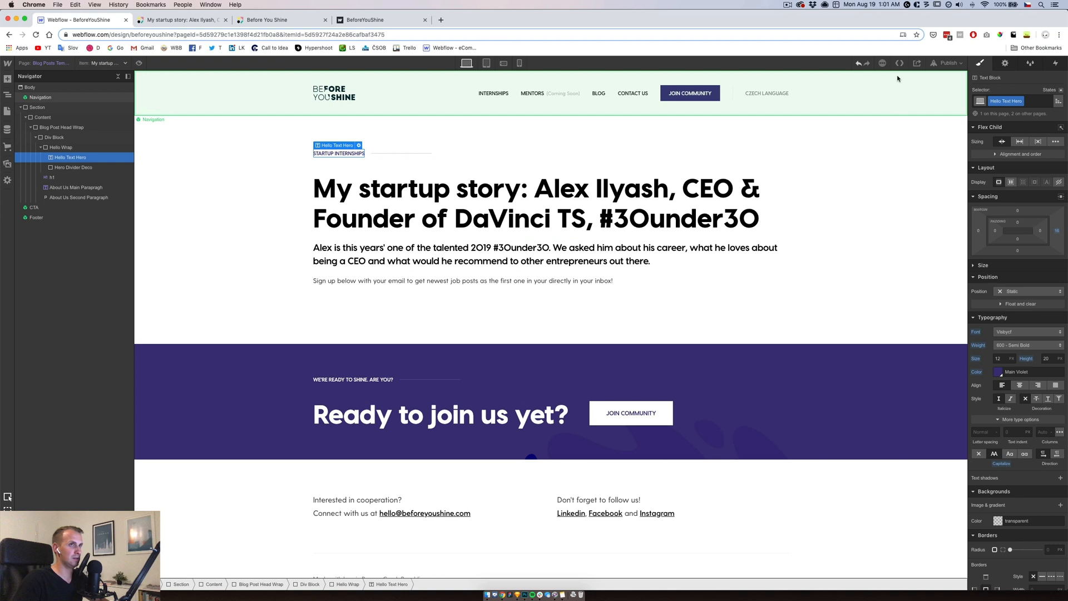
left_click(1005, 63)
left_click(997, 129)
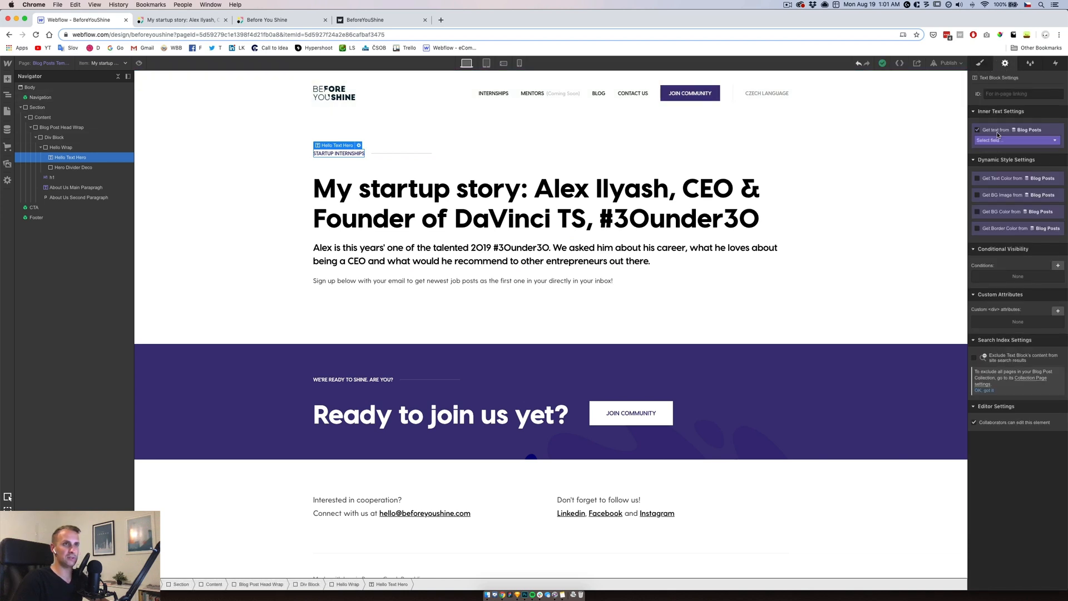
left_click(999, 140)
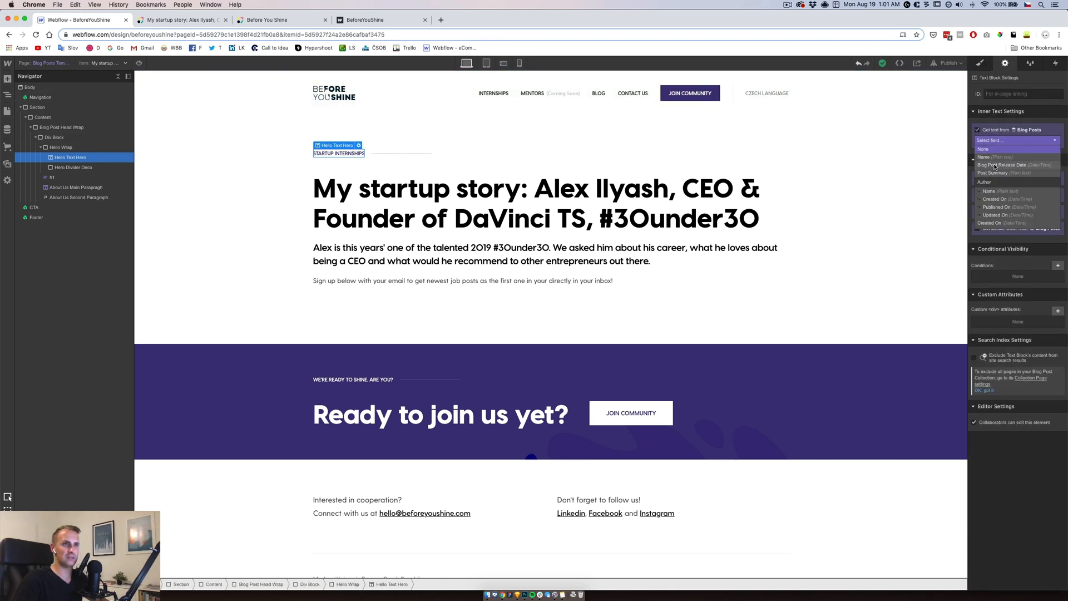
left_click(1002, 165)
Delete the About Us Second Paragraph with the email sign-up sentence below the post summary
left_click(321, 178)
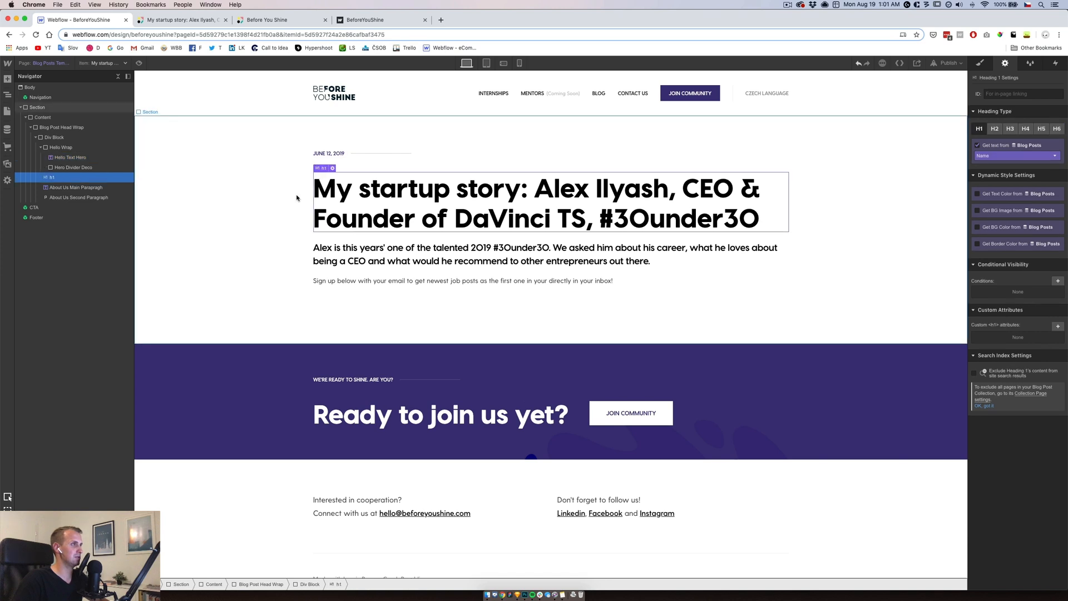
left_click(360, 282)
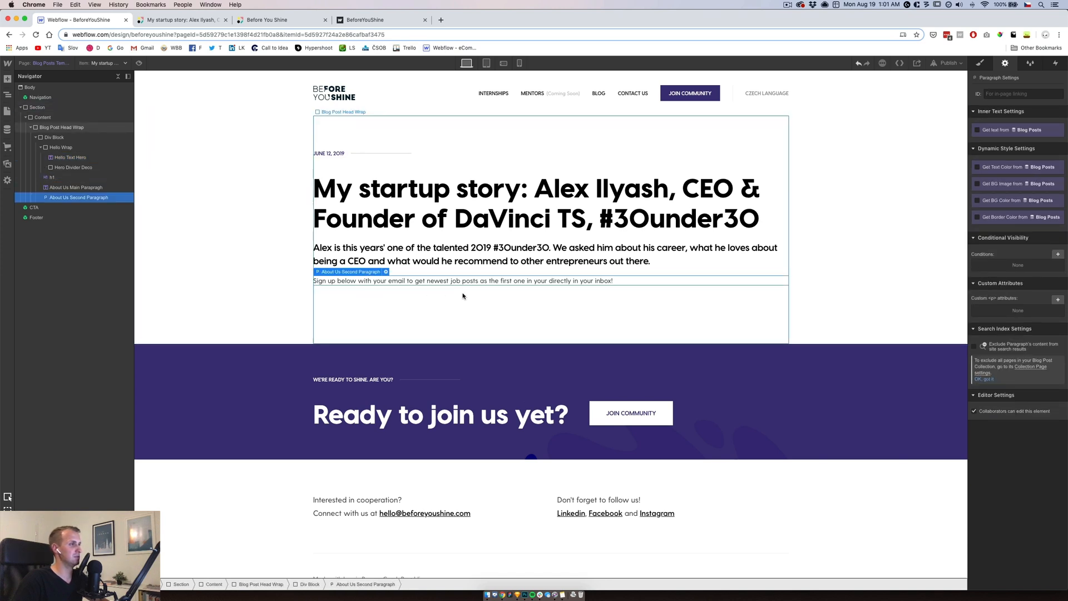
left_click(40, 147)
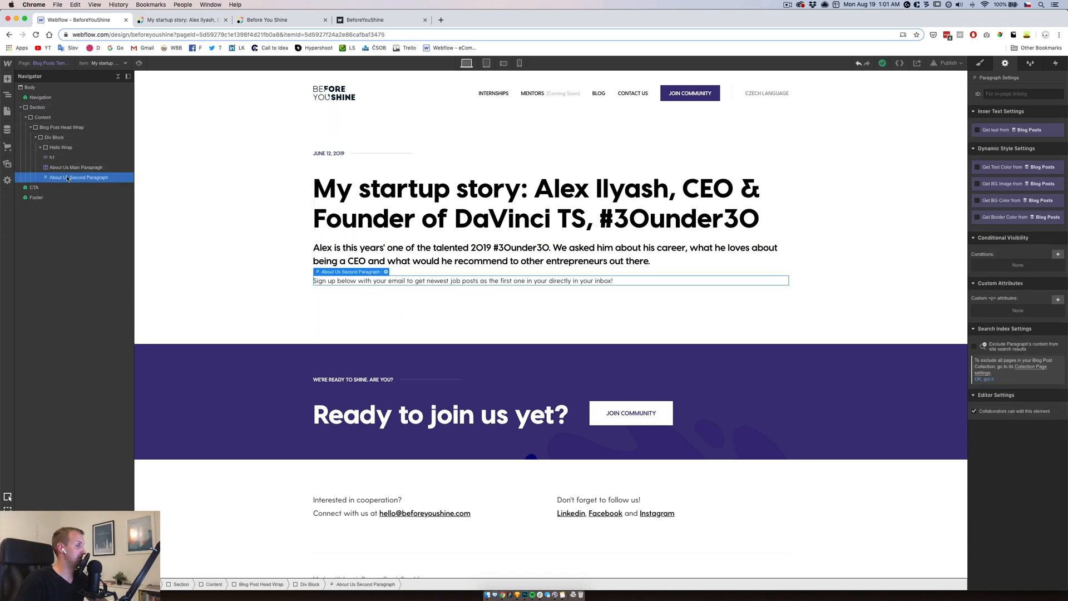
key("Delete")
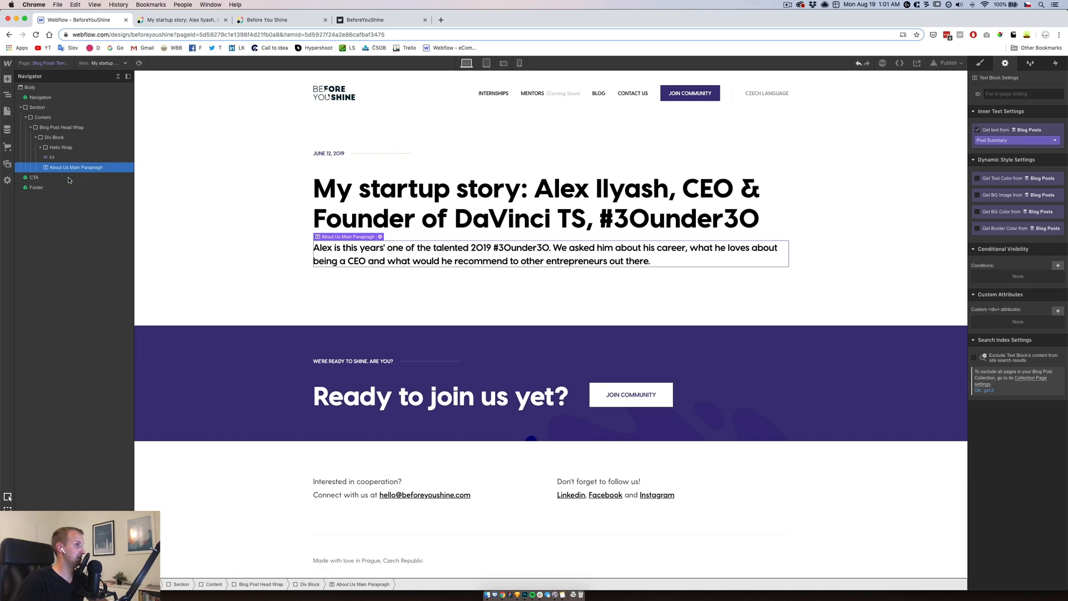
Insert a new Div Block below the summary, inside the Div Block that holds the heading content
left_click(40, 148)
left_click(41, 147)
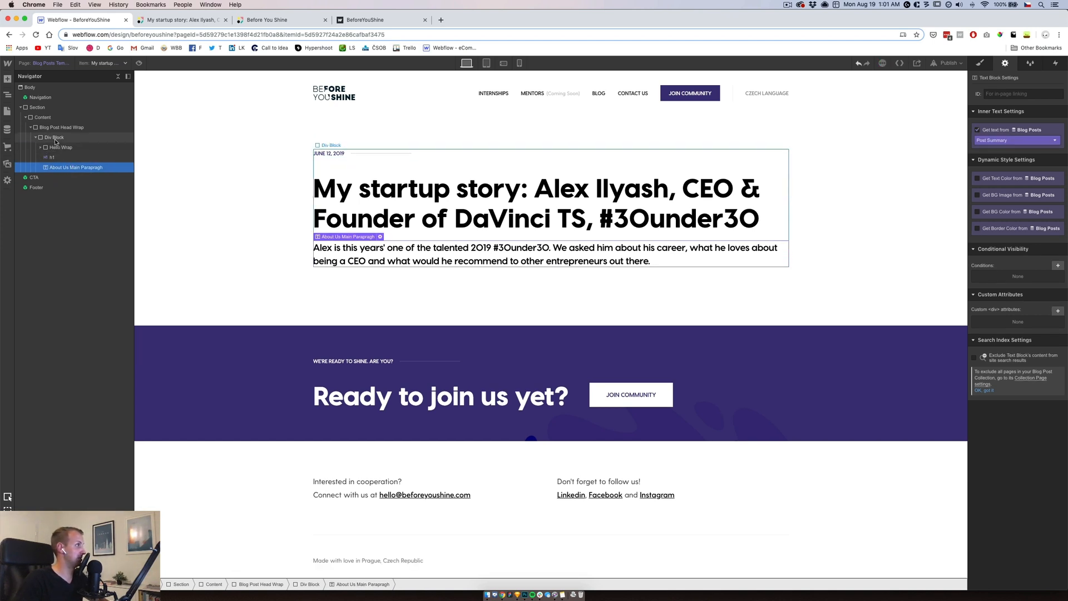
left_click(53, 138)
left_click(8, 79)
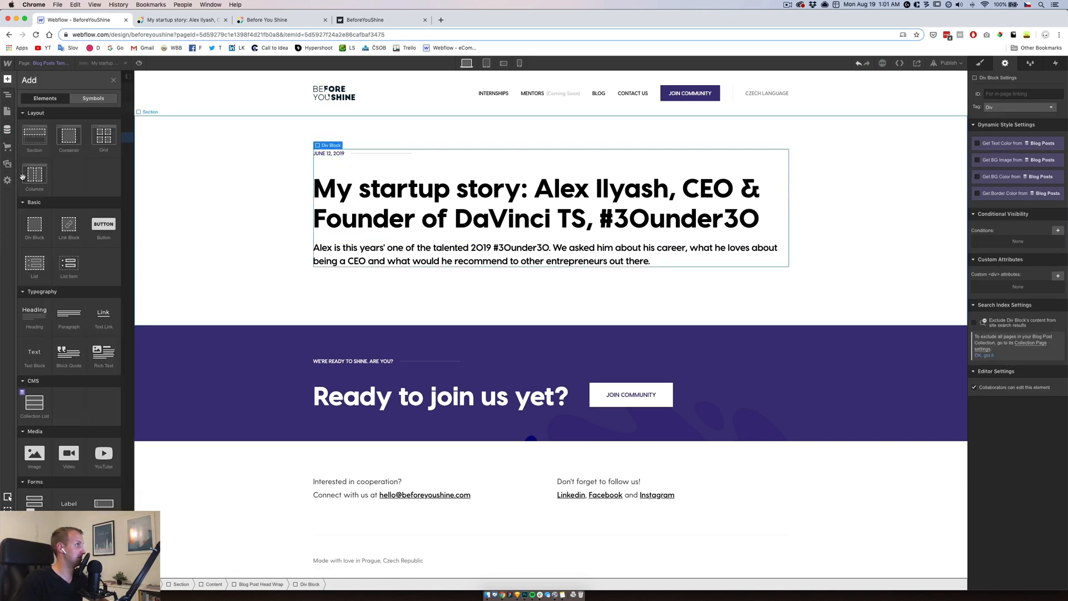
left_click(33, 225)
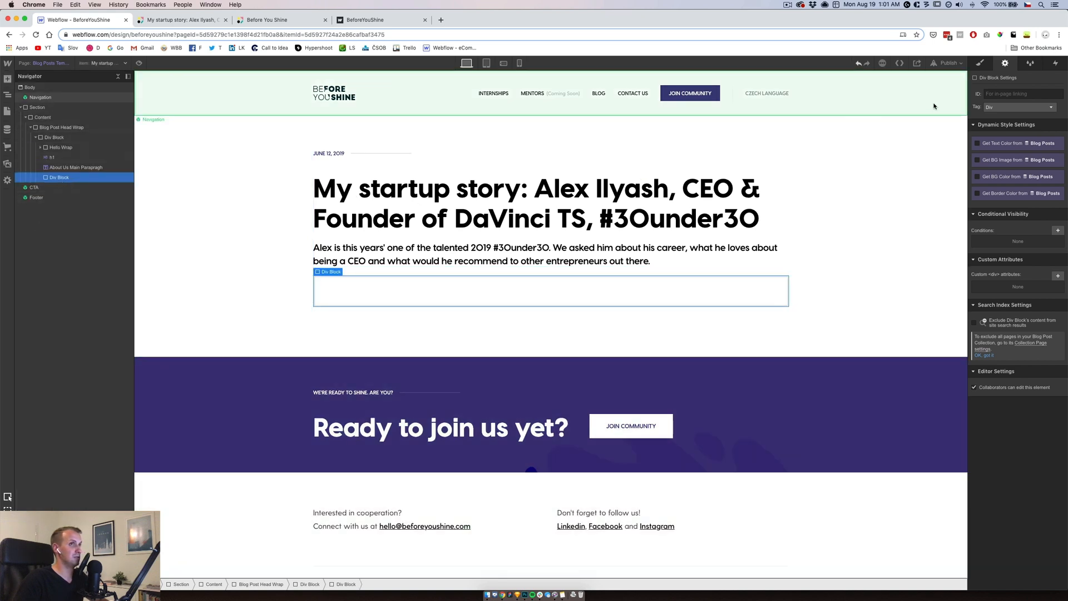
Set the new Div Block's height to 410 px and give it top and bottom margins
left_click(983, 63)
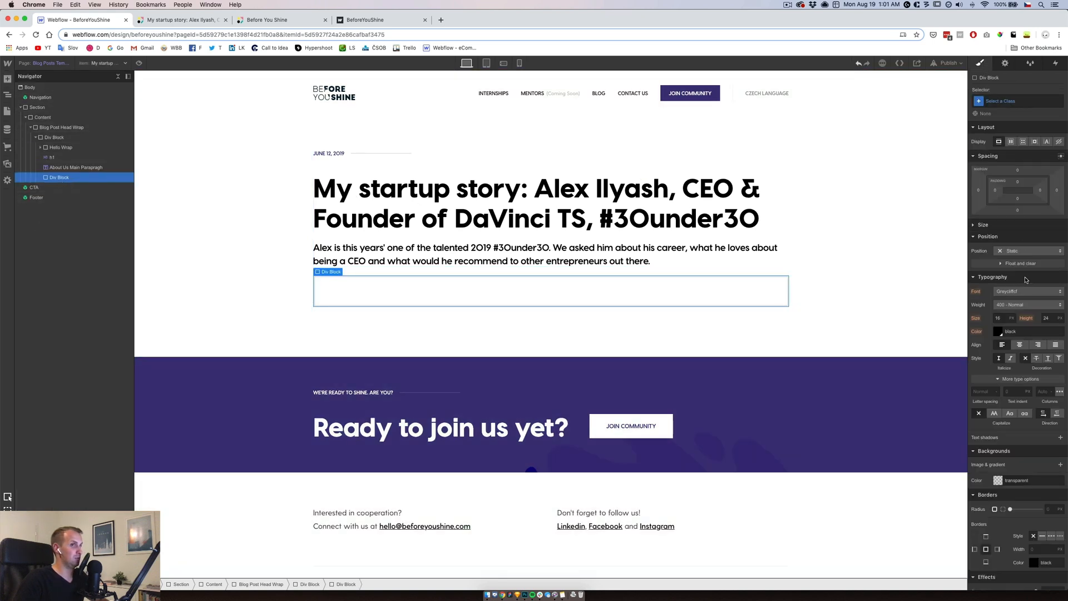
left_click(984, 225)
left_click(1047, 239)
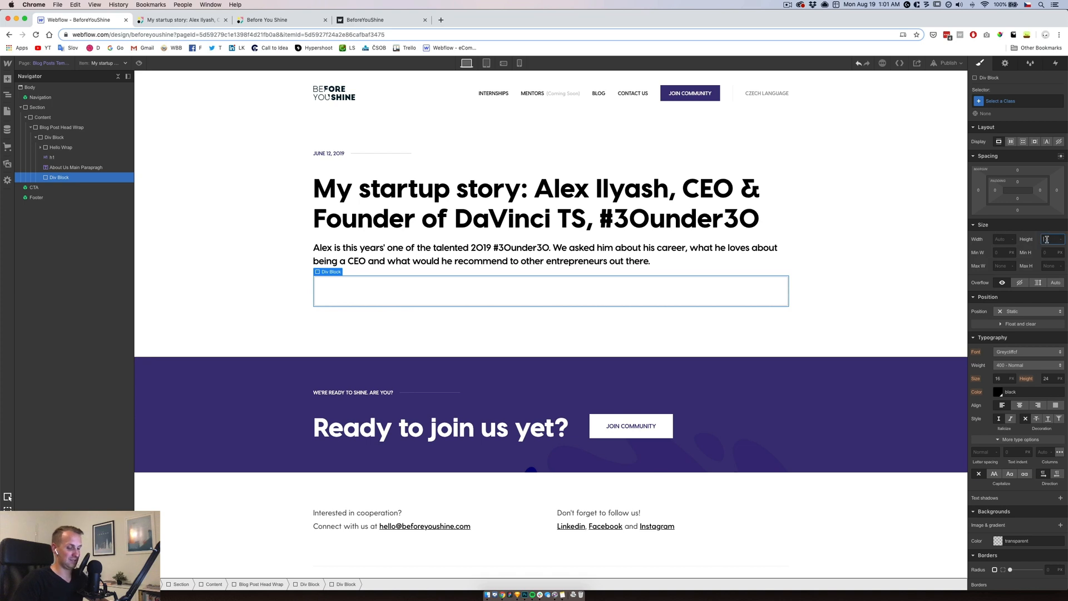
type("410")
key("Return")
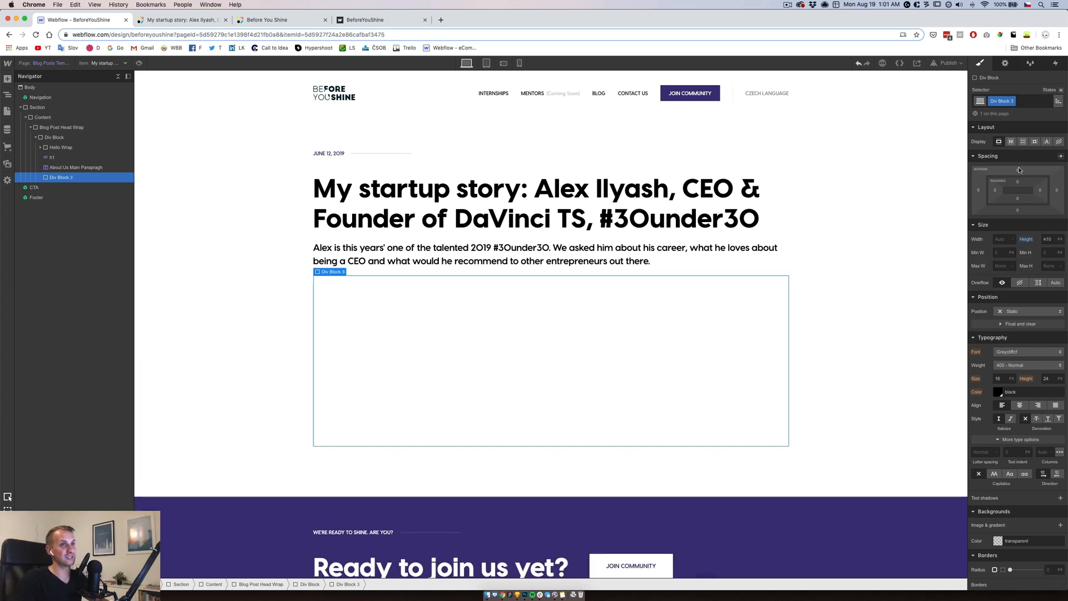
left_click_drag(1020, 169, 1021, 102)
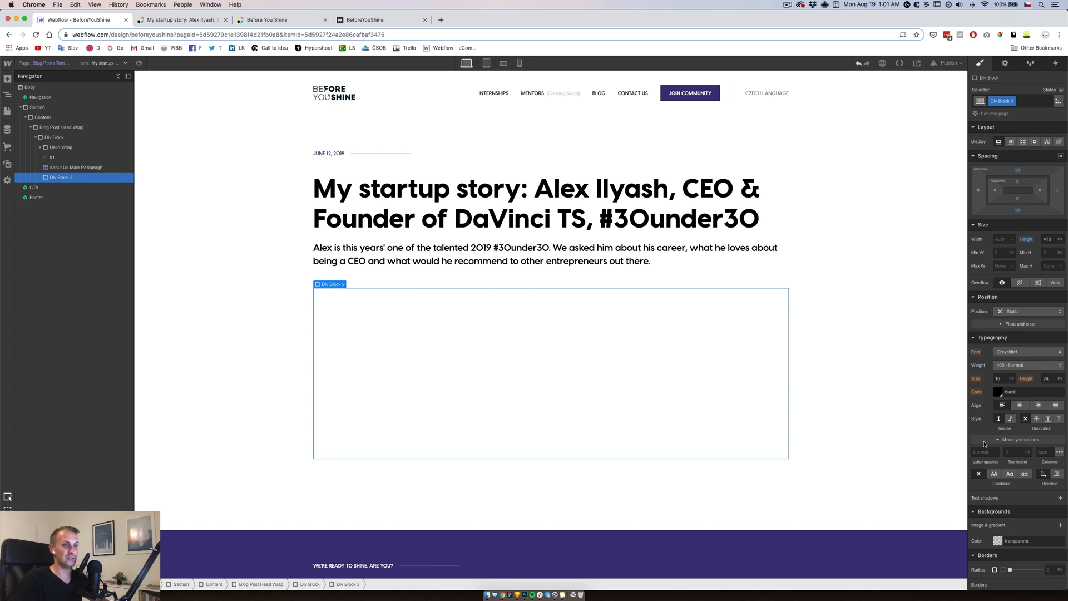
scroll(1008, 494, "down", 3)
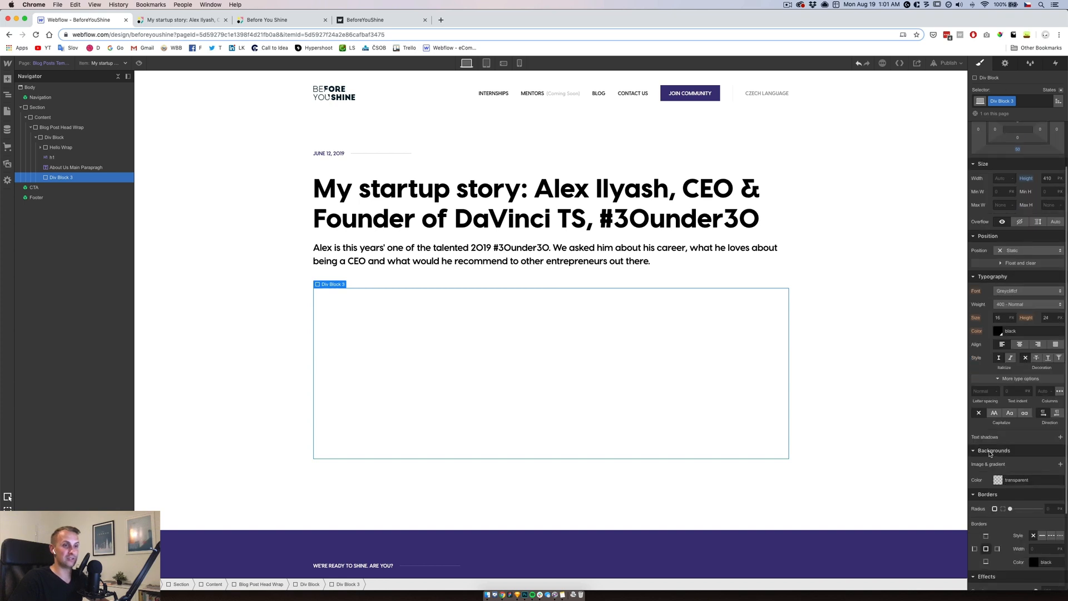
left_click(1062, 465)
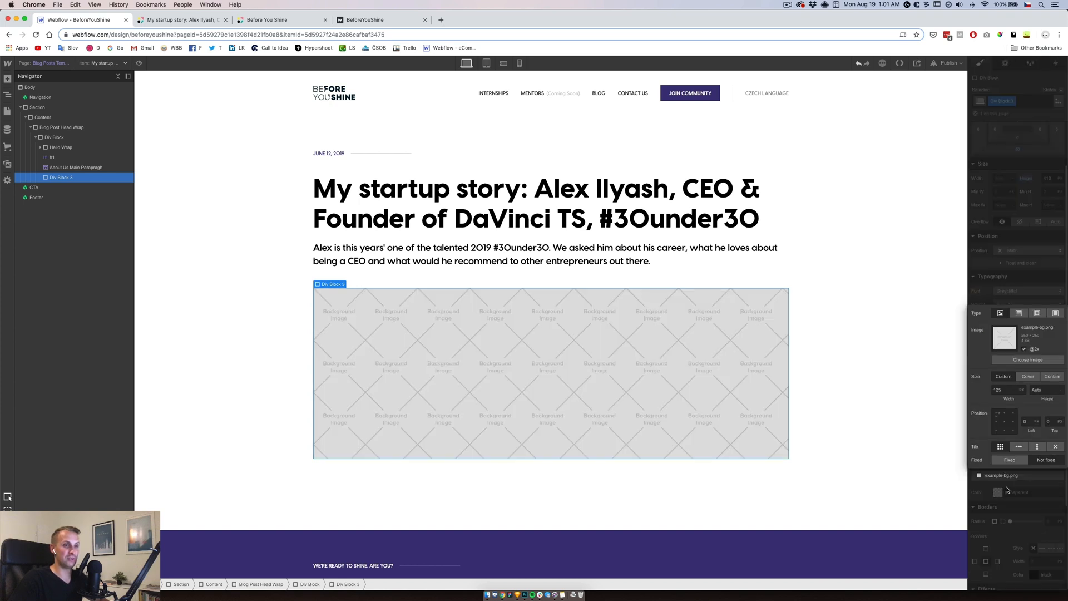
left_click(1005, 421)
left_click(1025, 349)
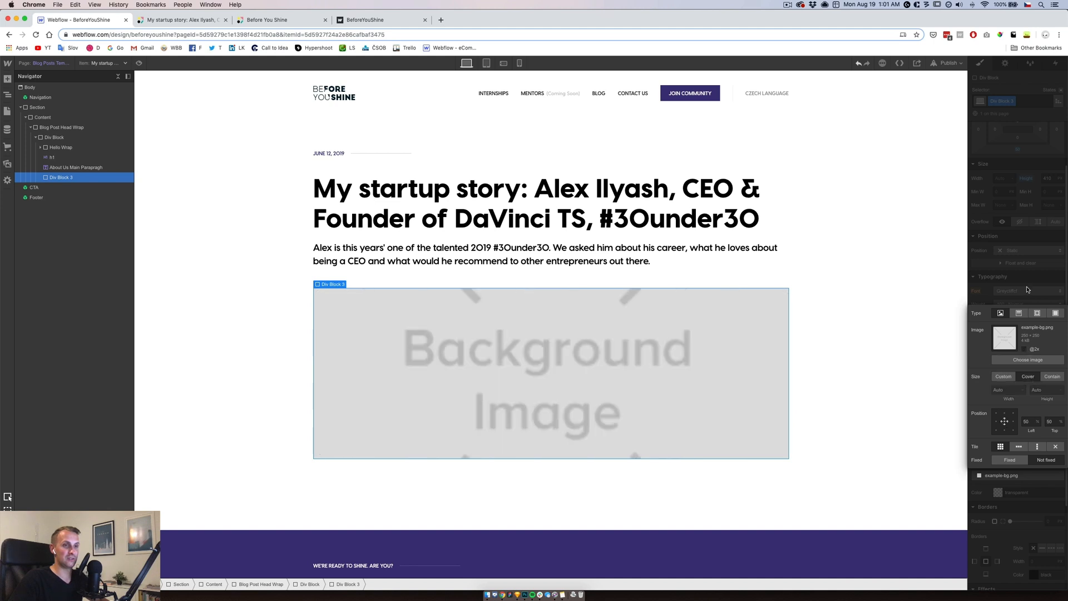
Bind the Div Block's background image to the Main Image field of Blog Posts
left_click(1005, 63)
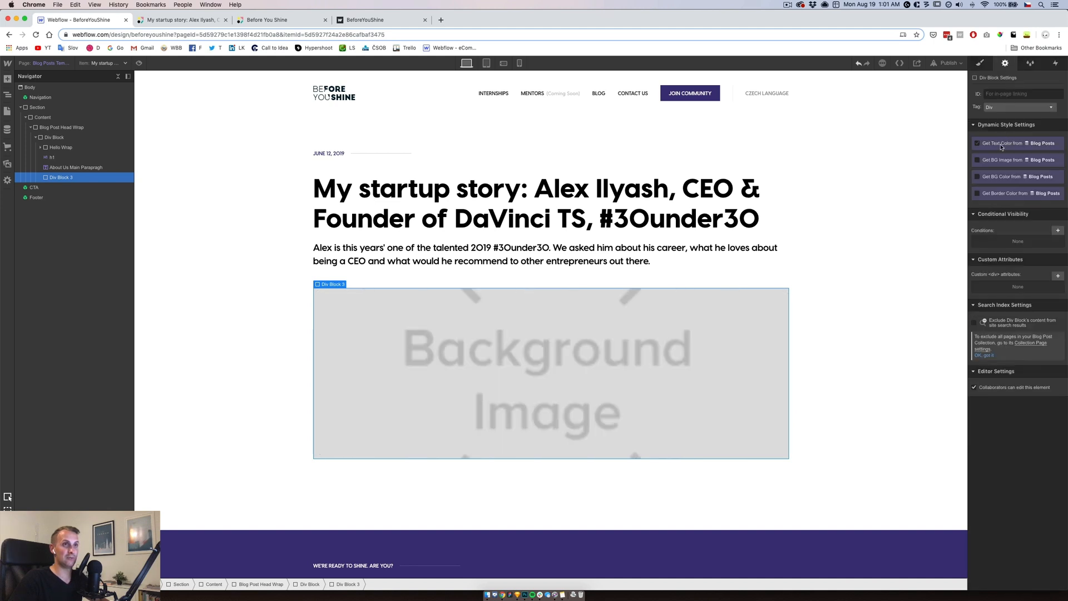
left_click(1004, 170)
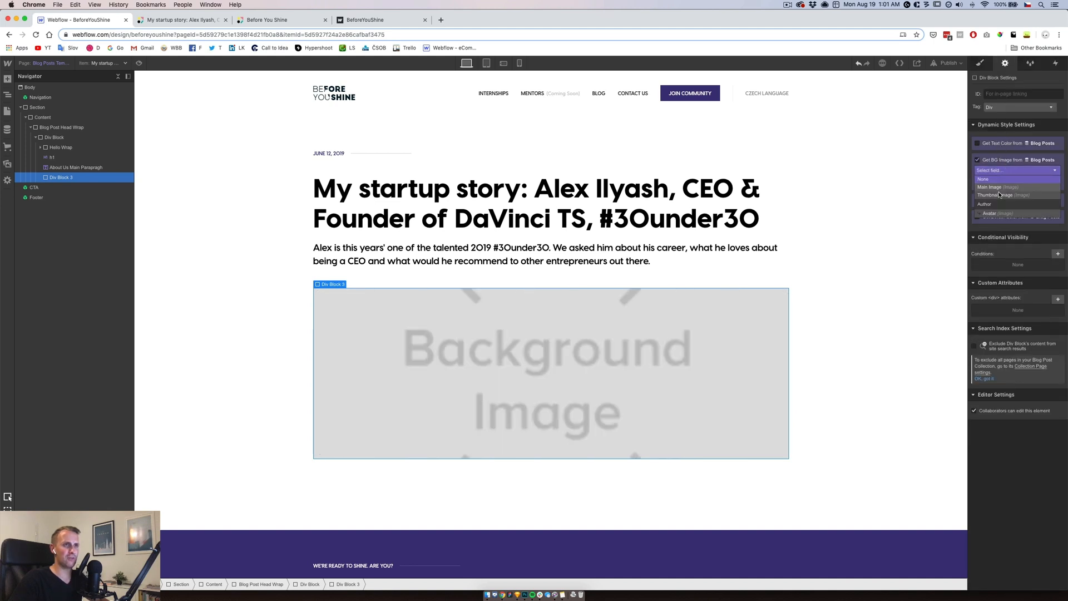
left_click(990, 187)
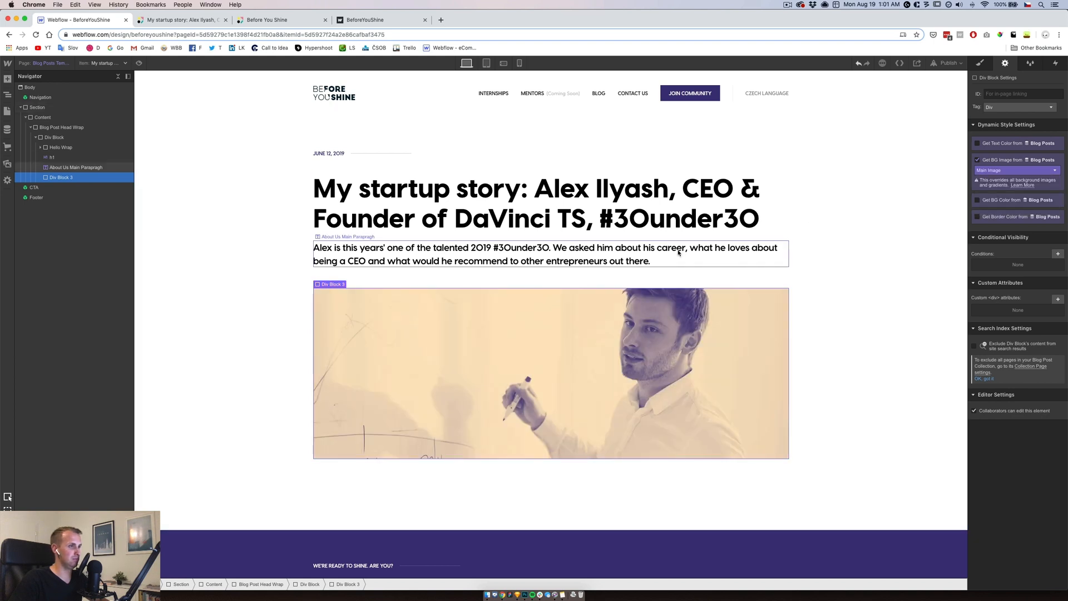
left_click(657, 281)
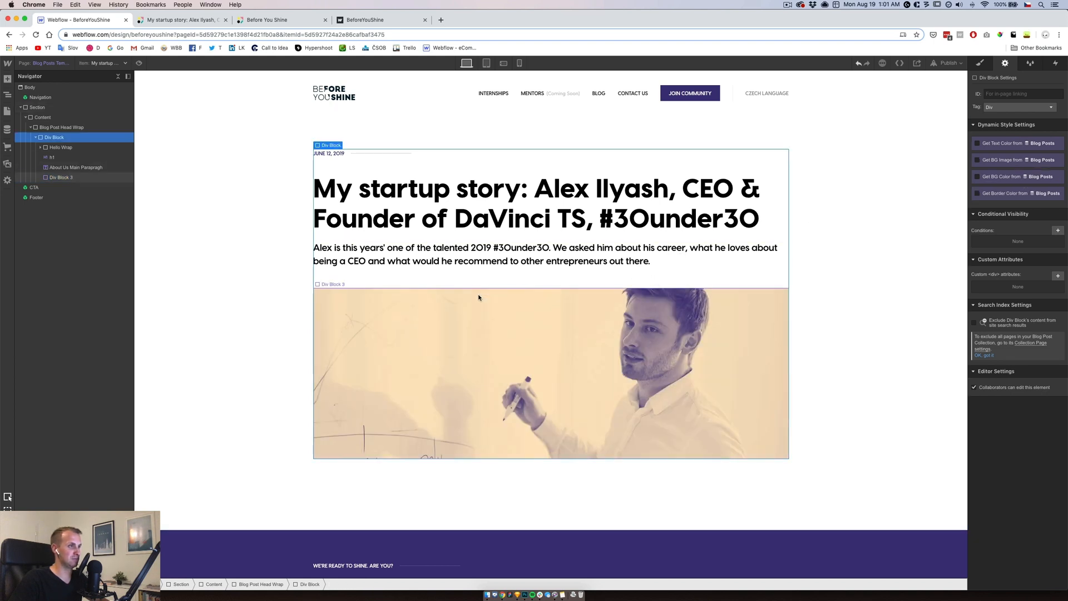
Rename the image Div Block's class to Blog Post Cover Image
left_click(371, 332)
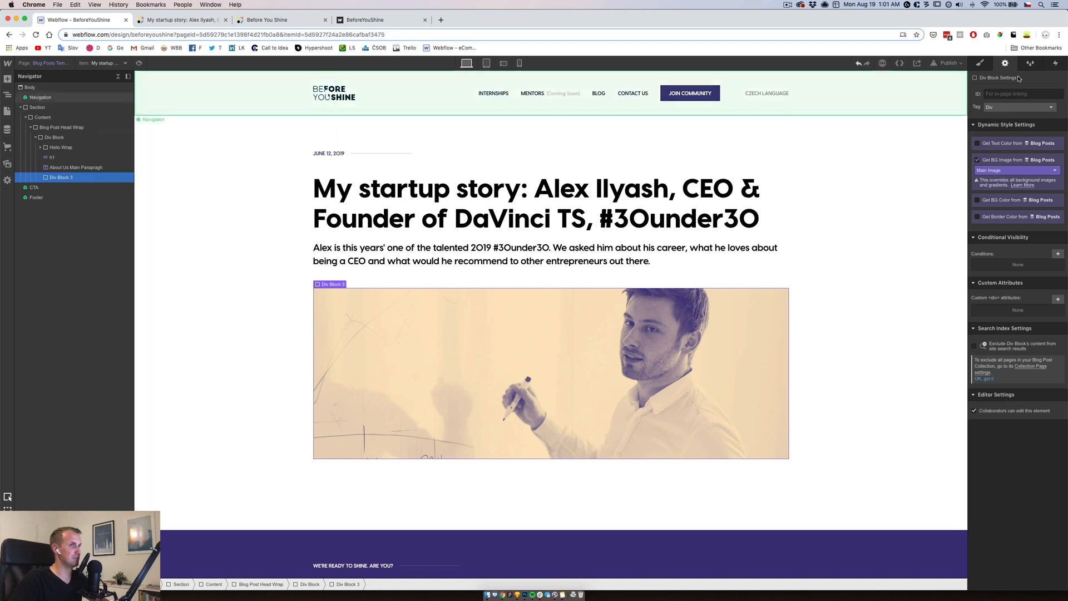
left_click(981, 63)
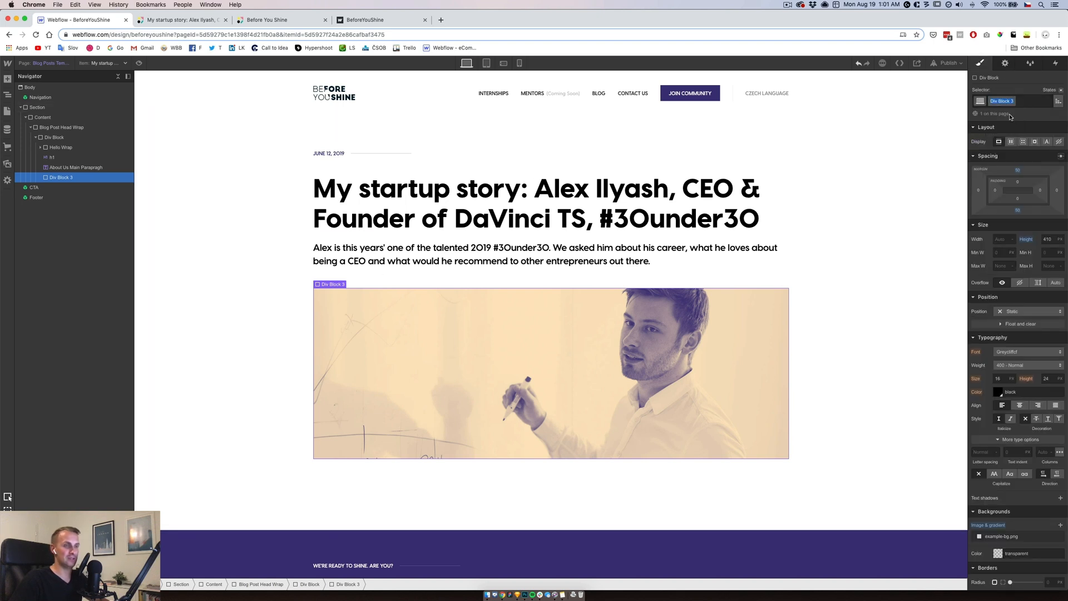
type("Blog I")
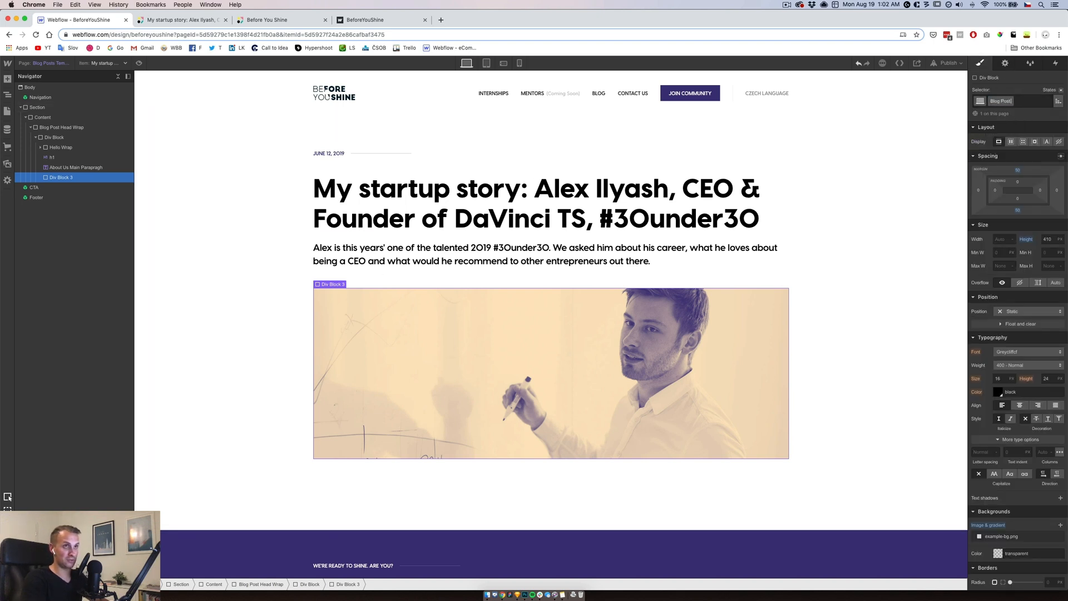
type("Post Cover Image")
key("Return")
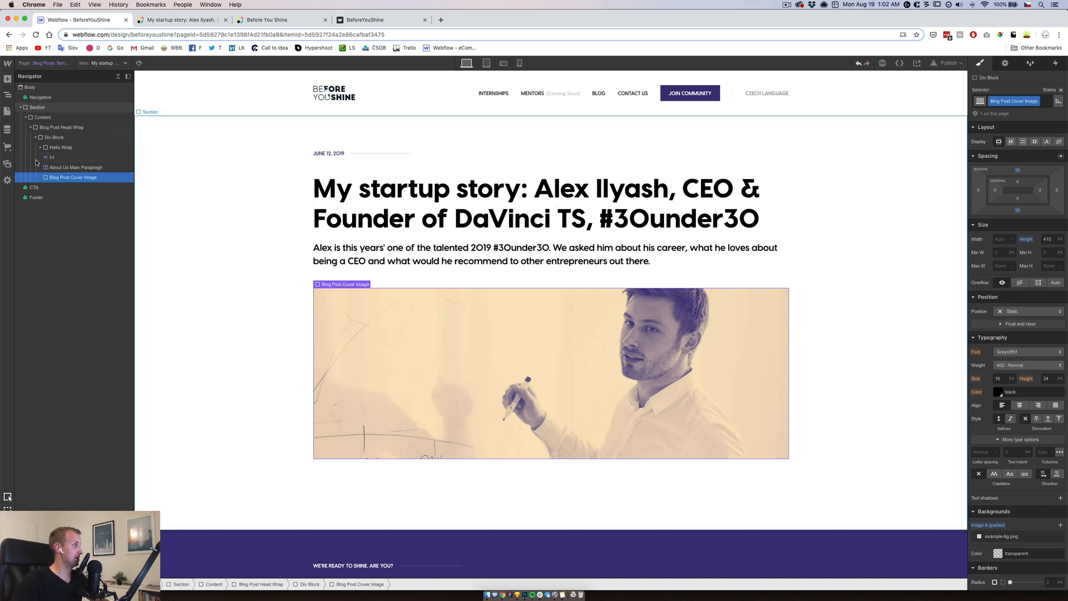
Insert a Rich Text element below the cover image and get its text from the Post Body field of Blog Posts
left_click(50, 138)
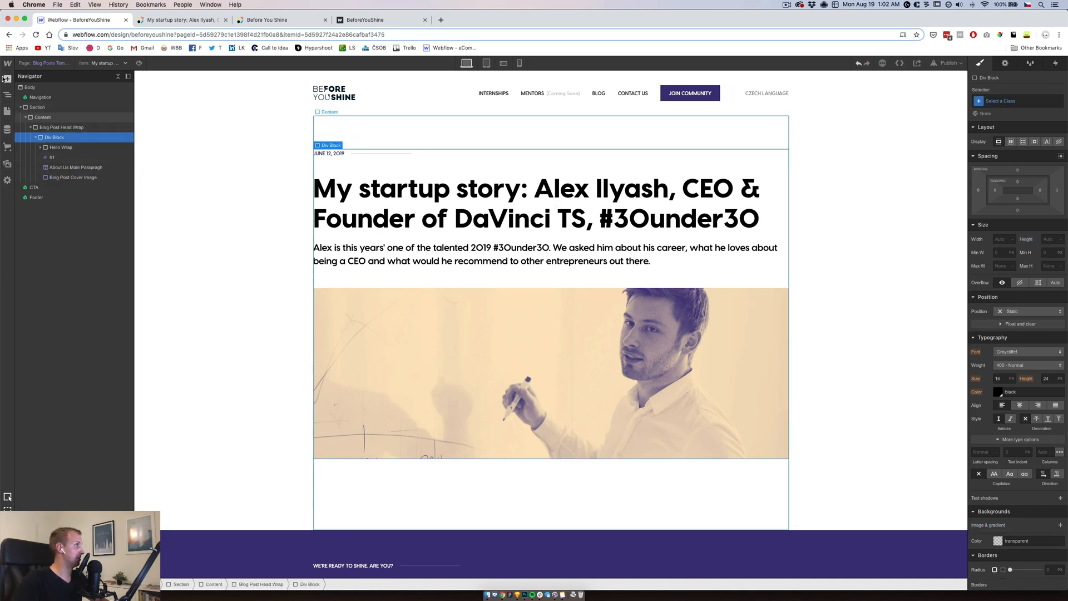
left_click(4, 79)
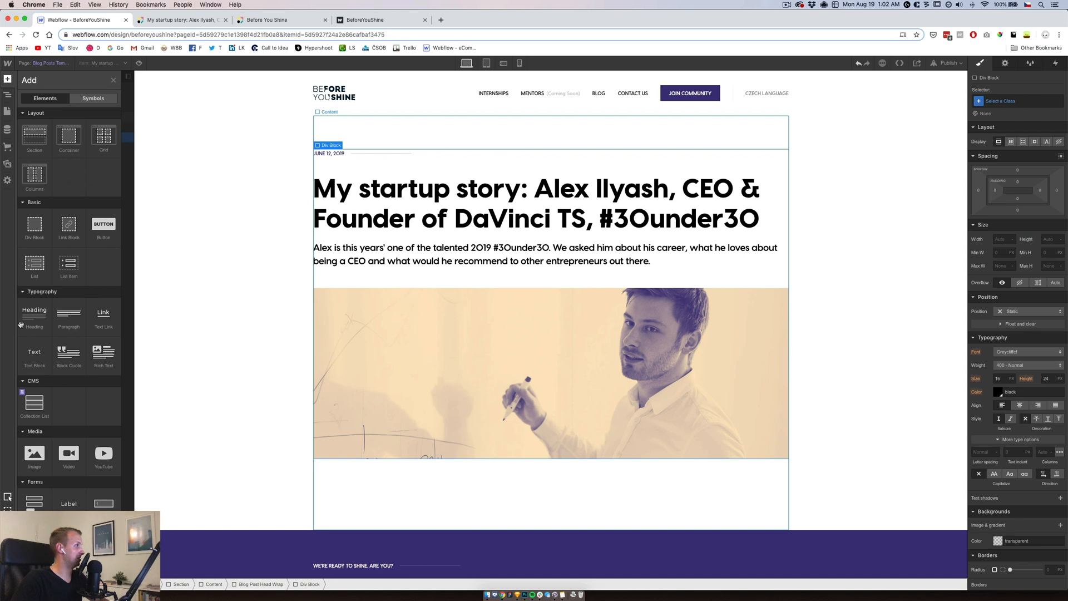
left_click(104, 363)
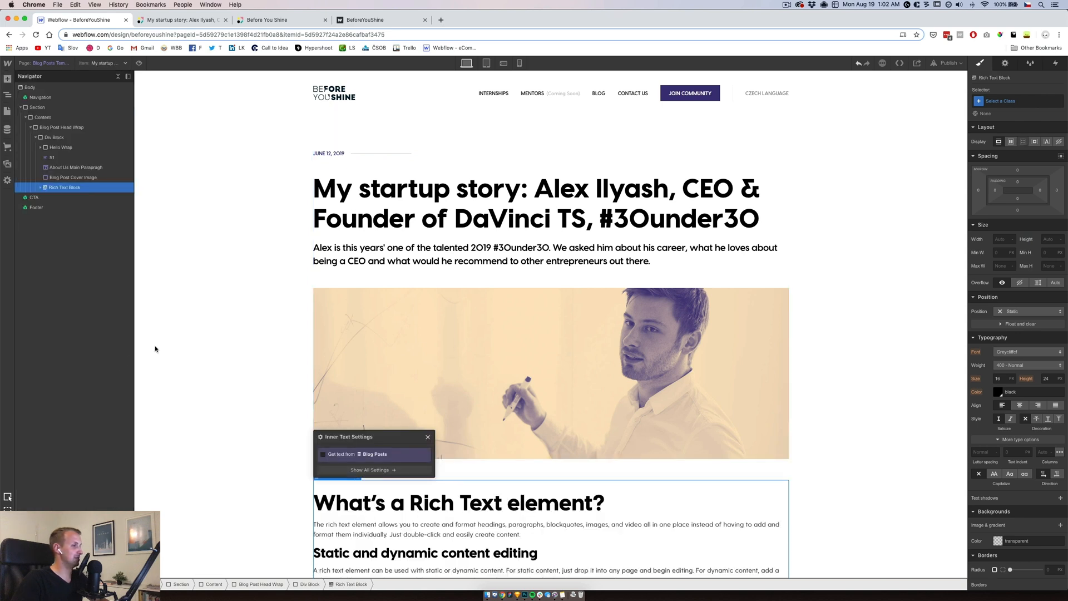
left_click(346, 454)
left_click(356, 465)
left_click(356, 475)
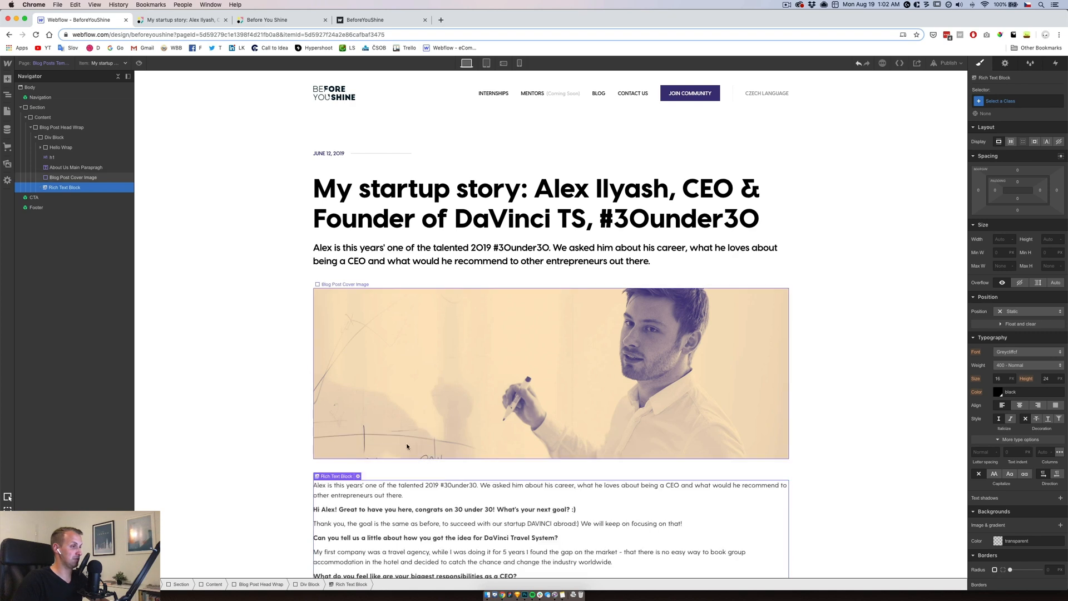
Review the post body content on the page and check the Rich Text Block's text source settings
scroll(407, 447, "down", 7)
scroll(289, 441, "up", 2)
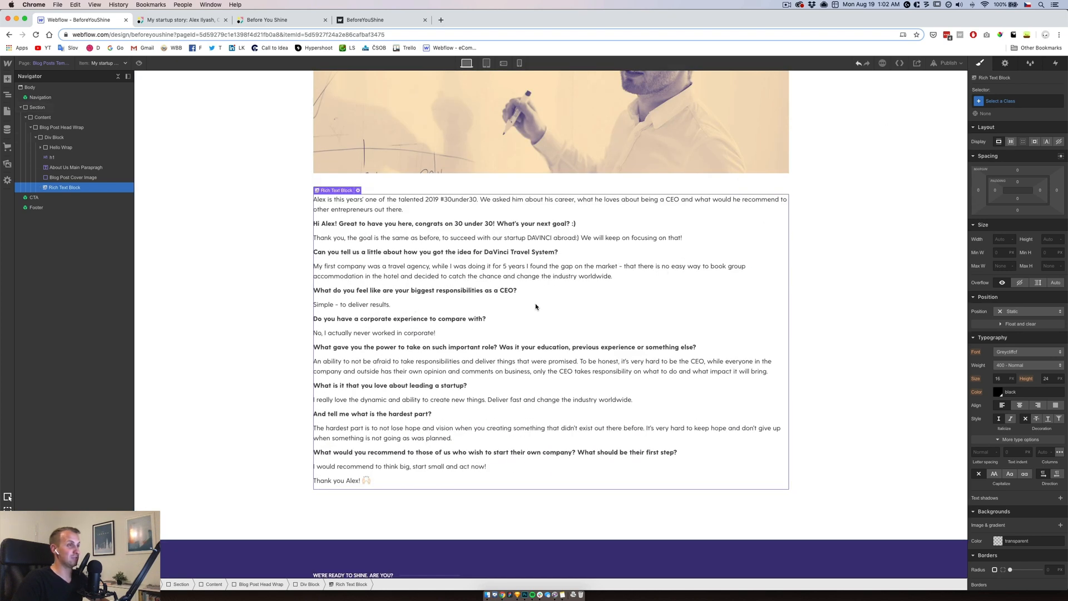
scroll(536, 306, "up", 5)
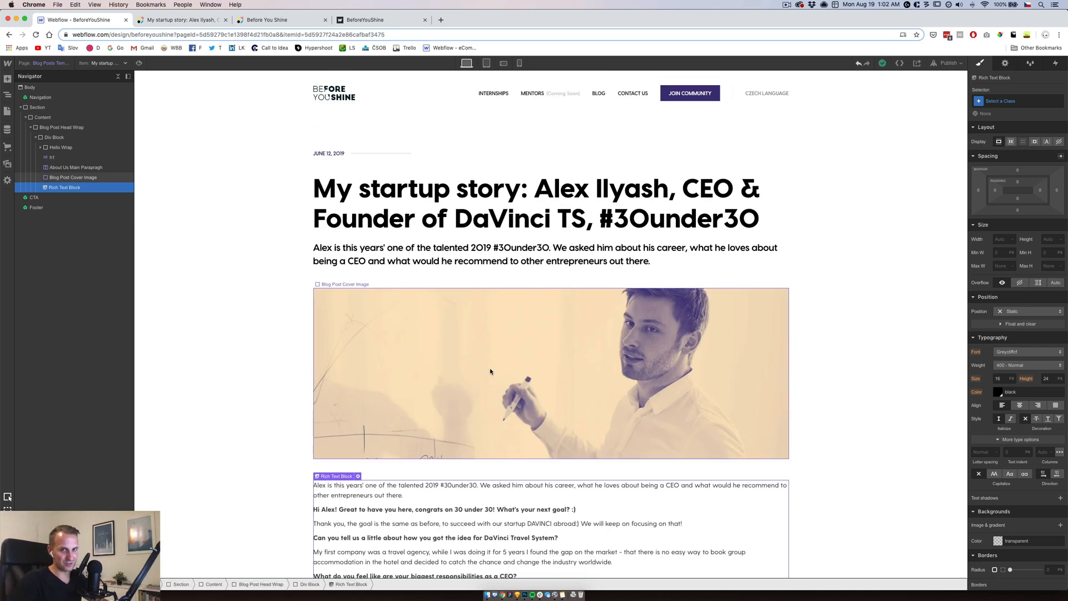
scroll(389, 469, "down", 4)
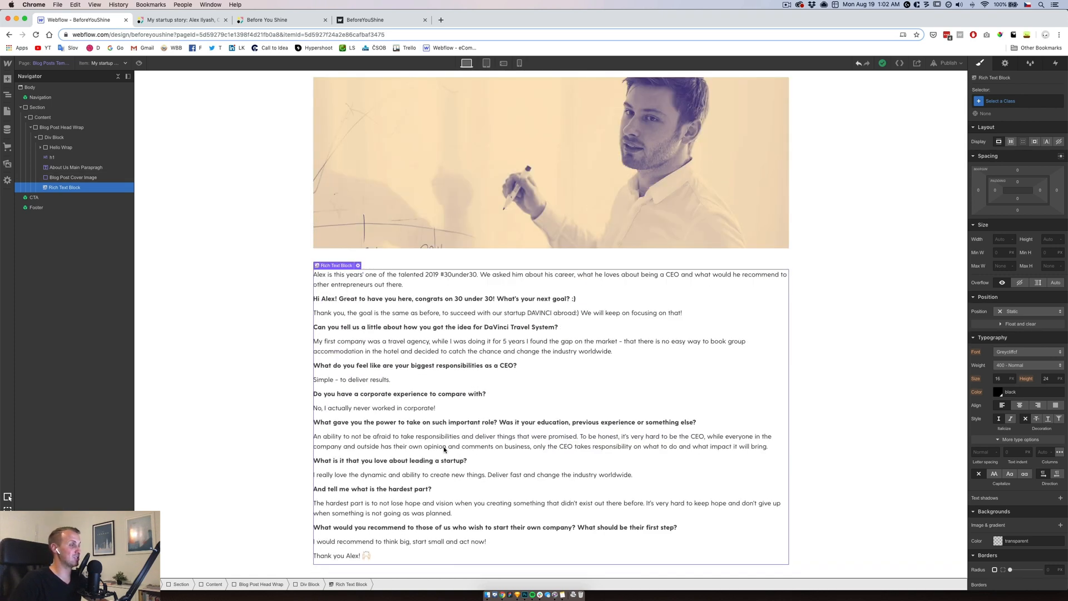
left_click(359, 266)
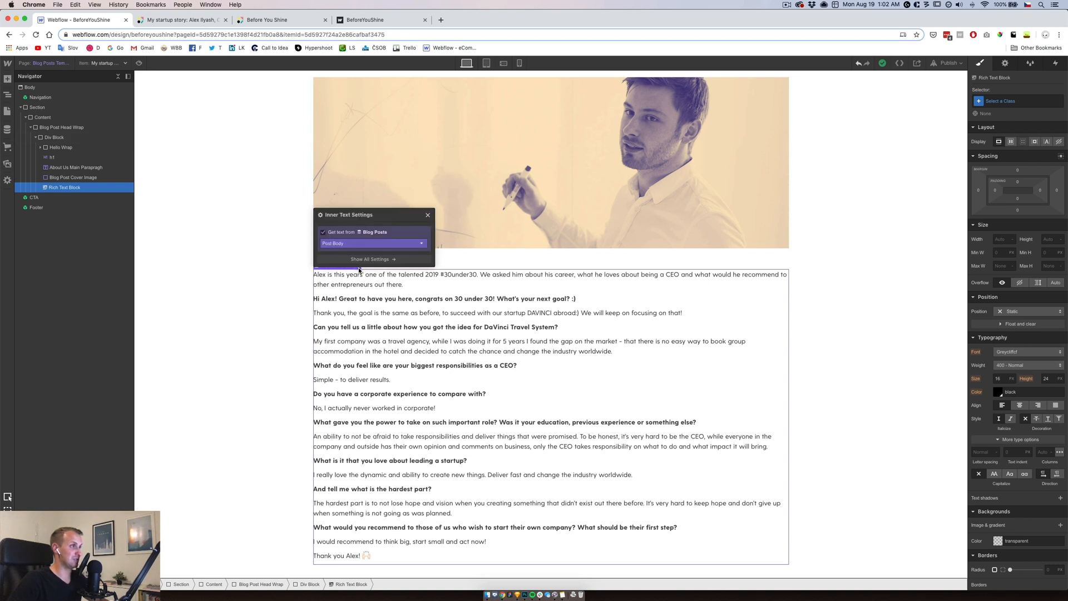
left_click(774, 265)
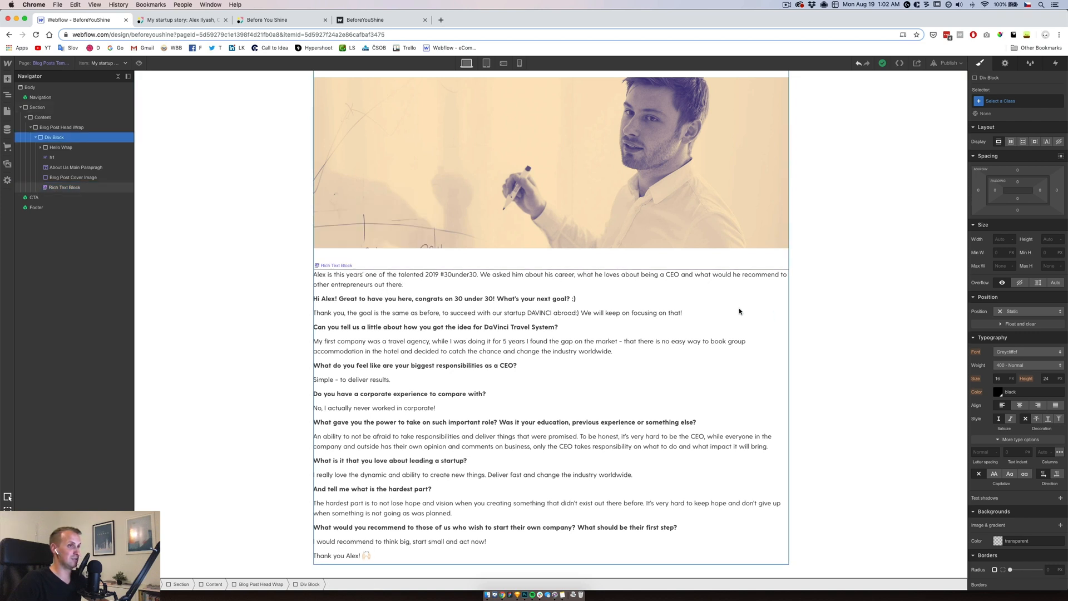
left_click(695, 319)
left_click(995, 102)
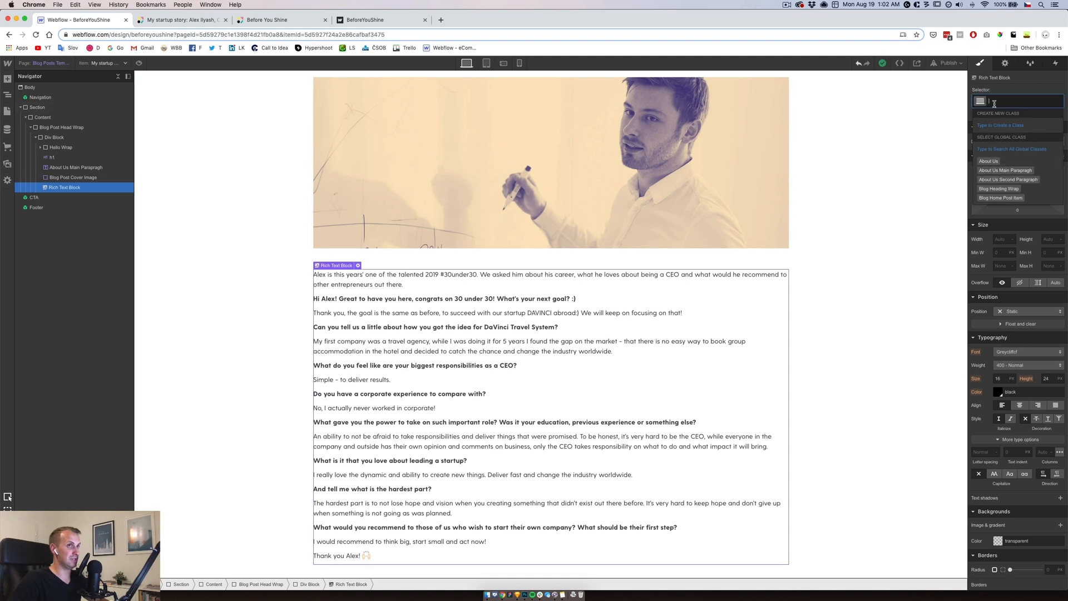
left_click(1002, 96)
left_click(995, 100)
left_click(994, 101)
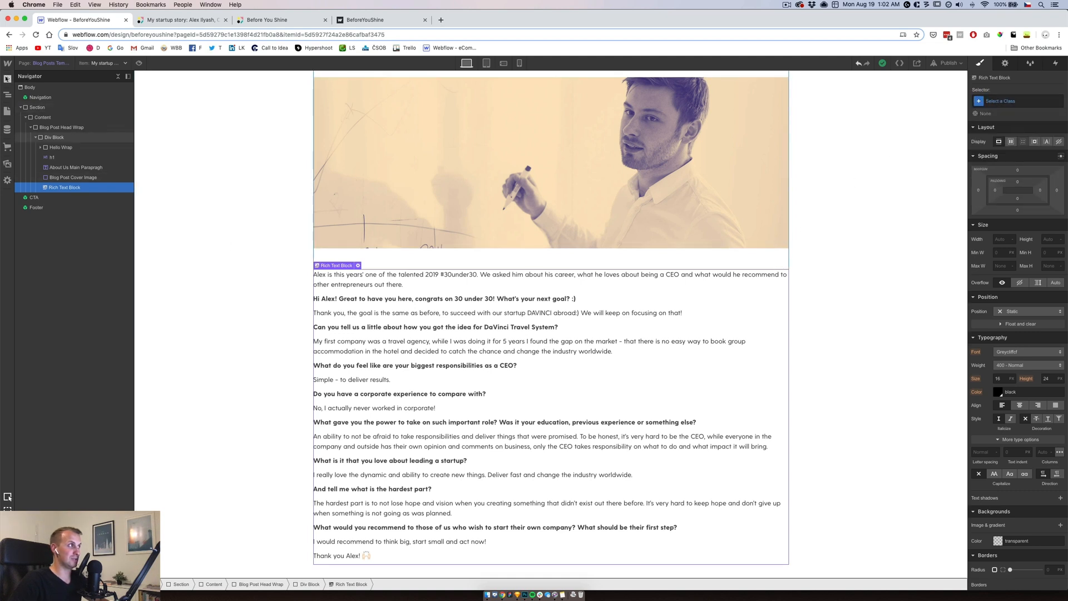
Insert a second, unbound Rich Text element with sample content below the post body
left_click(7, 79)
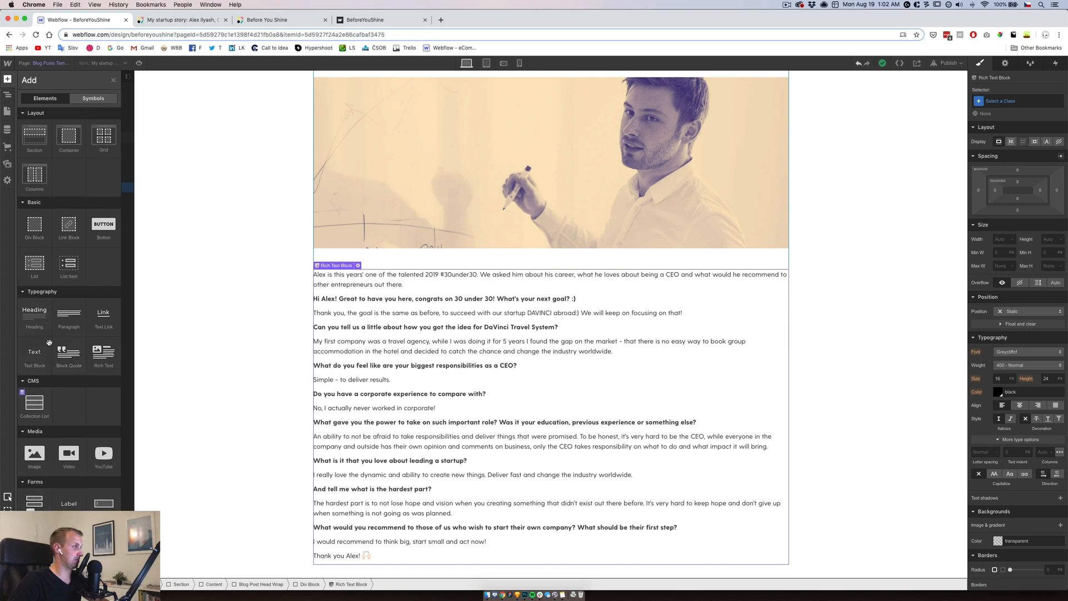
left_click(99, 357)
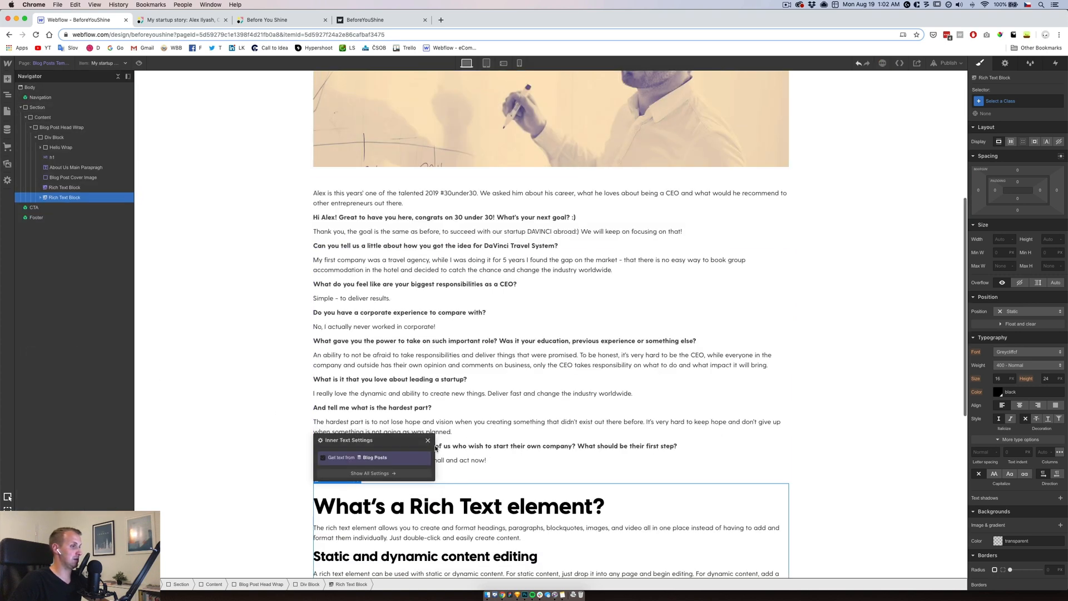
left_click(399, 510)
left_click(400, 509)
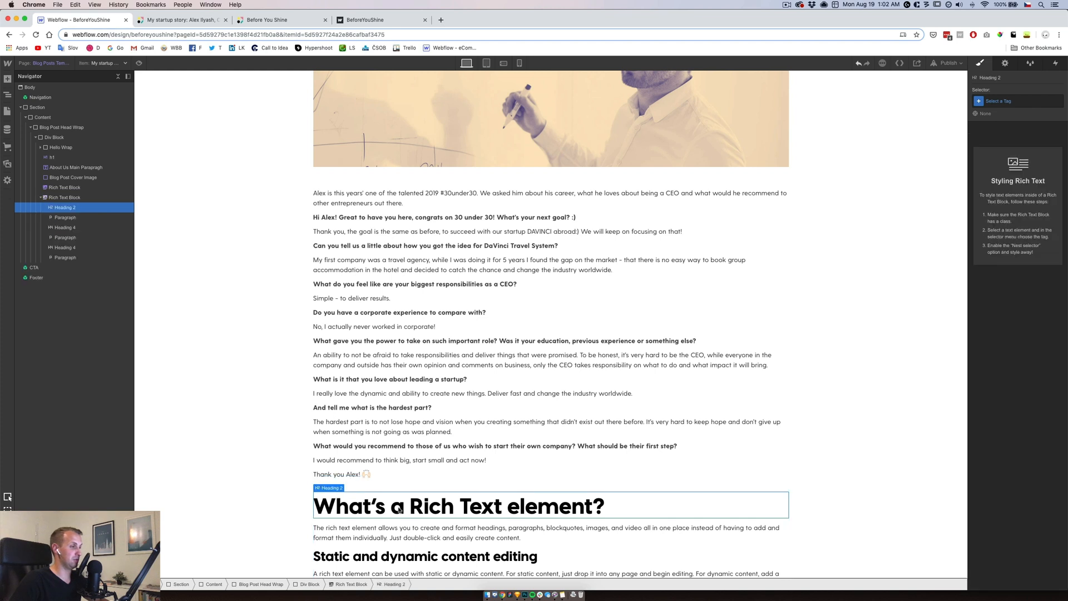
left_click(362, 491)
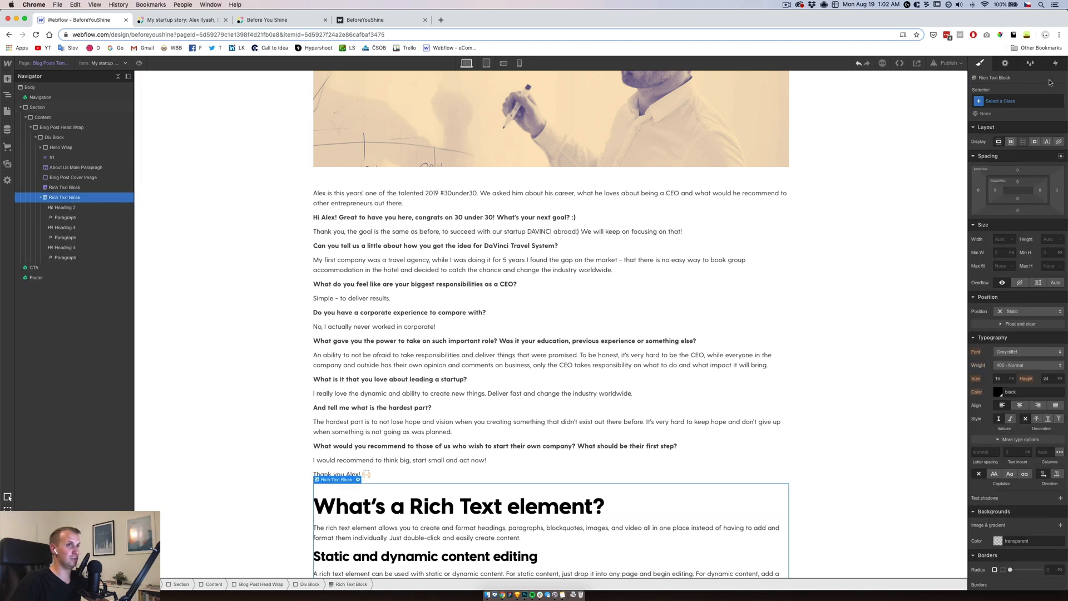
Choose the All Paragraphs tag as selector for the first paragraph of the sample Rich Text Block
left_click(1025, 100)
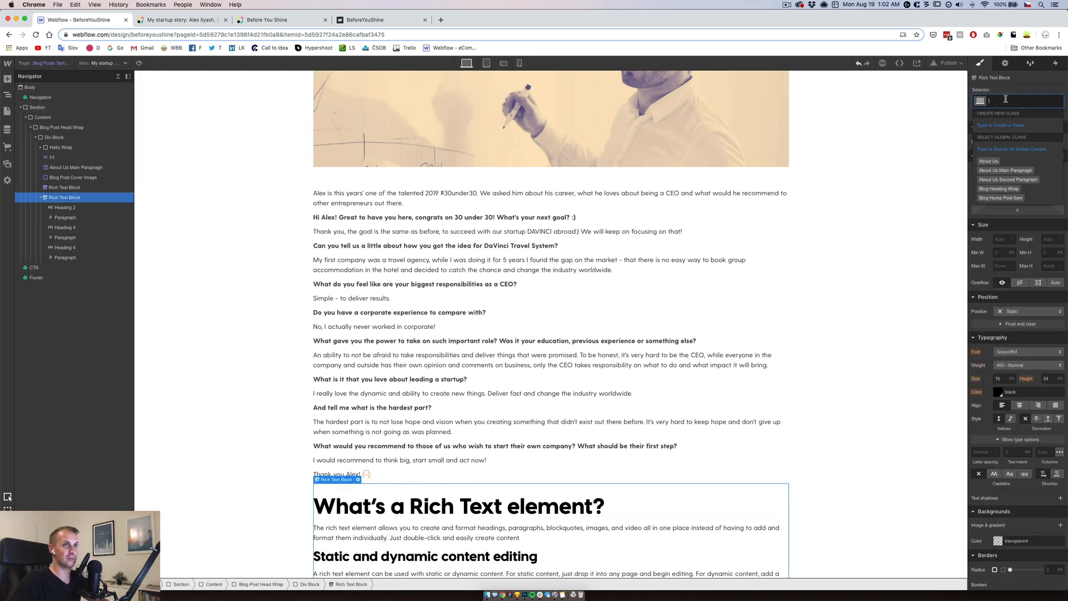
left_click(618, 501)
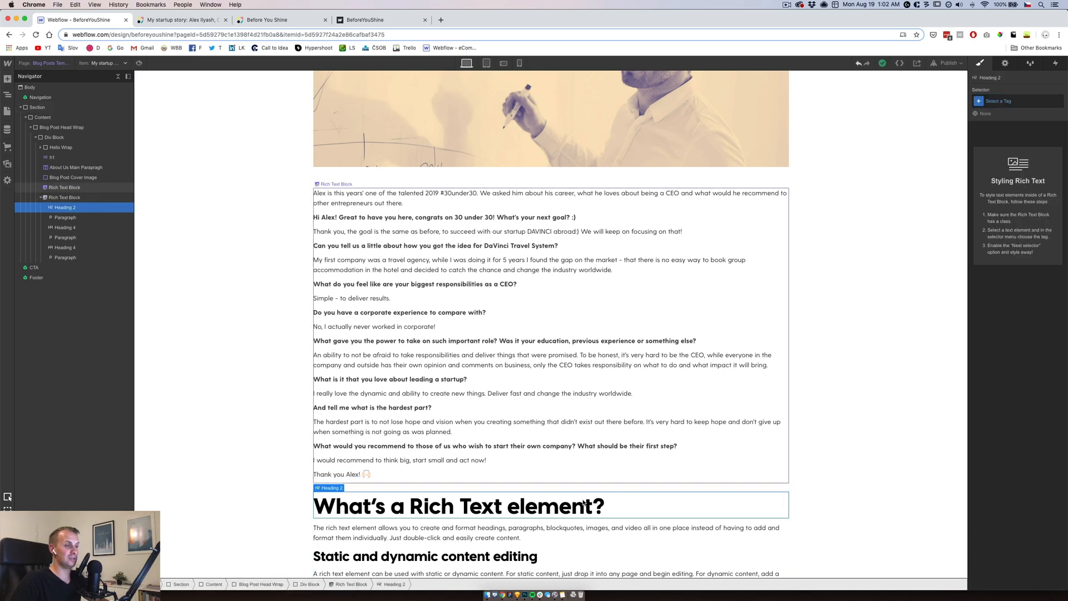
scroll(536, 484, "down", 3)
left_click(480, 389)
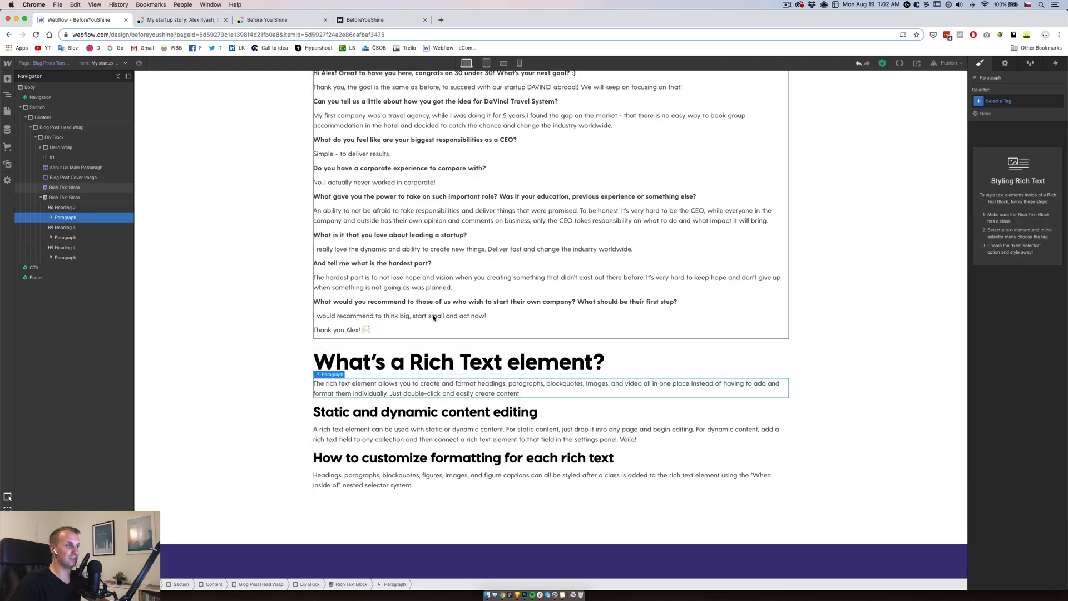
left_click(432, 306)
left_click(458, 365)
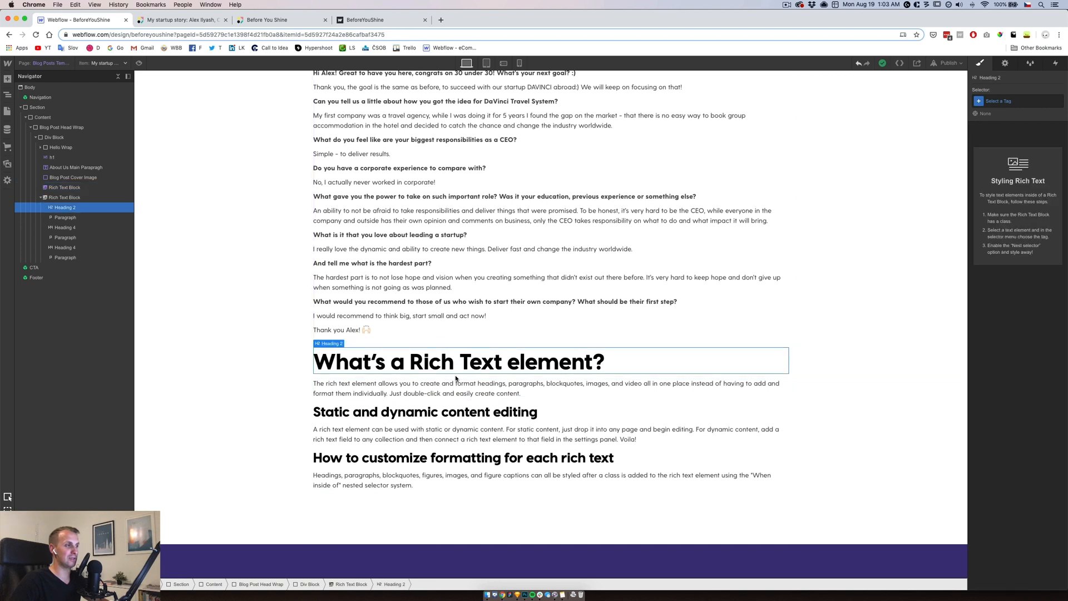
left_click(536, 378)
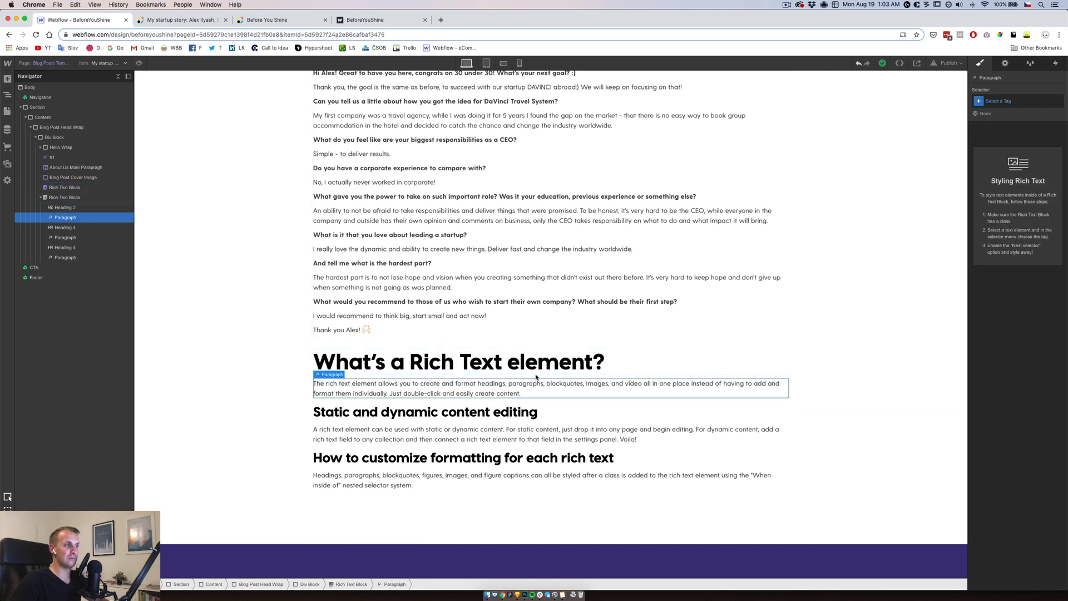
left_click(999, 102)
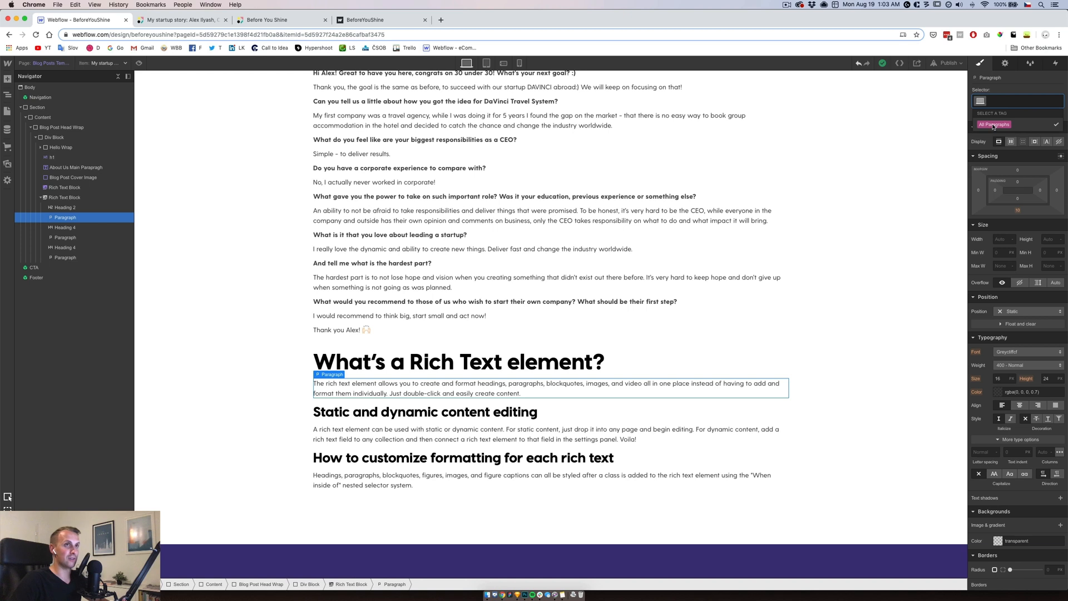
left_click(994, 125)
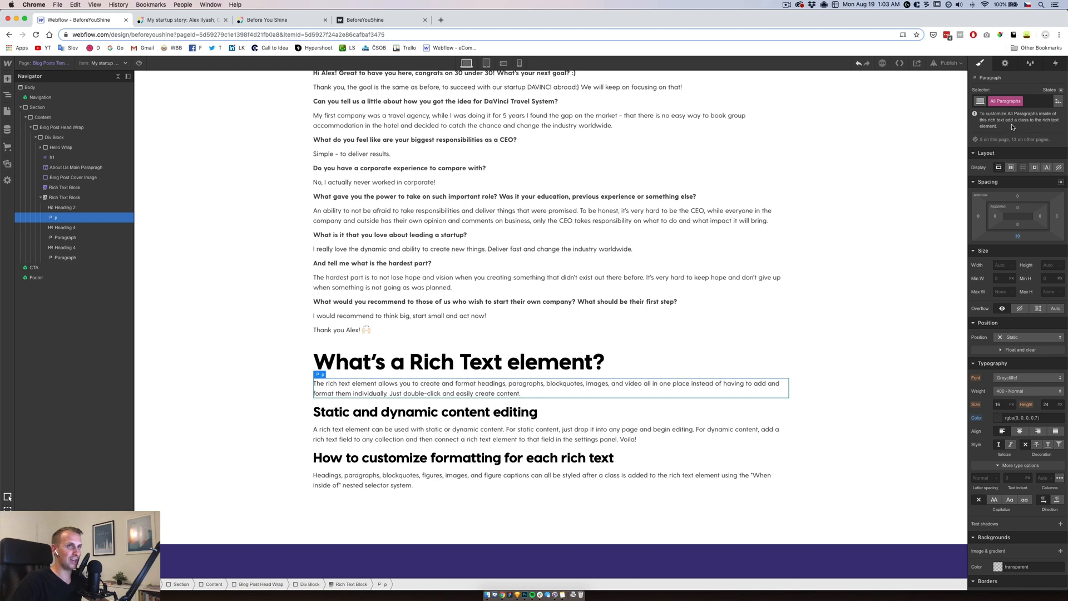
Give the sample Rich Text Block a new class named Blog Post Rich Text
left_click(548, 361)
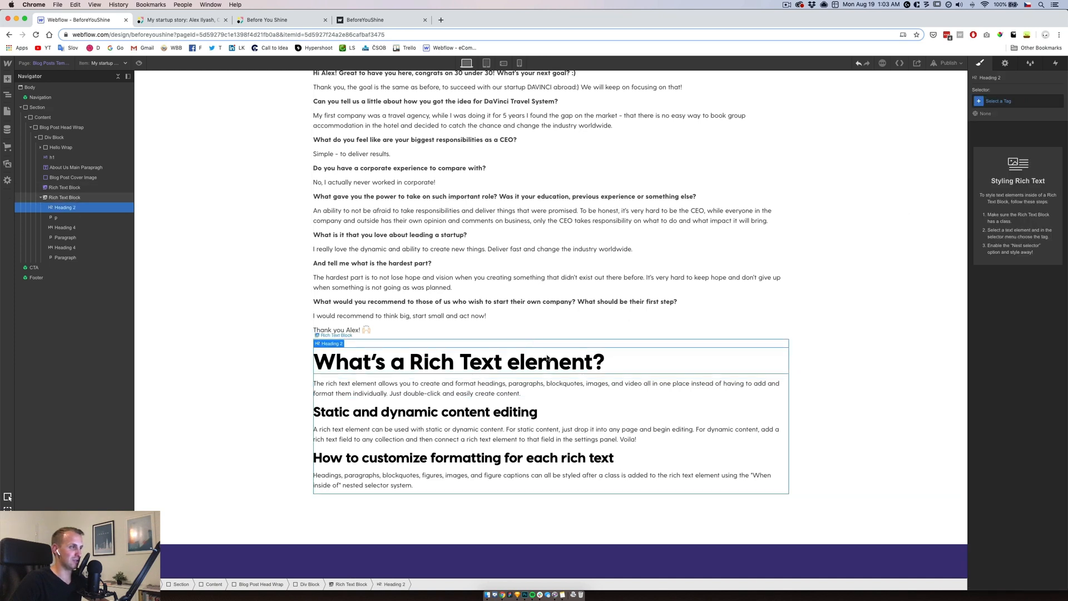
left_click(586, 376)
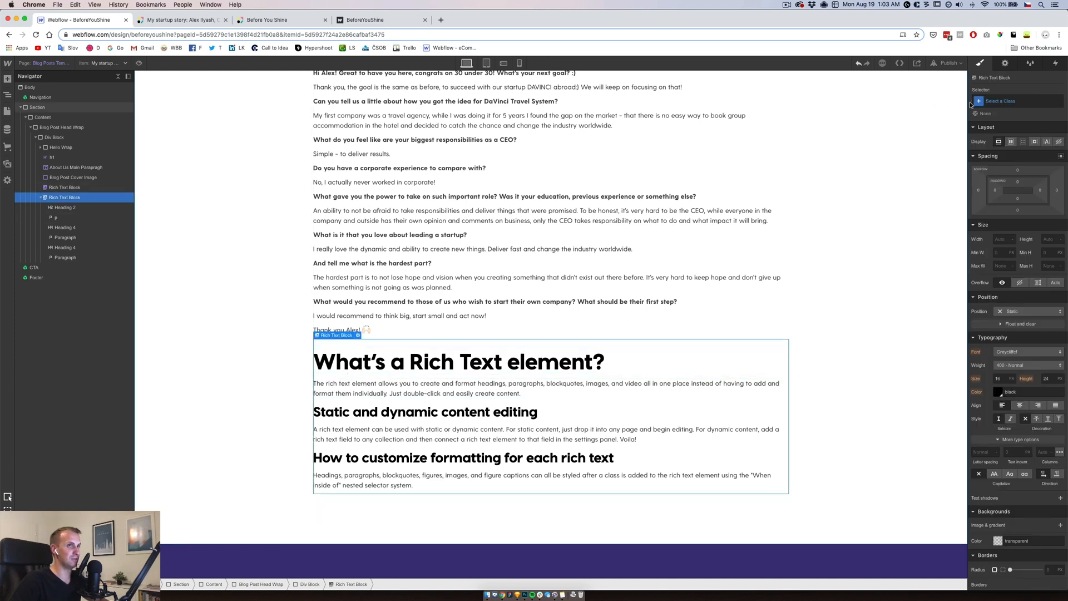
left_click(1011, 101)
type("Blog")
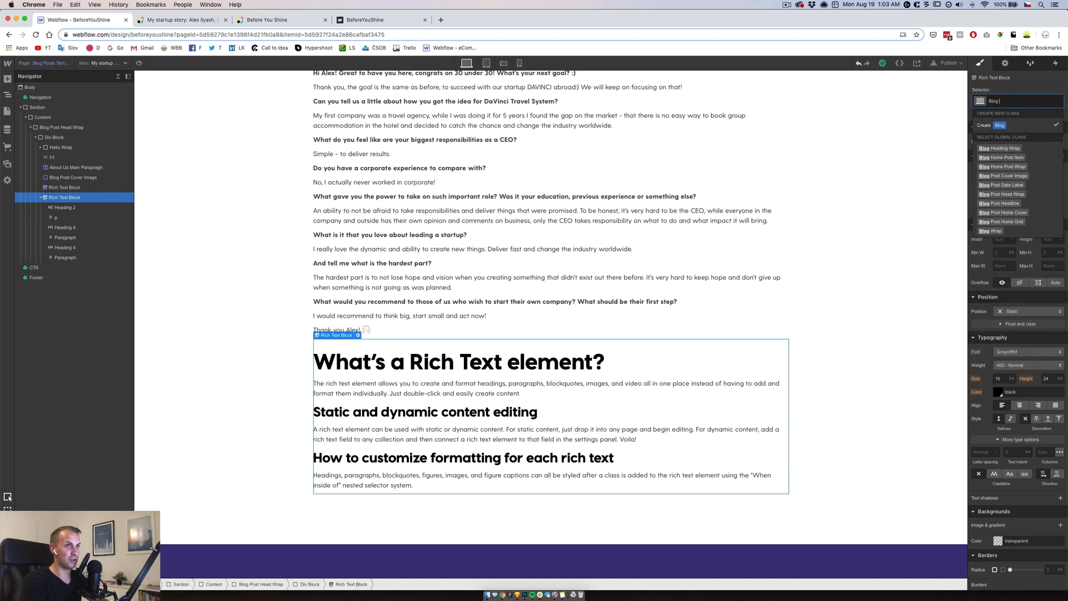
type(" Post Rich Text")
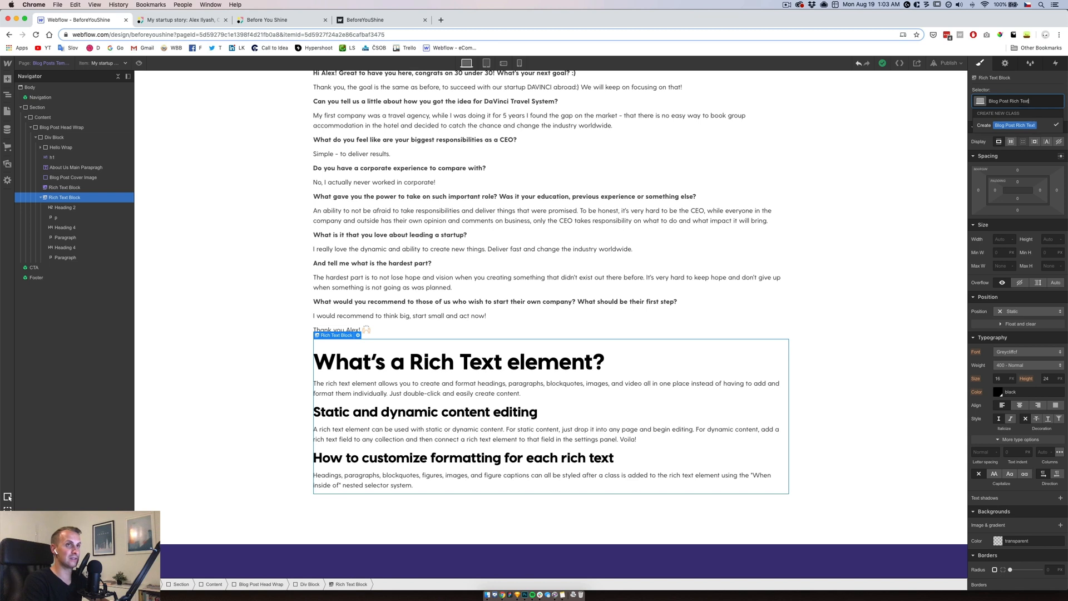
key("Return")
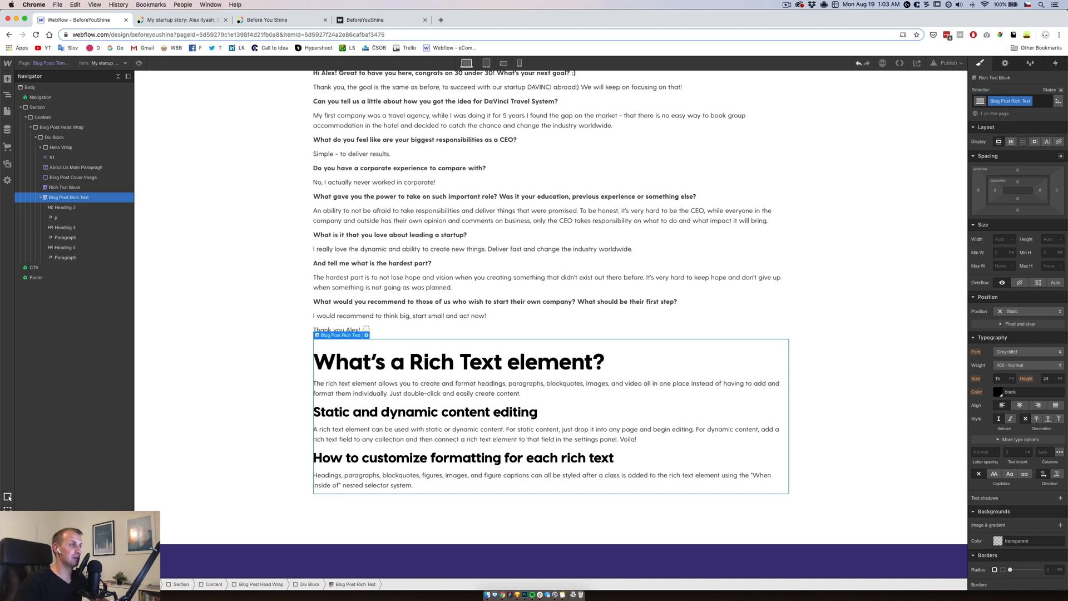
Change the "Static and dynamic content editing" heading to H3 and check the level of the heading below it
left_click(528, 361)
left_click(493, 459)
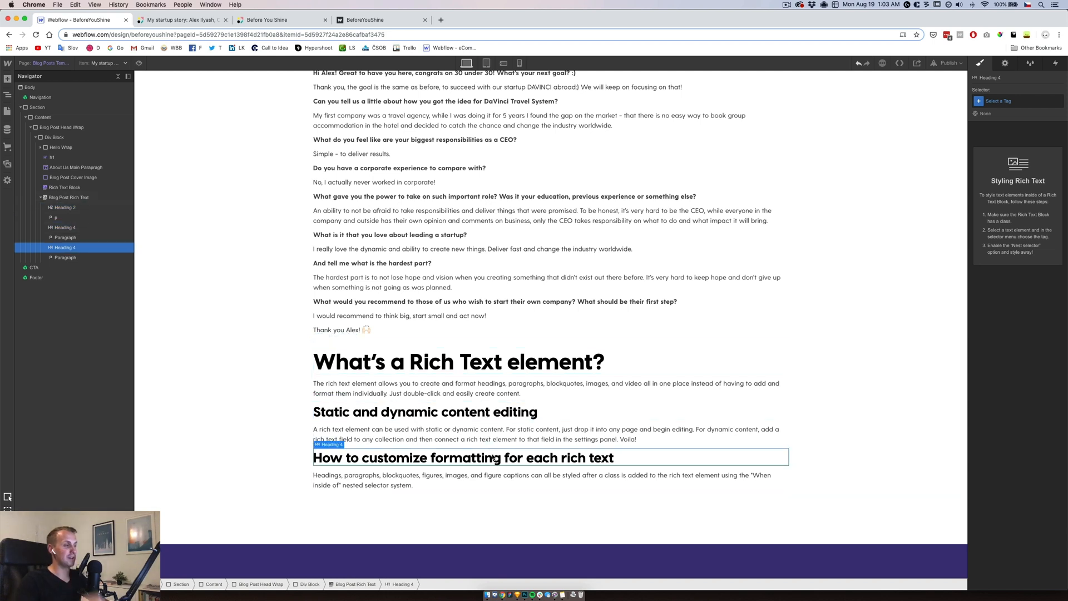
left_click(457, 412)
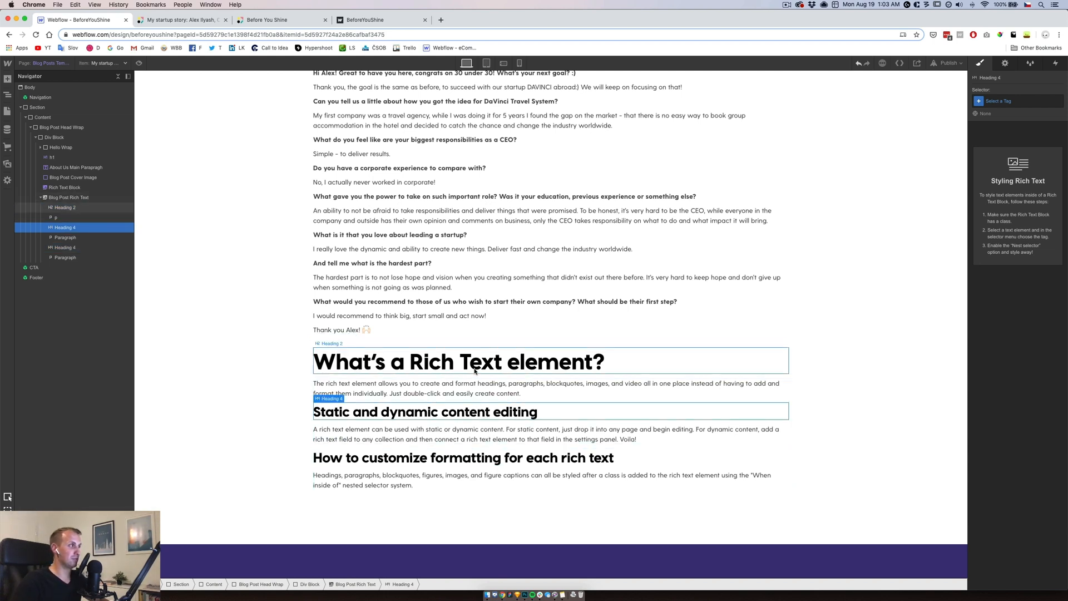
double_click(363, 412)
triple_click(362, 413)
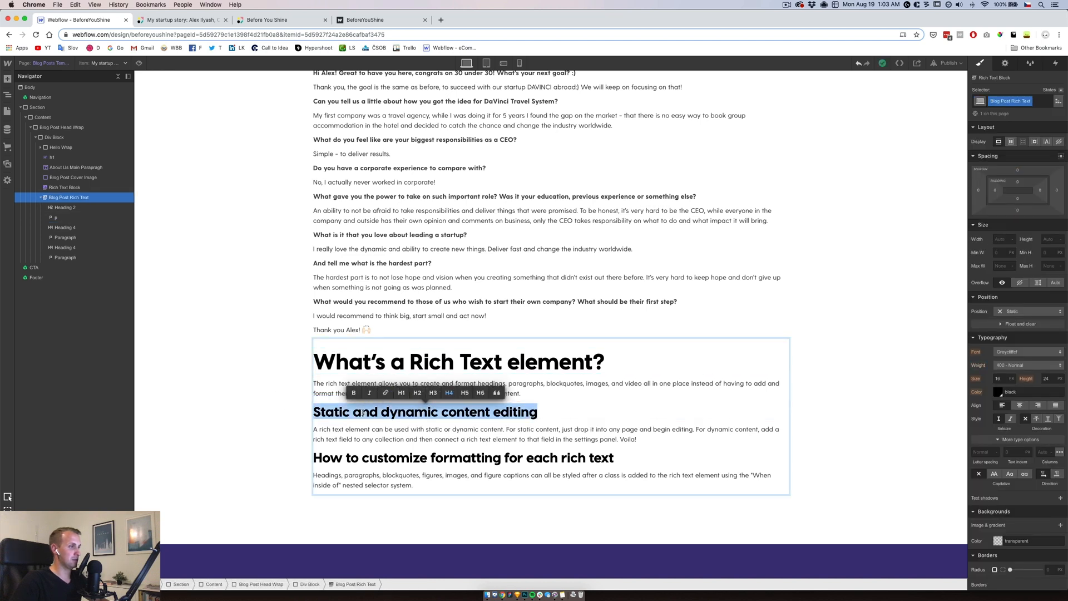
left_click(433, 393)
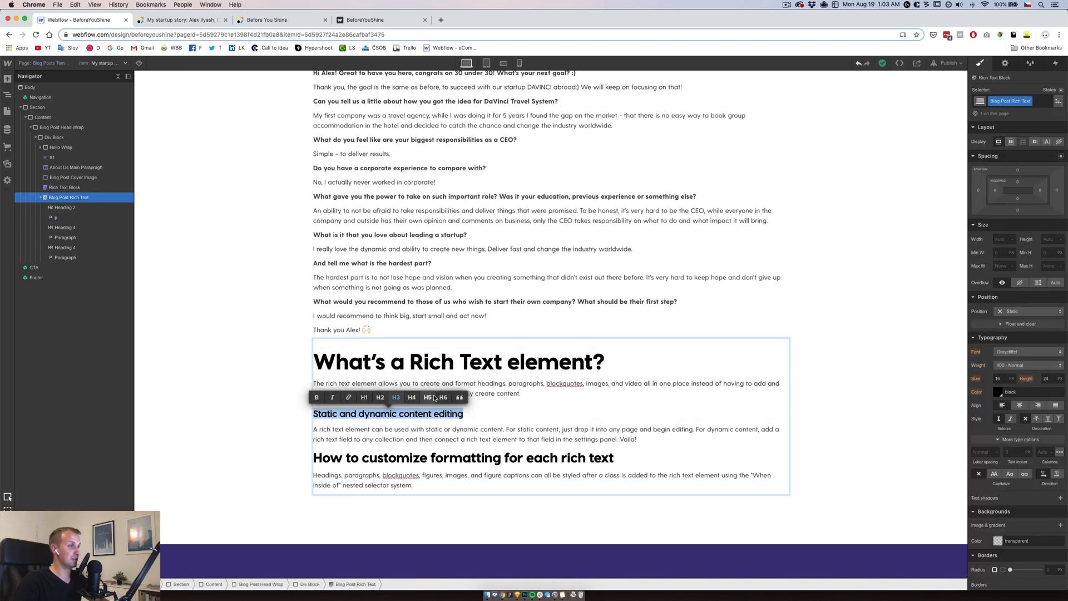
left_click(461, 458)
triple_click(616, 455)
left_click(618, 463)
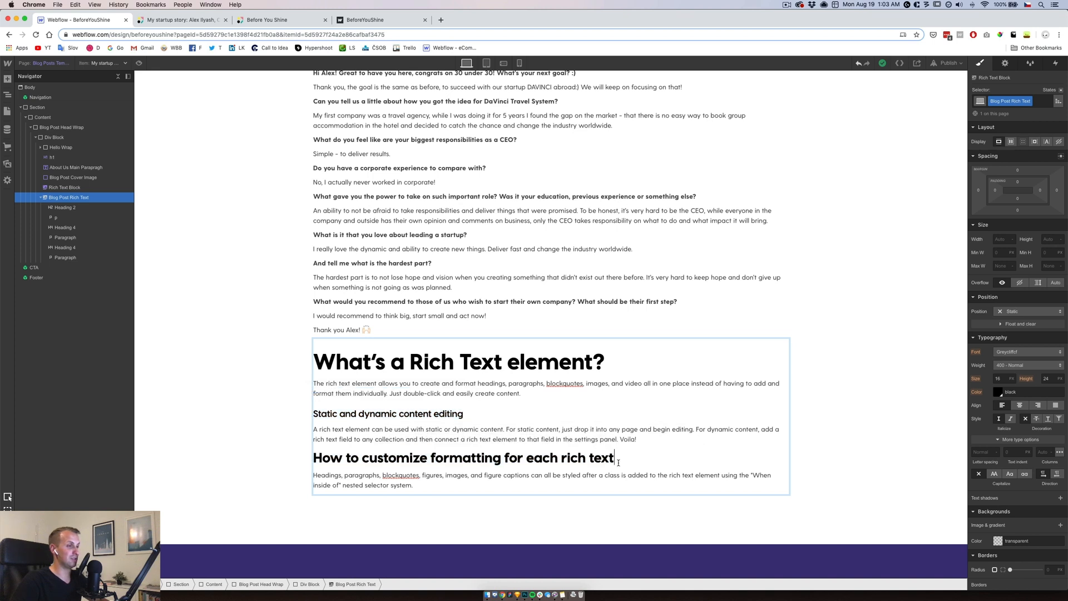
triple_click(485, 462)
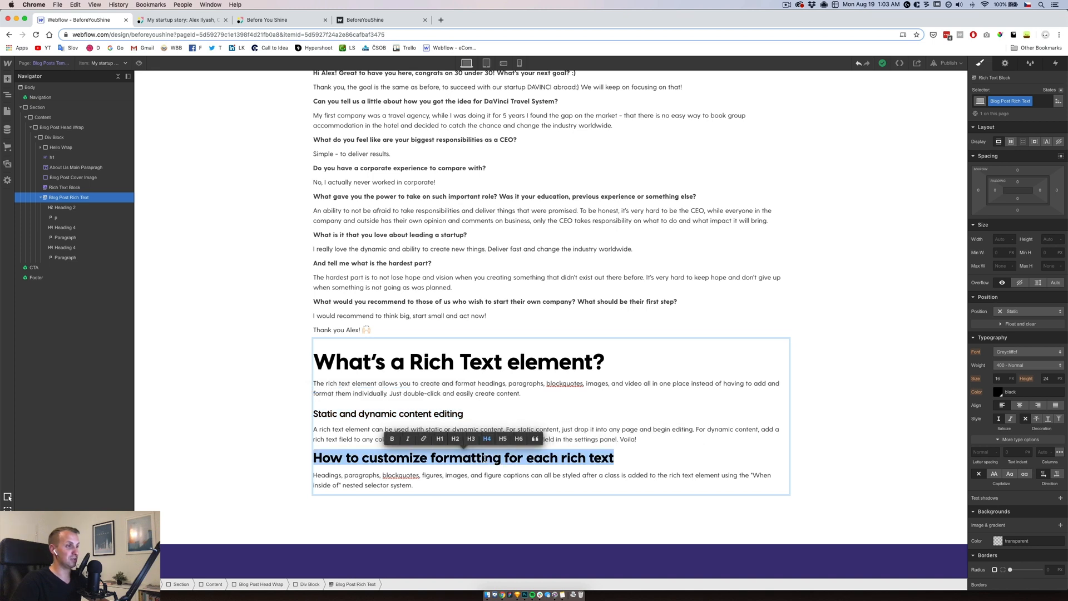
Add two lines reading "Heading 5" and "Heading 6" at the end of the sample rich text
left_click(461, 476)
left_click(432, 485)
key("Return")
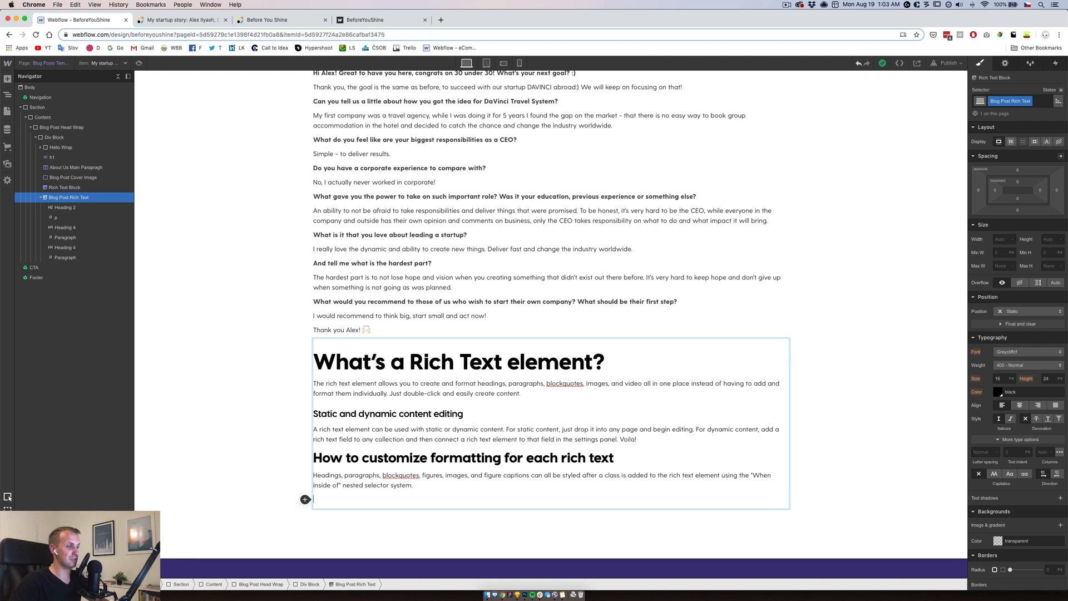
left_click(305, 499)
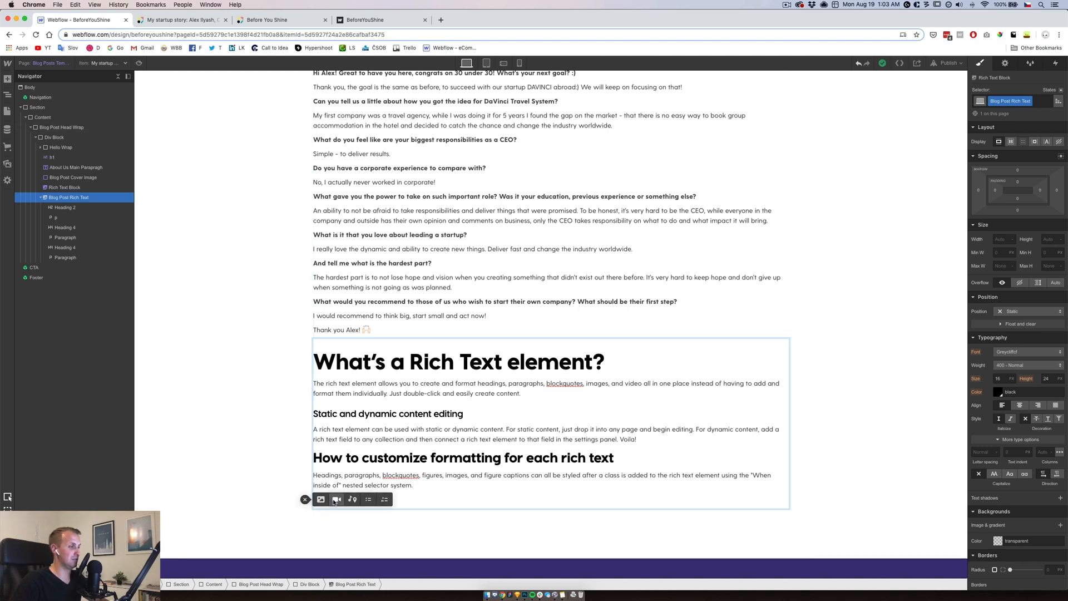
double_click(412, 496)
left_click(342, 499)
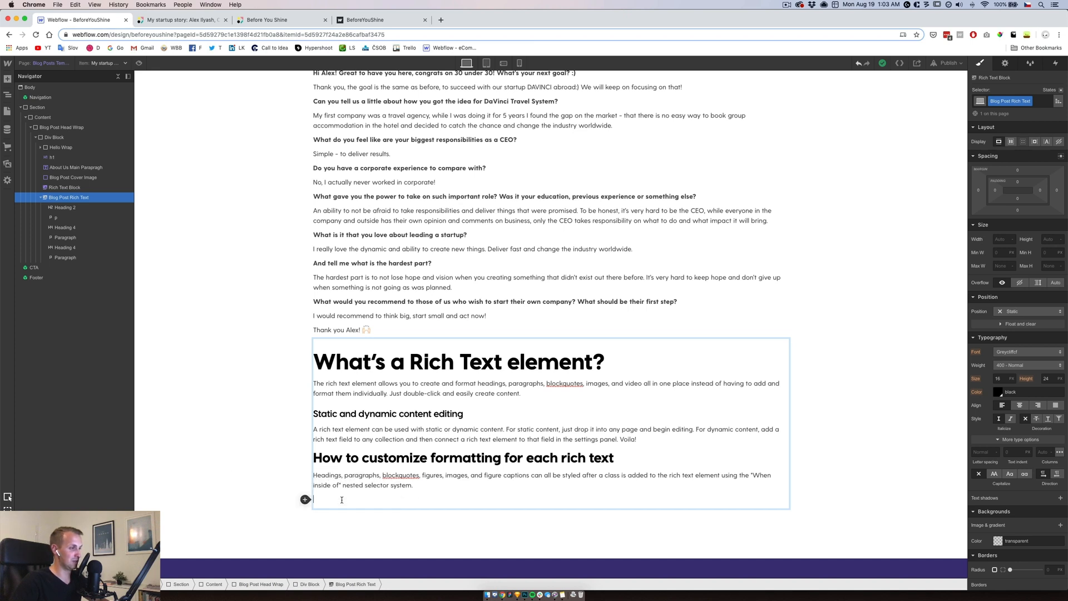
type("Heading 5")
key("Return")
type("H")
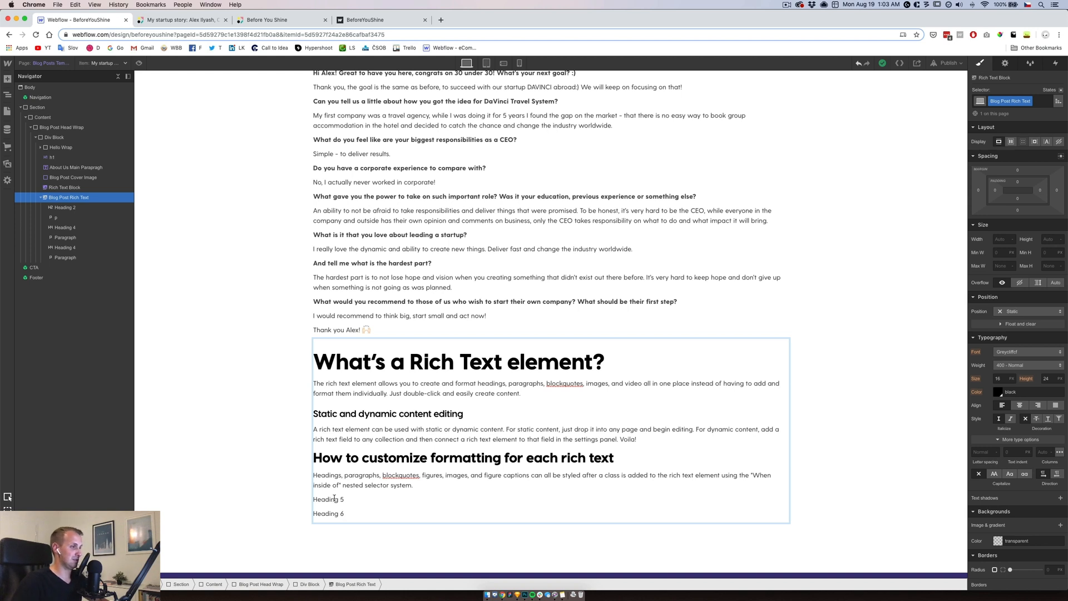
Format the "Heading 5" line as H5 and the "Heading 6" line as H6
triple_click(341, 498)
left_click(367, 485)
double_click(332, 510)
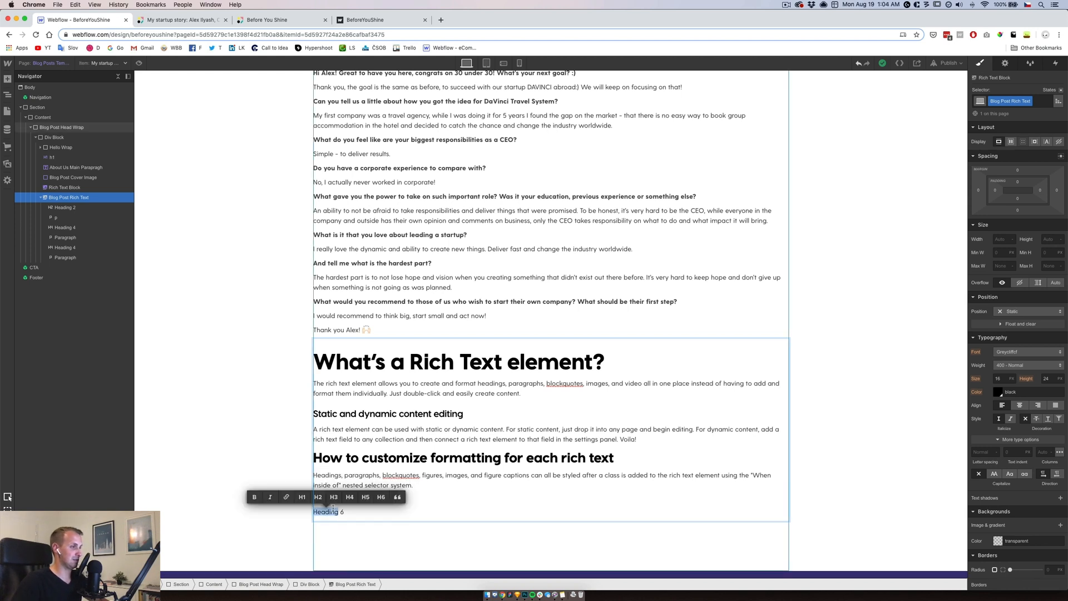
triple_click(334, 512)
left_click(380, 496)
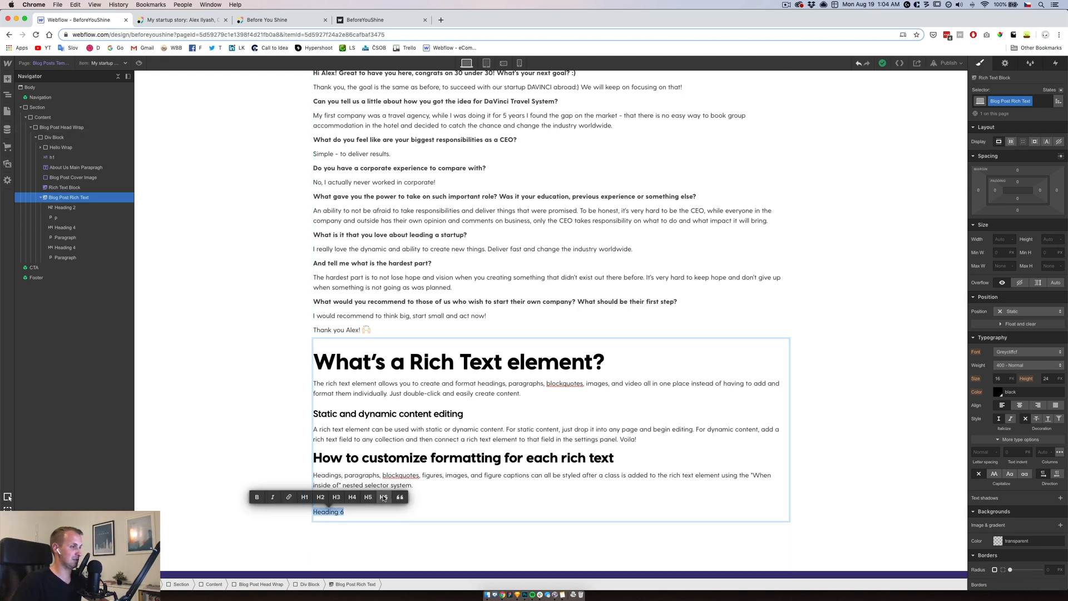
Copy the paragraph above Heading 5 to a new line below Heading 6 and format the copy as a block quote
left_click(339, 511)
key("Return")
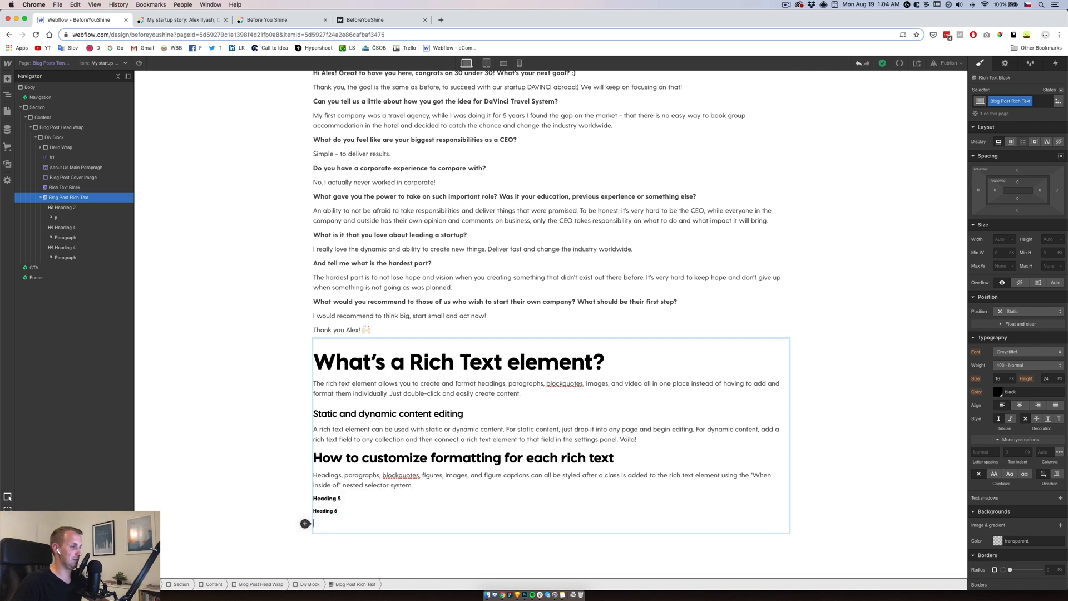
triple_click(354, 475)
key("super+c")
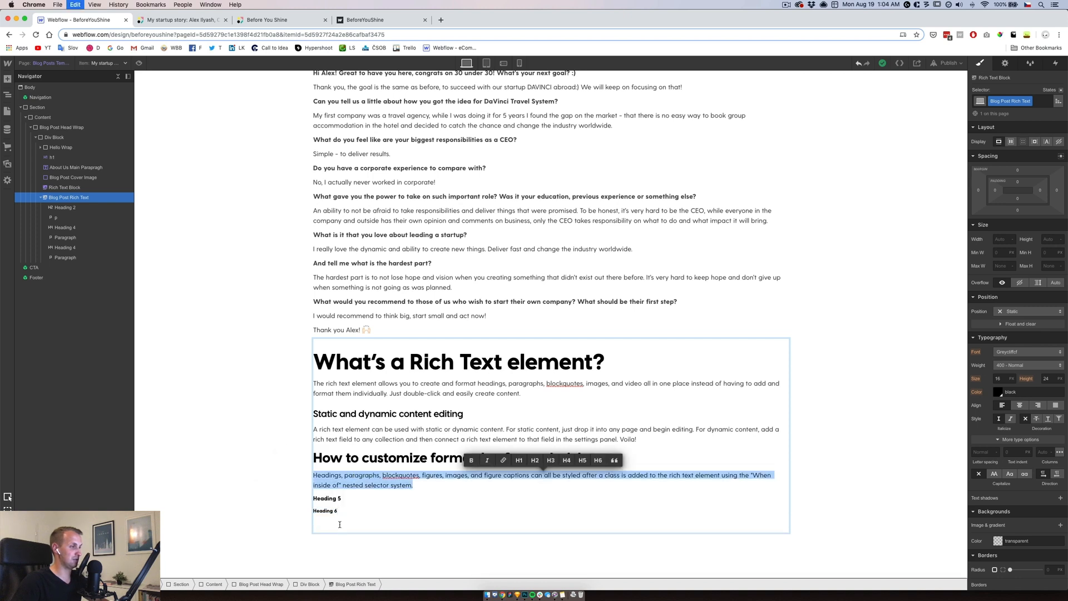
left_click(312, 523)
key("super+v")
triple_click(362, 533)
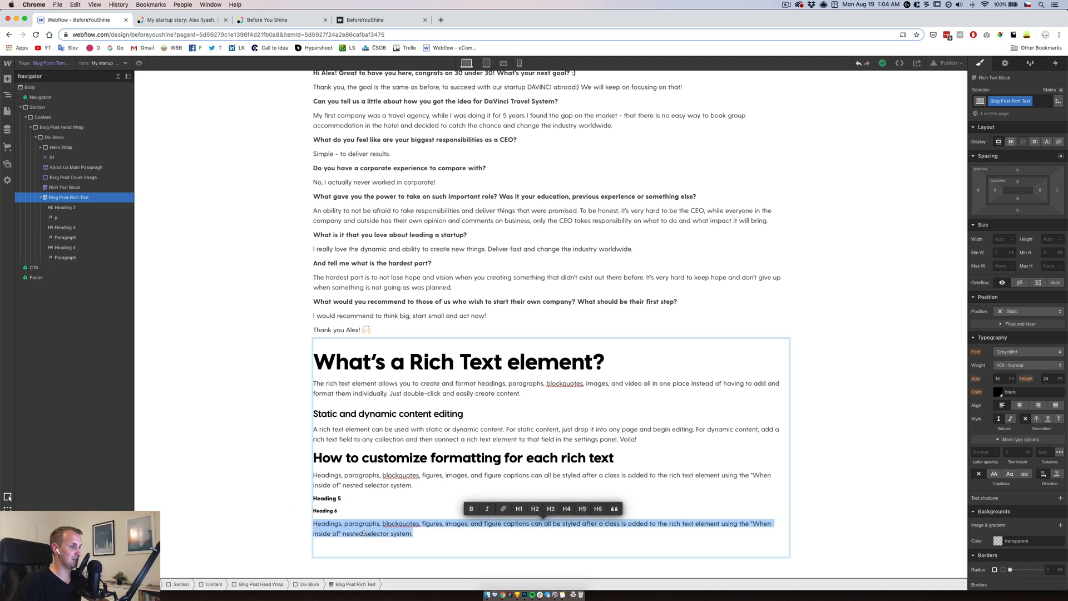
left_click(614, 509)
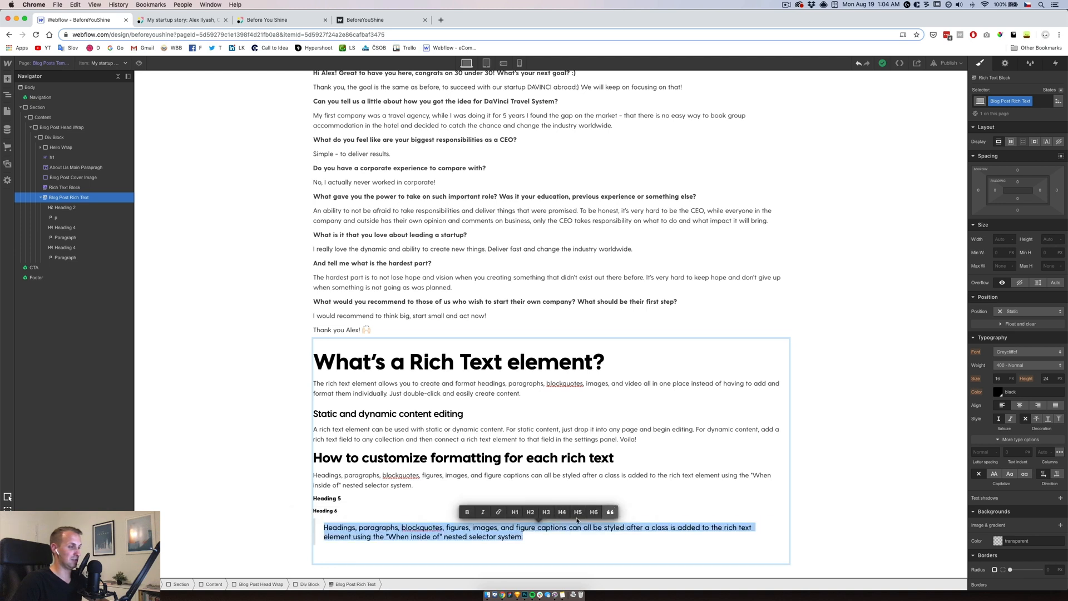
Insert the image davinci.png on a new line below the block quote
left_click(532, 540)
key("Return")
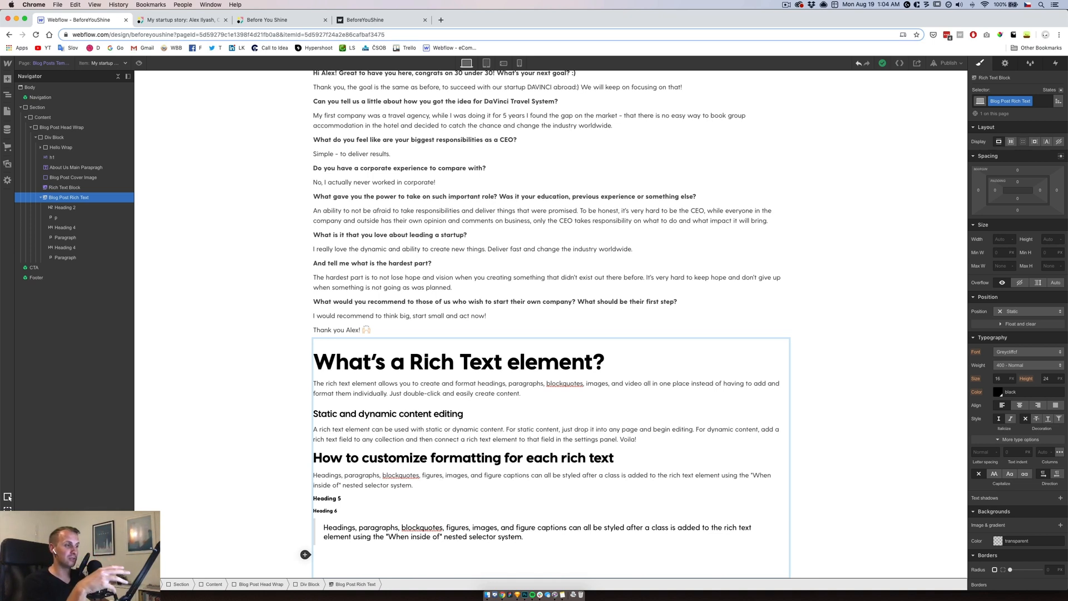
left_click(305, 554)
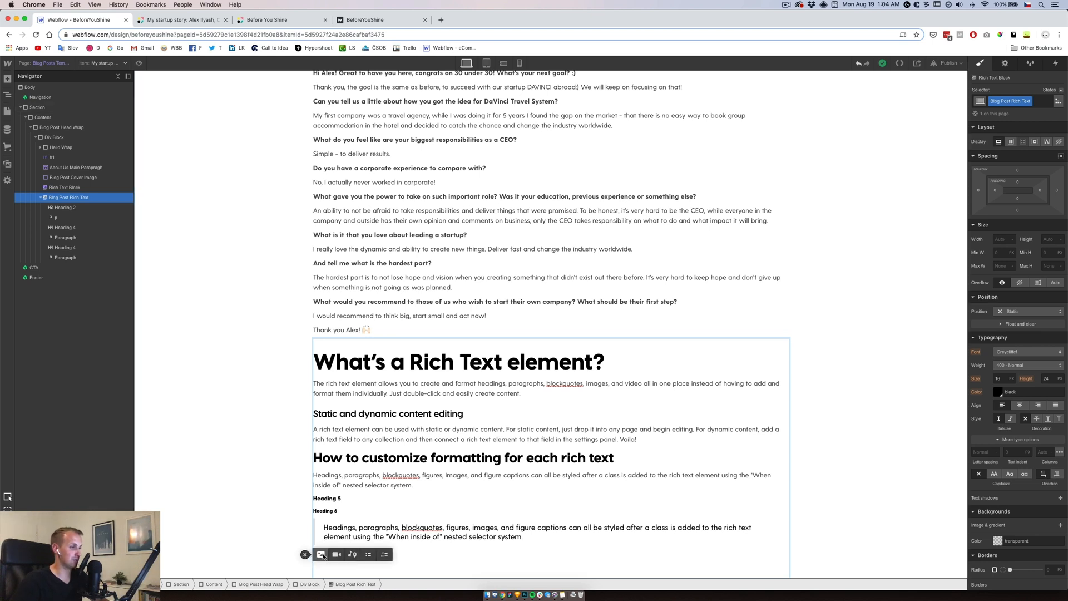
left_click(322, 554)
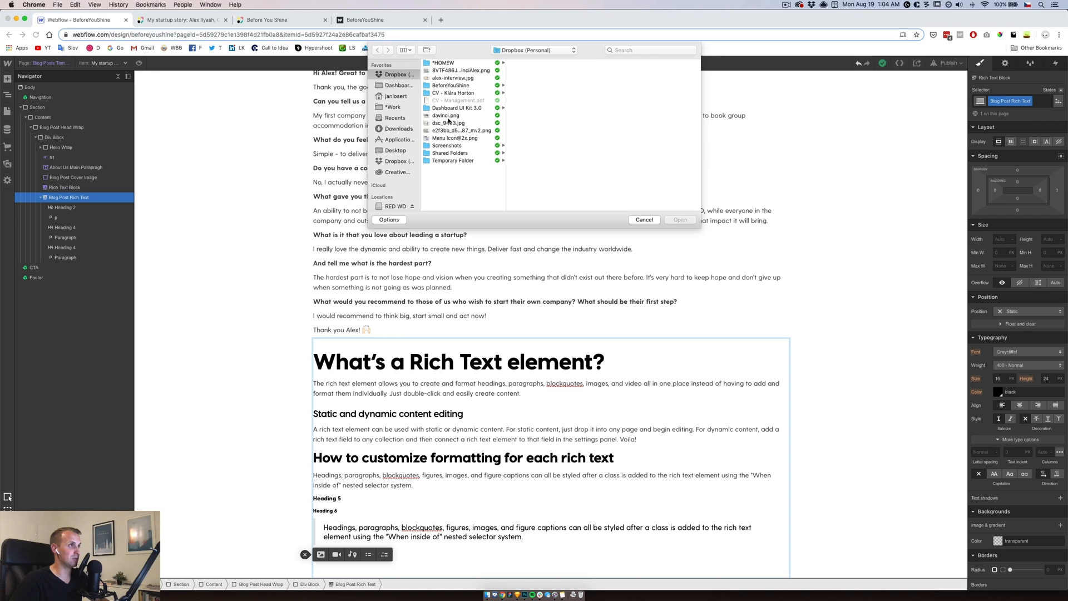
left_click(445, 116)
double_click(449, 116)
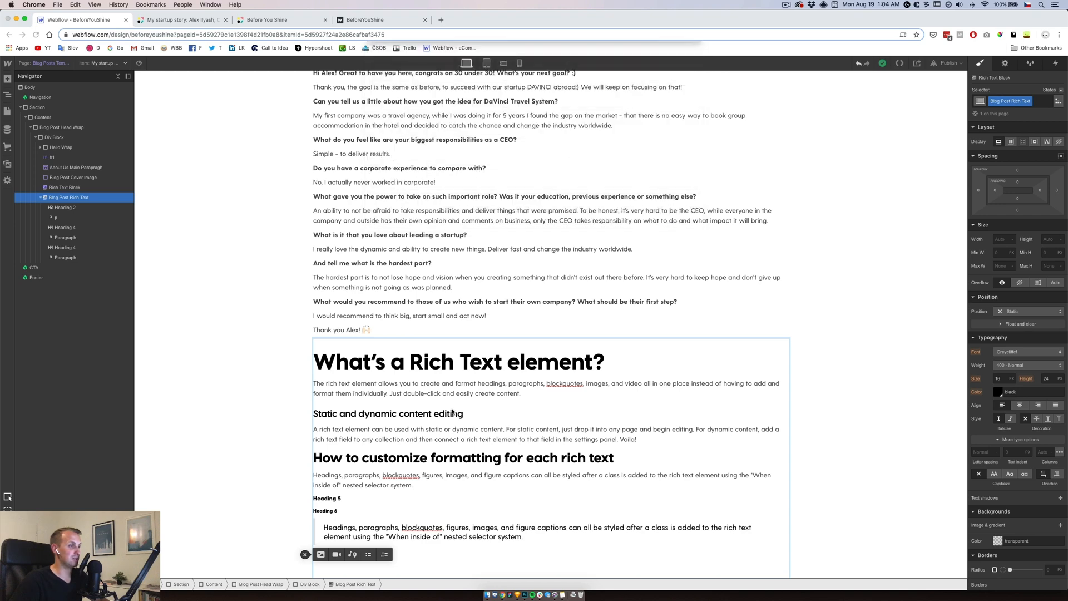
scroll(550, 421, "down", 5)
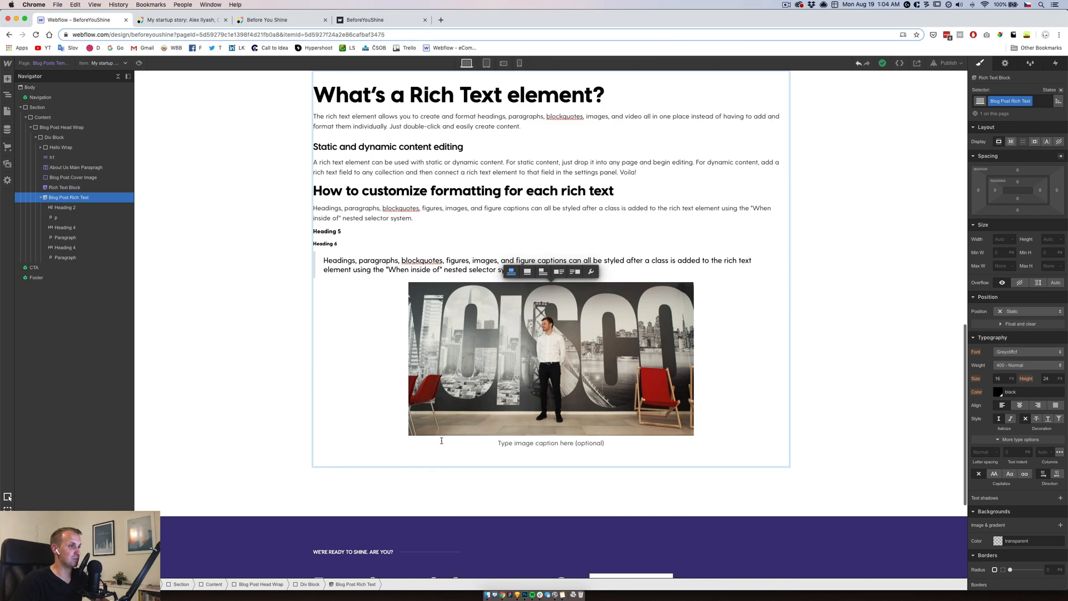
Give the inserted image the caption "Caption - Styling"
left_click(553, 442)
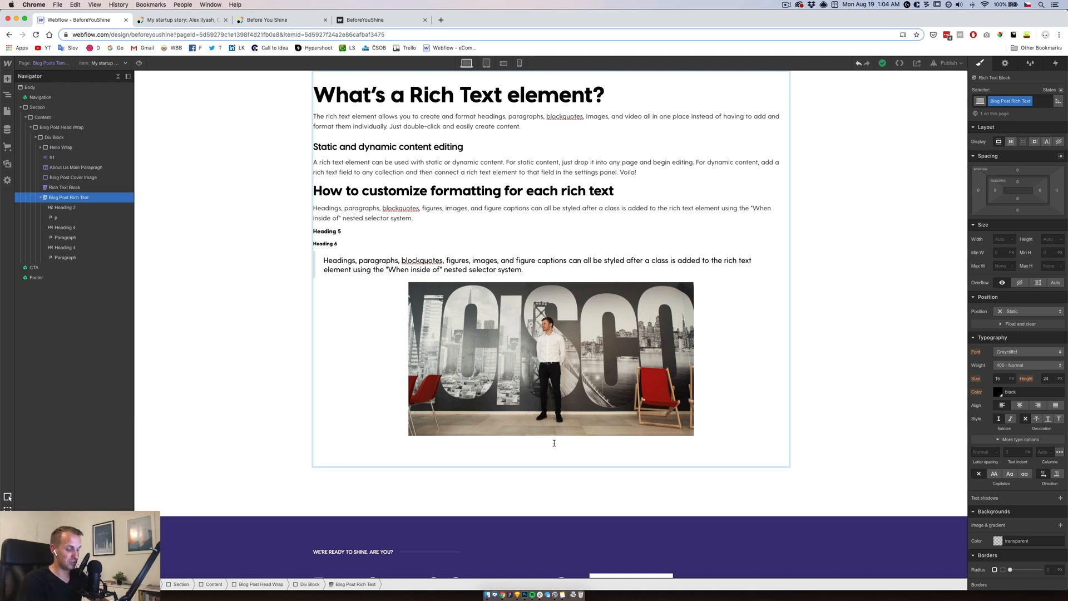
type("c")
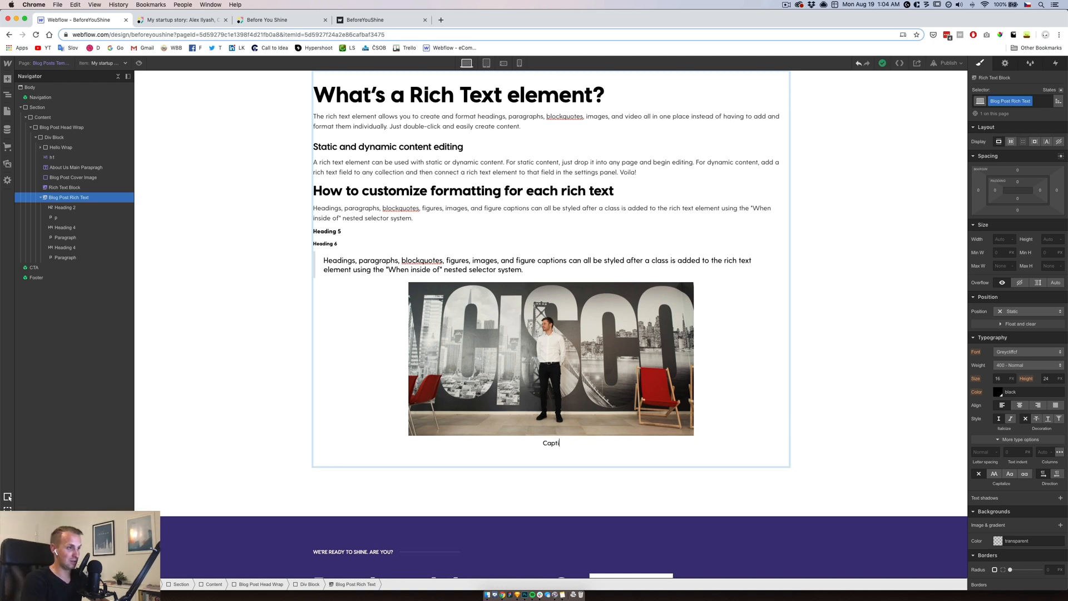
type("aption - Styling")
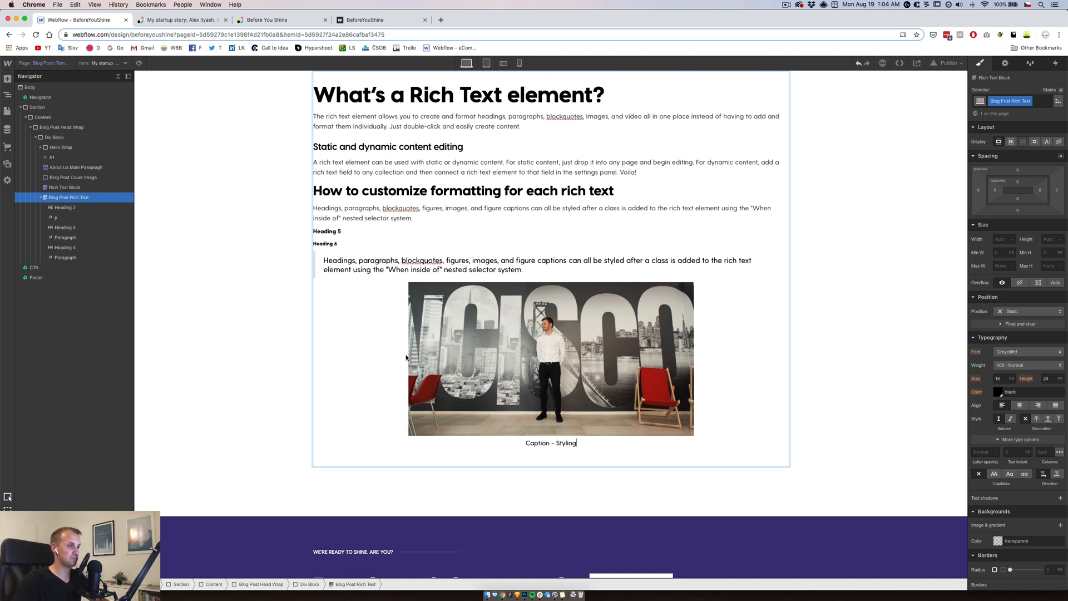
left_click(354, 350)
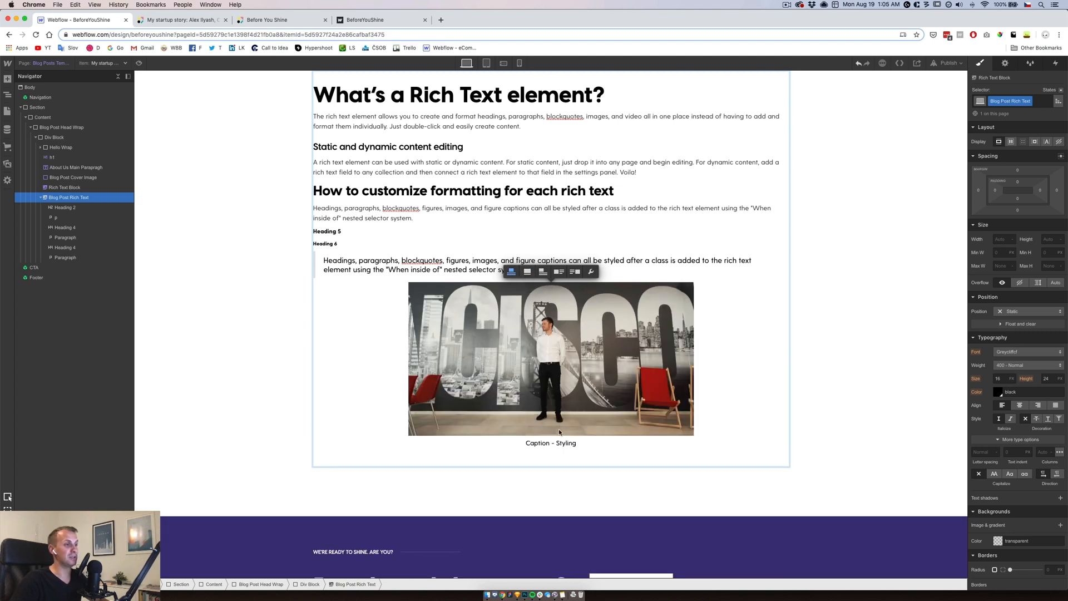
Choose the All Figure Captions tag as selector for the image's caption
triple_click(560, 443)
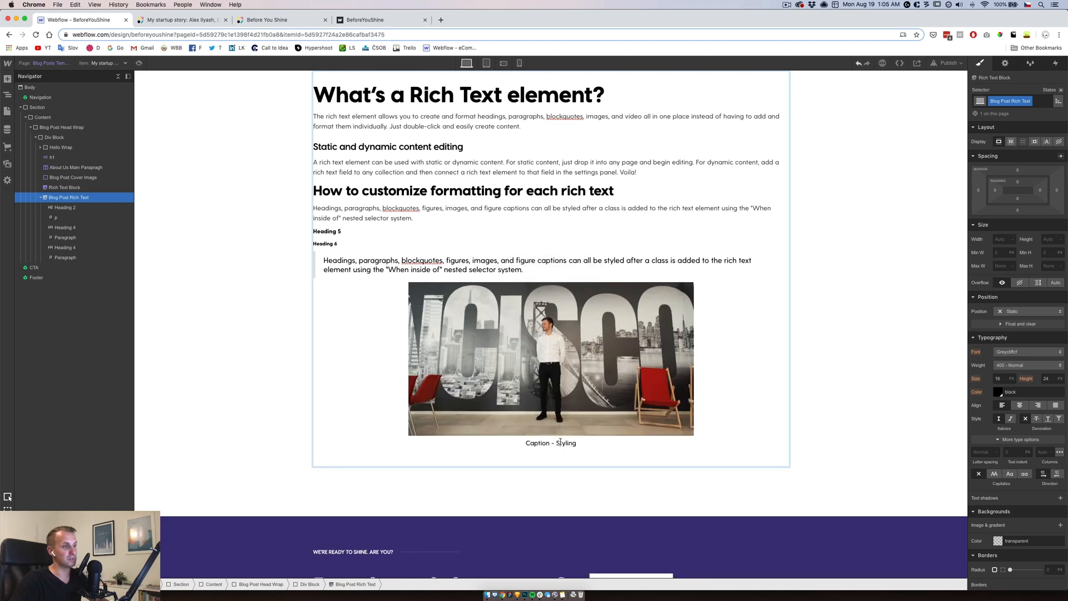
left_click(1038, 101)
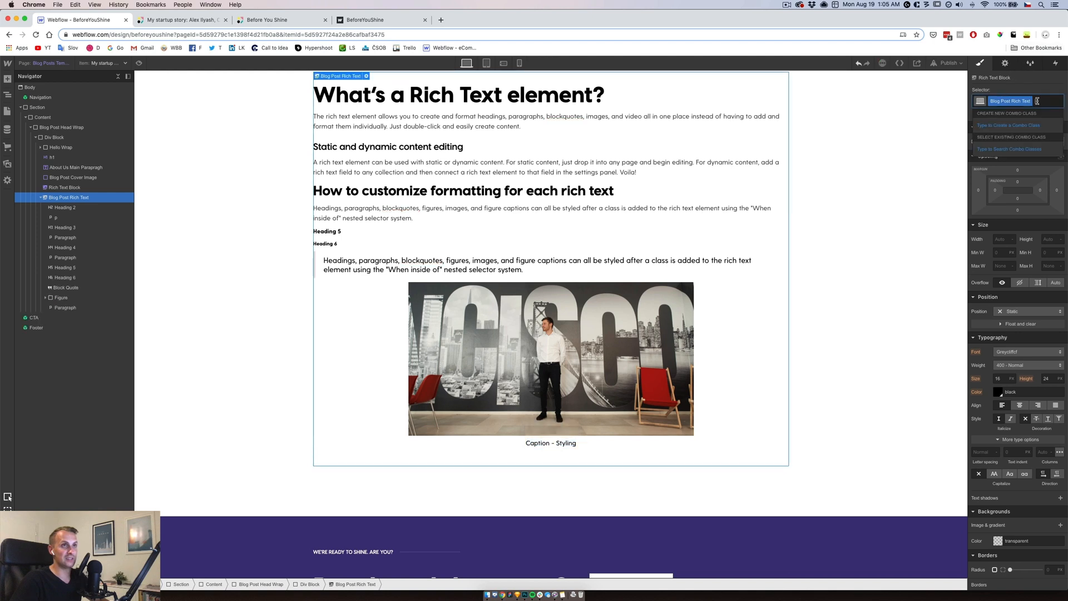
left_click(587, 458)
left_click(569, 444)
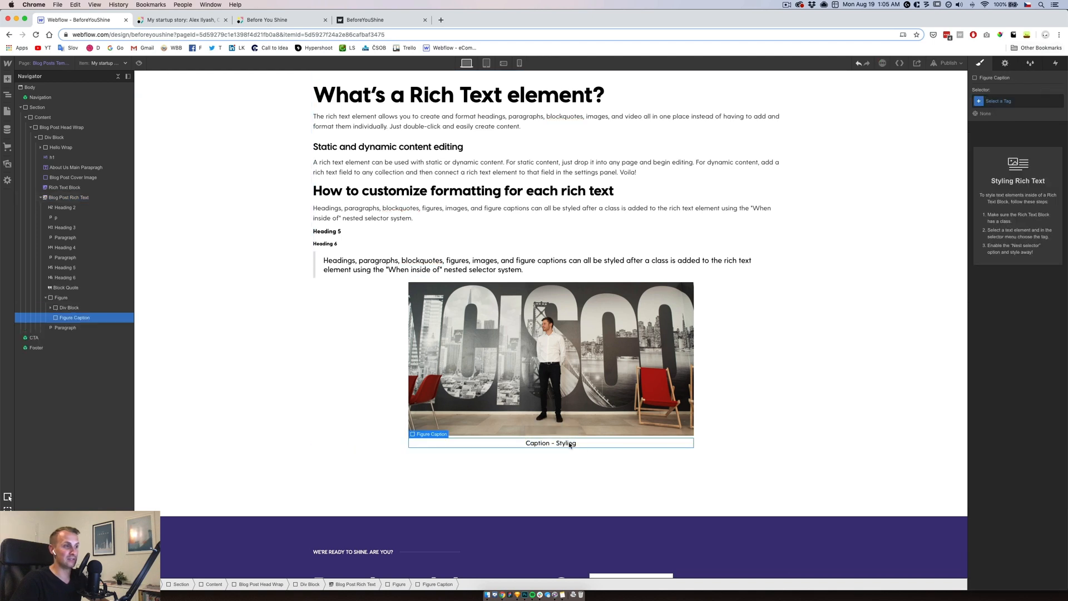
left_click(996, 101)
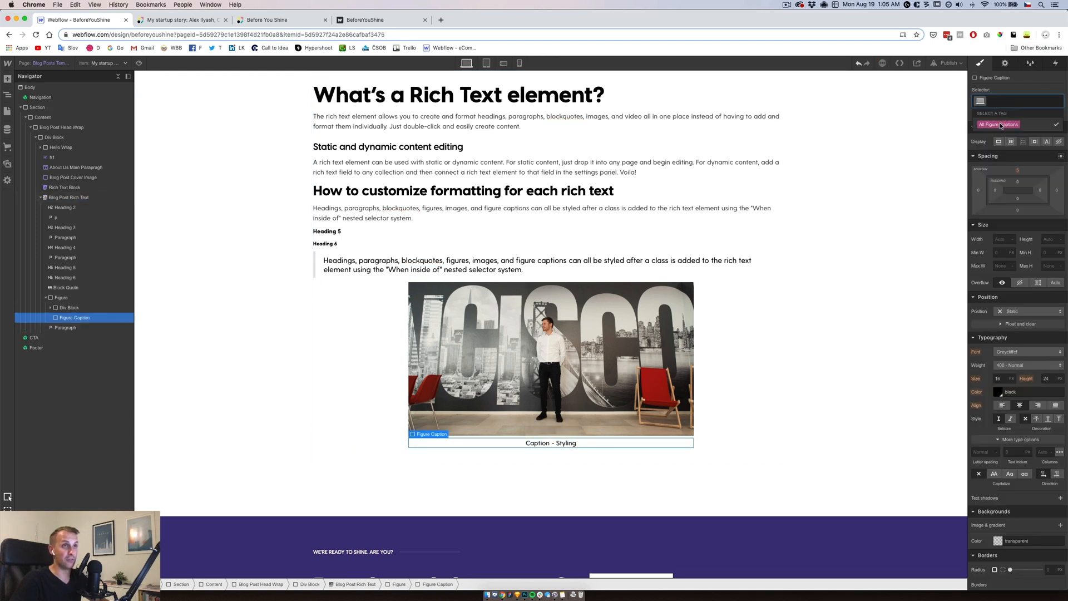
left_click(999, 124)
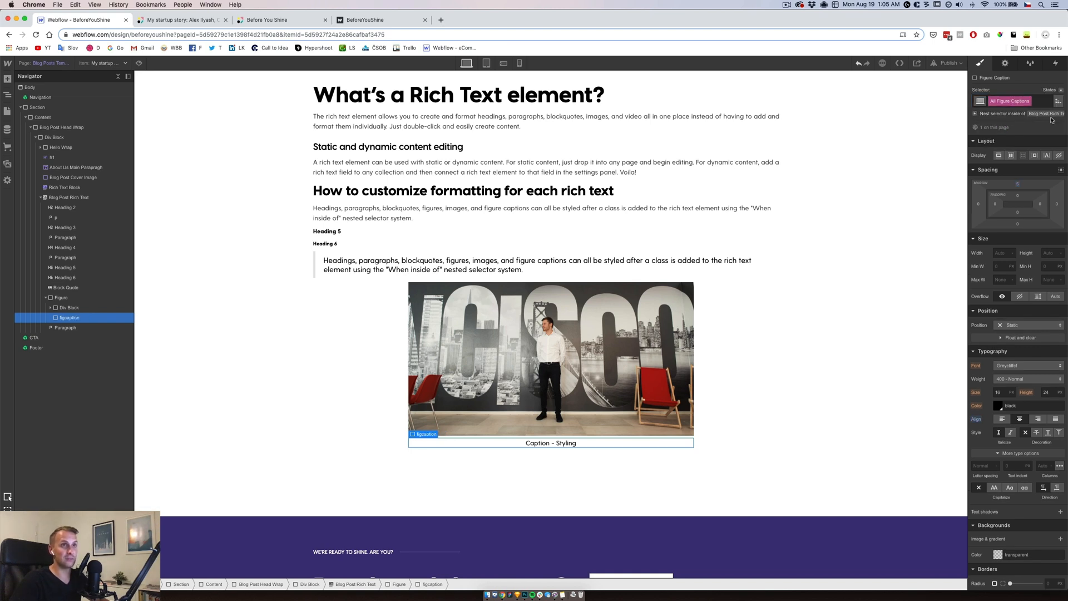
left_click(399, 466)
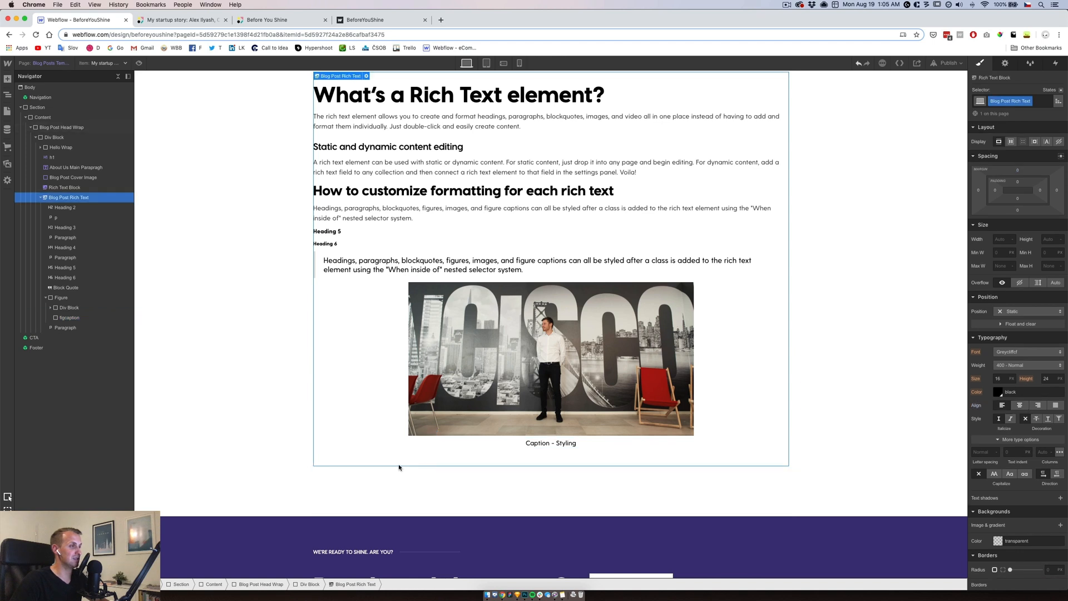
Add a line reading "Link" between the last paragraph and the Heading 5 line of the sample rich text
left_click(359, 264)
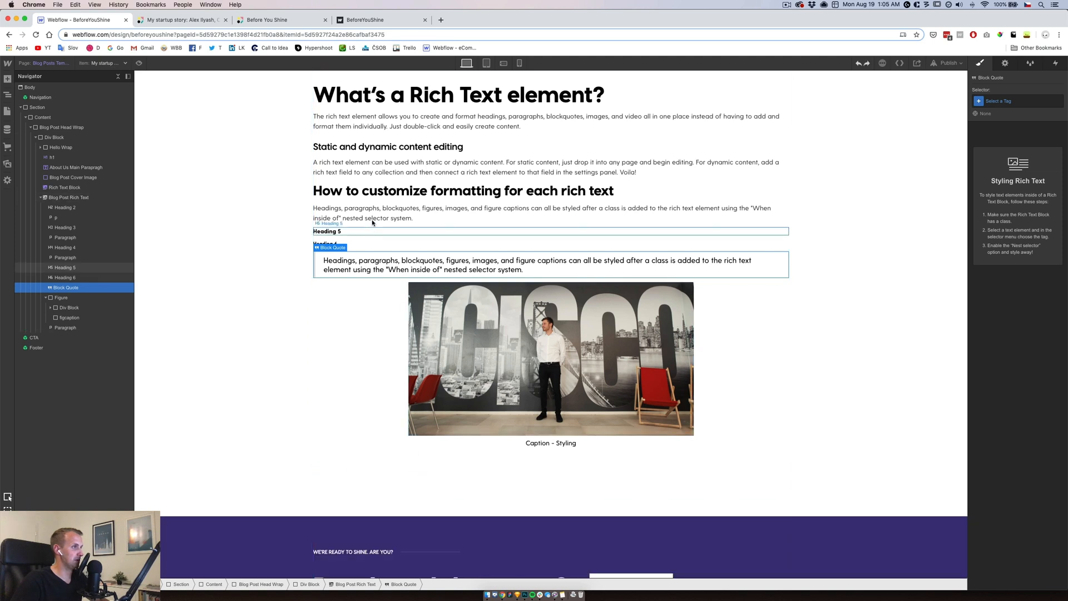
left_click_drag(417, 217, 313, 208)
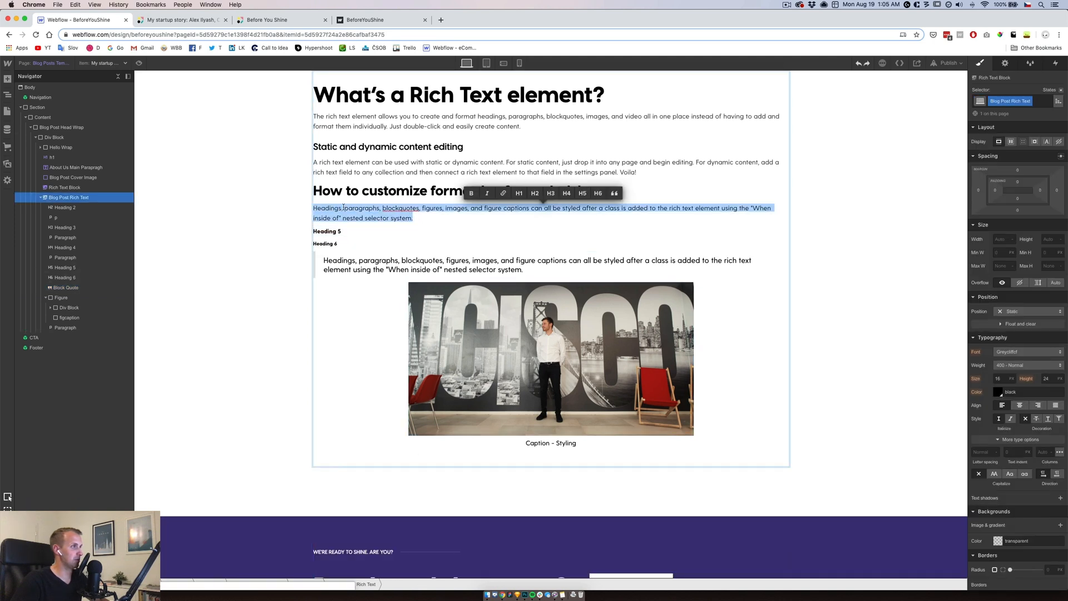
left_click(436, 225)
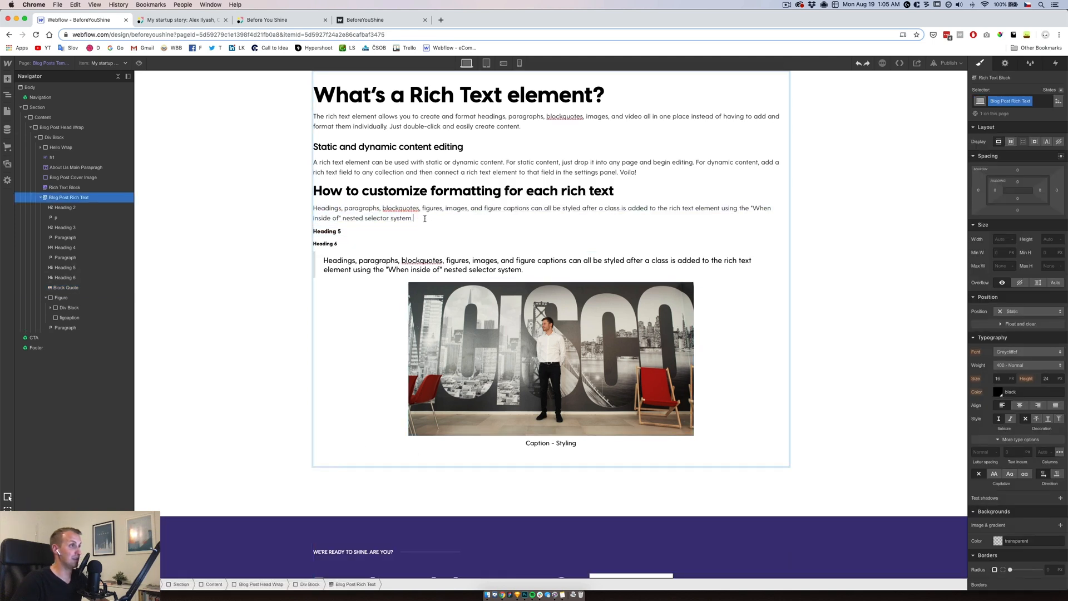
key("Return")
type("Link")
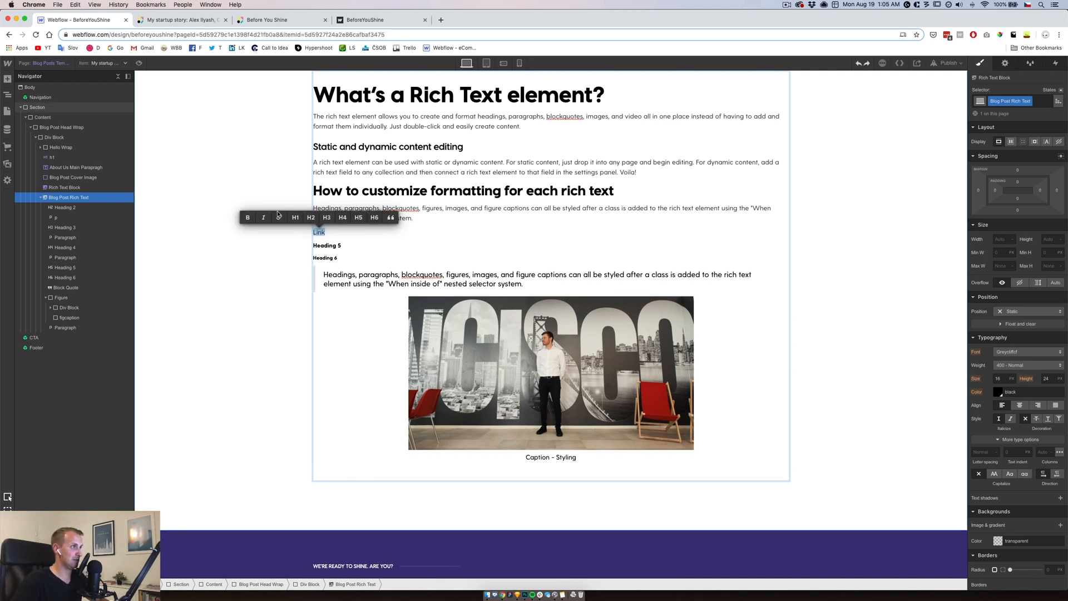
Insert an empty line below the "Link" line in the sample rich text
left_click(279, 221)
left_click(329, 231)
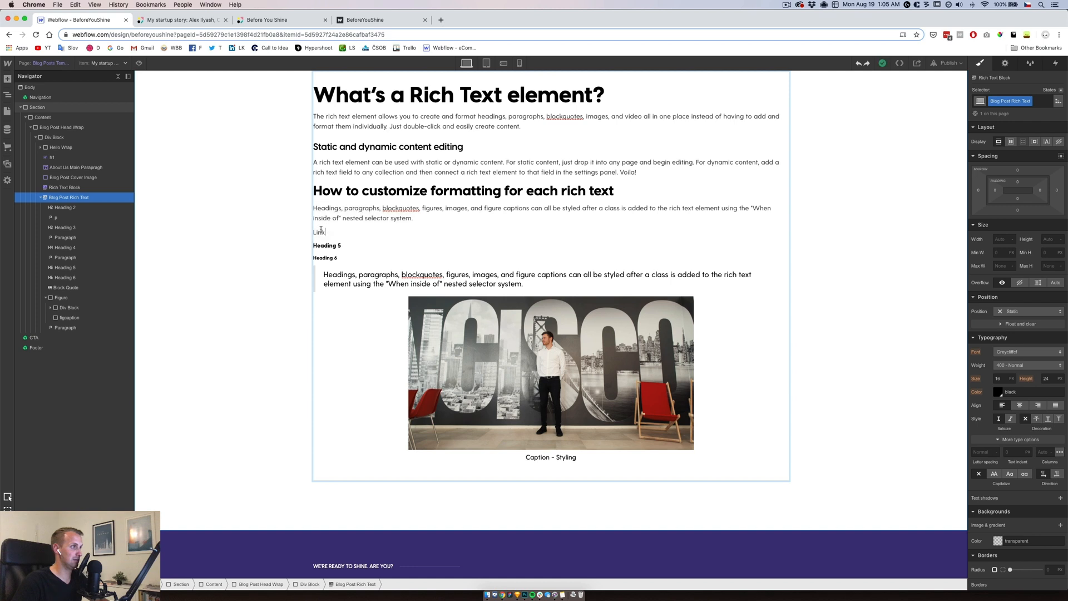
double_click(321, 230)
left_click(328, 230)
key("Return")
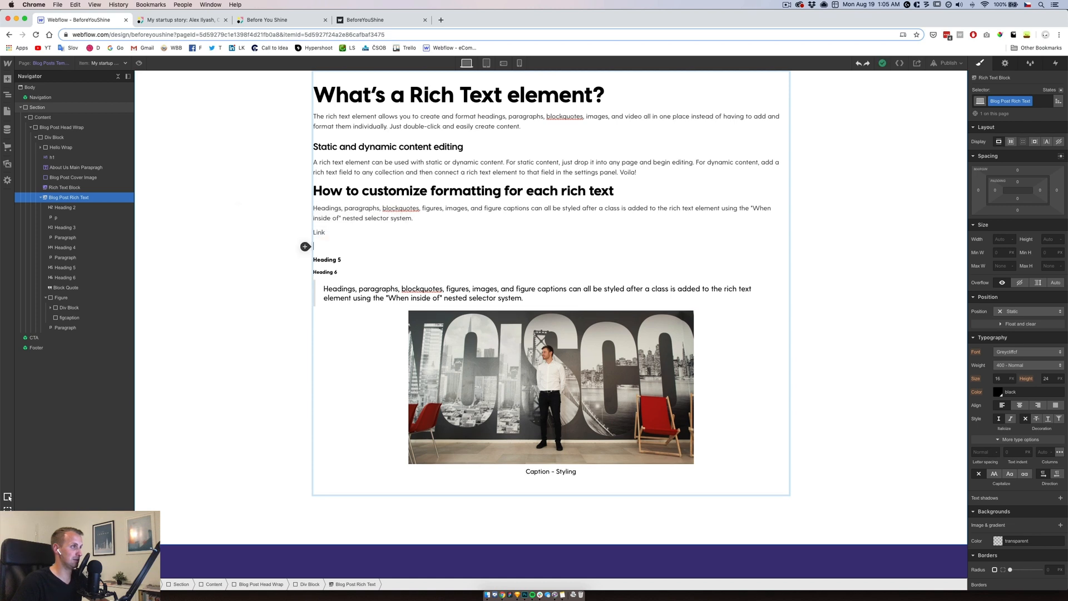
Turn the word "Link" in the sample rich text into a hyperlink to test.com
left_click(318, 233)
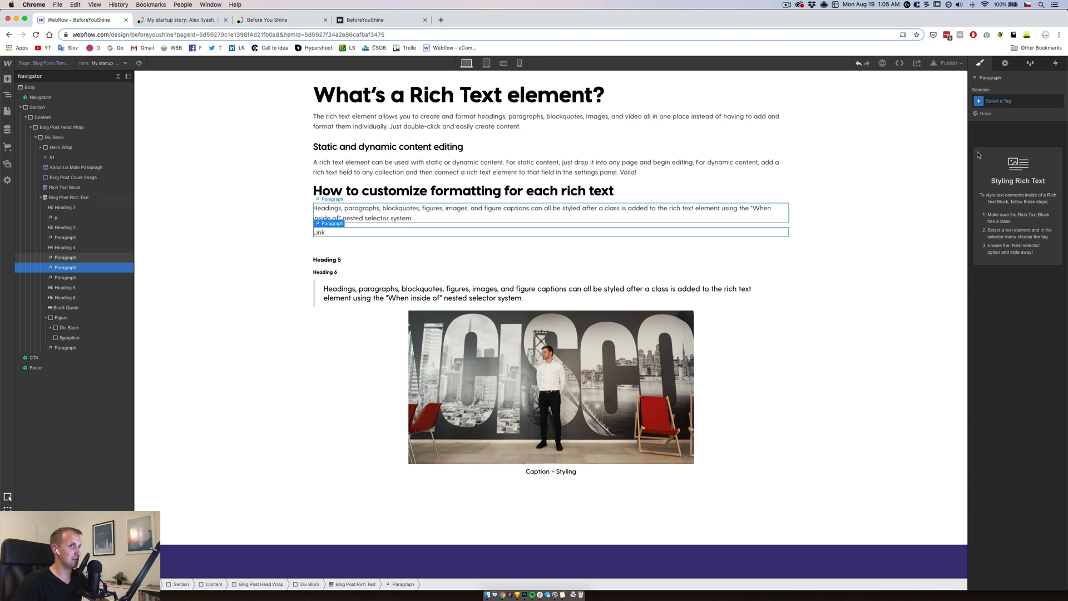
left_click(321, 231)
double_click(321, 231)
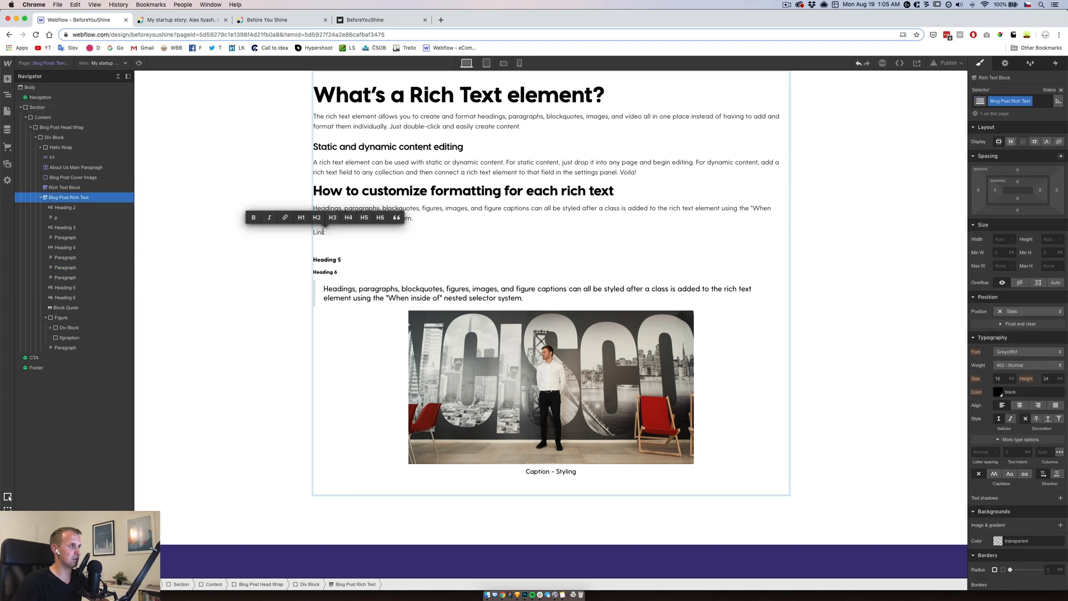
left_click(326, 232)
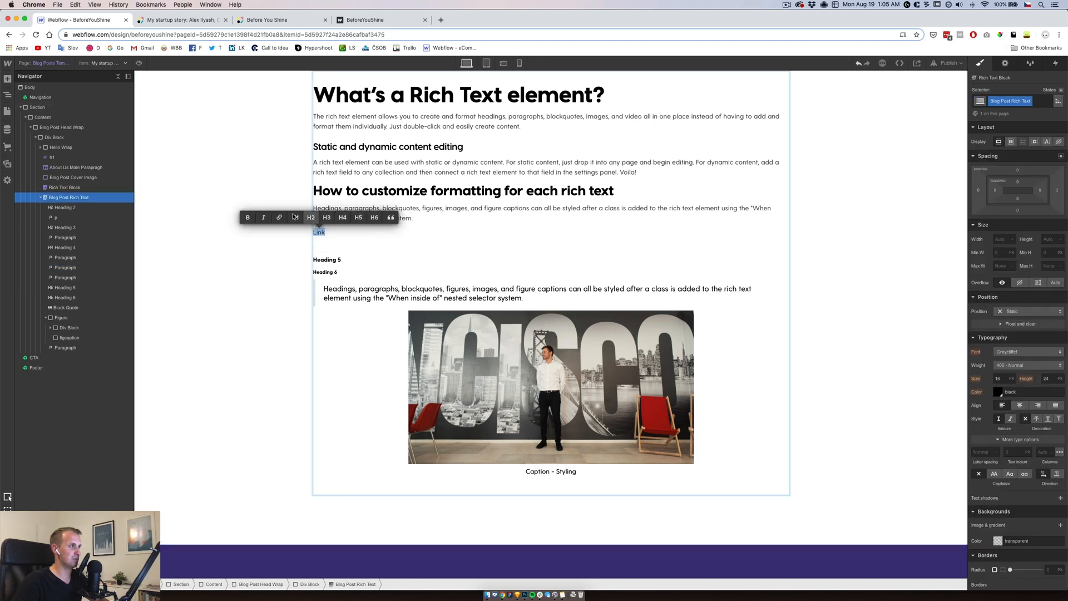
left_click(281, 216)
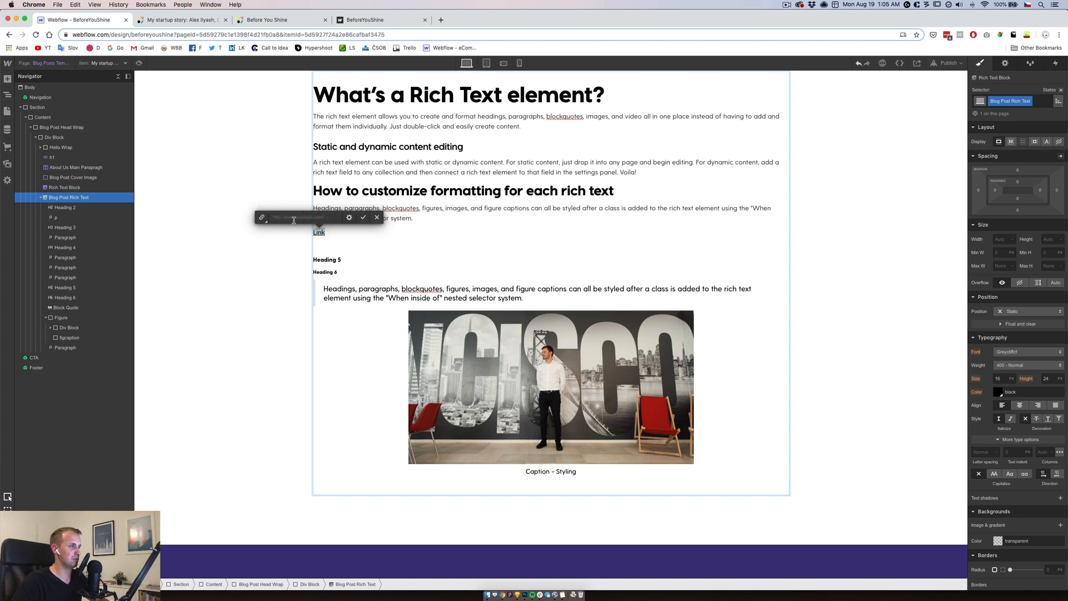
type("text.com")
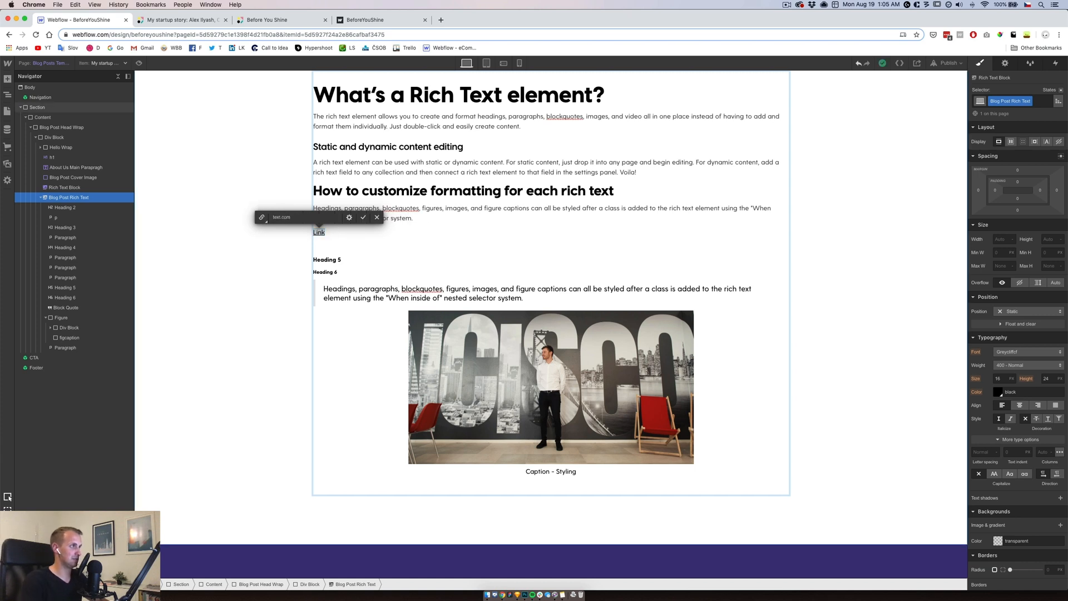
key("BackSpace")
key("BackSpace")
key("BackSpace")
type("co")
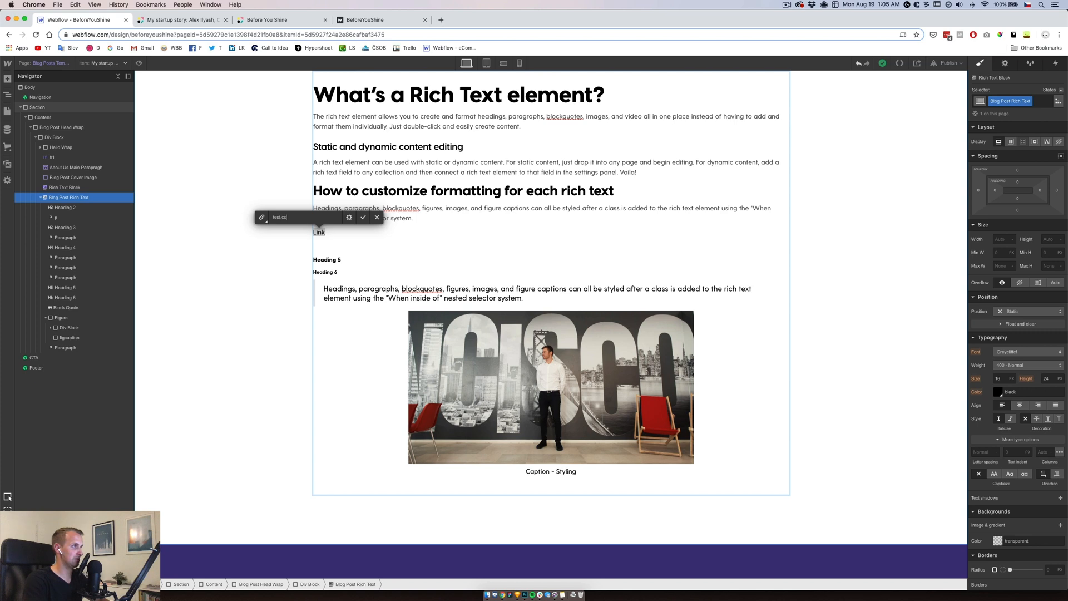
type("m")
left_click(362, 217)
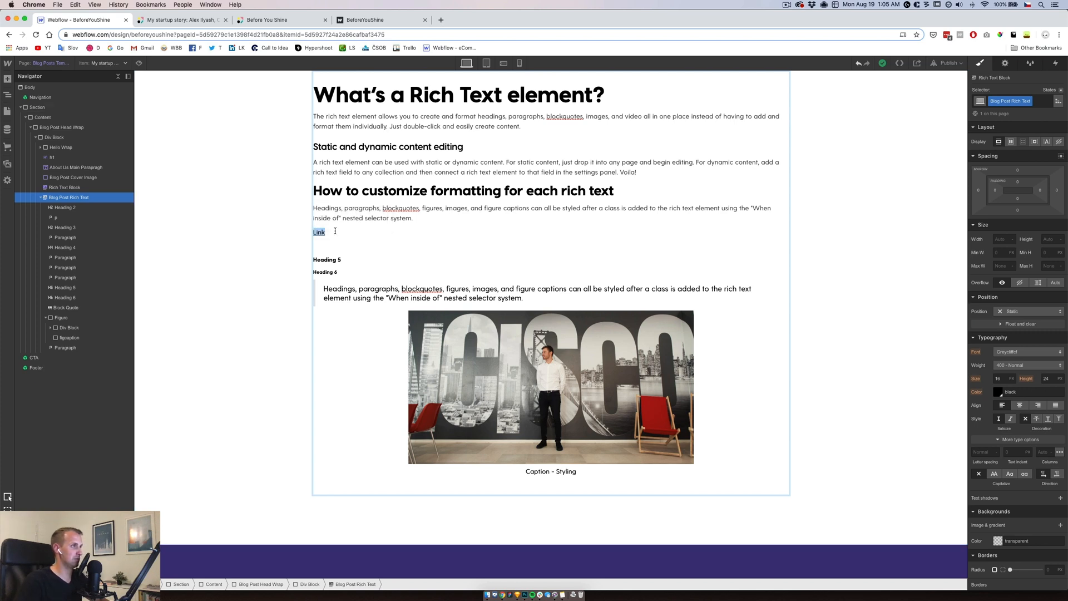
Add a line reading "Bold" directly below the link and format it as bold
key("Return")
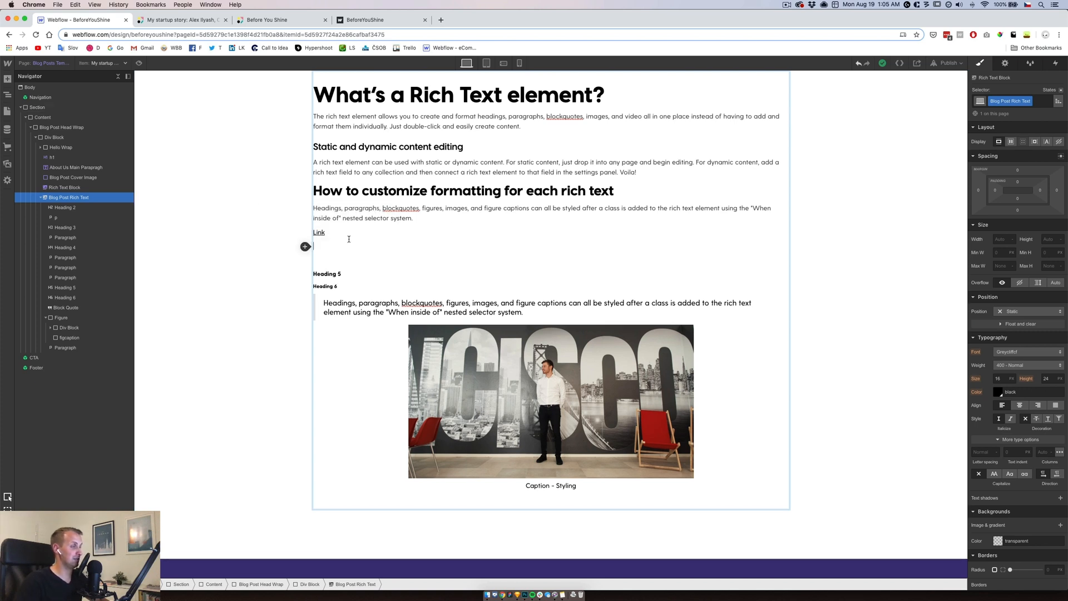
type("Bold")
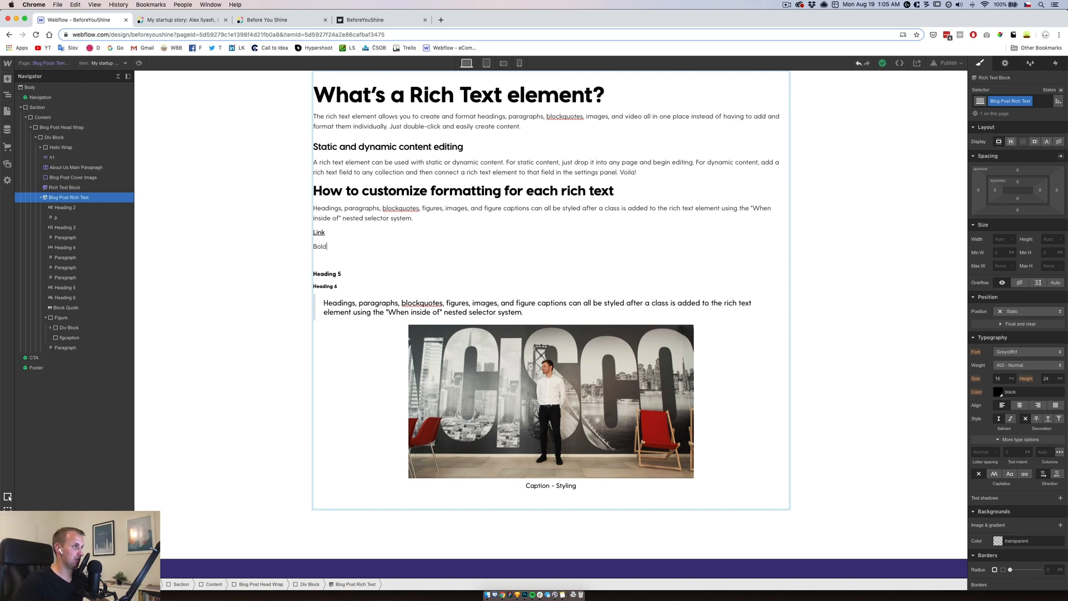
double_click(322, 245)
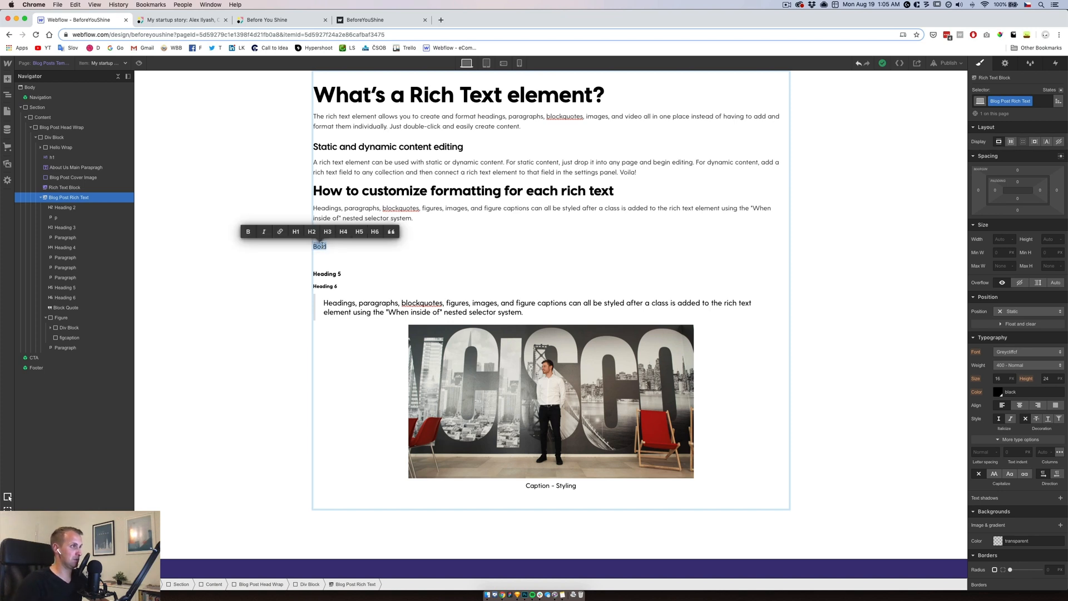
left_click(248, 231)
left_click(335, 245)
Add a line reading "Italic" below the bold line and format it as italic
key("Return")
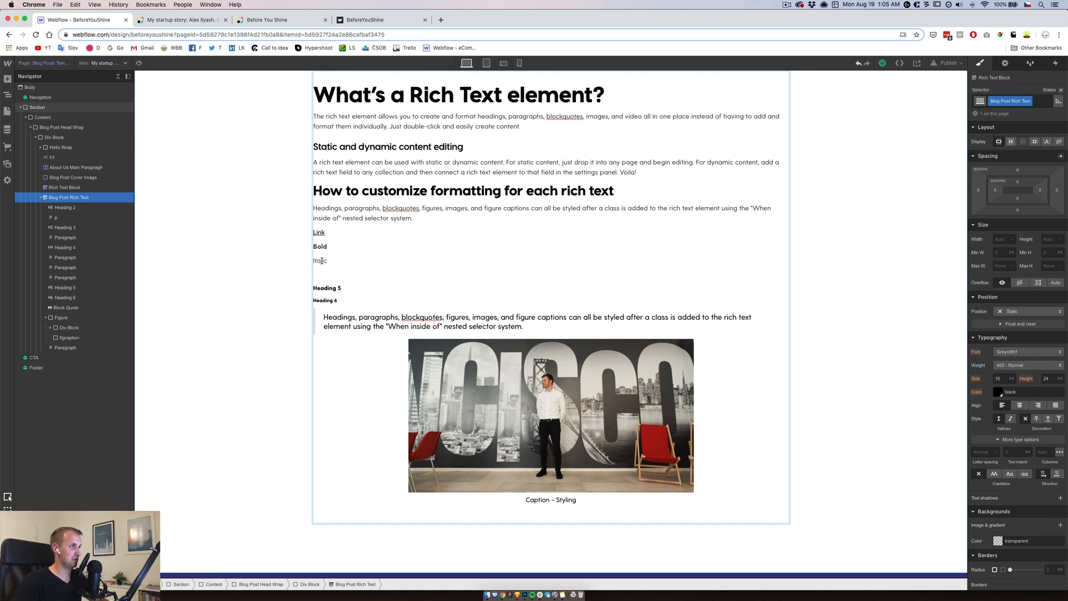
double_click(321, 261)
left_click(265, 245)
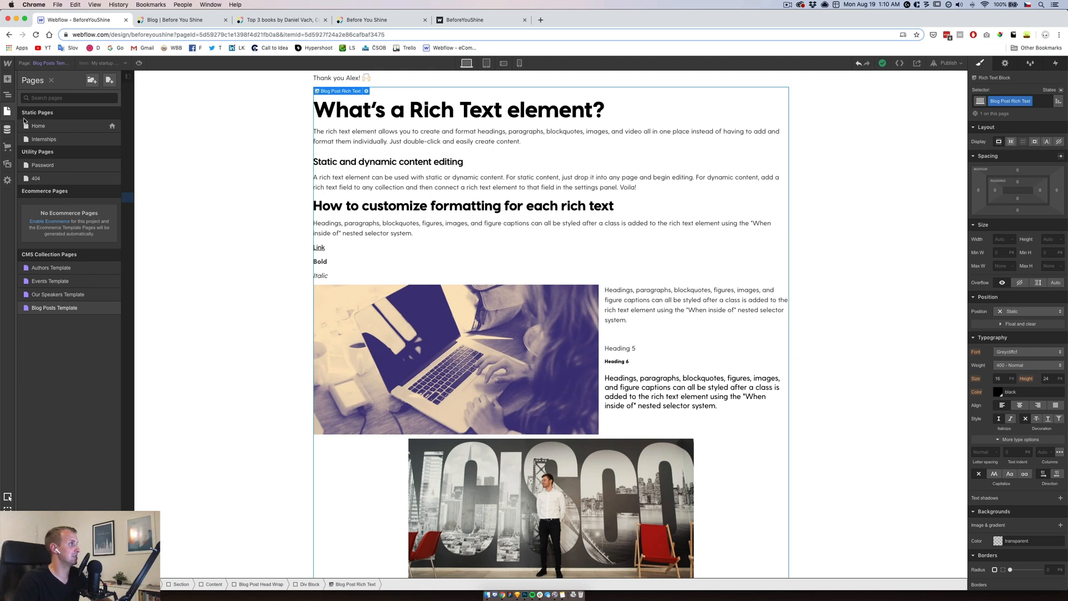
Create a new static page named Styleguide that is excluded from site search results
left_click(110, 80)
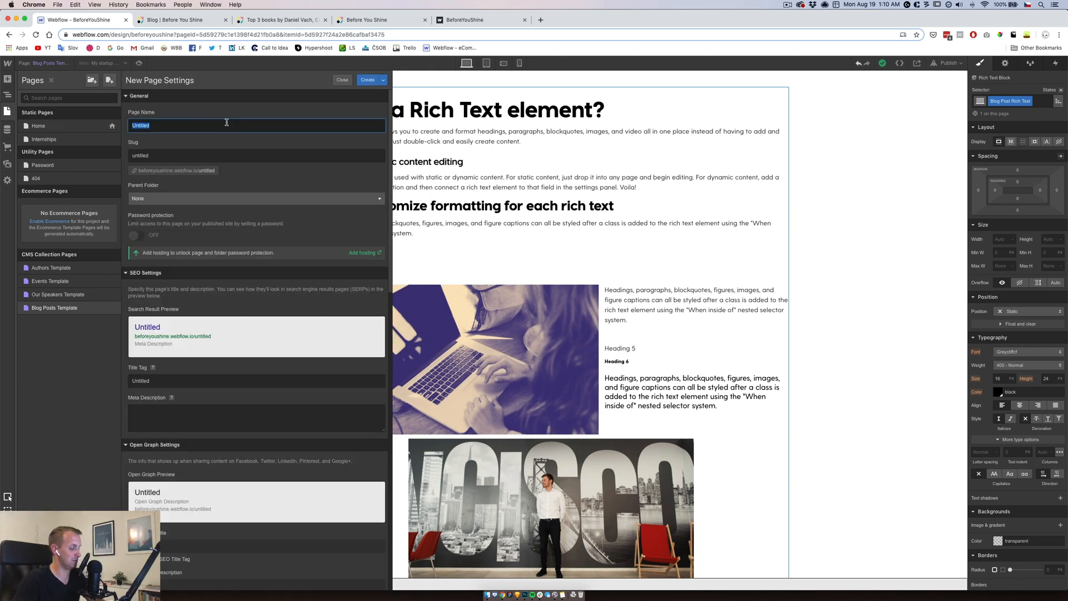
type("Styleguide")
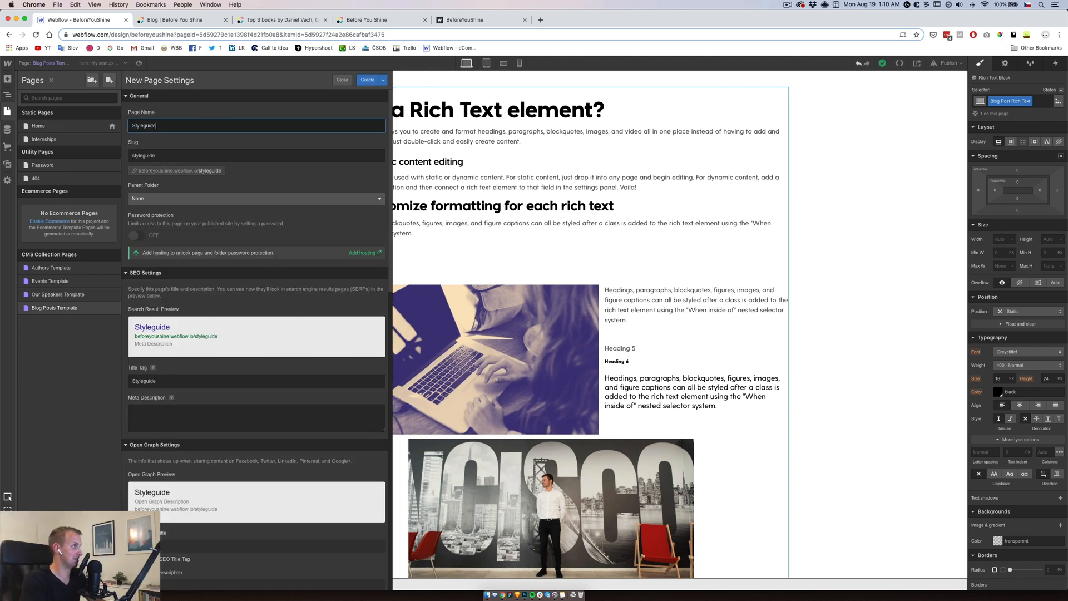
scroll(211, 360, "down", 10)
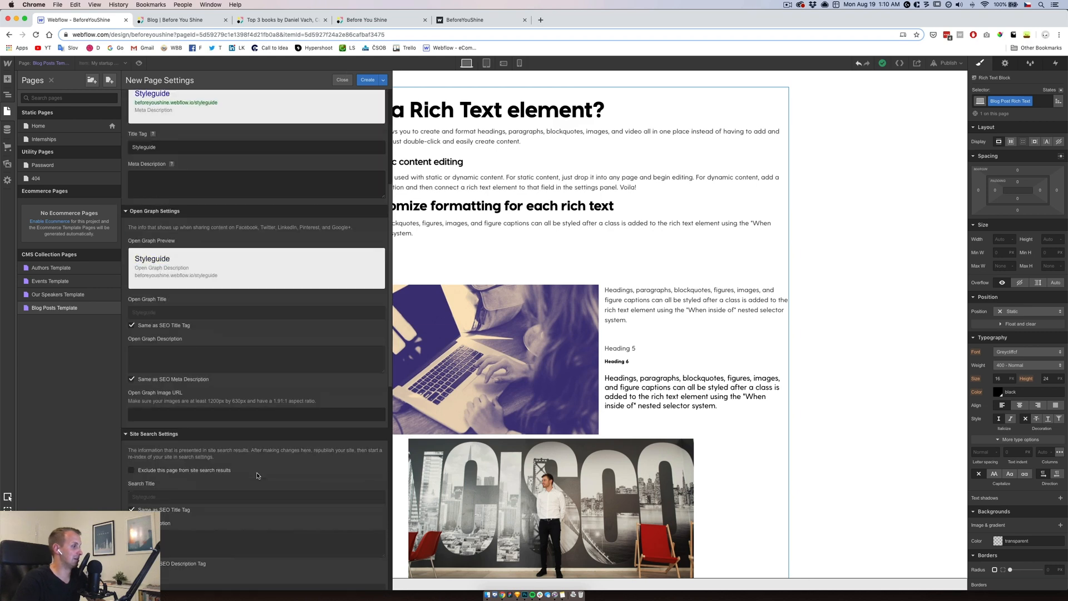
left_click(132, 374)
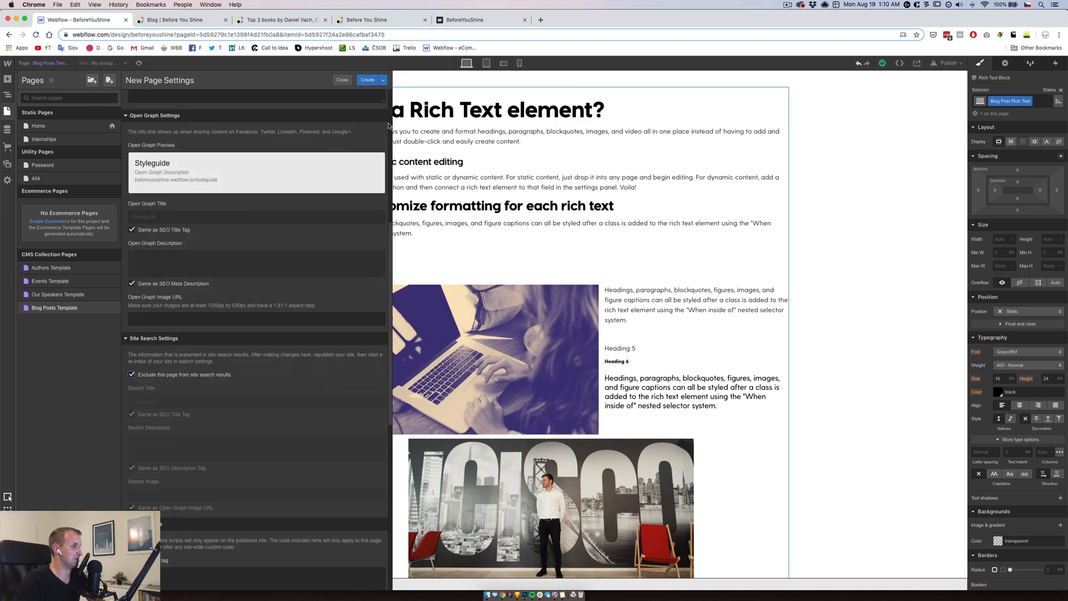
left_click(368, 80)
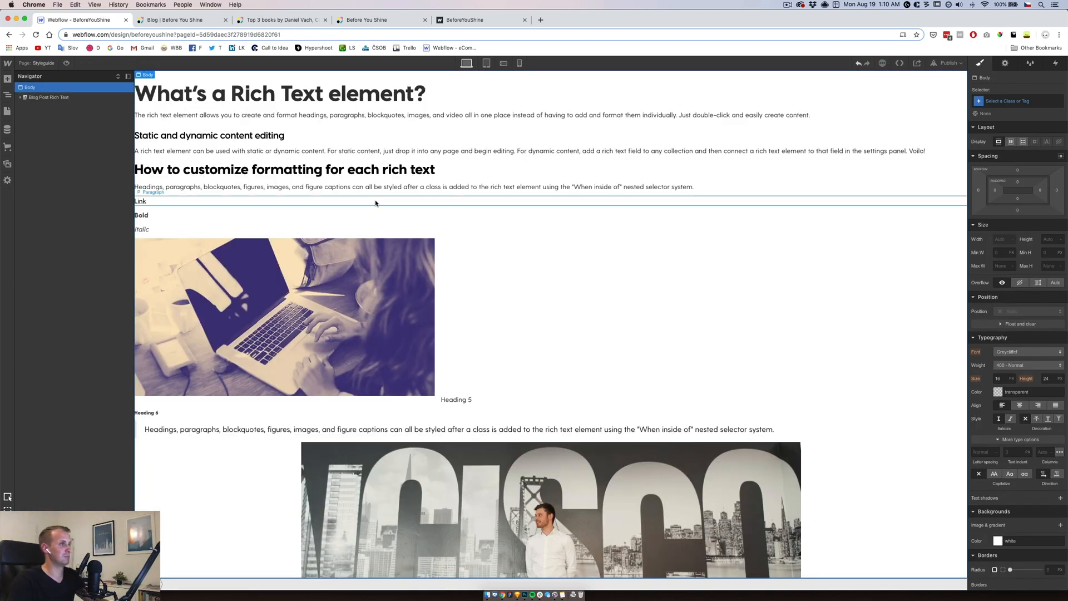
Add a Div Block with the Section class to the Styleguide page and nest the Blog Post Rich Text inside it
left_click(7, 78)
left_click(35, 222)
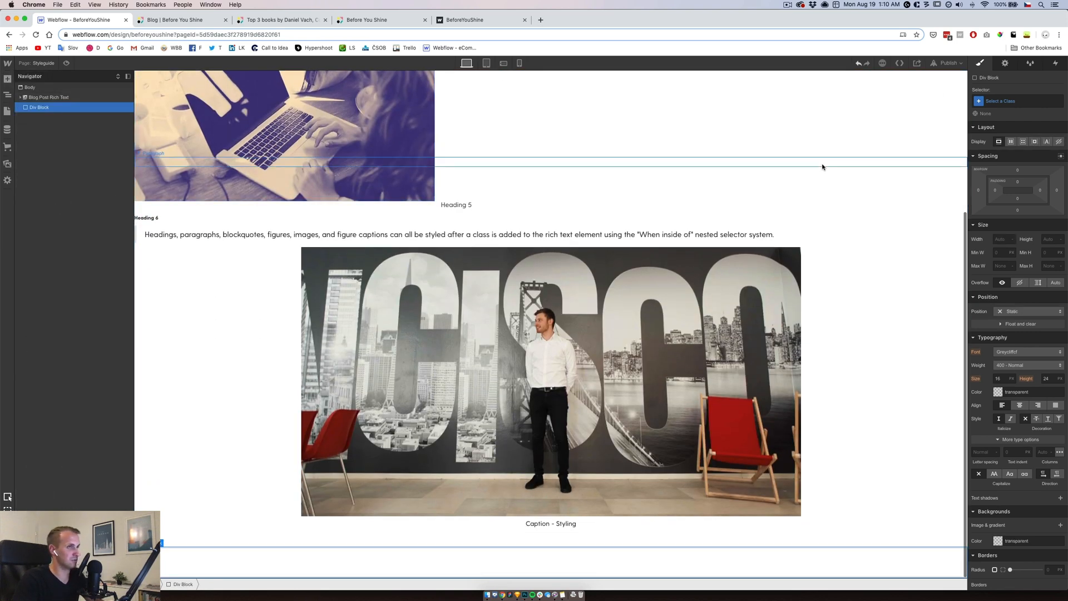
left_click(1014, 101)
type("Section")
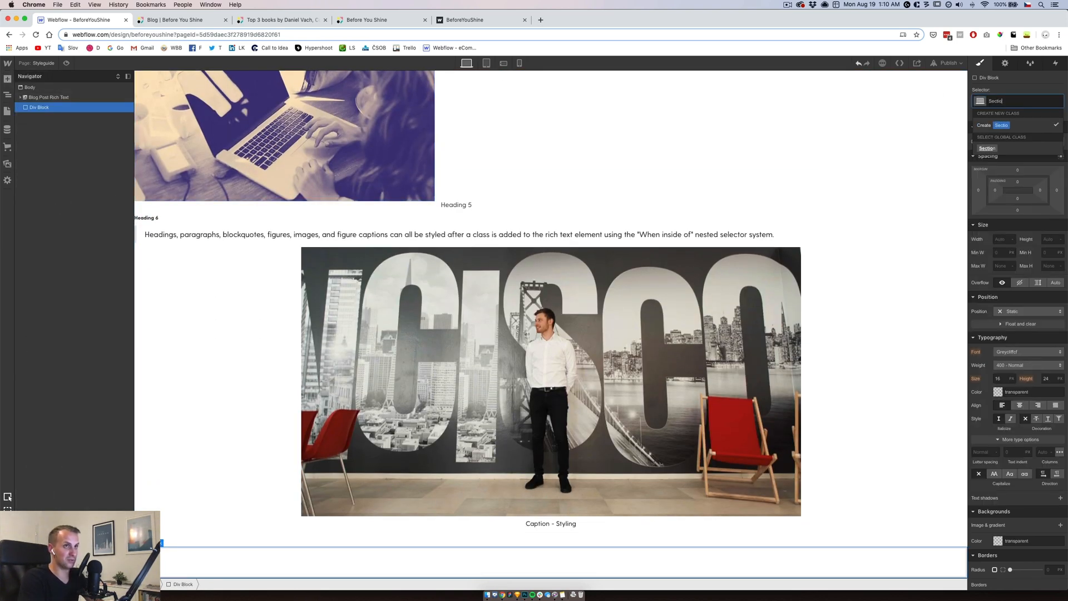
key("Return")
left_click_drag(49, 97, 37, 106)
Add a Div Block with the Content class inside the Section and move the Blog Post Rich Text into it
left_click(33, 97)
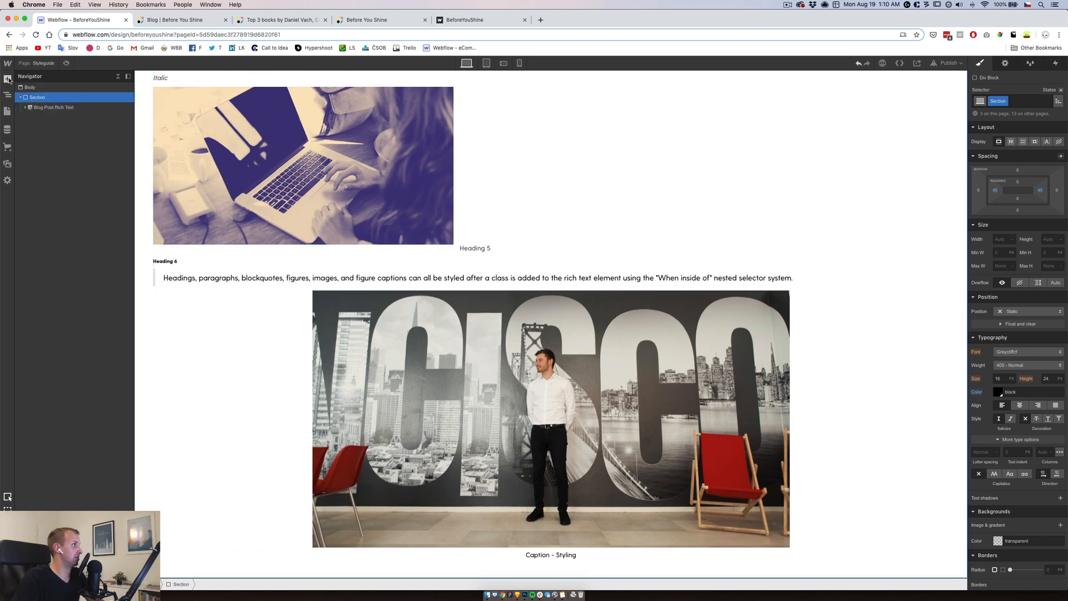
left_click(7, 79)
left_click(33, 219)
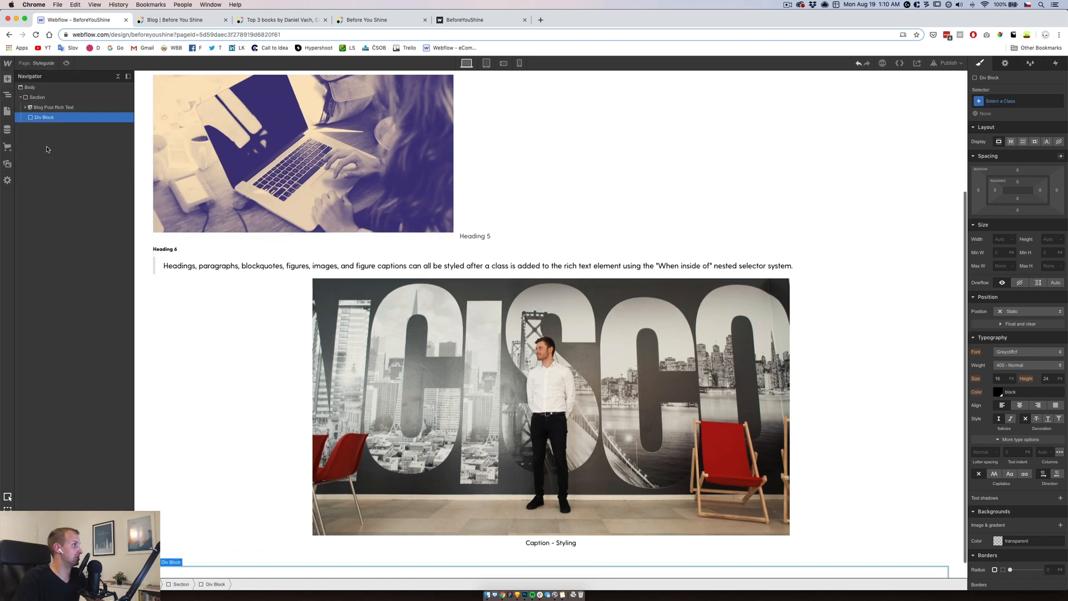
left_click_drag(45, 107, 45, 115)
left_click(44, 108)
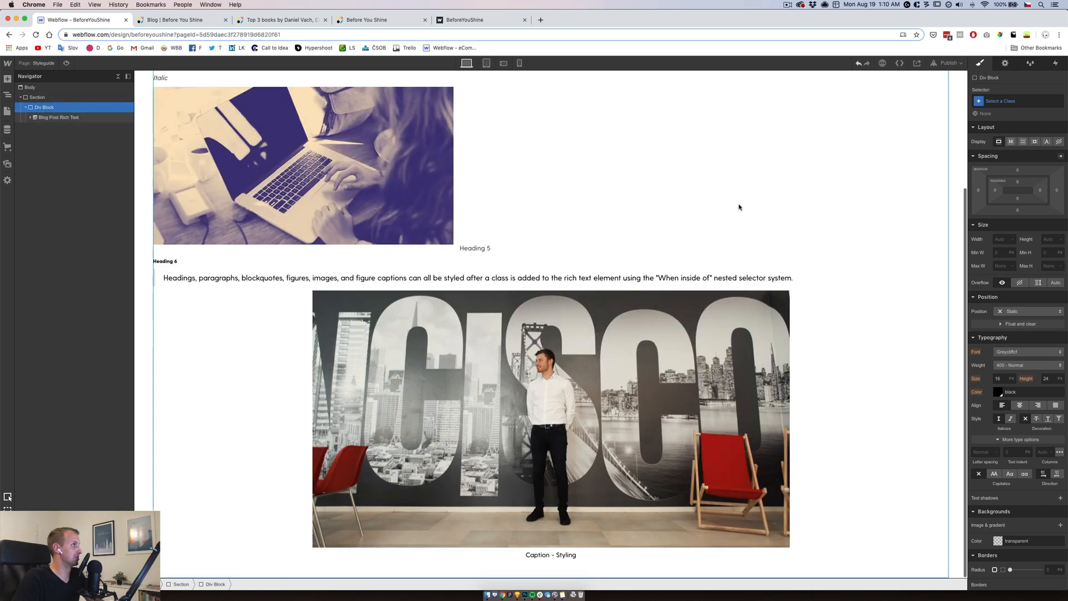
left_click(1038, 101)
type("Content")
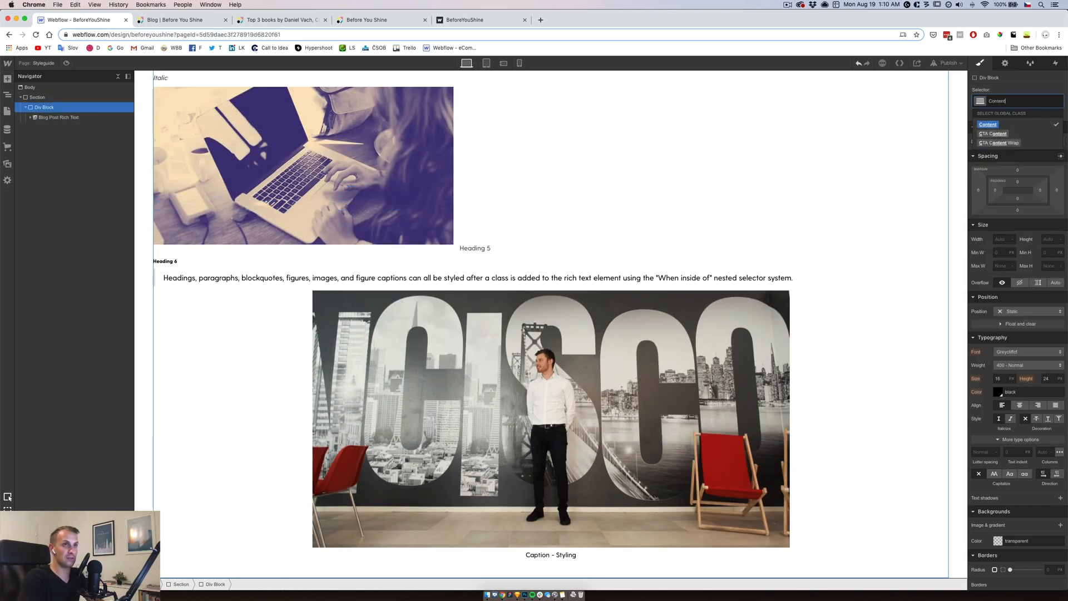
key("Return")
scroll(237, 215, "up", 3)
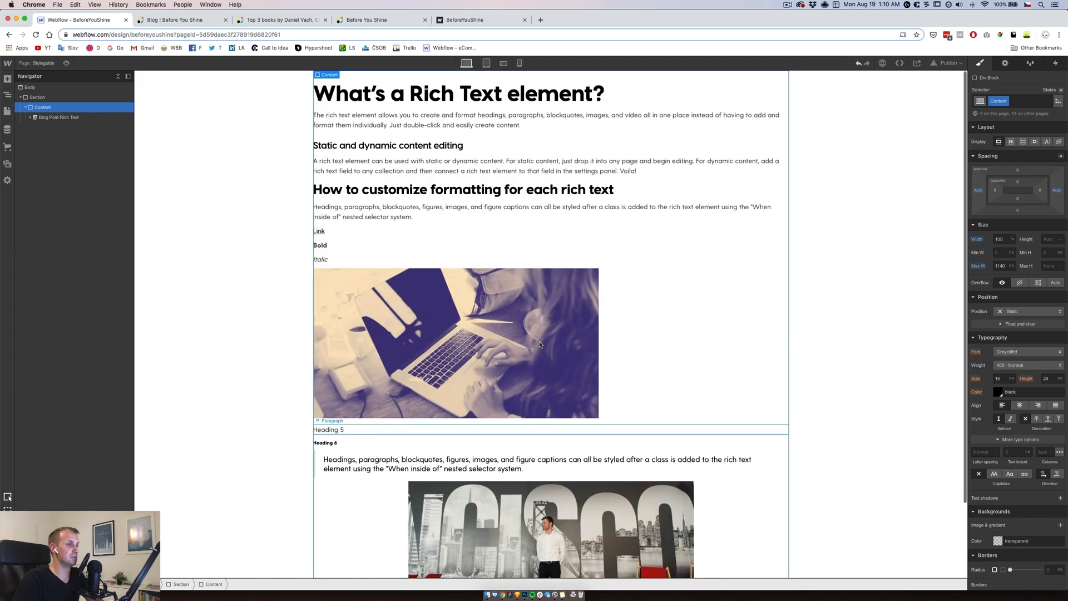
Open the Blog Posts Template page and show the DaVinci TS startup story as its preview item
left_click(7, 111)
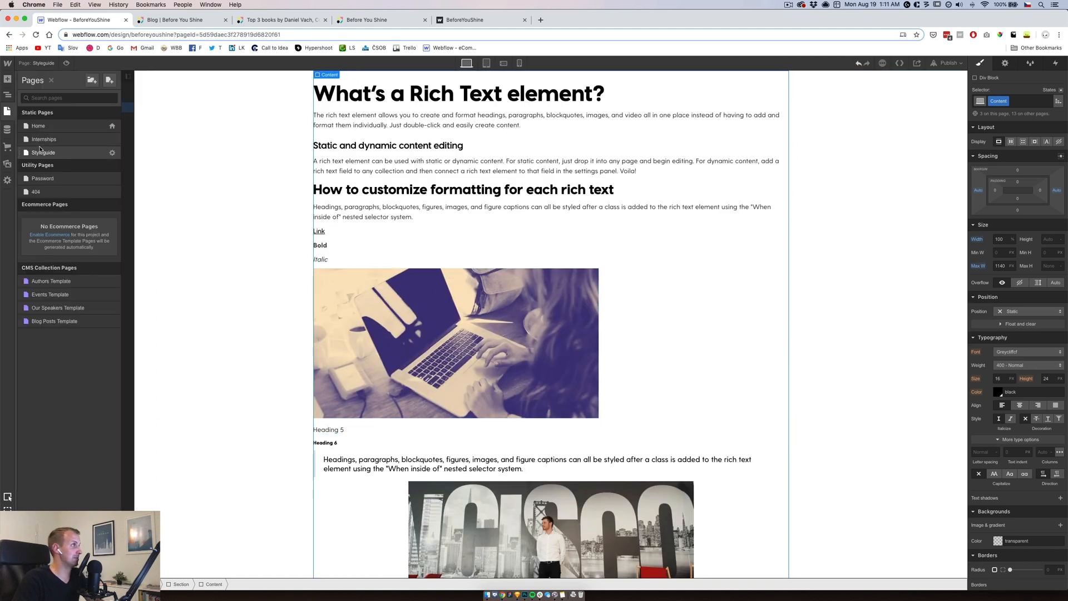
left_click(54, 322)
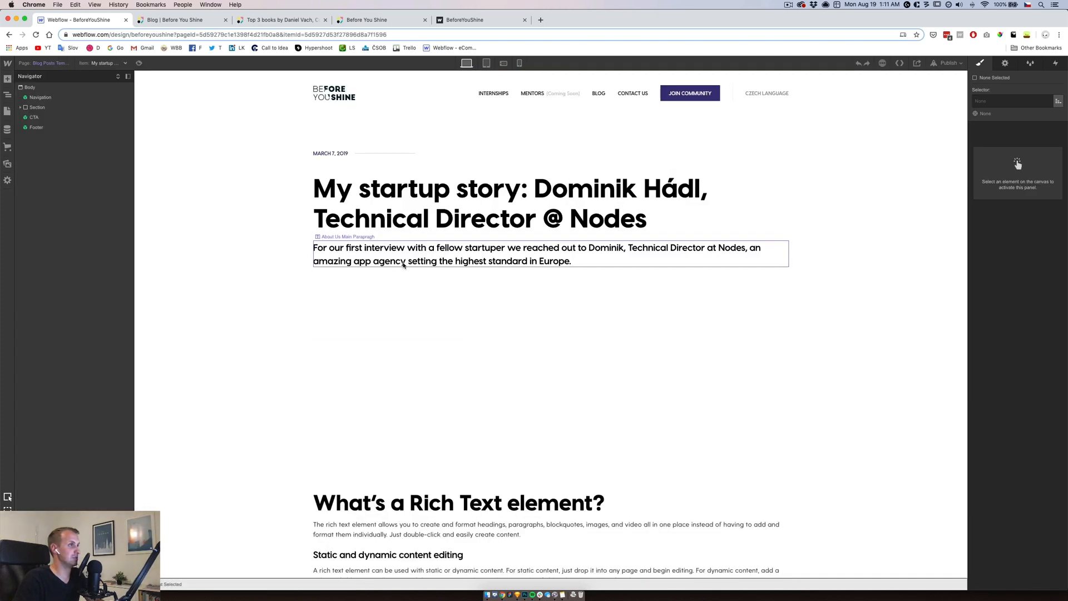
left_click(392, 245)
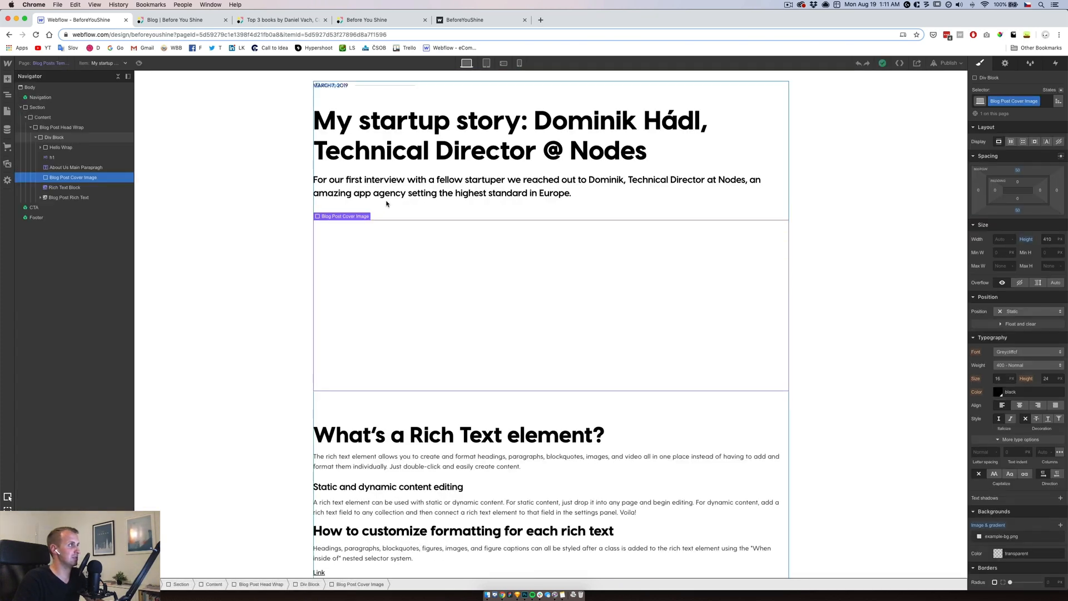
left_click(104, 75)
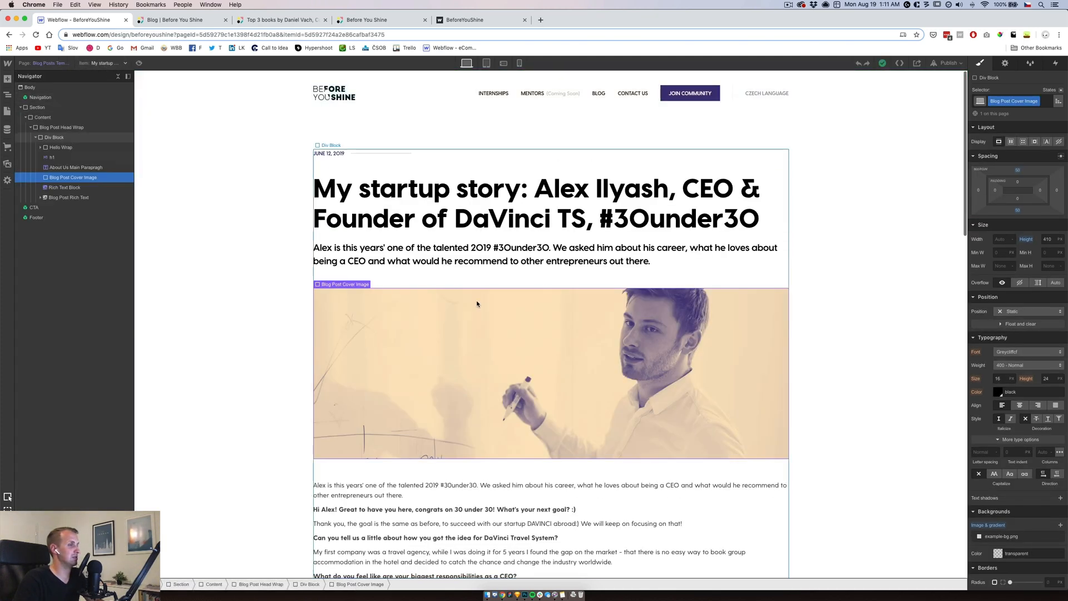
Delete the sample Blog Post Rich Text below the post's dynamic Rich Text Block
scroll(533, 278, "down", 10)
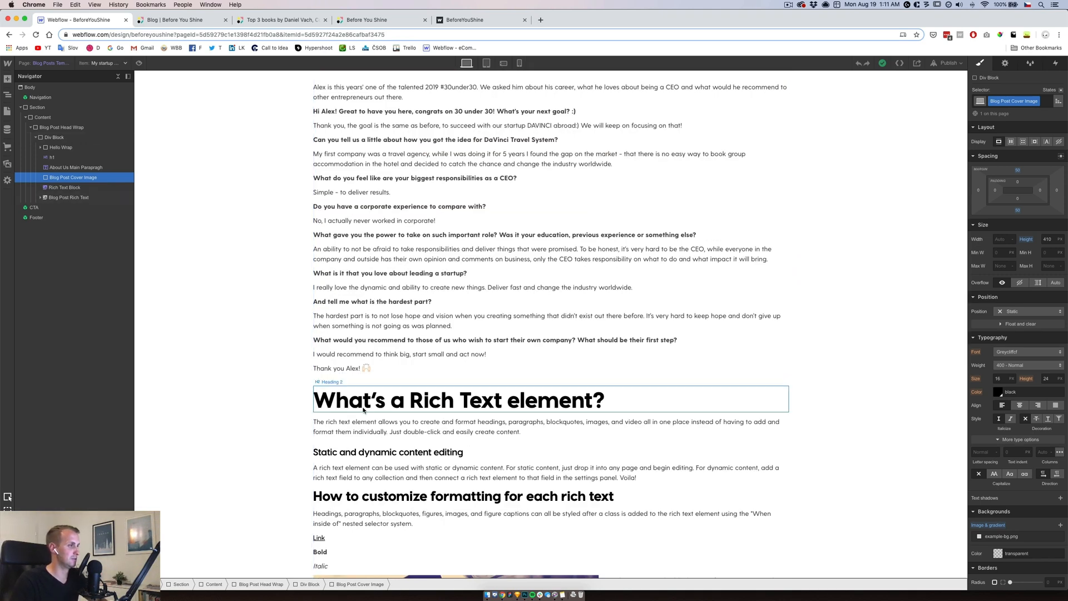
left_click(374, 388)
key("BackSpace")
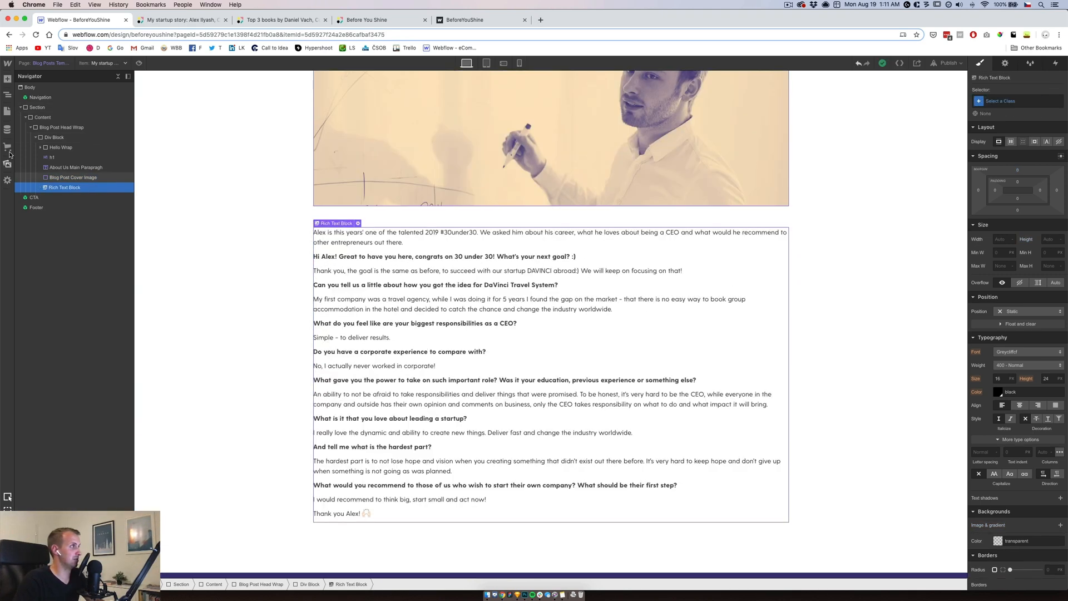
Open the DaVinci TS startup story in the Blog Posts collection and format the Travel System, CEO responsibilities and corporate experience questions as H5
left_click(7, 110)
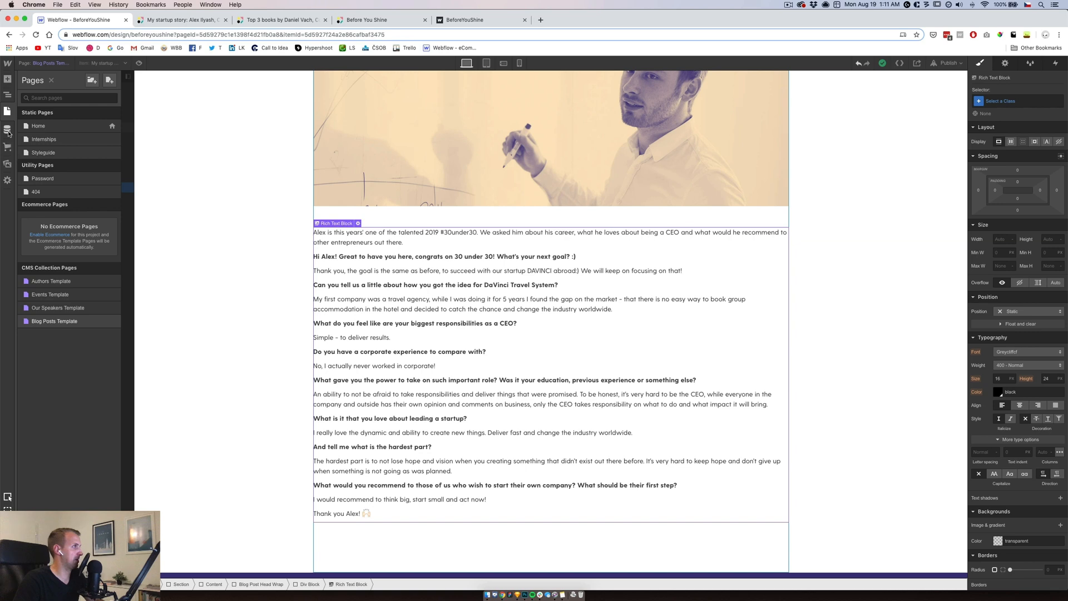
left_click(8, 131)
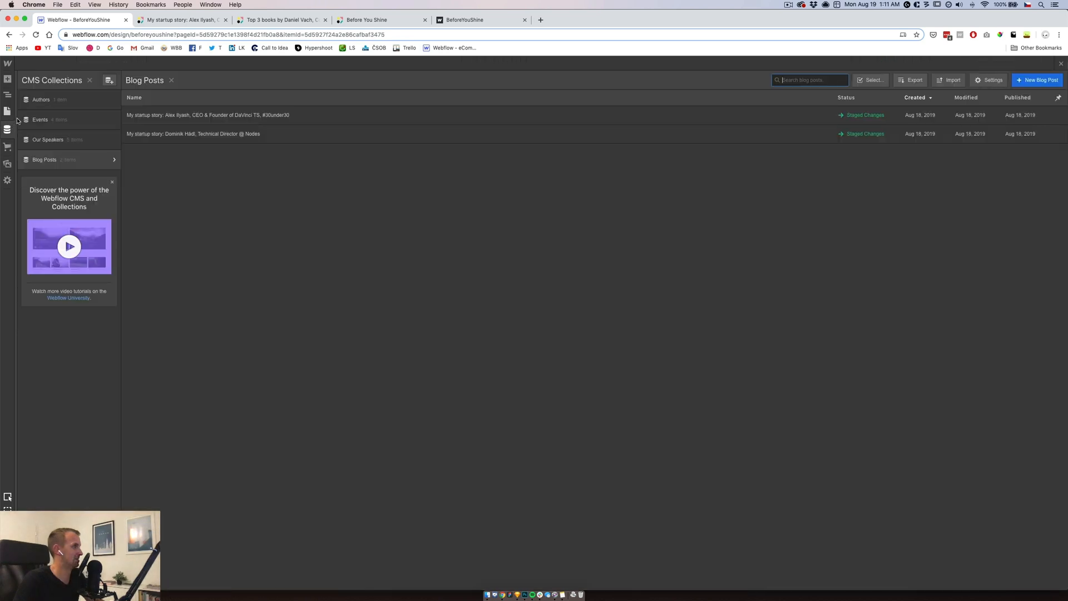
left_click(226, 118)
triple_click(358, 190)
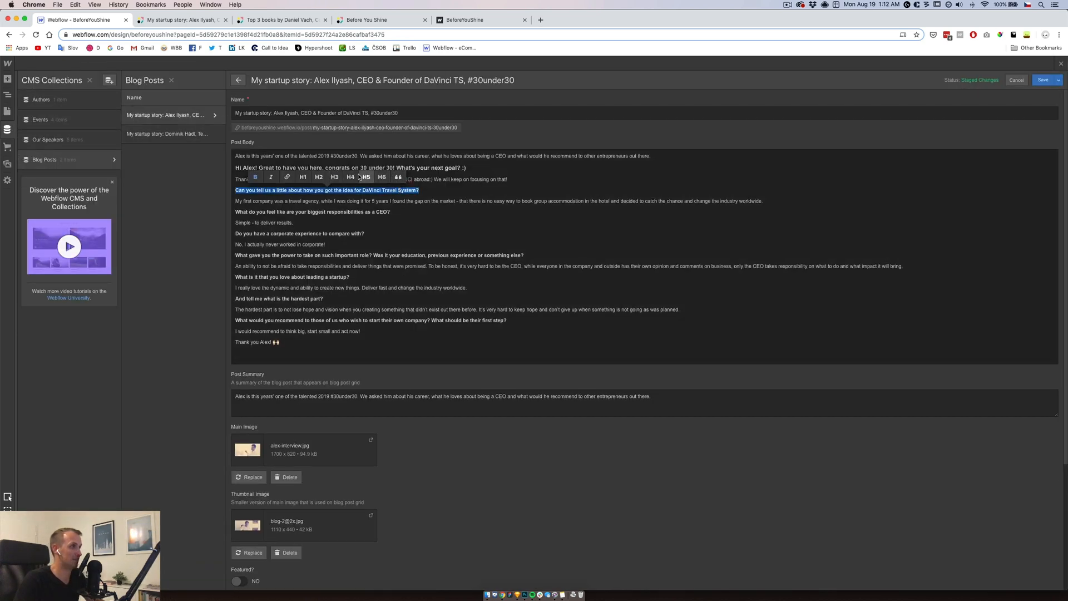
left_click(359, 176)
triple_click(318, 214)
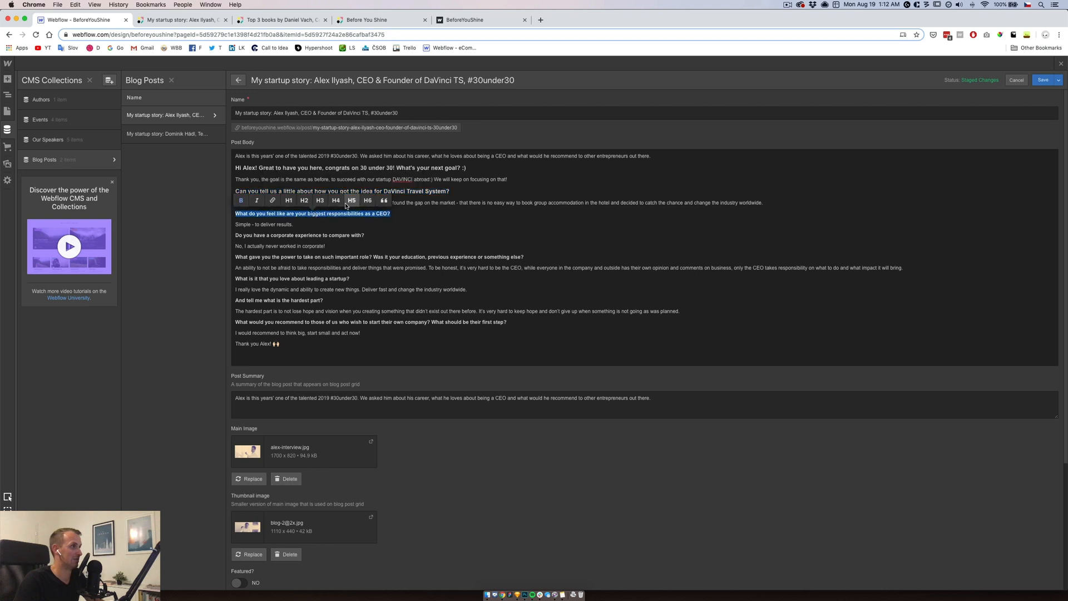
left_click(347, 201)
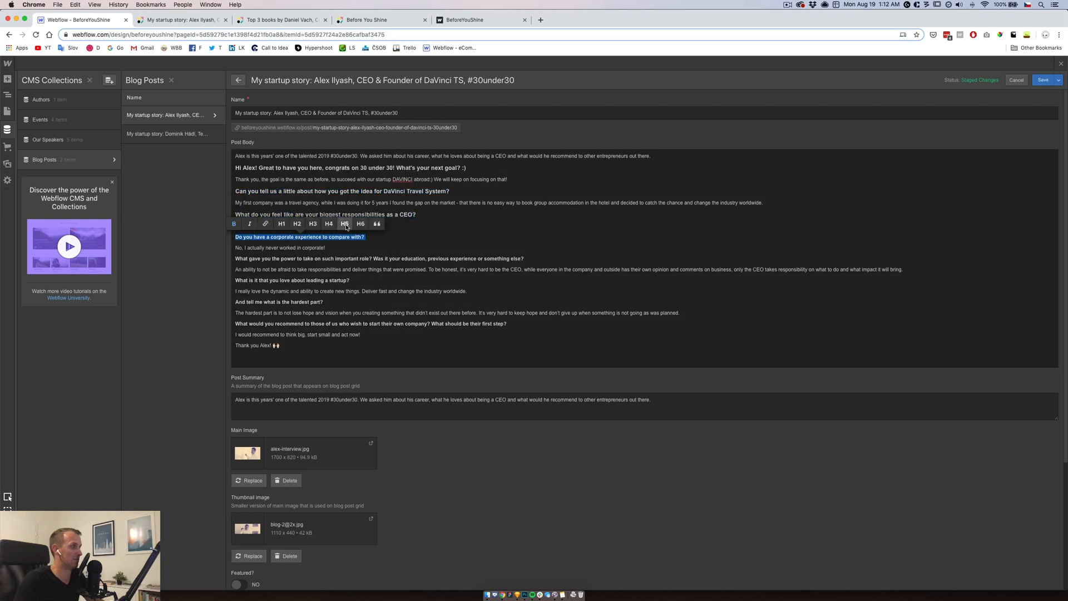
left_click(345, 224)
Format the post body's remaining four bold interview questions as H5 and save the blog post
triple_click(351, 260)
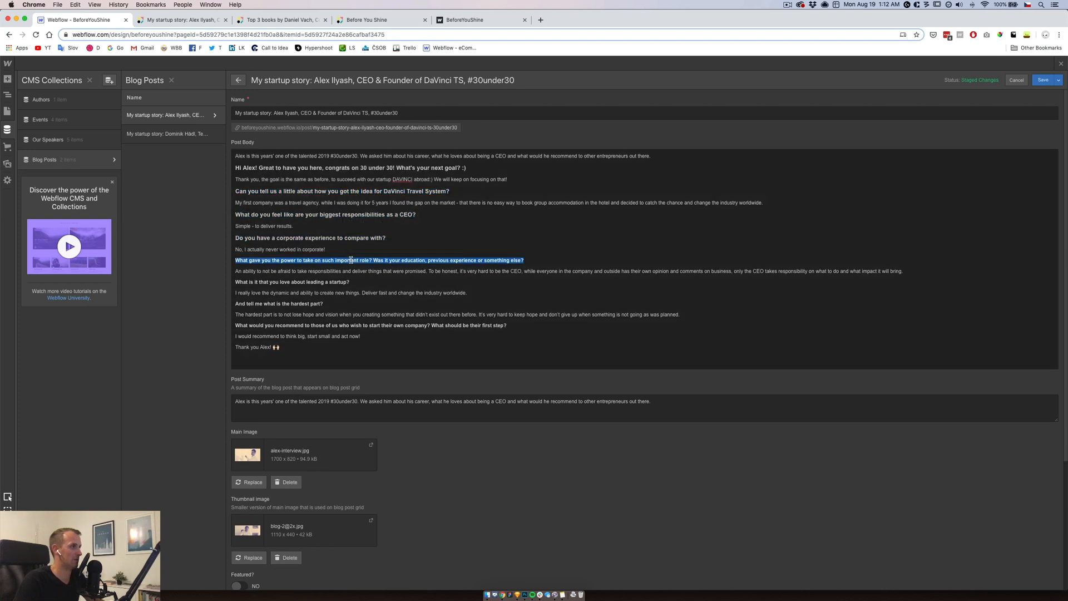
left_click(443, 247)
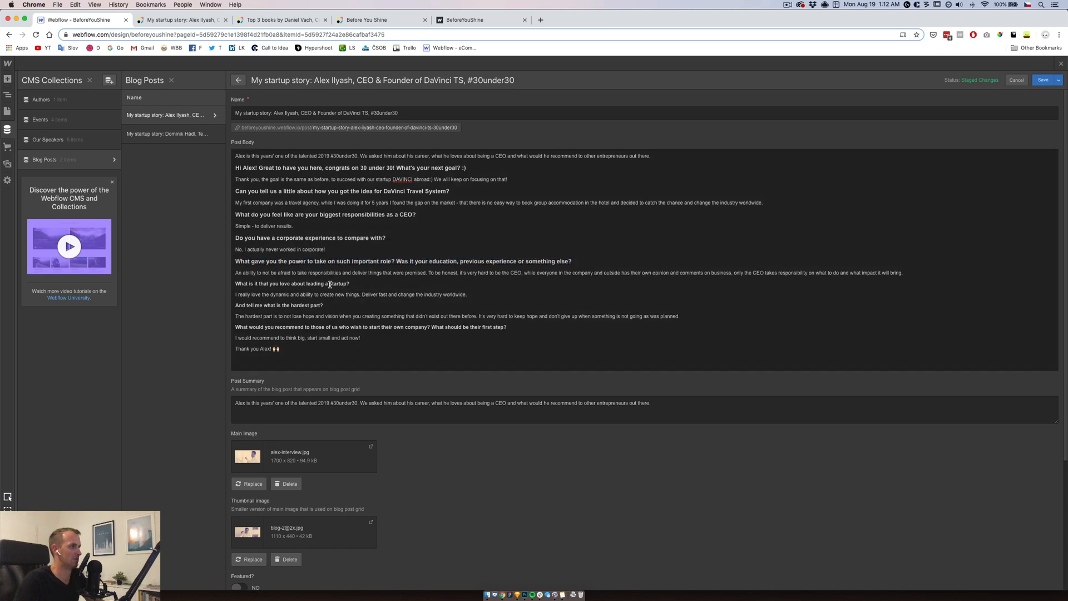
triple_click(331, 284)
left_click(345, 272)
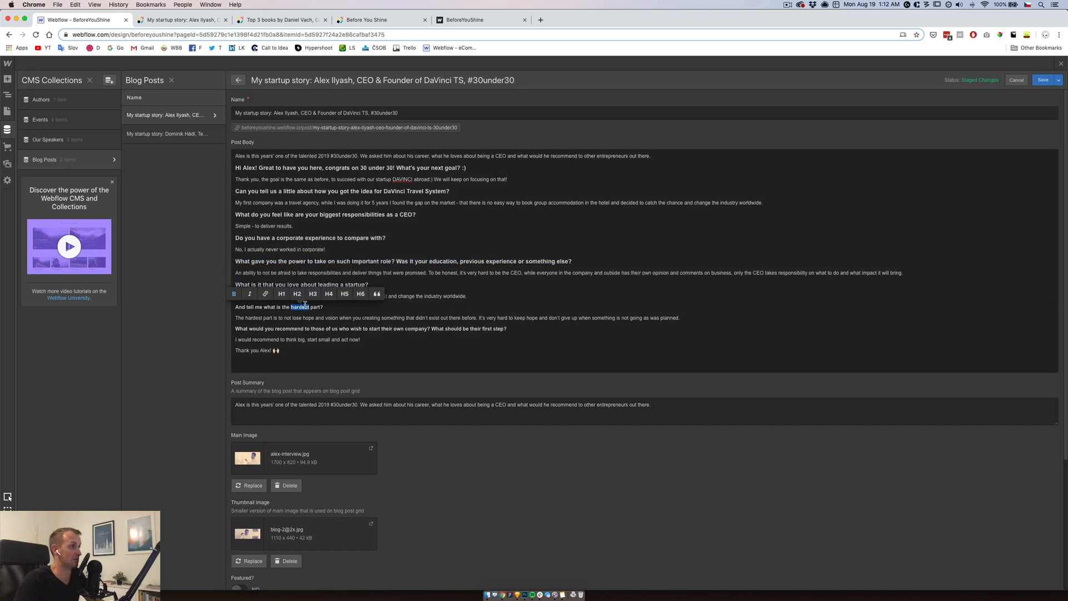
triple_click(310, 307)
left_click(345, 293)
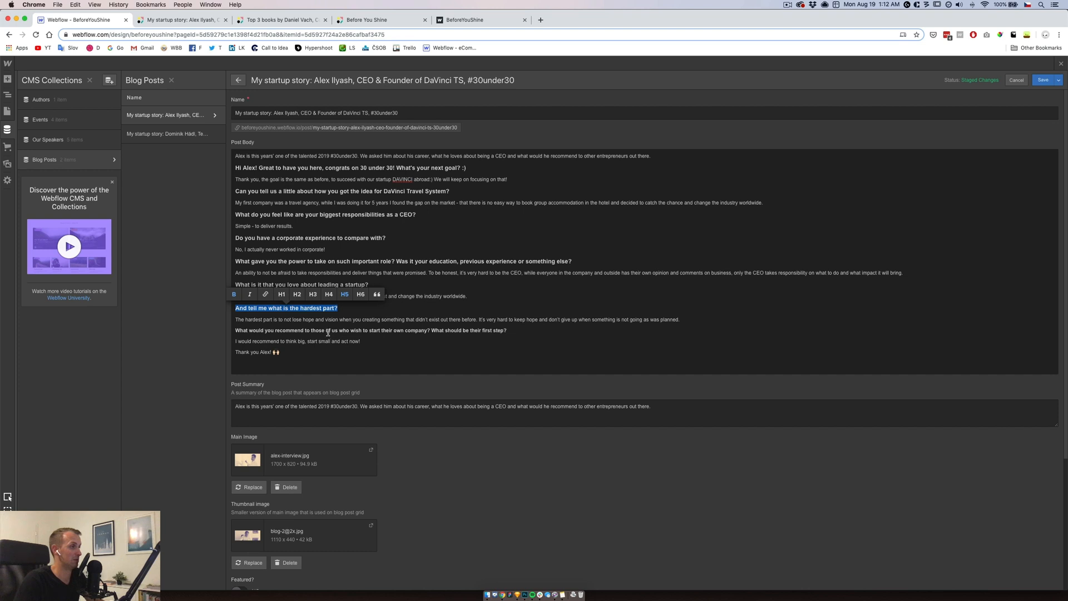
triple_click(328, 331)
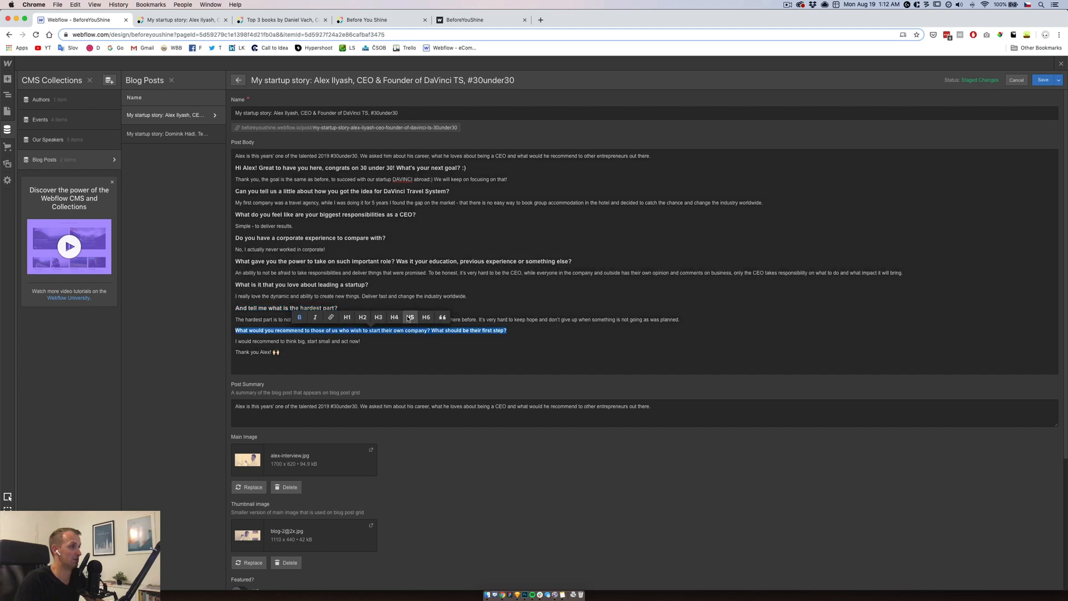
left_click(410, 318)
left_click(281, 321)
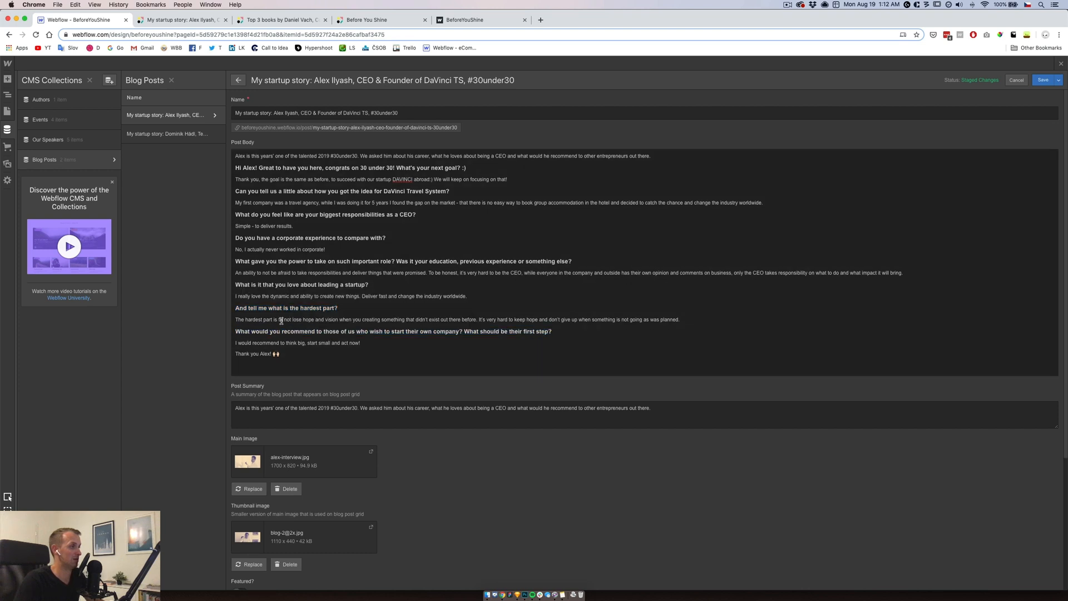
left_click(1043, 79)
Open the Styleguide page and add a "Heading 1" line formatted as H1 above "What's a Rich Text element?"
left_click(6, 111)
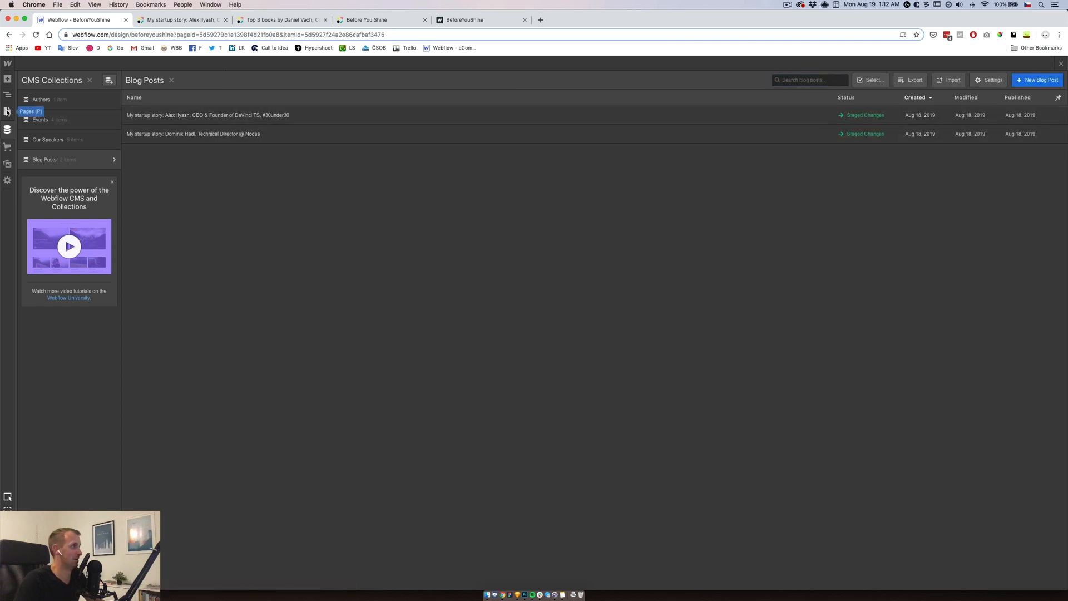
left_click(42, 153)
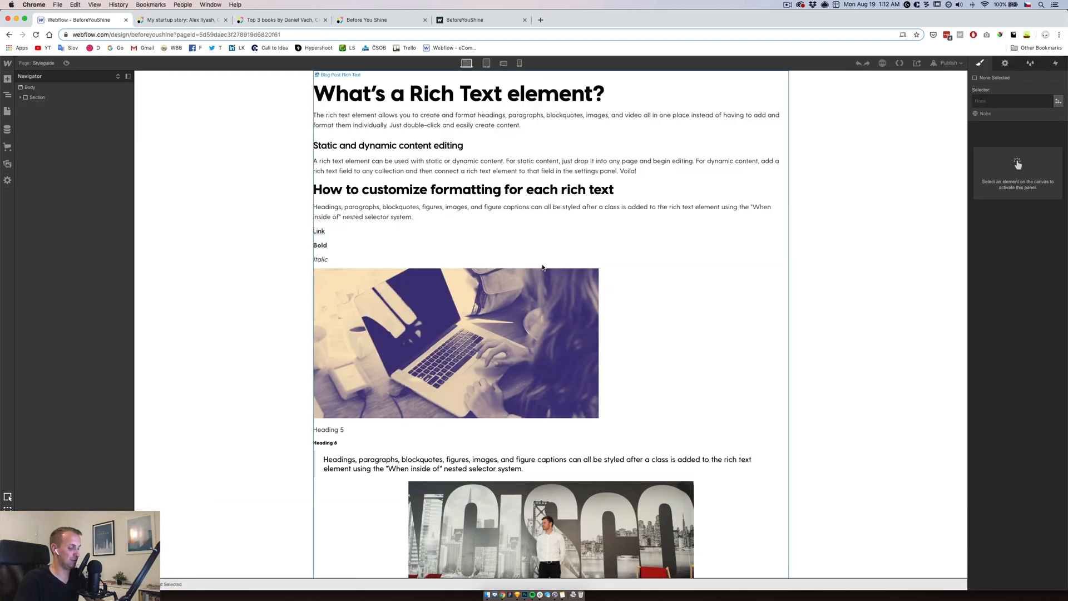
left_click(434, 96)
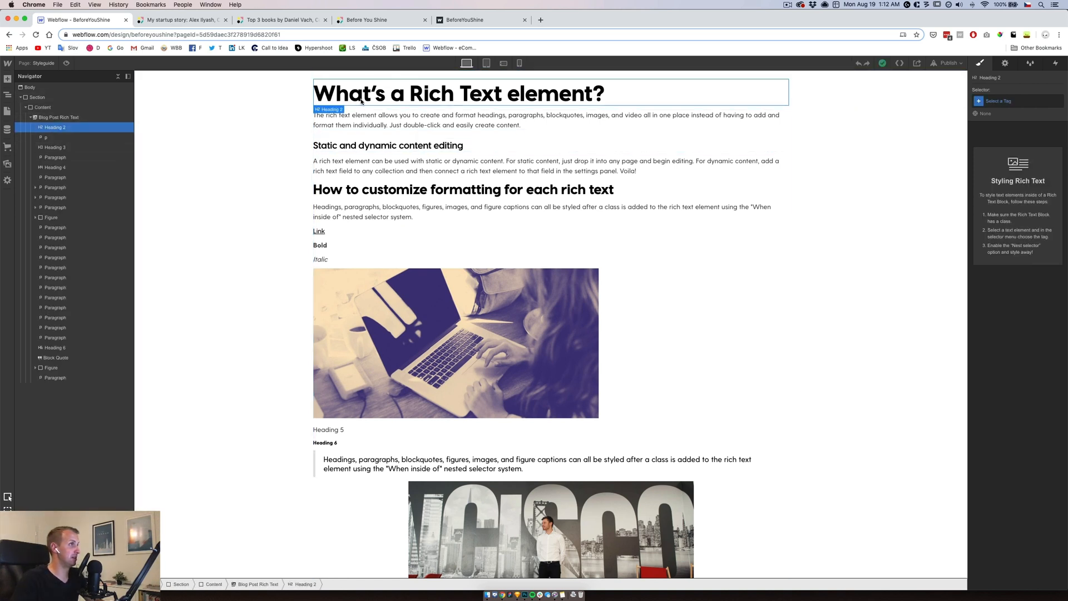
double_click(360, 98)
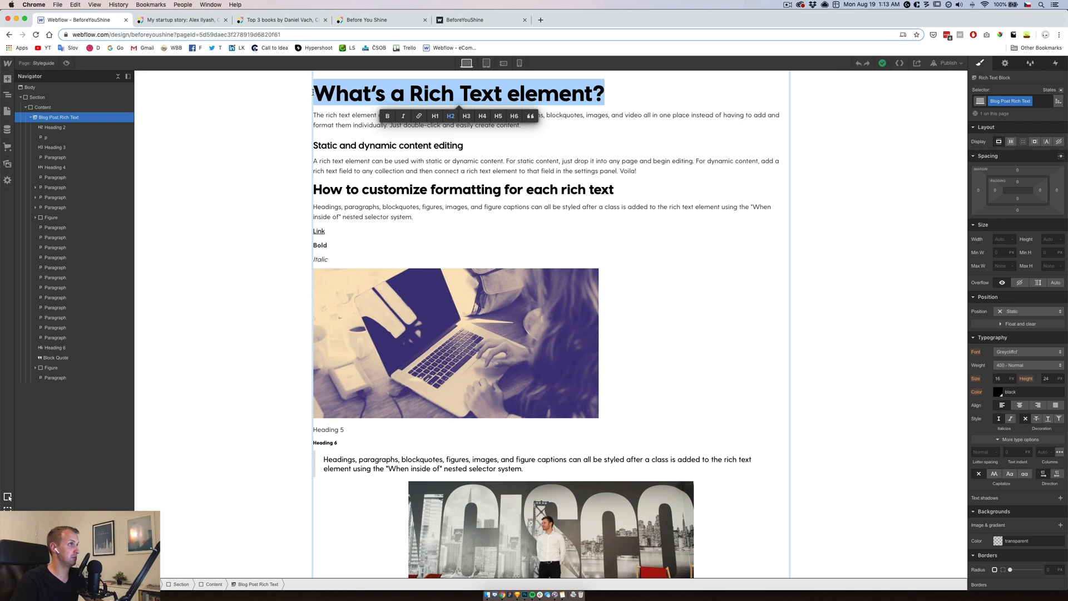
left_click(313, 93)
key("Return")
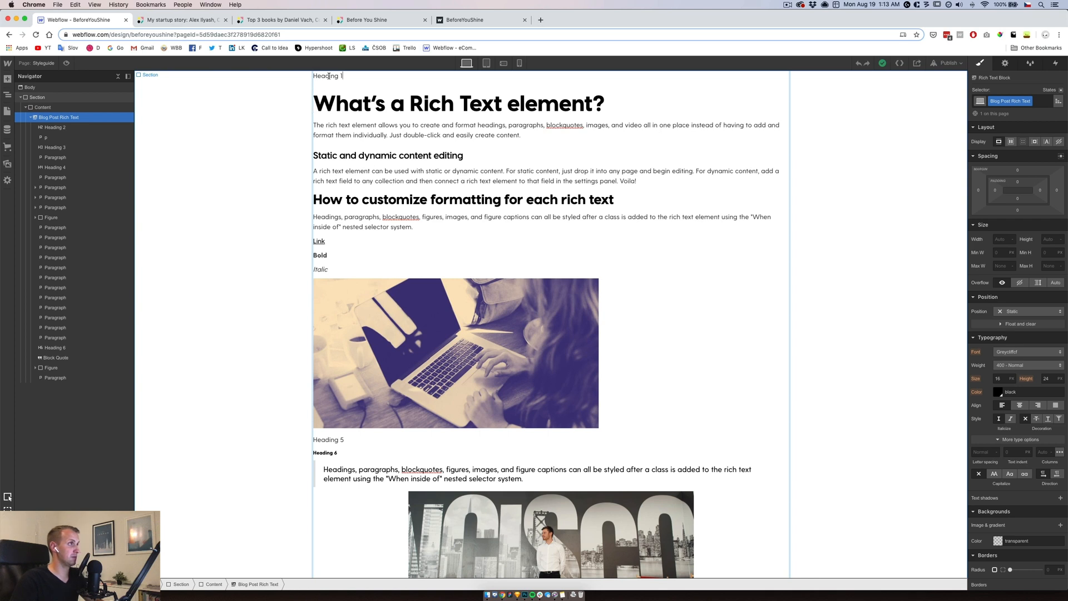
triple_click(329, 75)
left_click(309, 89)
left_click(498, 101)
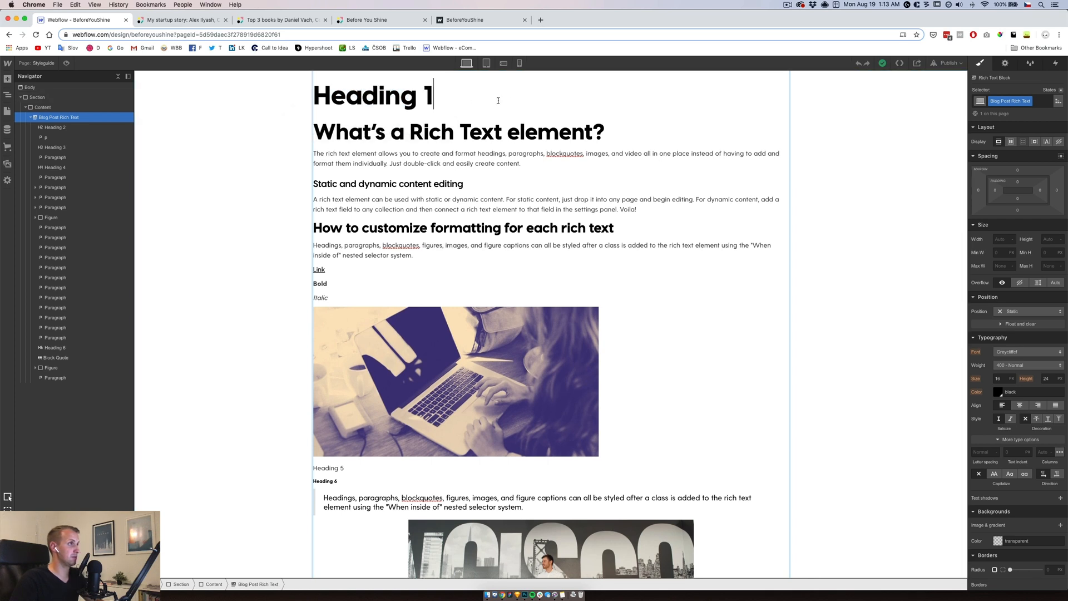
Check the heading levels of the sample rich text and format the plain "Heading 5" line as H5
double_click(482, 128)
triple_click(460, 133)
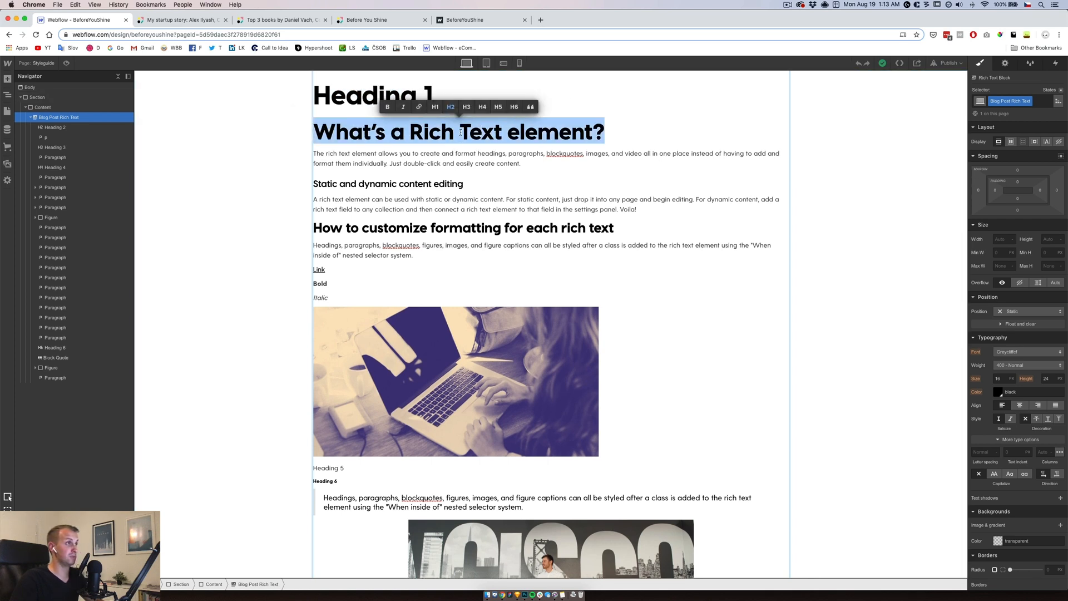
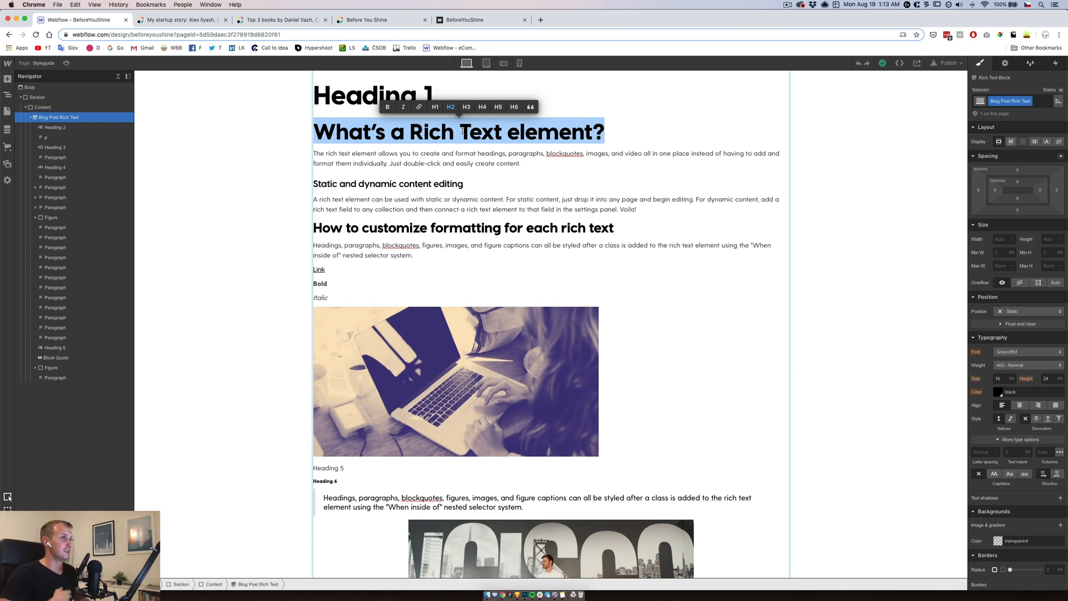
triple_click(471, 228)
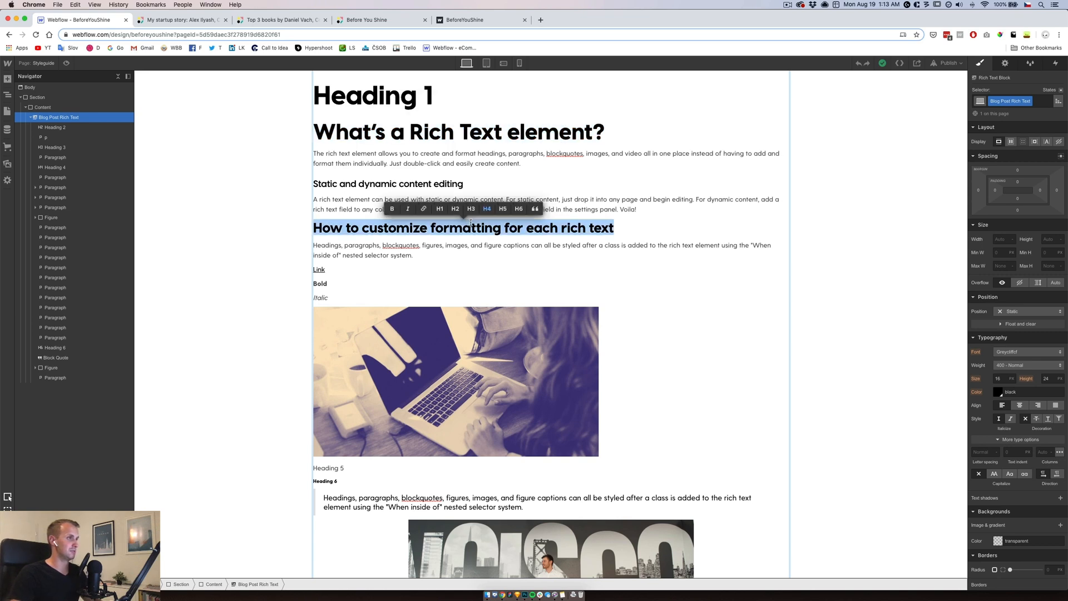
triple_click(371, 185)
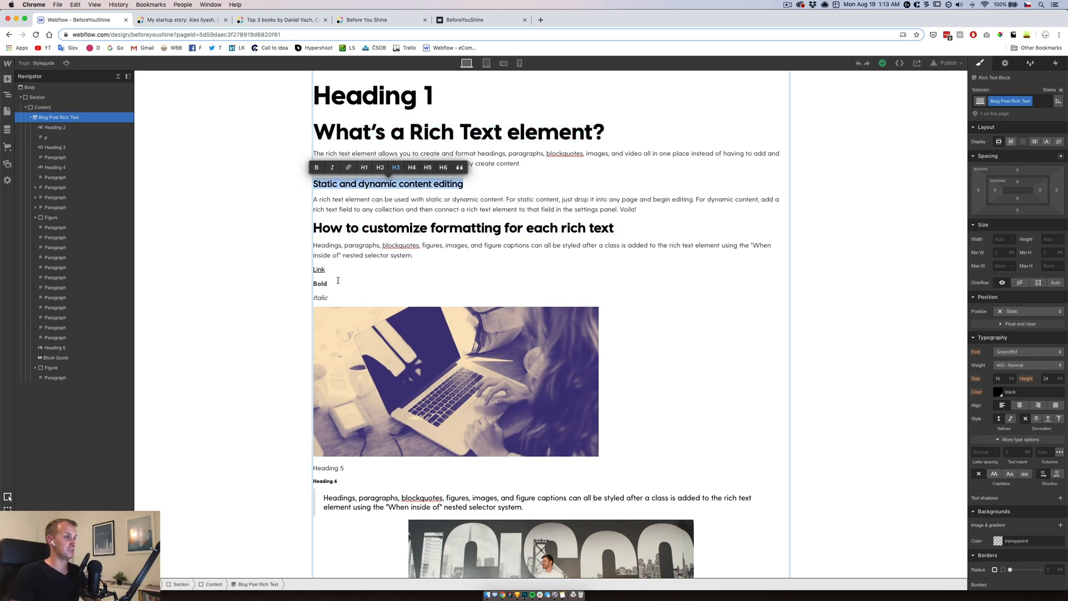
scroll(338, 280, "down", 2)
triple_click(325, 343)
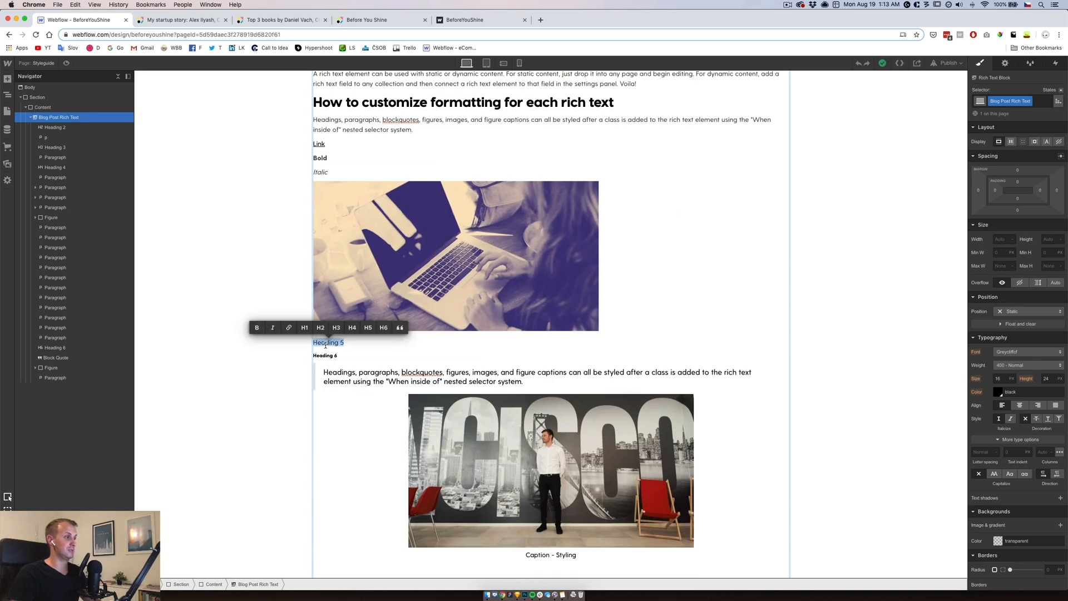
left_click(353, 328)
triple_click(325, 356)
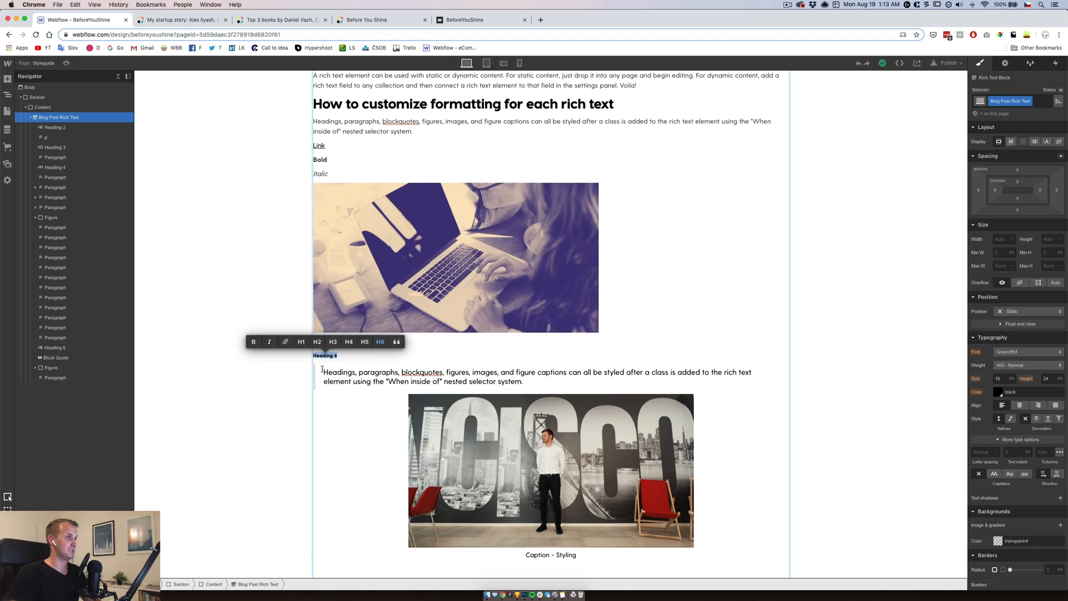
scroll(322, 369, "up", 3)
Add a Heading element to the Section below the rich text content and set its type to H4
left_click(268, 233)
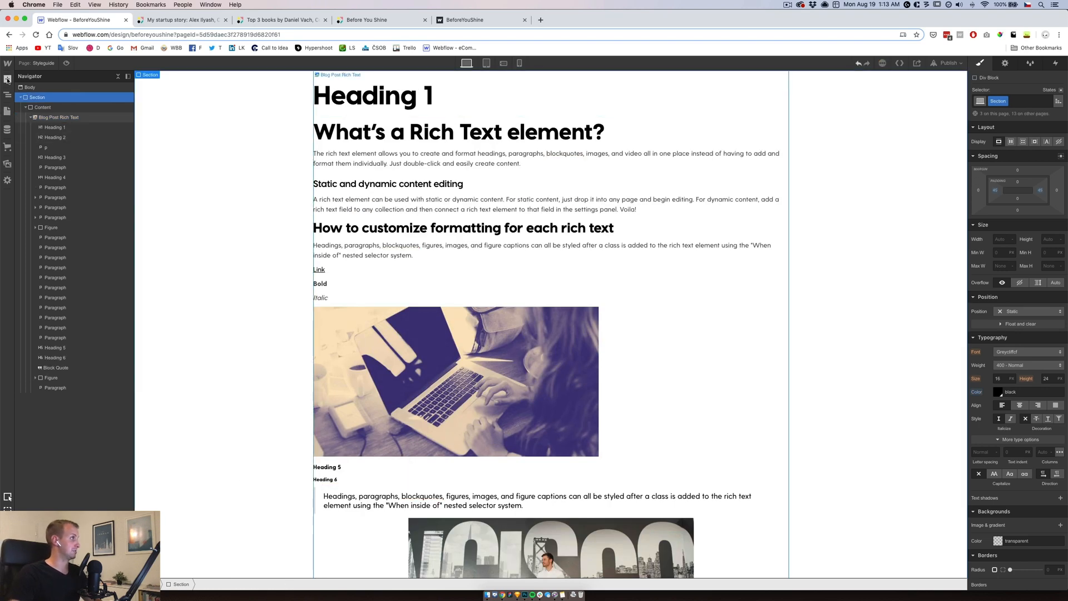
left_click(7, 80)
left_click(36, 321)
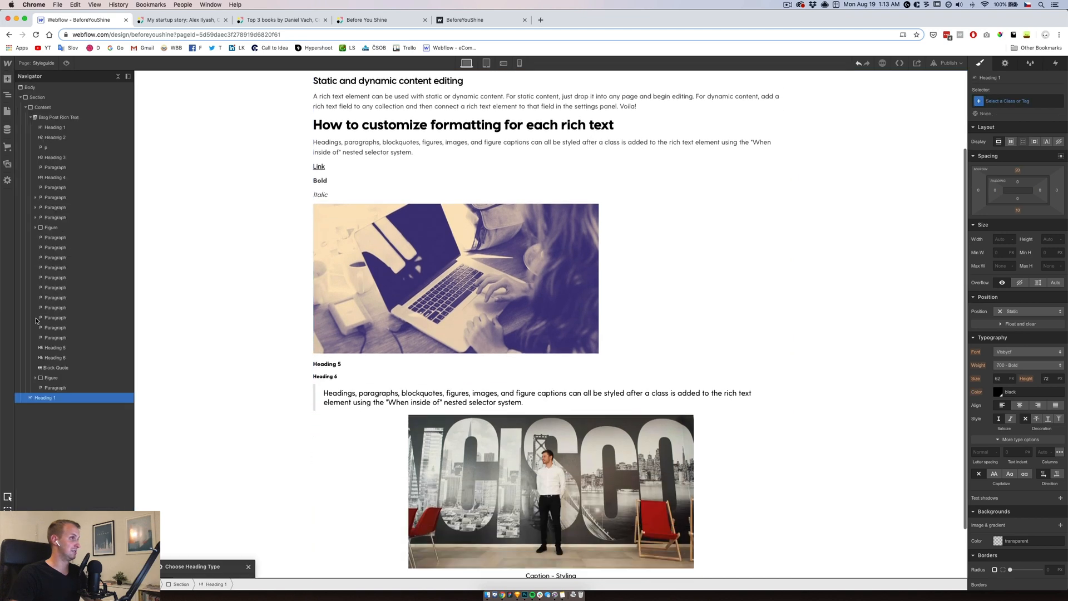
left_click(214, 522)
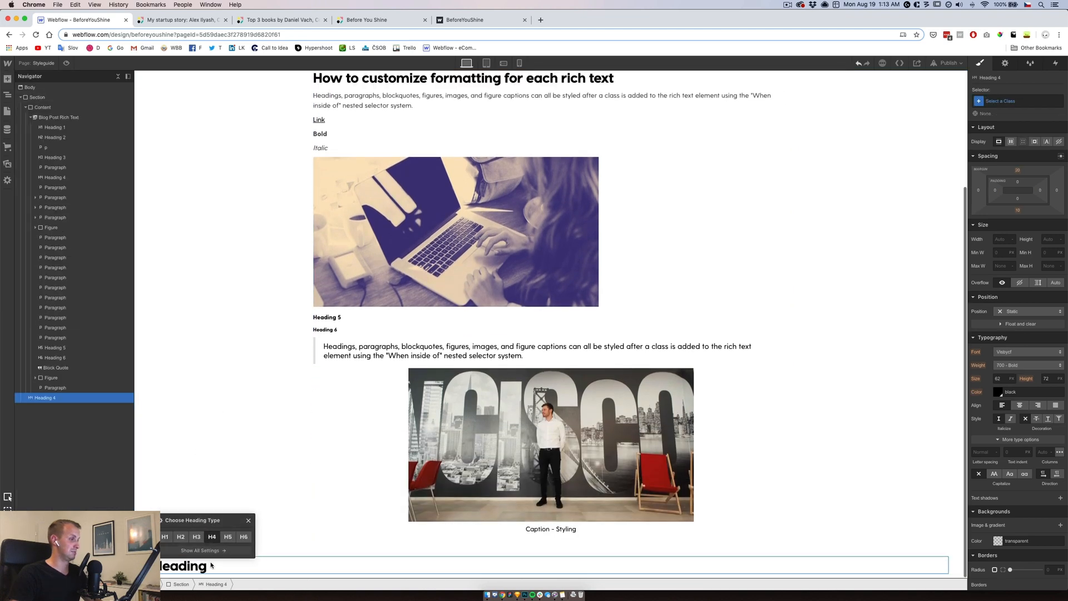
Check the rich text's H3 style for reference and set the All H4 Headings tag to size 20 px and line height 30 px
scroll(378, 196, "up", 3)
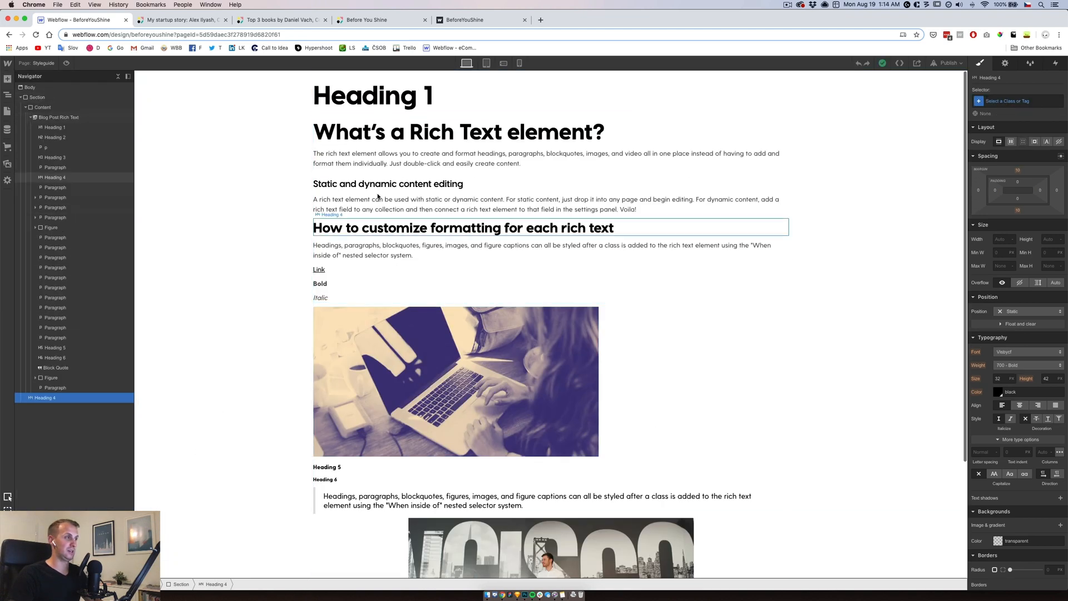
left_click(369, 185)
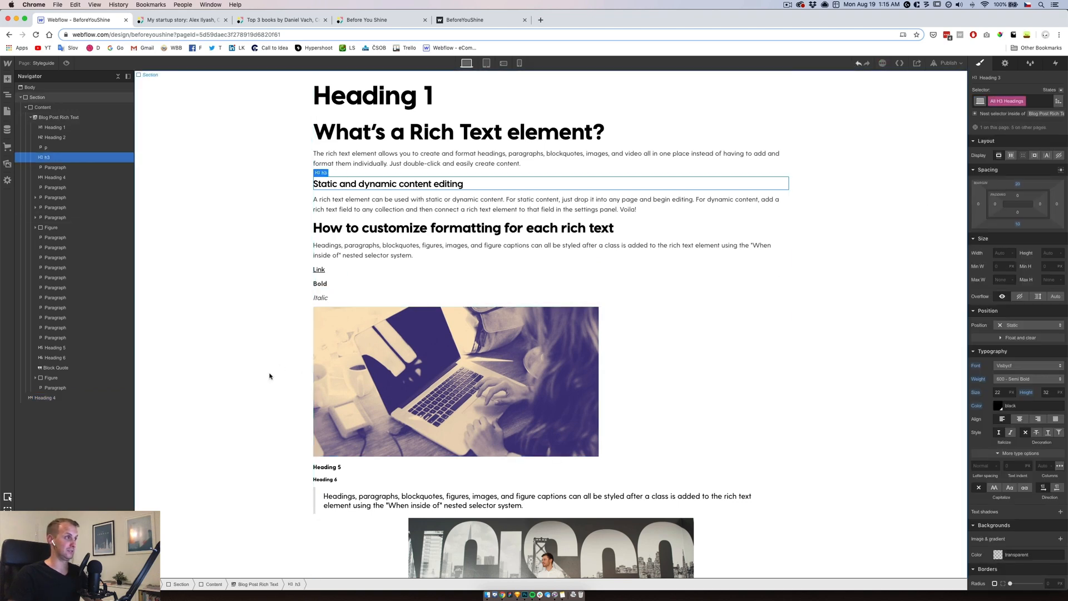
scroll(269, 374, "down", 4)
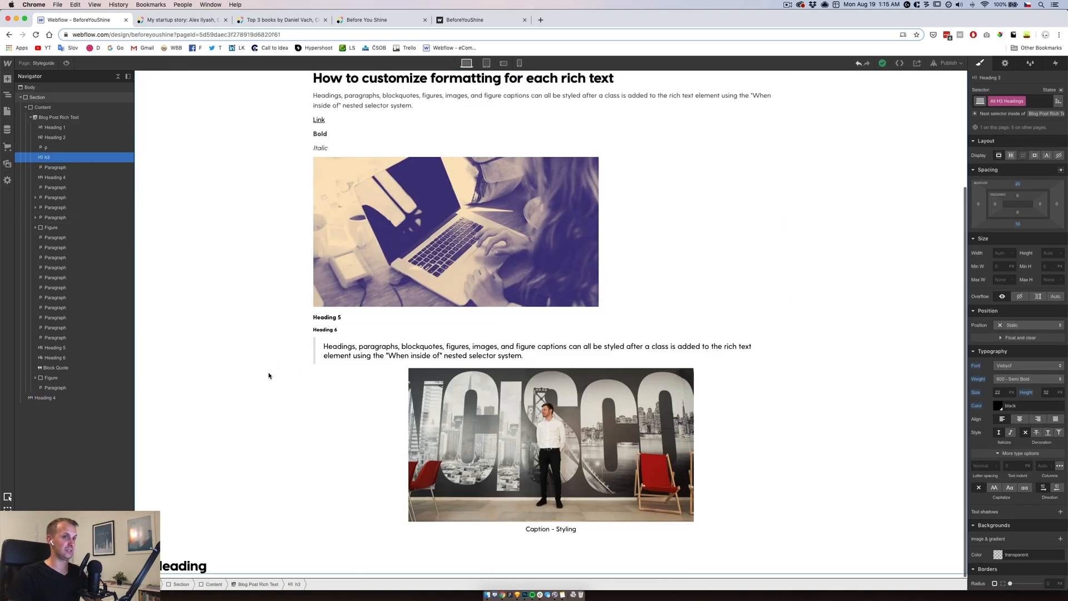
left_click(195, 569)
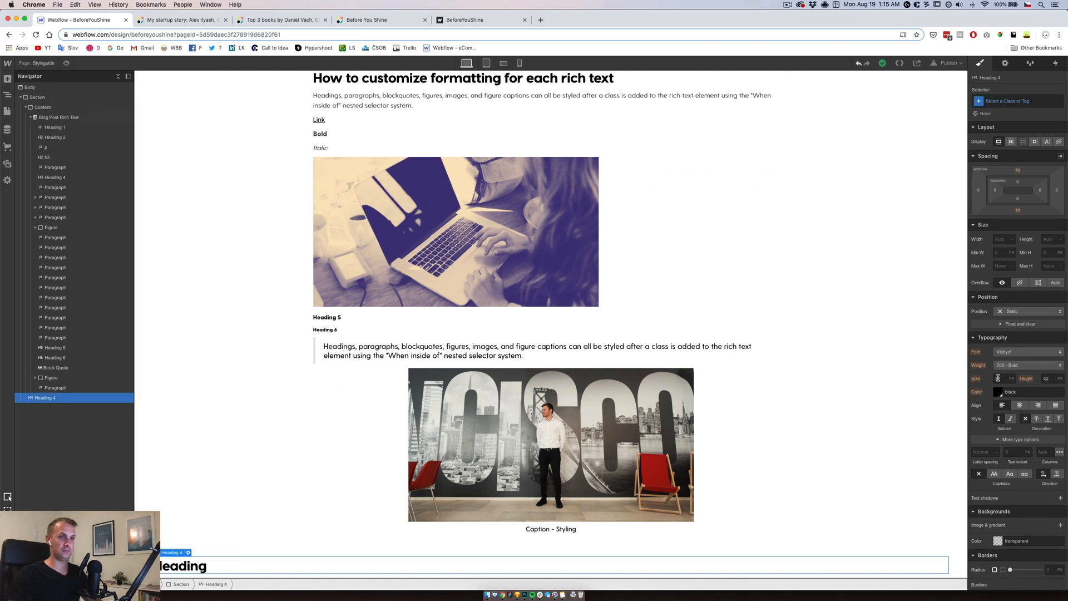
left_click(1016, 102)
left_click(995, 220)
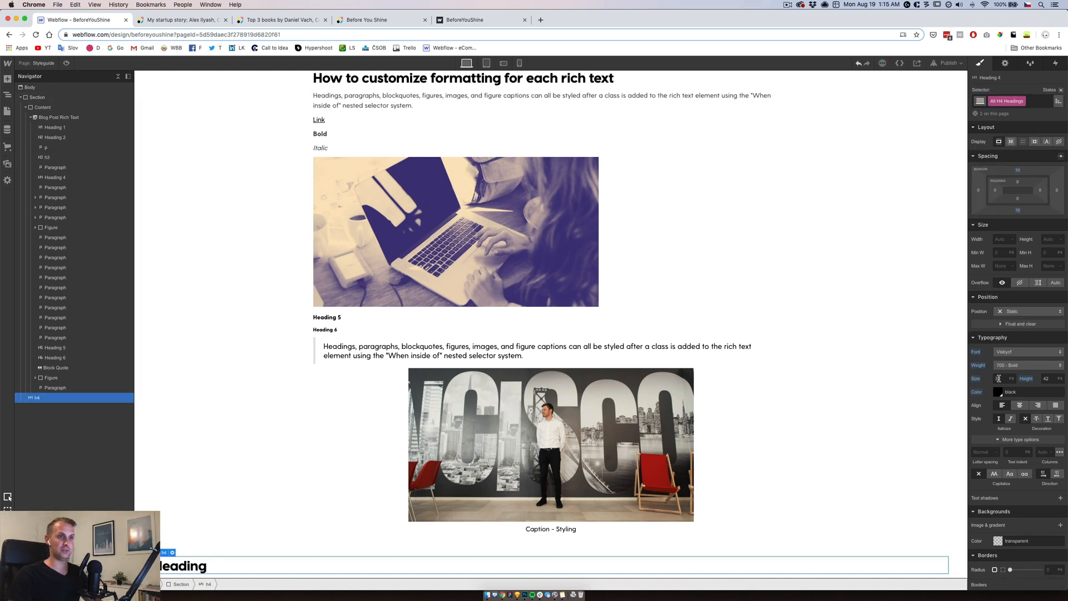
type("20")
key("Tab")
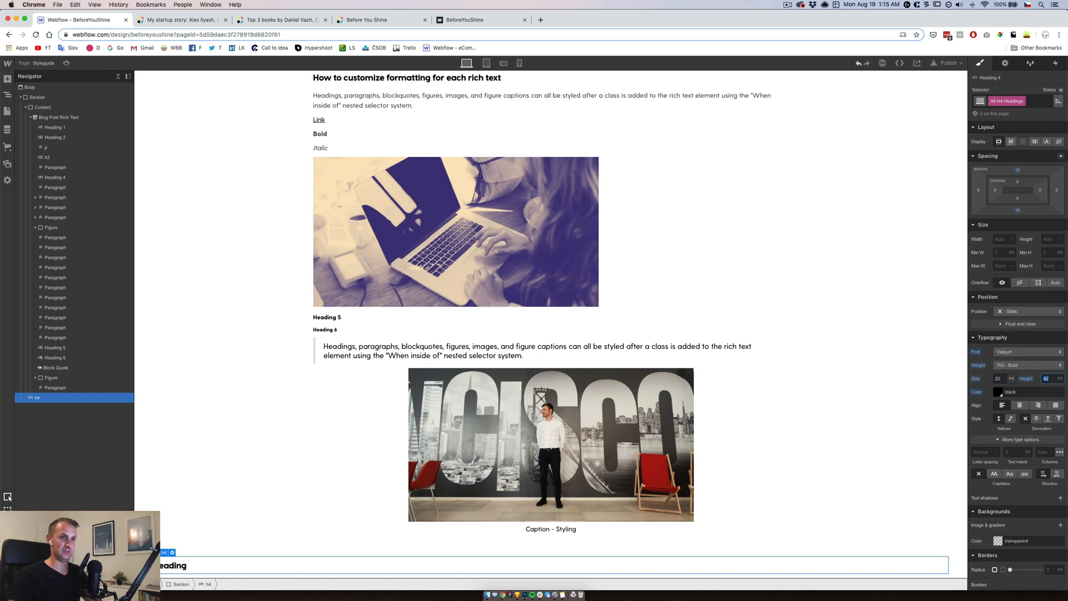
key("Return")
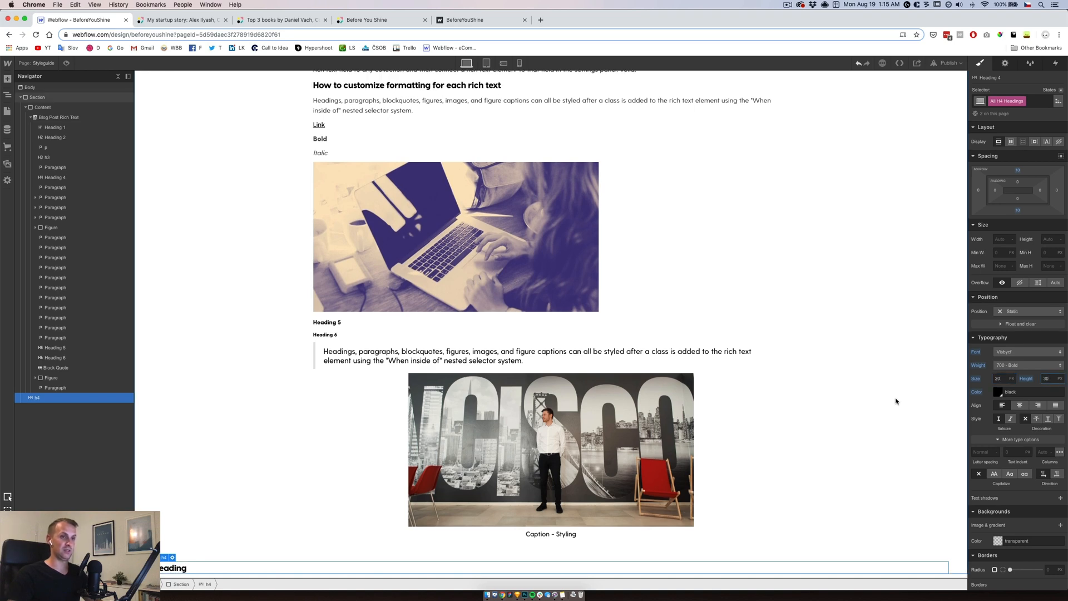
left_click(181, 584)
left_click(184, 569)
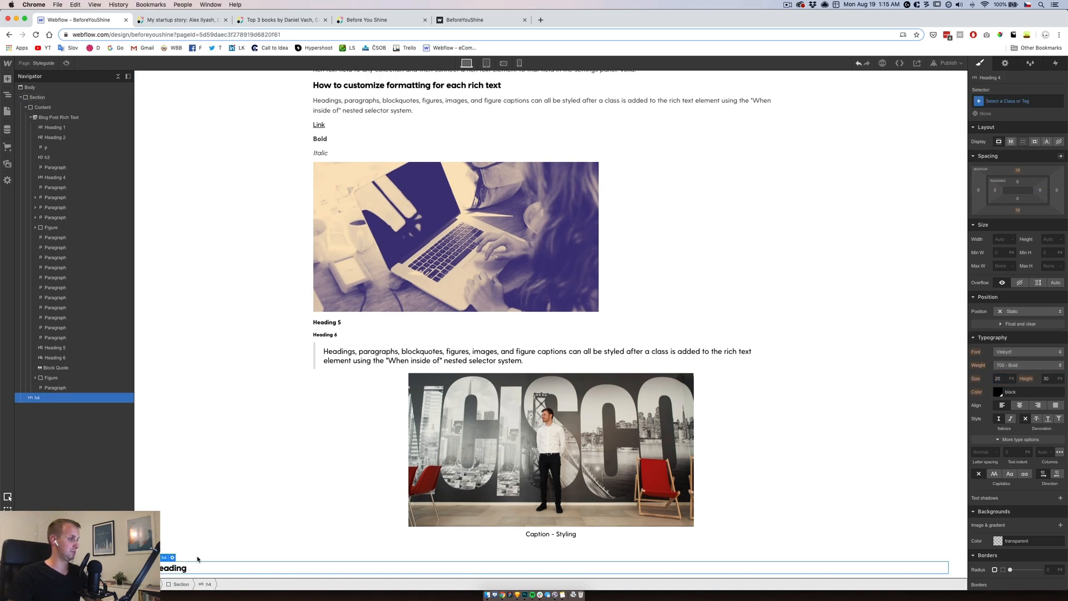
scroll(259, 435, "up", 3)
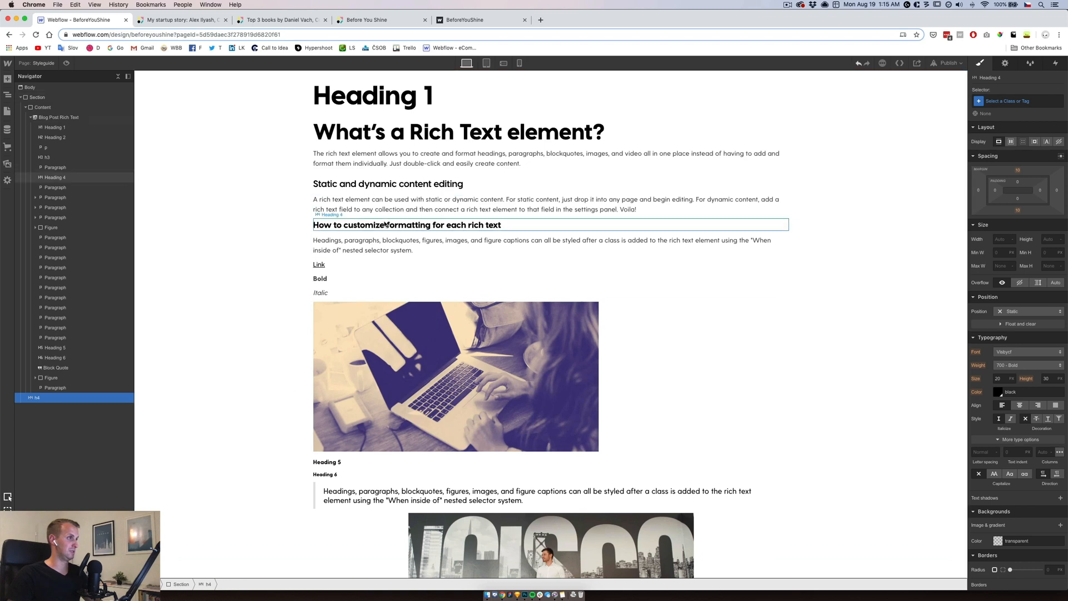
Set the font weight of the All H4 Headings tag to 600 - Semi Bold
scroll(173, 478, "down", 3)
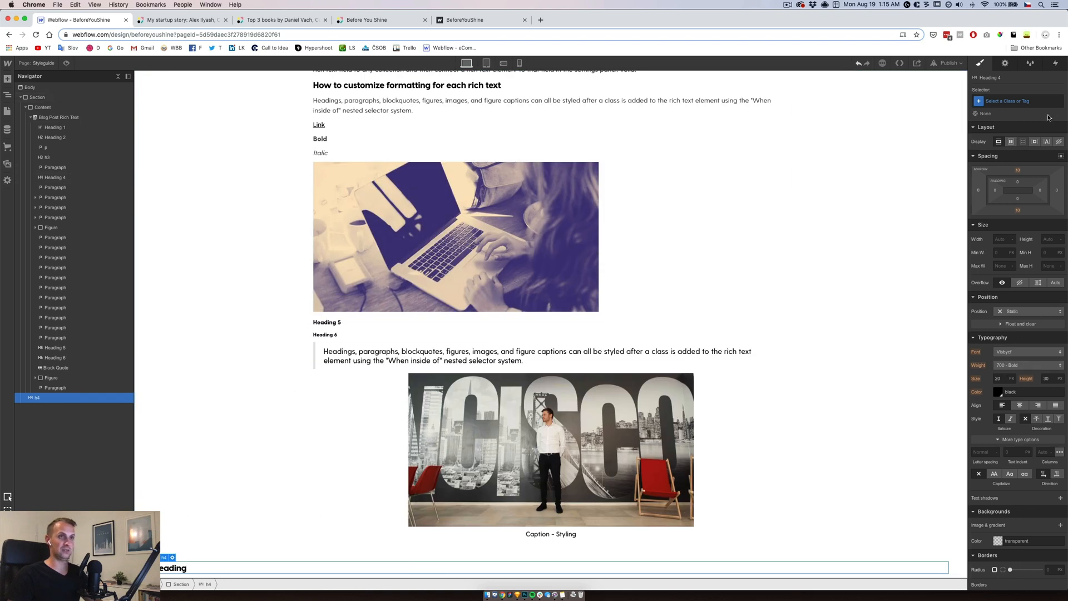
left_click(1010, 101)
left_click(1001, 220)
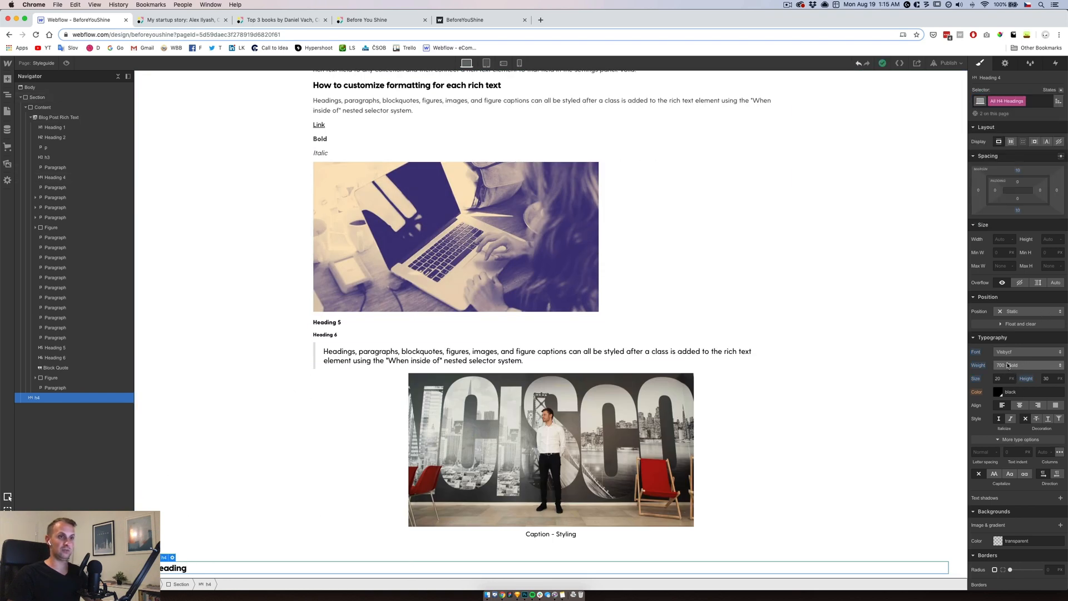
left_click(1015, 366)
left_click(1016, 356)
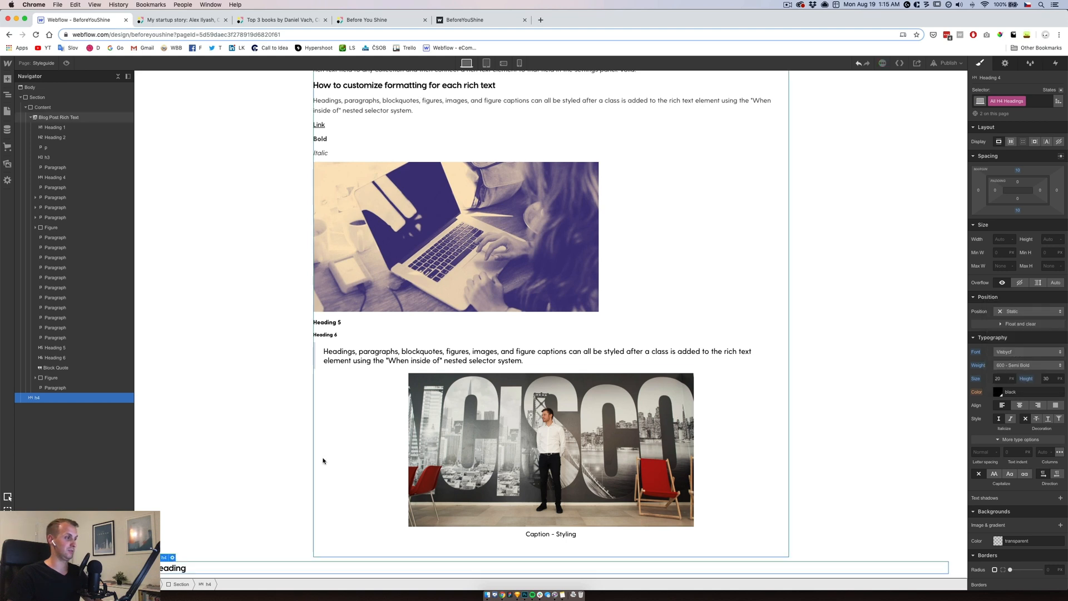
Duplicate the H4 heading below the rich text content and change the copy's heading type to H5
left_click(186, 568)
key("super+c")
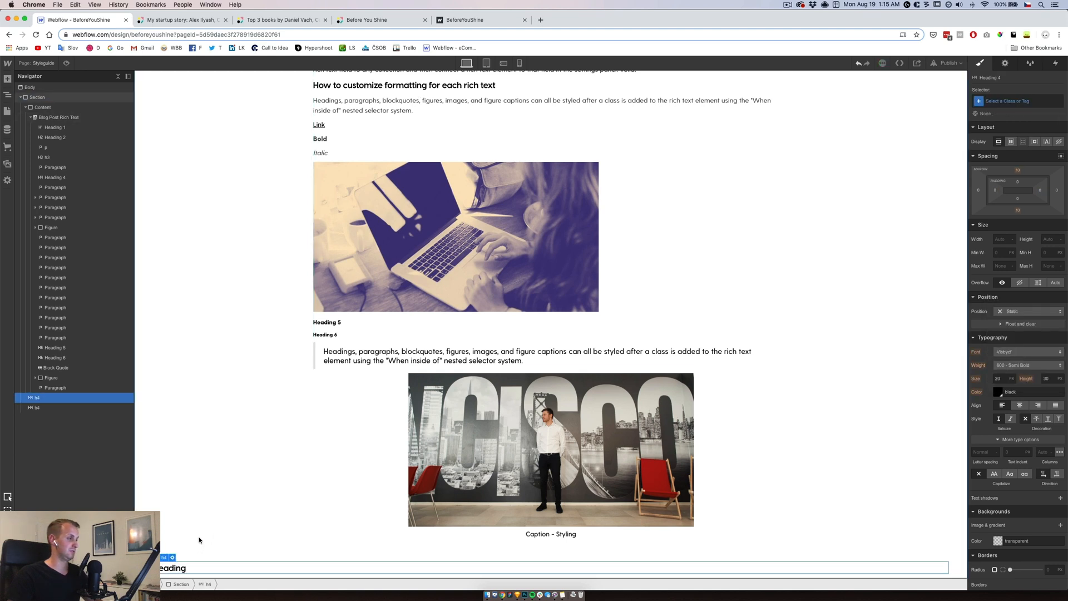
scroll(195, 544, "down", 1)
left_click(177, 564)
left_click(172, 557)
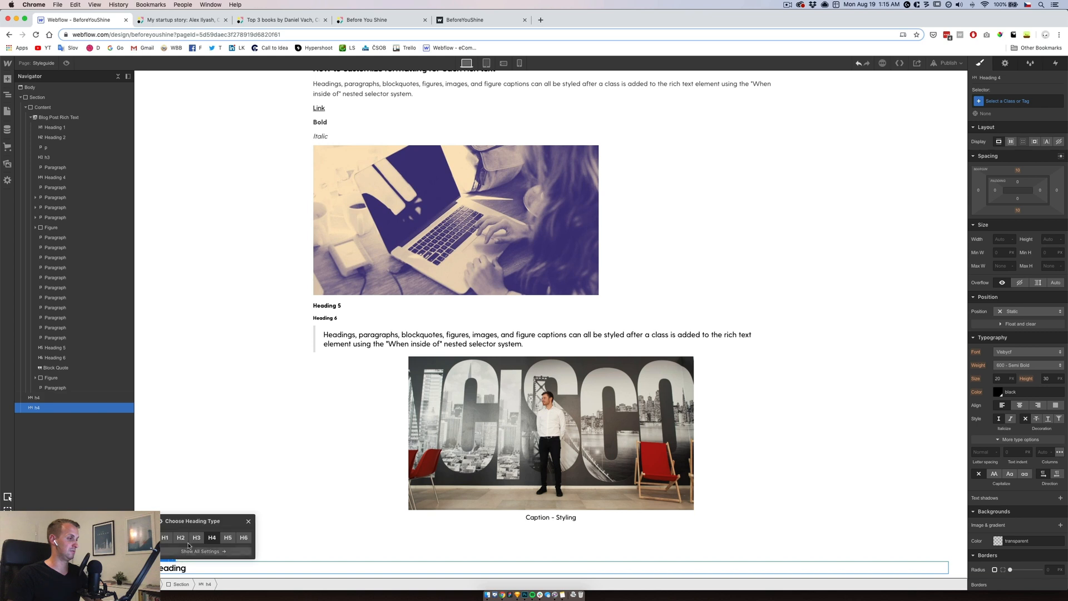
left_click(227, 538)
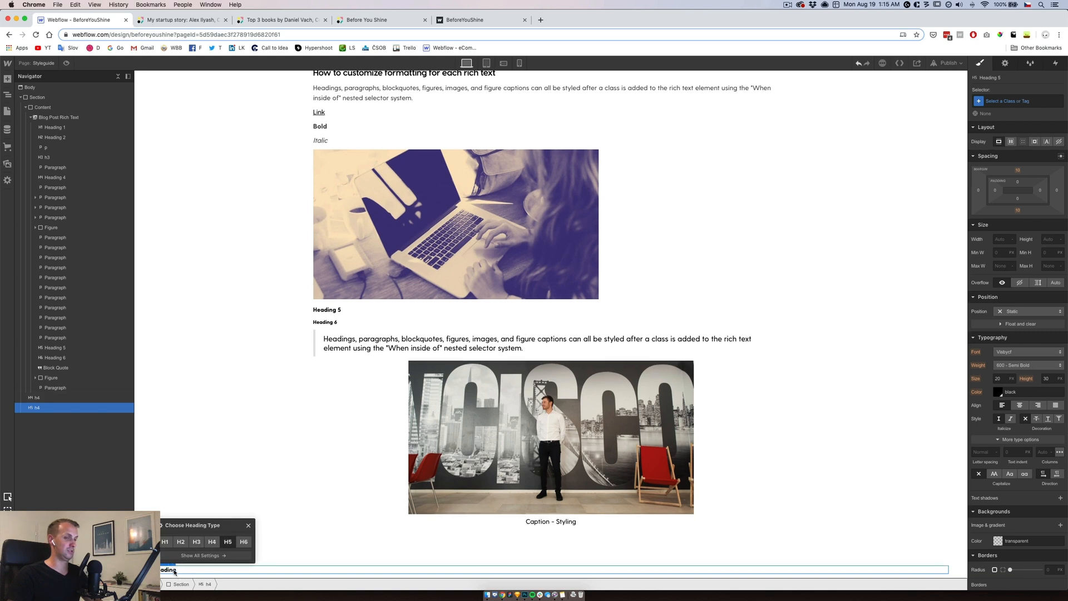
Set the All H5 Headings tag to size 18 px and line height 28 px
left_click(1011, 104)
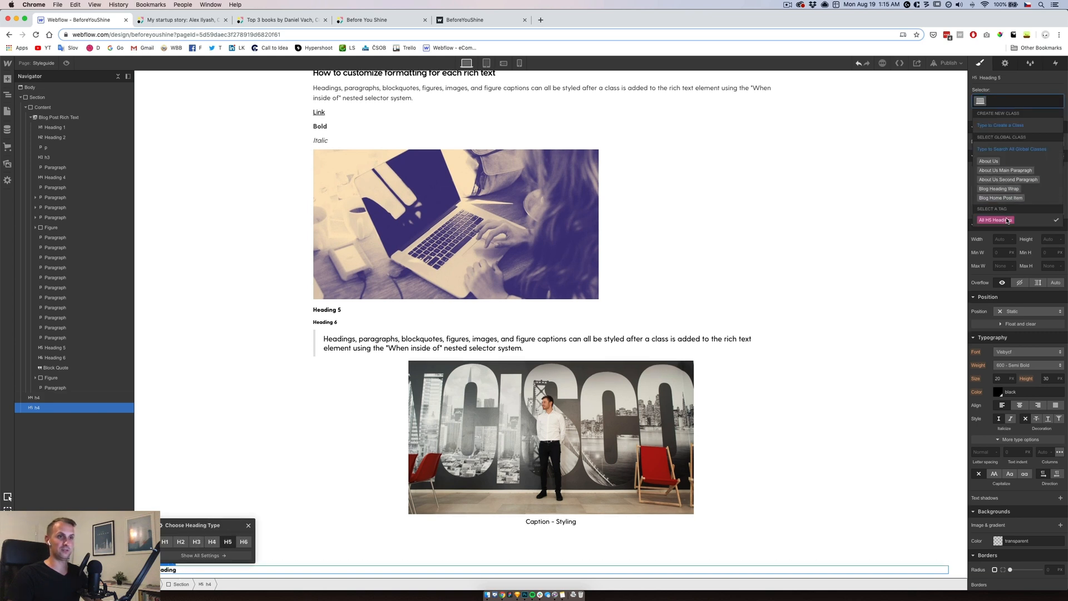
left_click(1008, 220)
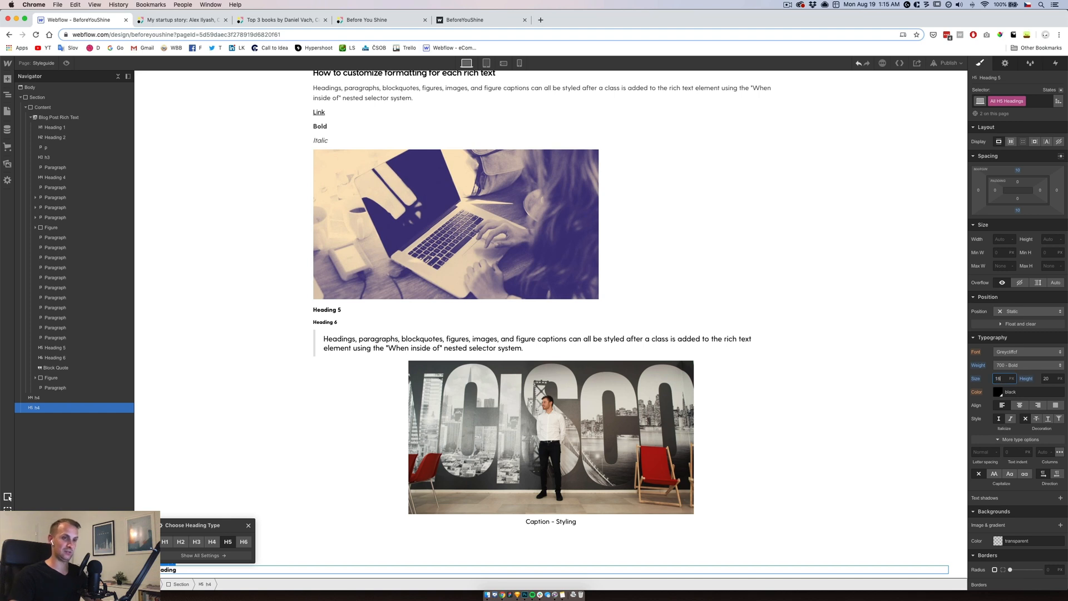
key("Return")
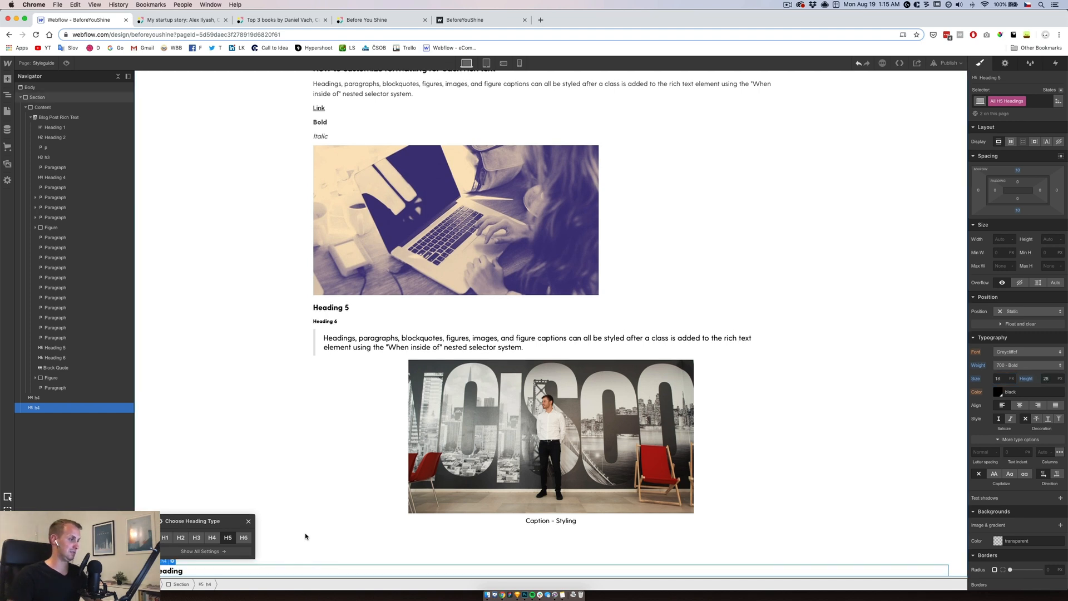
left_click(267, 553)
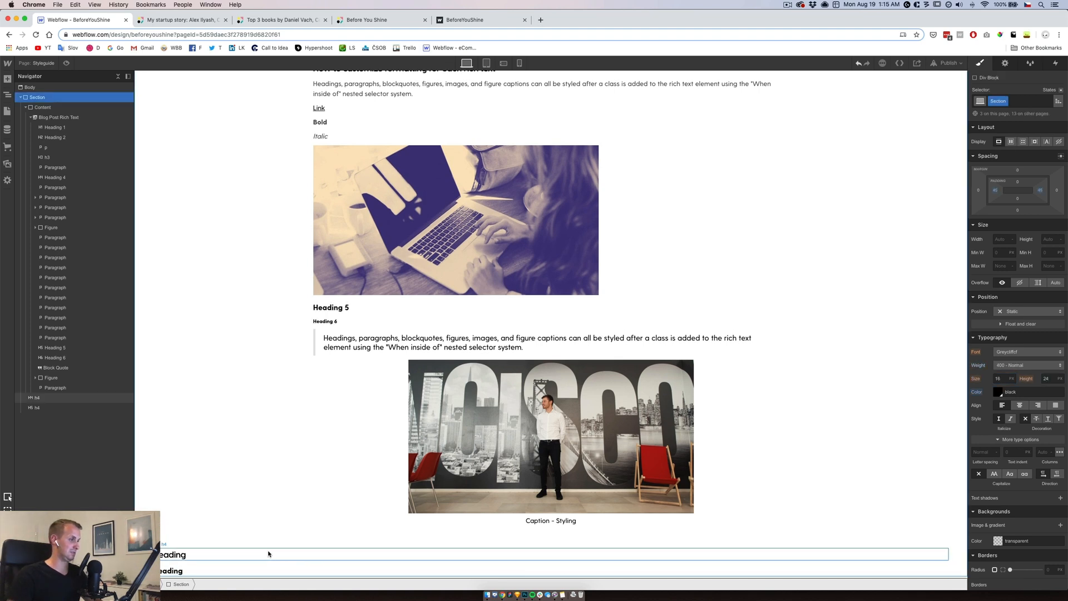
Set the All H5 Headings tag to the Visbycf font with weight 600 - Semi Bold
left_click(191, 571)
key("super+Return")
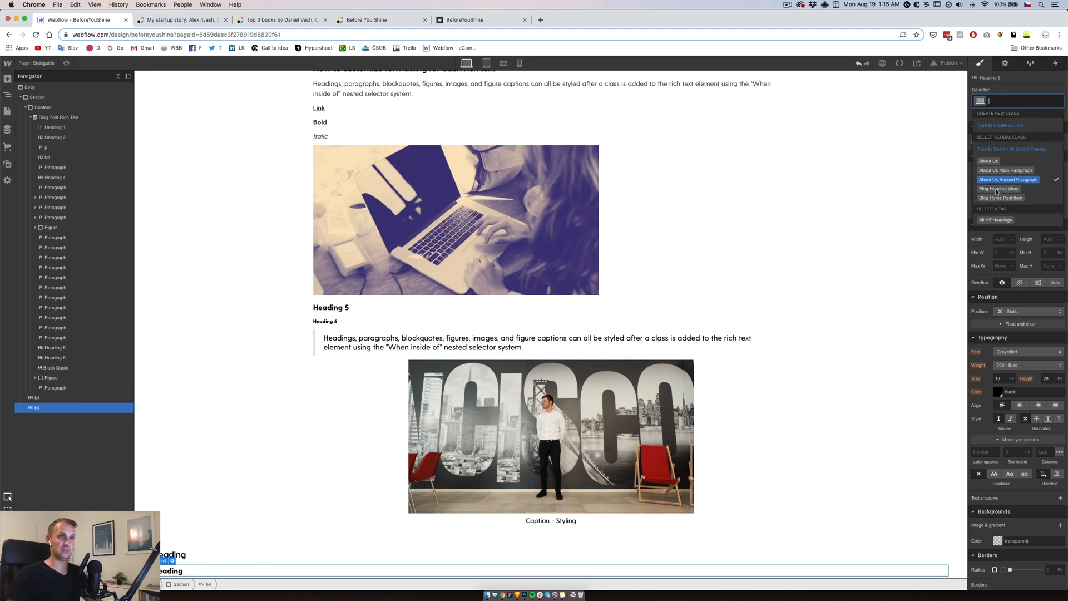
left_click(996, 220)
left_click(1004, 352)
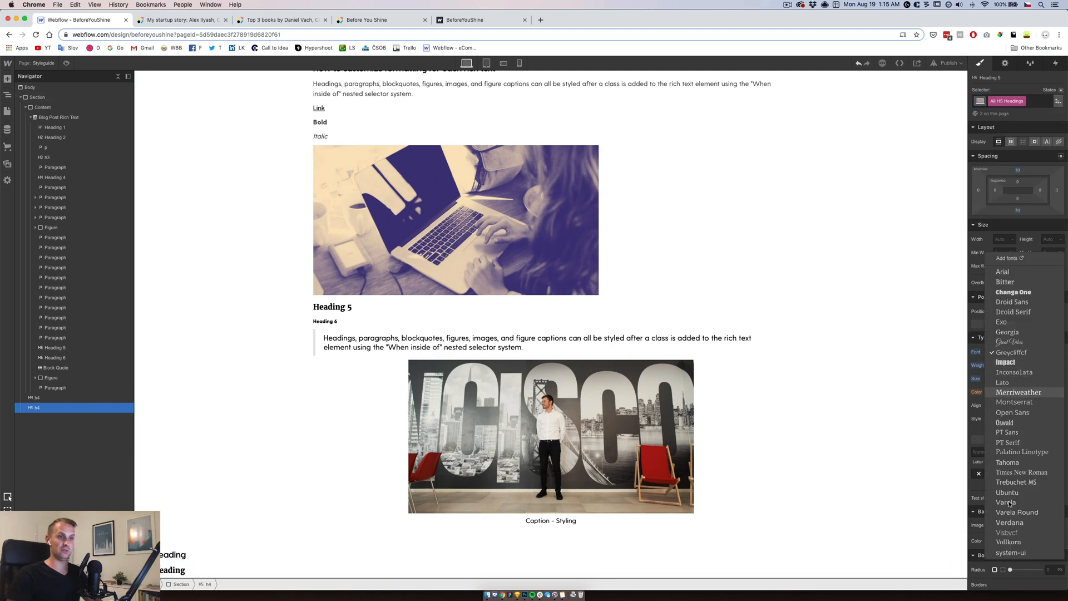
left_click(1012, 532)
left_click(1012, 365)
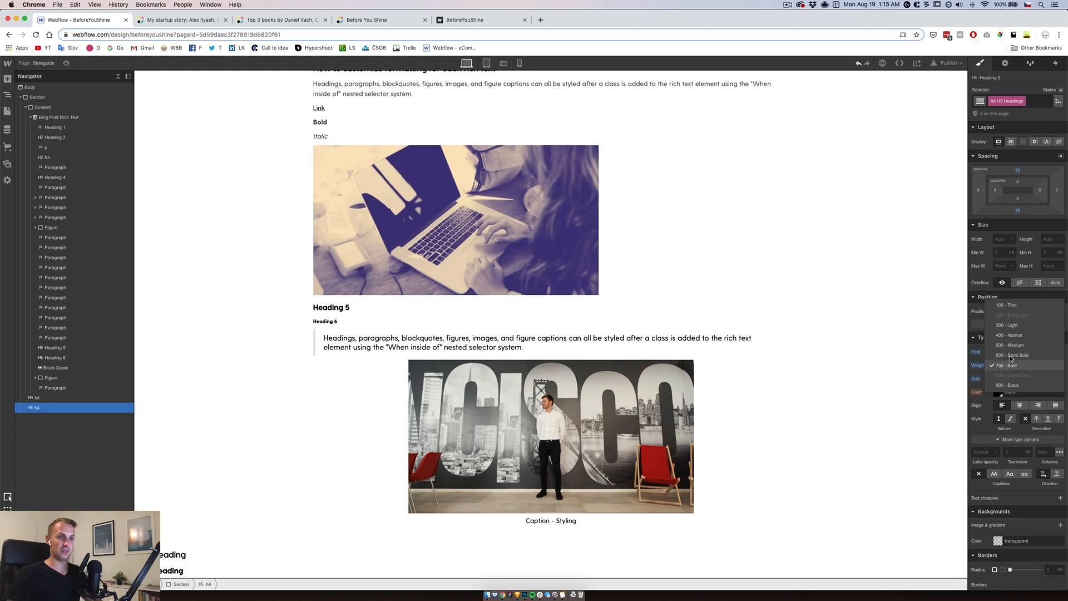
left_click(1011, 356)
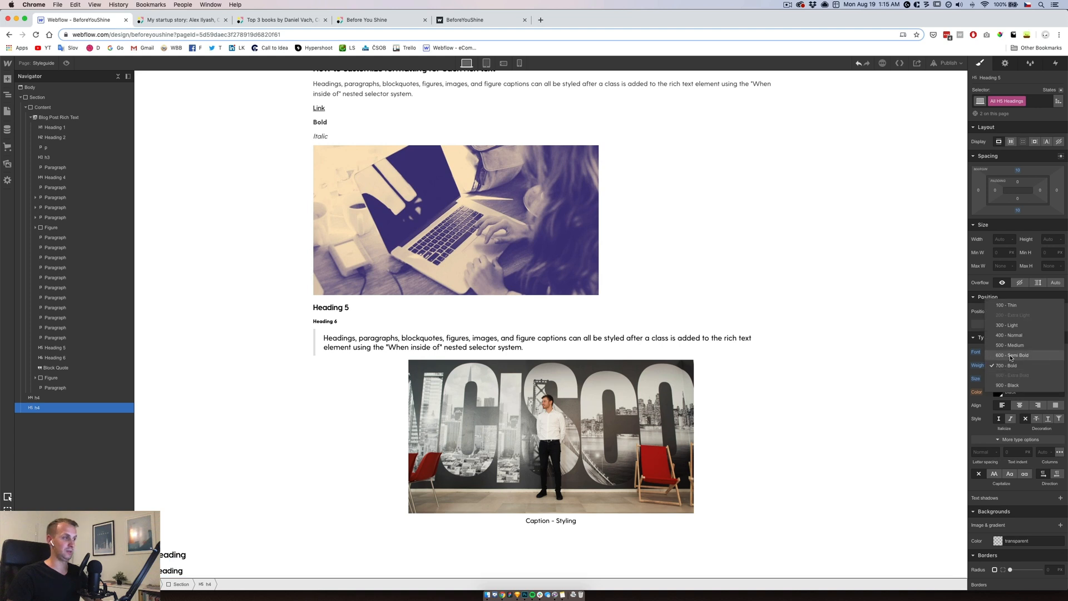
Duplicate the H5 heading below the rich text content and change the copy's heading type to H6
left_click(187, 558)
key("super+v")
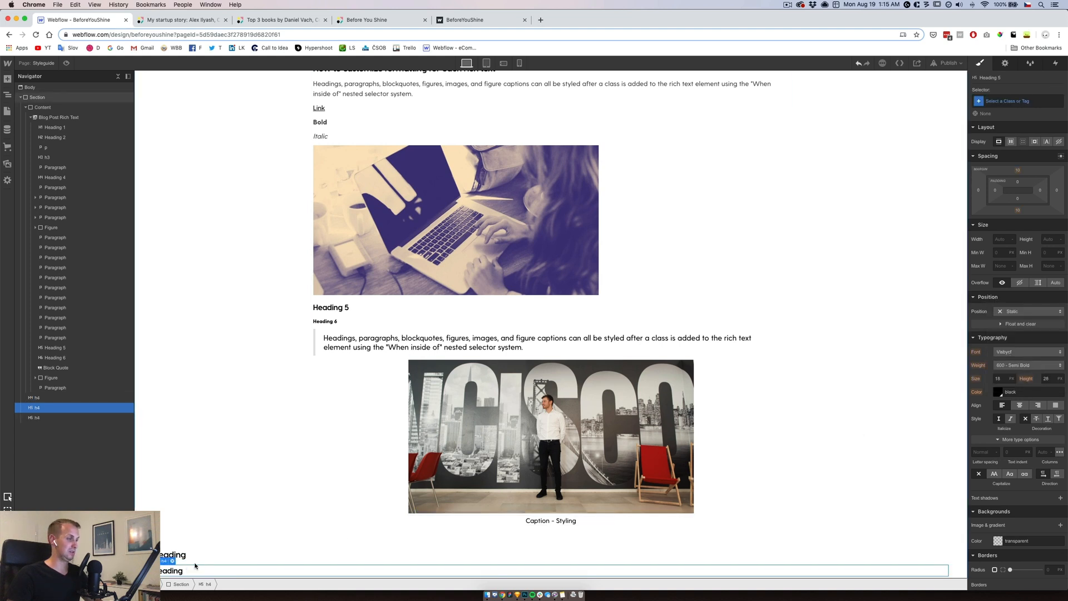
left_click(172, 559)
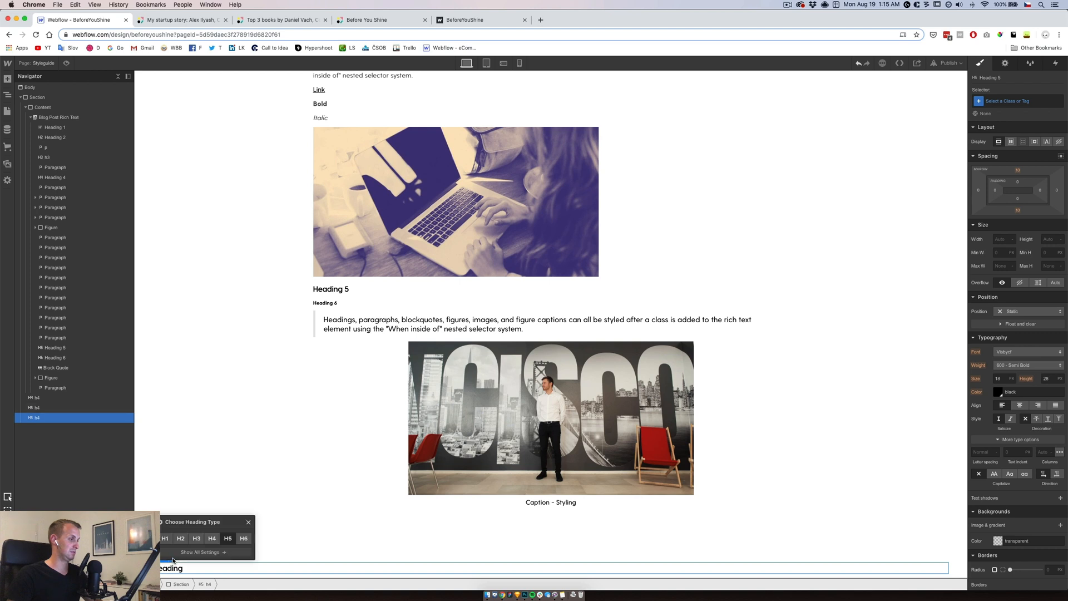
left_click(244, 538)
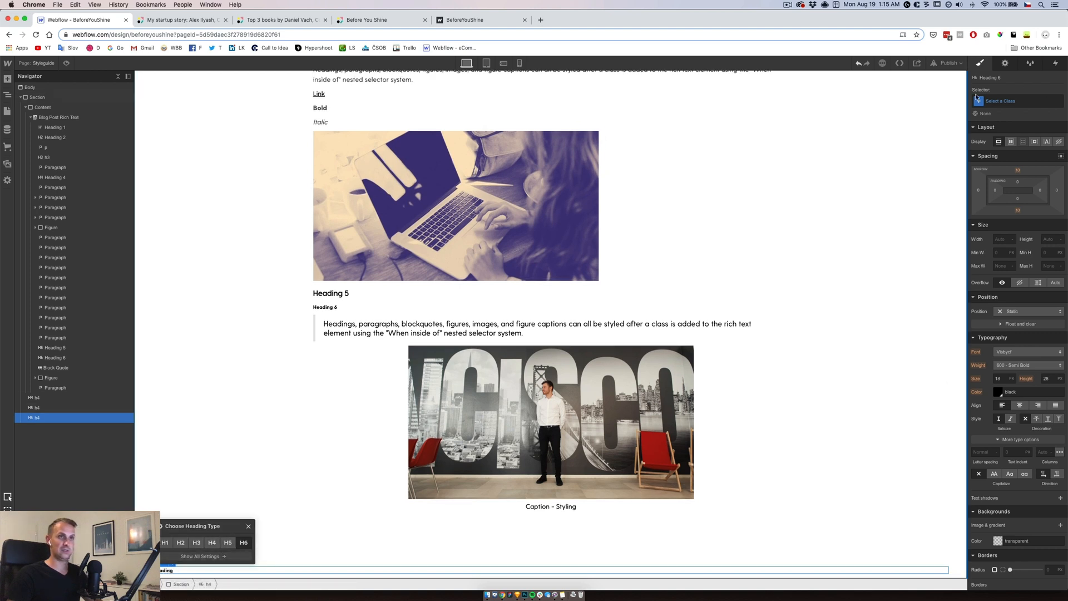
Set the All H6 Headings tag to the Visbycf font, size 16 px, line height 24 px and weight 600 - Semi Bold
left_click(995, 99)
left_click(1001, 219)
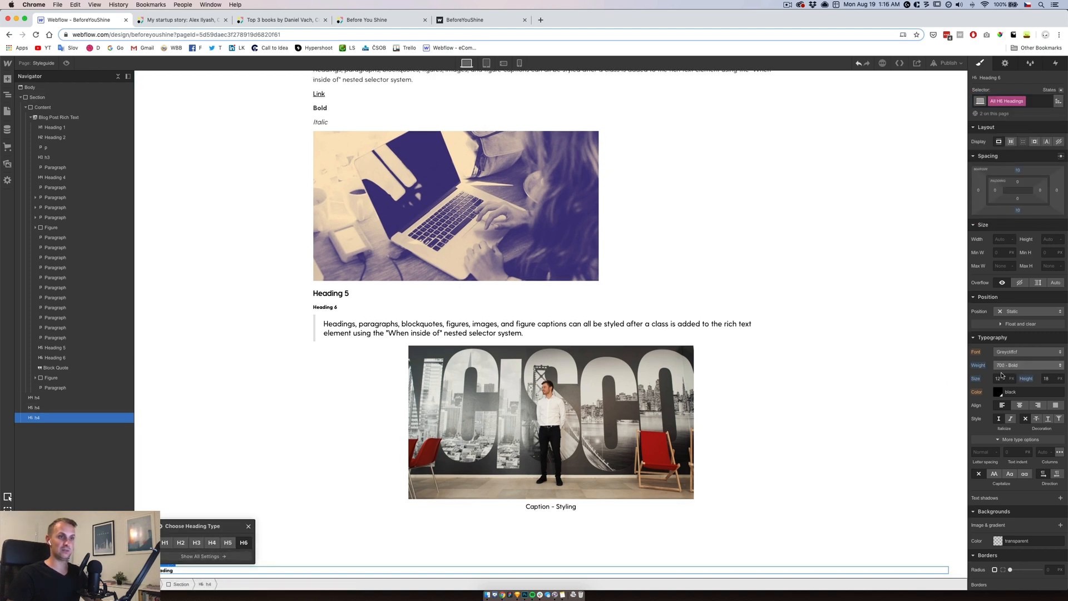
left_click(1010, 352)
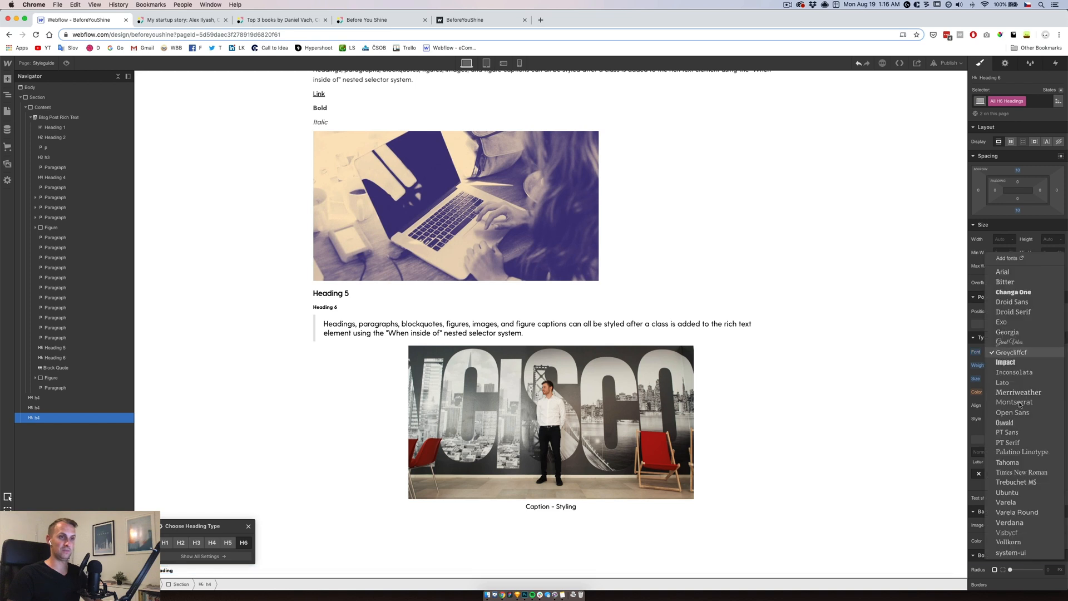
left_click(1007, 533)
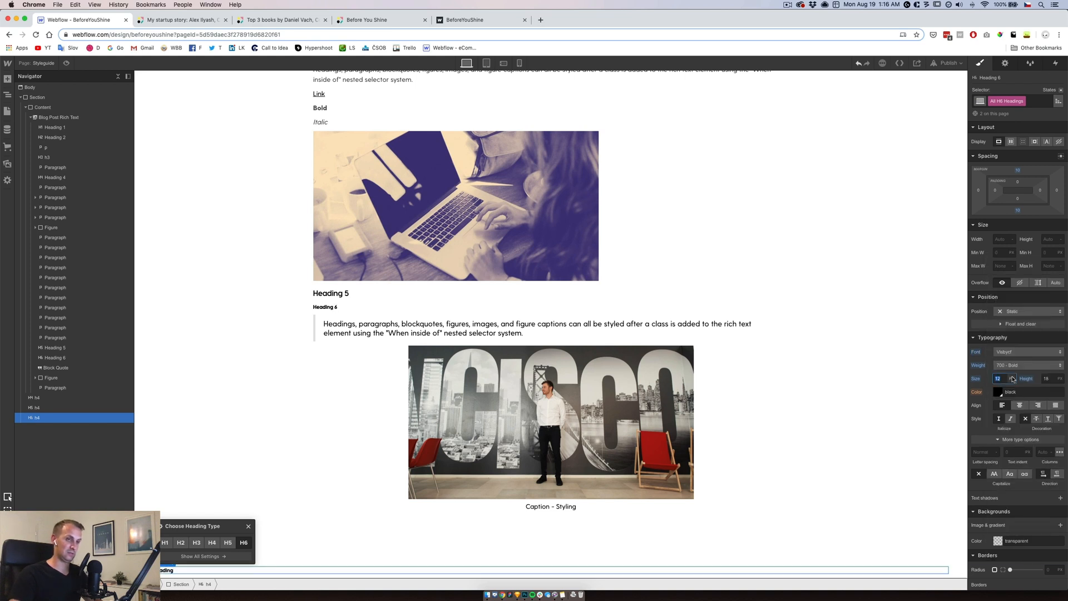
type("16")
key("Tab")
type("2")
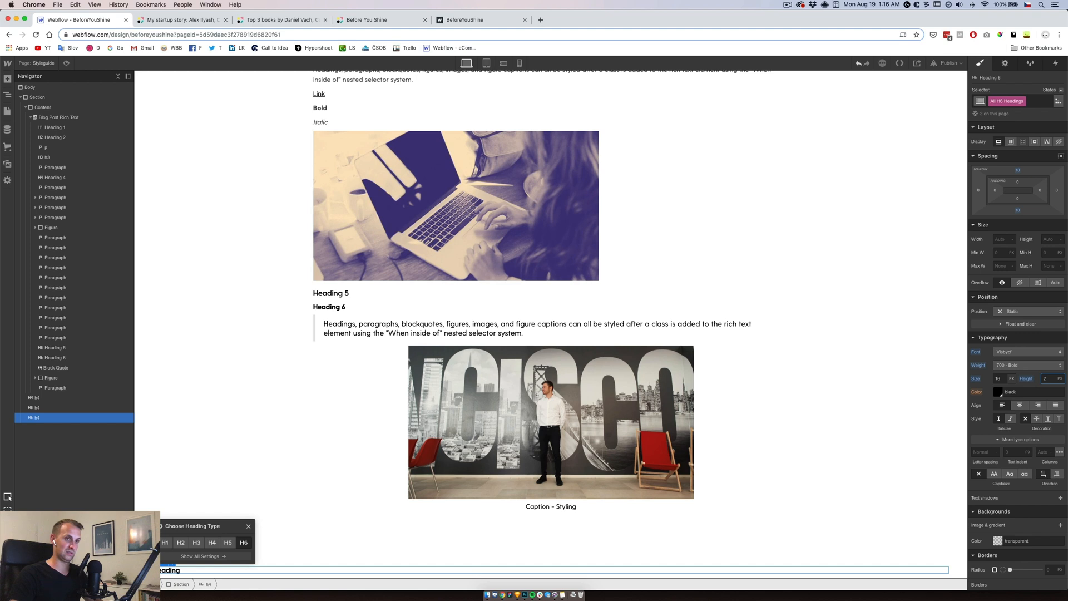
type("4")
key("Return")
left_click(1009, 365)
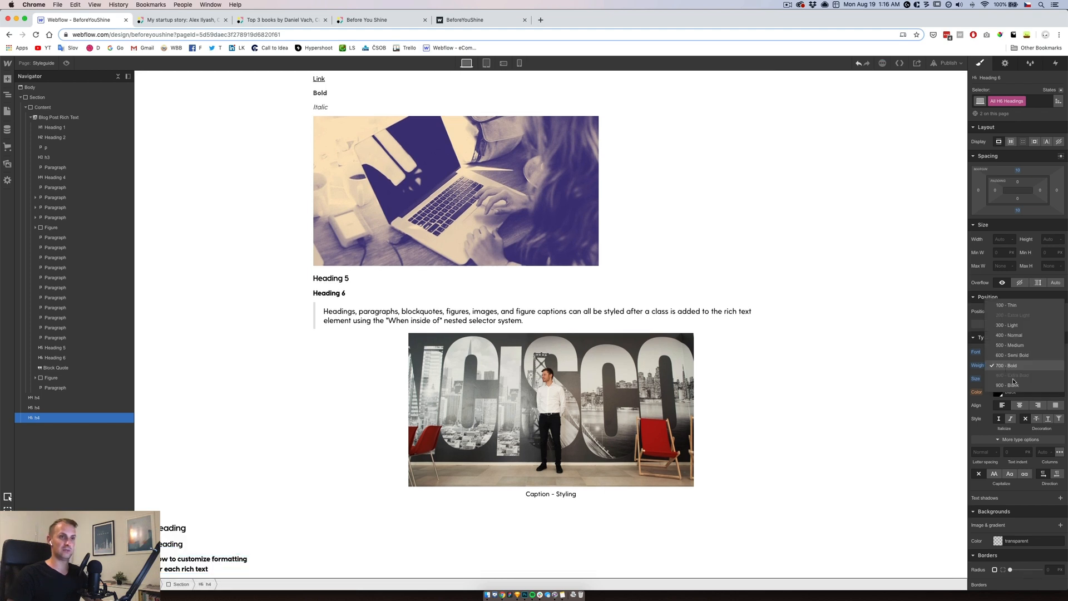
left_click(1013, 355)
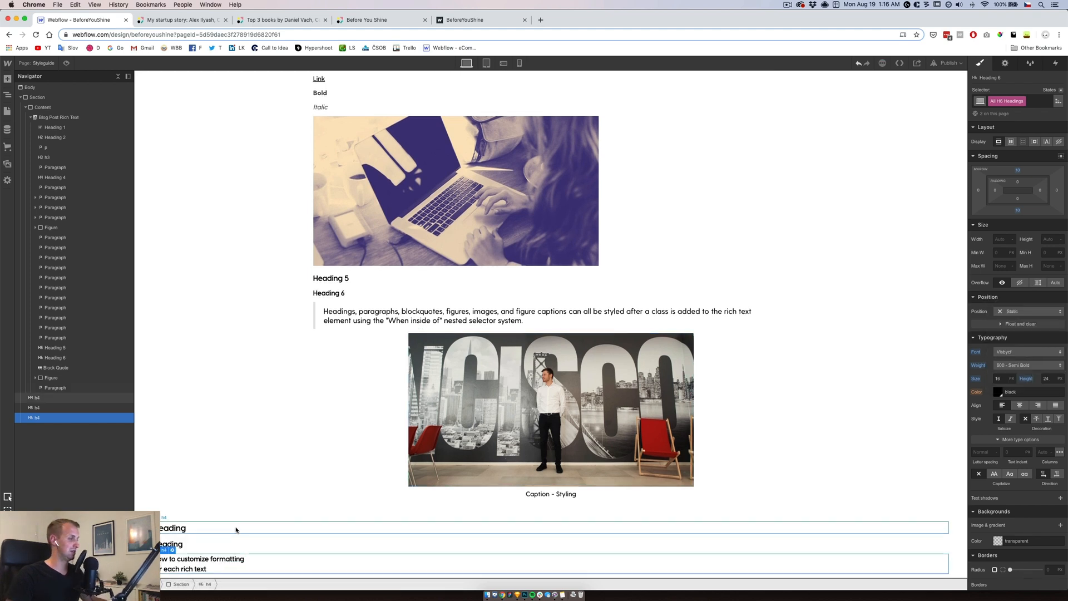
Remove the helper H4, H5 and H6 headings from below the rich text content
left_click(181, 584)
left_click(183, 566)
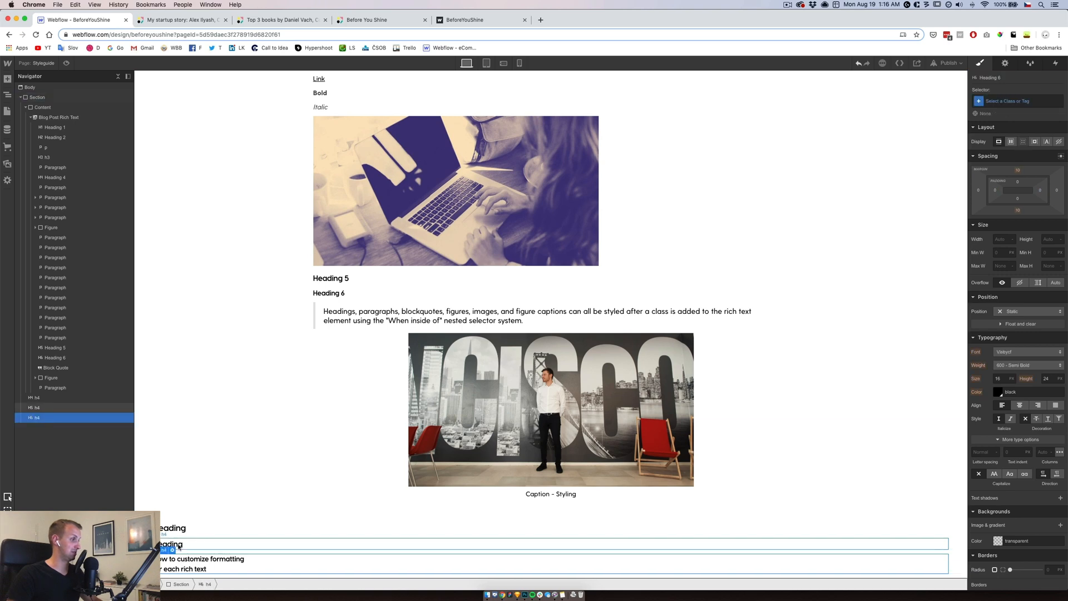
left_click(179, 543)
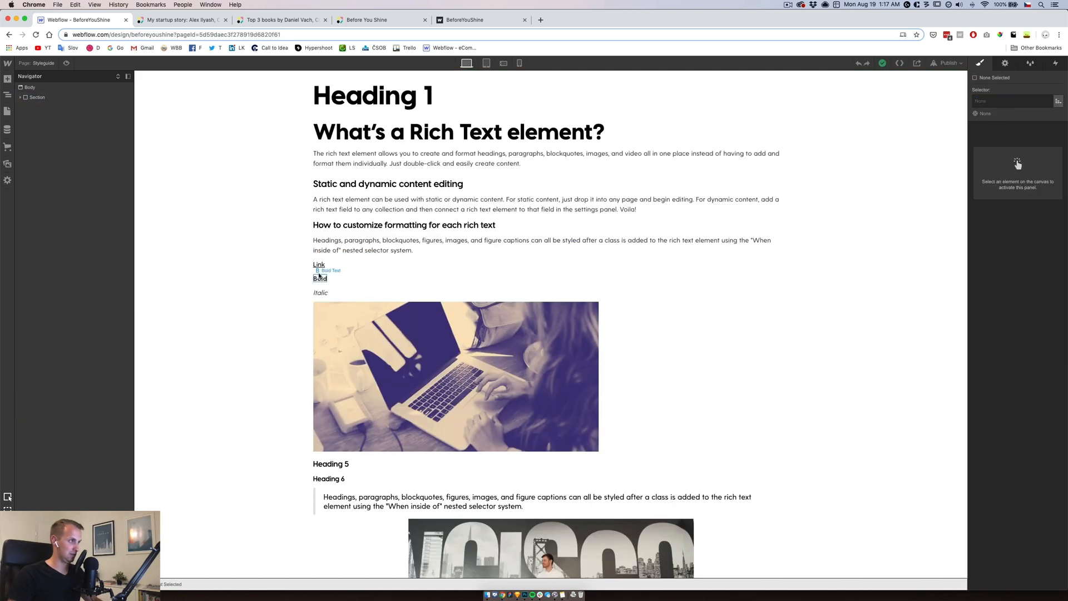
Select the sample link inside the rich text and check which styling options it offers
left_click(325, 266)
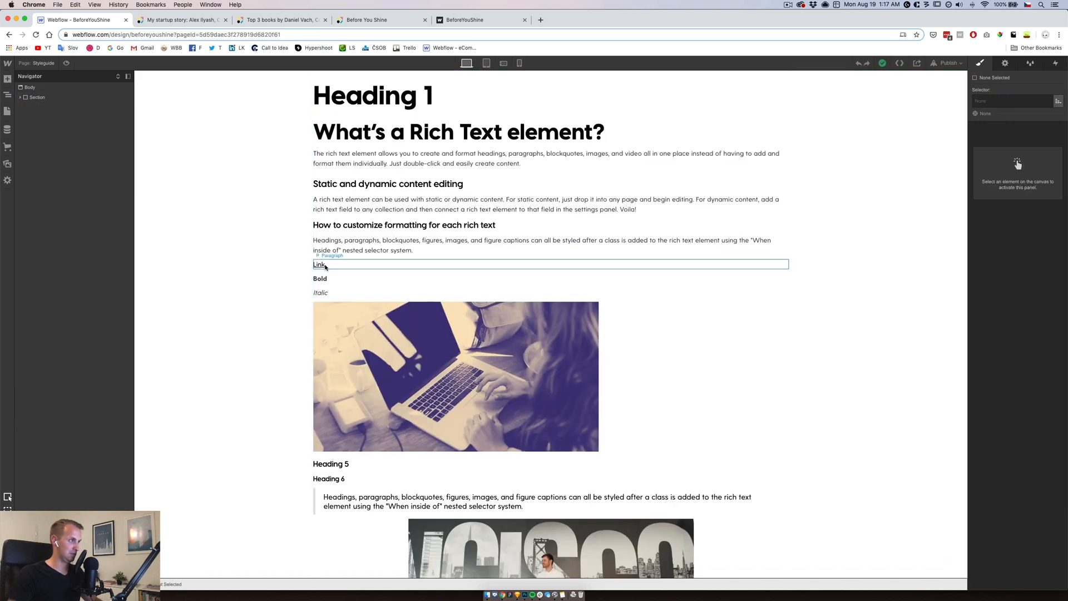
left_click(323, 266)
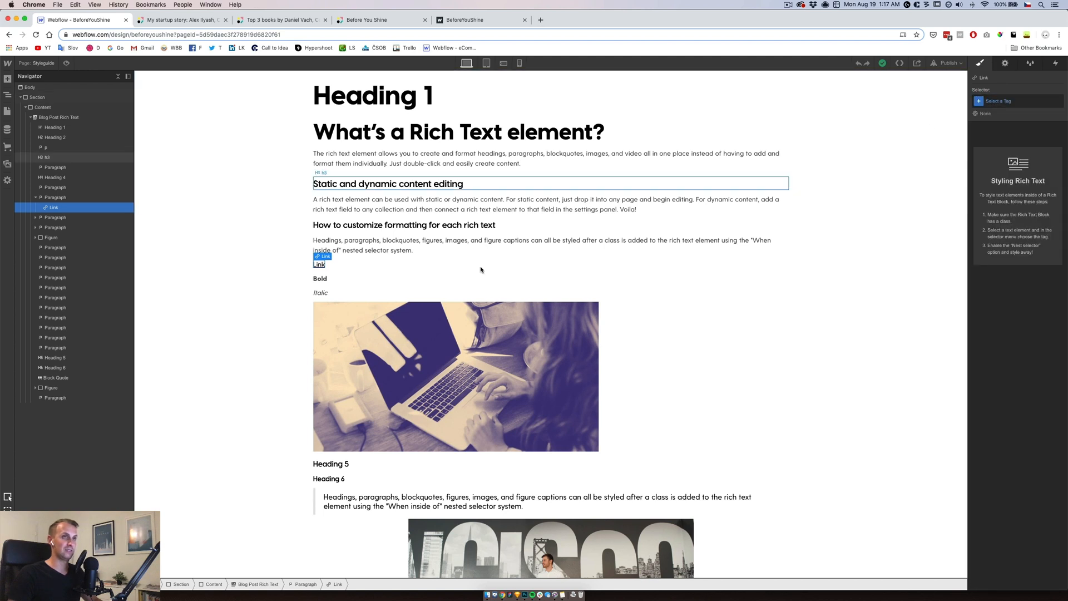
scroll(270, 365, "down", 3)
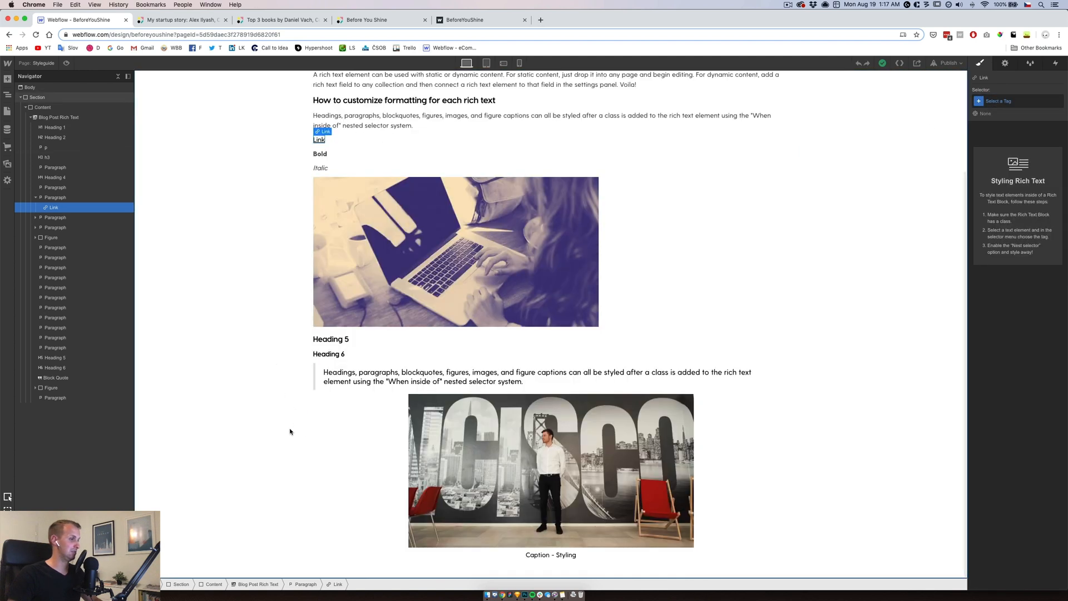
Open the Home page and select the Facebook link in the About Us section
left_click(8, 111)
left_click(39, 126)
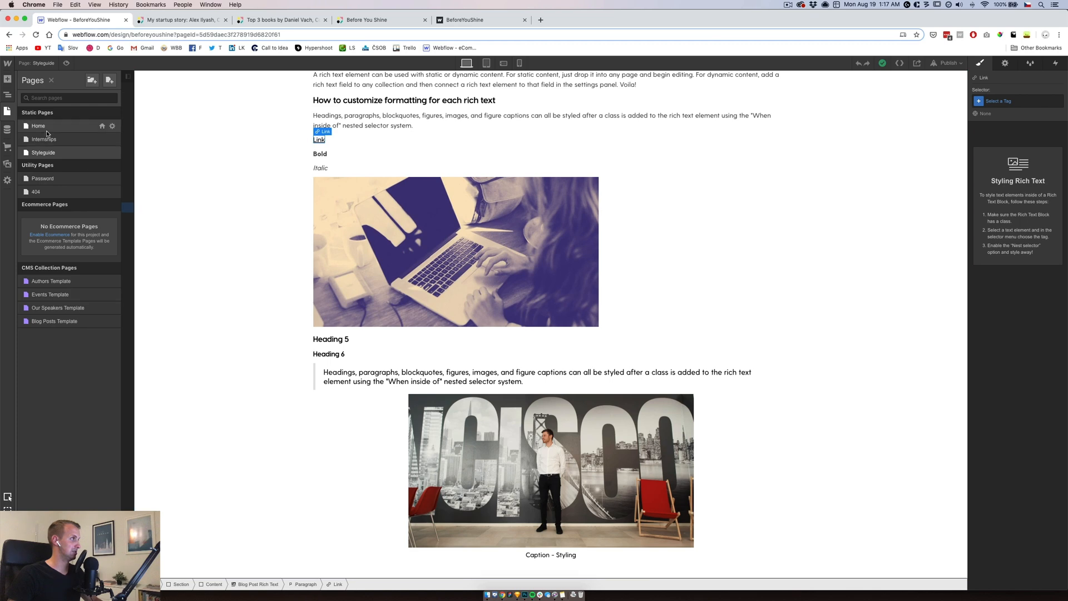
scroll(553, 415, "down", 15)
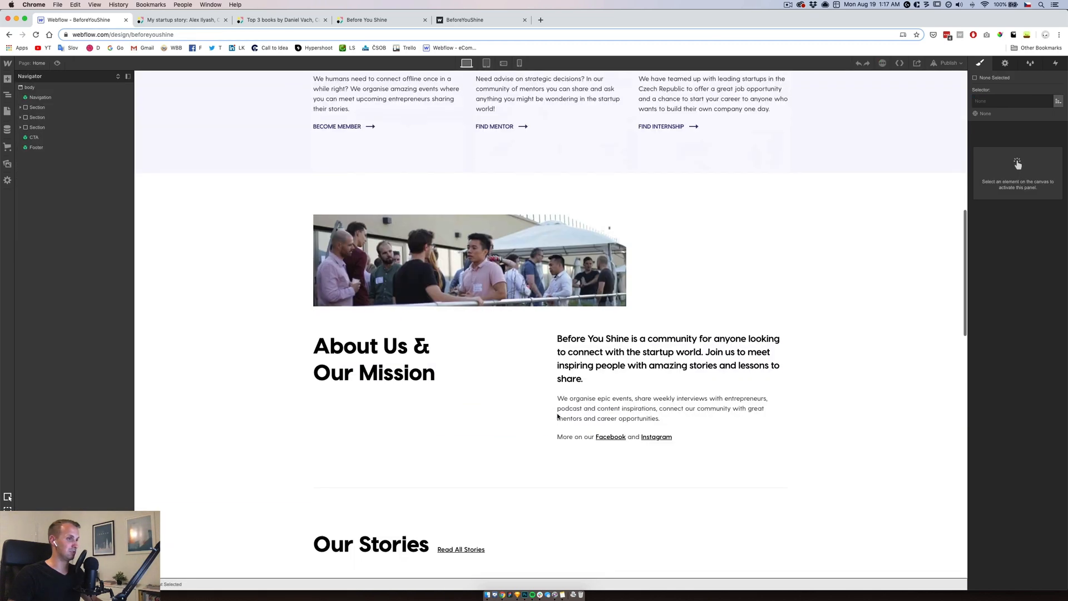
left_click(610, 428)
Switch to the link's inherited All Links tag and set its font weight to 500 - Medium
left_click(1038, 102)
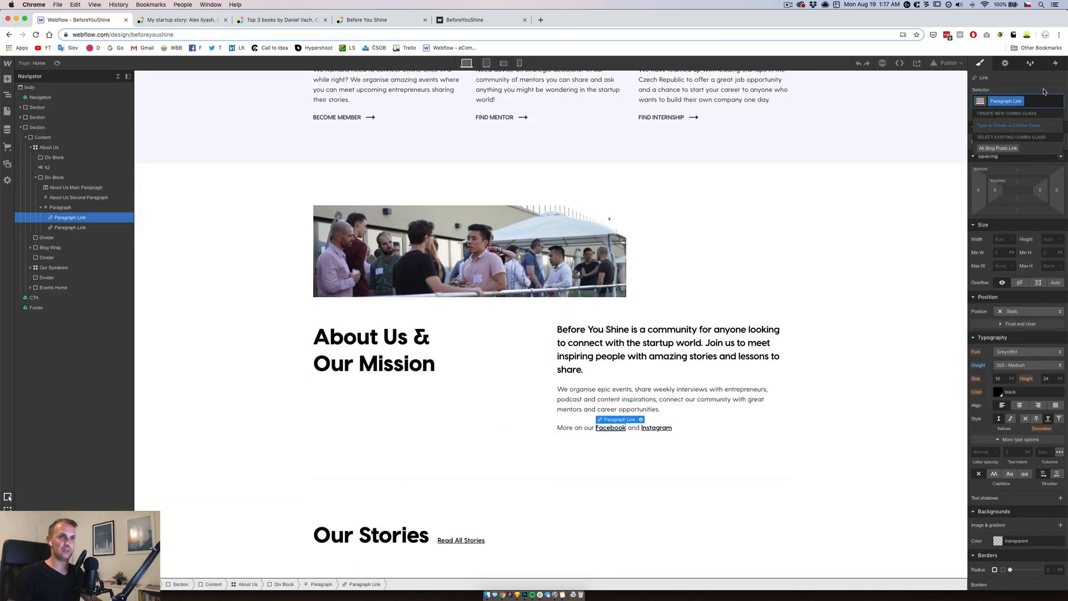
left_click(1038, 87)
left_click(1057, 101)
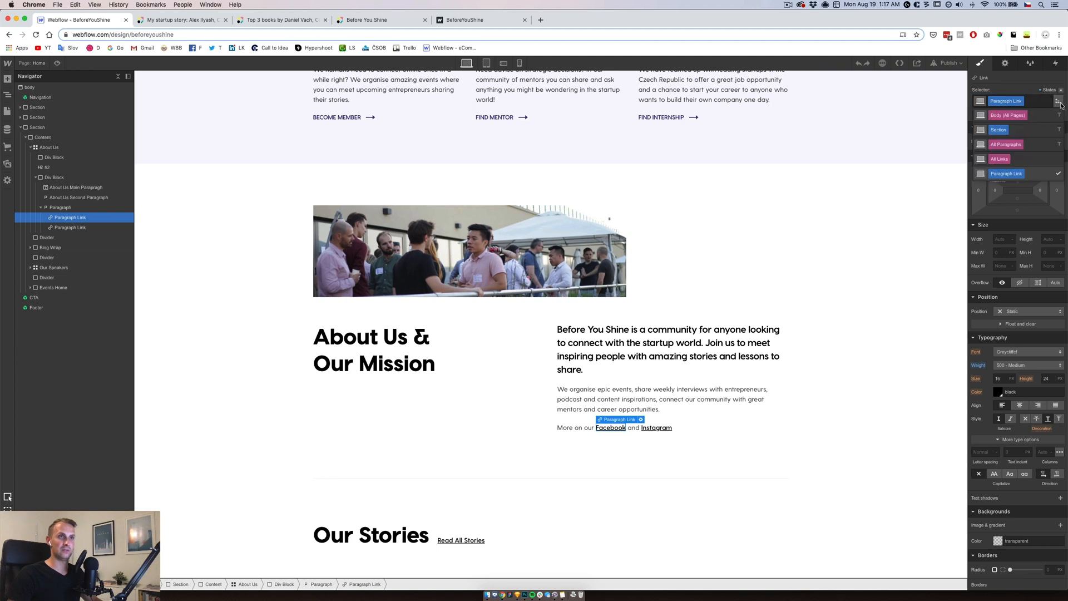
left_click(1007, 158)
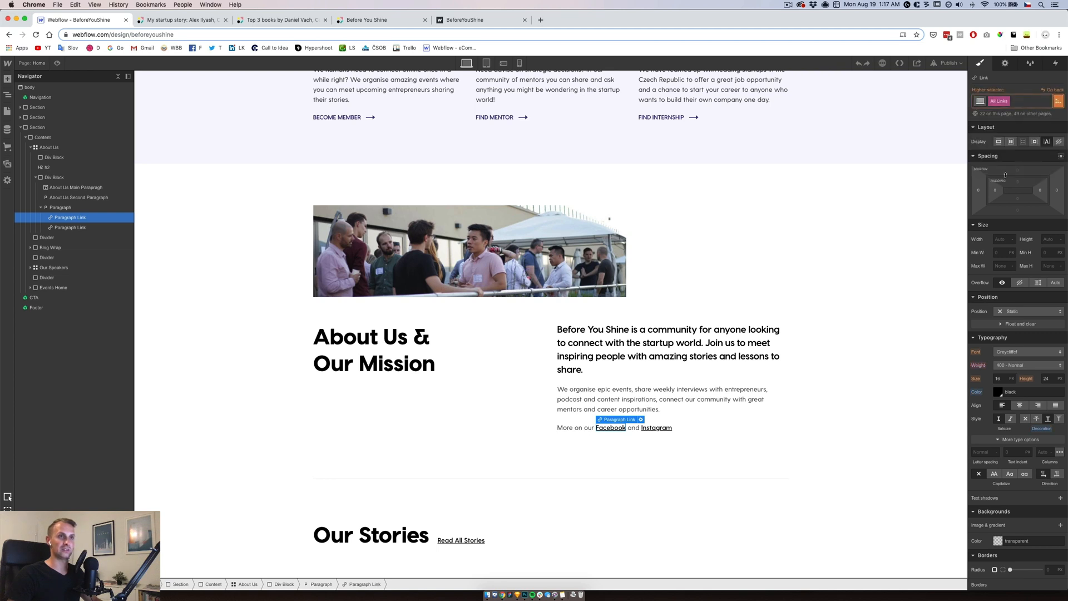
left_click(1007, 366)
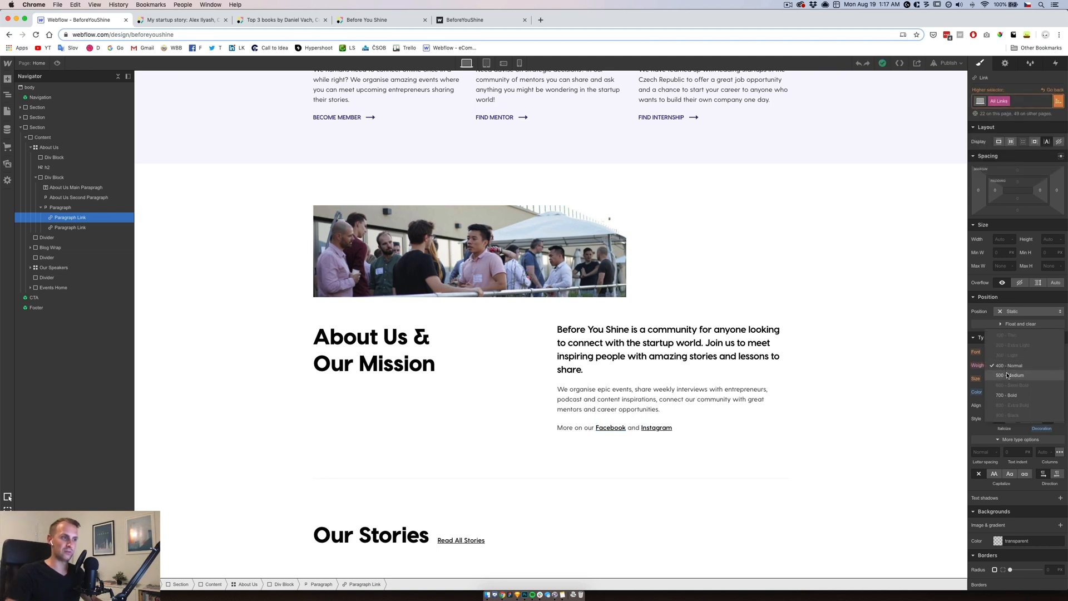
left_click(1008, 376)
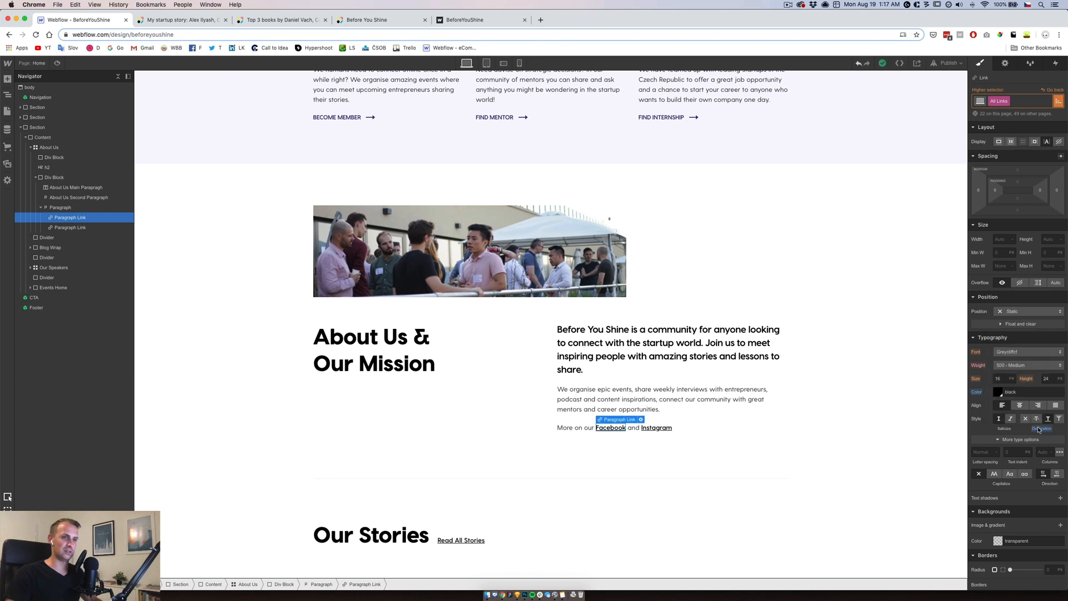
Remove the Paragraph Link class from the Facebook link and select the All Links tag for it
left_click(1052, 90)
left_click(1034, 101)
key("BackSpace")
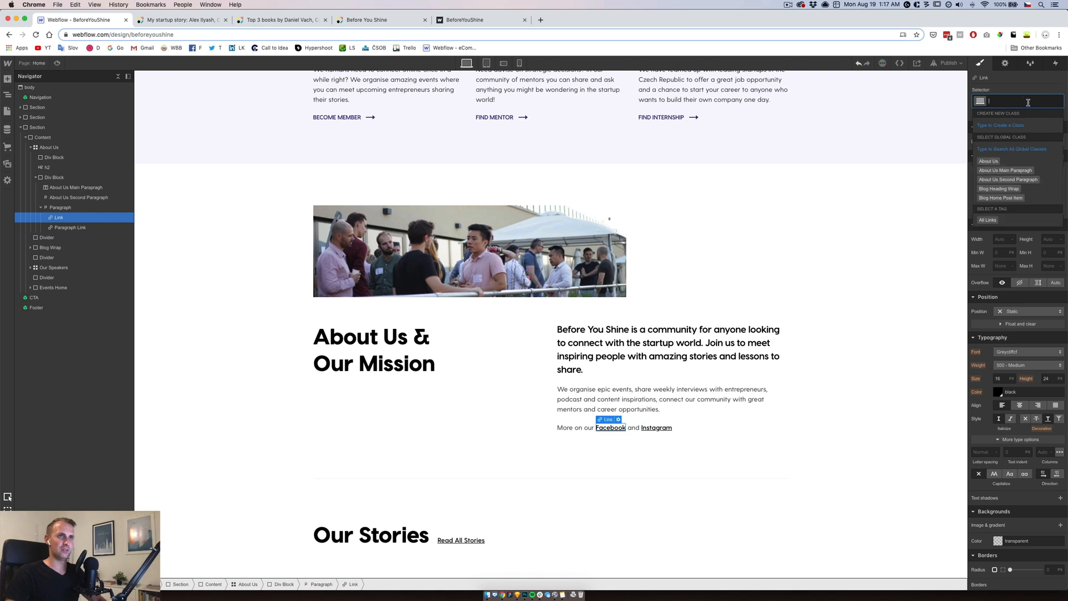
left_click(1013, 89)
left_click(1006, 101)
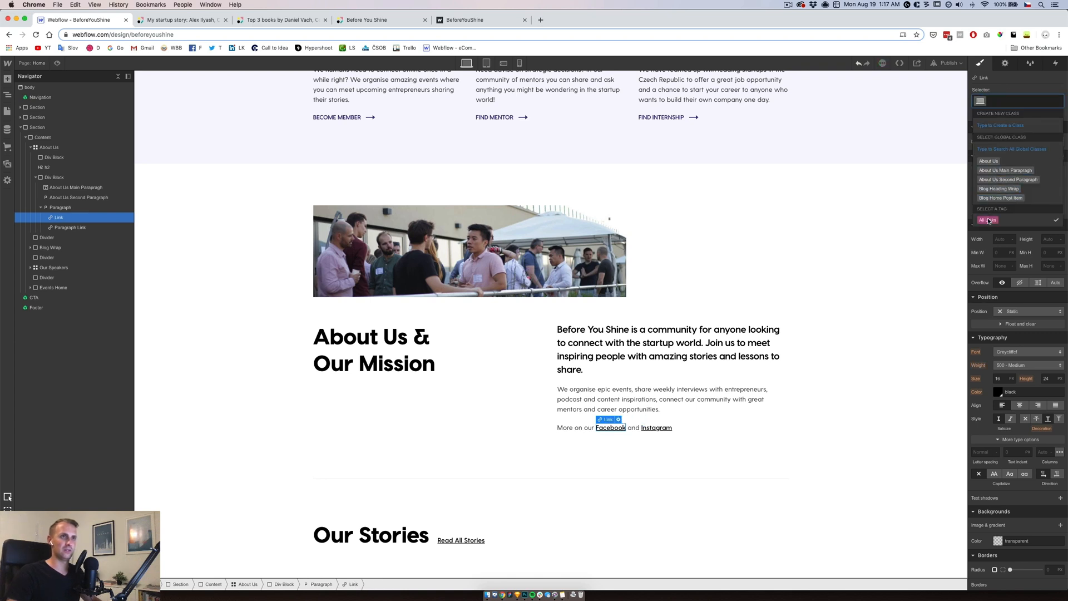
left_click(989, 219)
Set the All Links hover-state font color to the Main Violet swatch, and return to the None state
left_click(1059, 91)
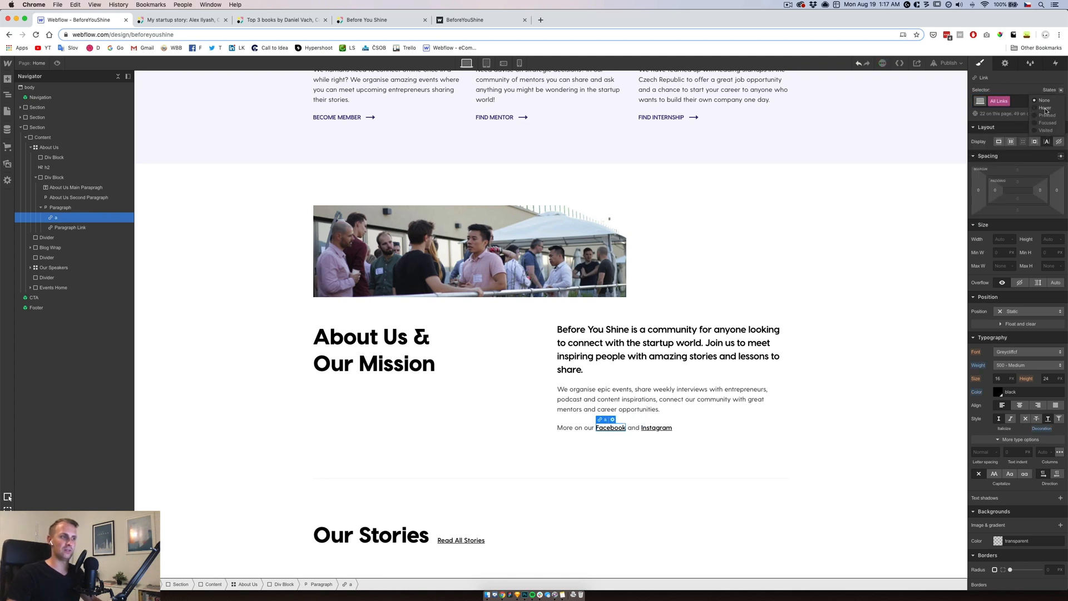
left_click(1045, 108)
scroll(1013, 374, "down", 5)
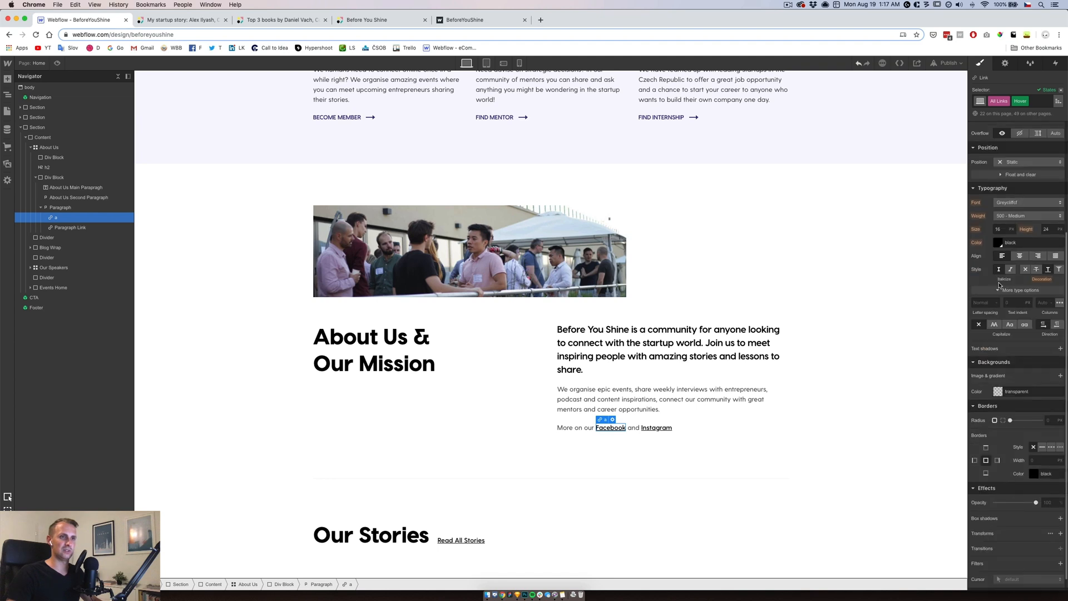
left_click(998, 258)
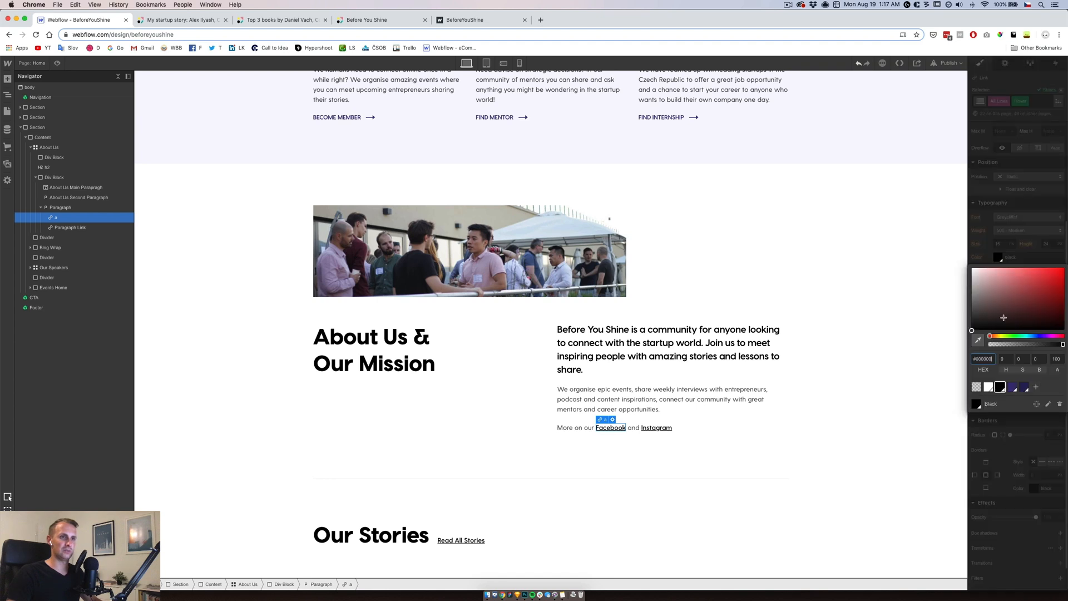
left_click(1014, 387)
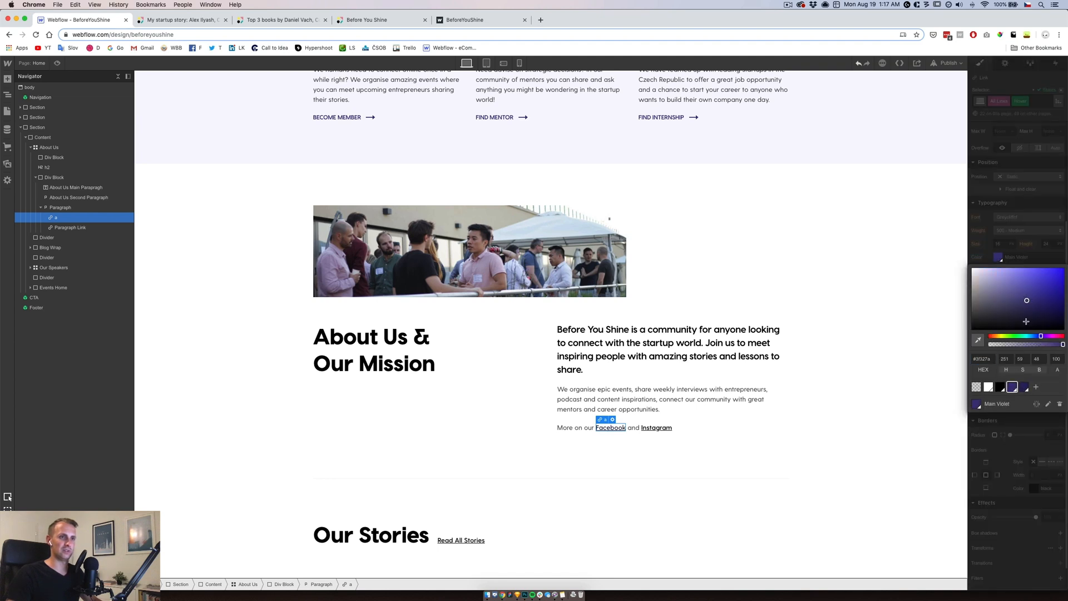
left_click(1027, 257)
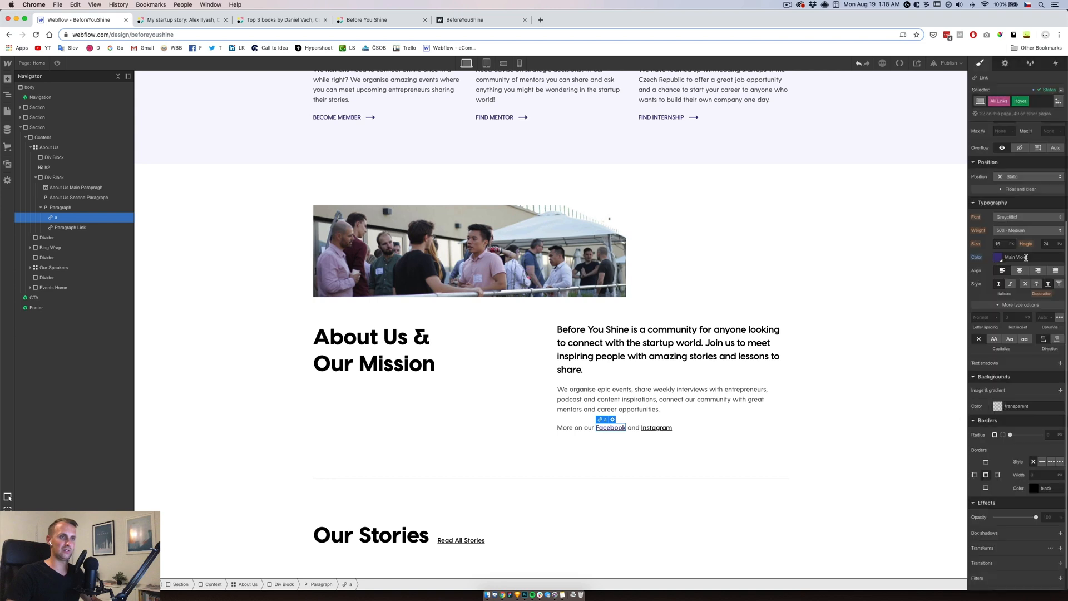
left_click(1060, 91)
left_click(1044, 101)
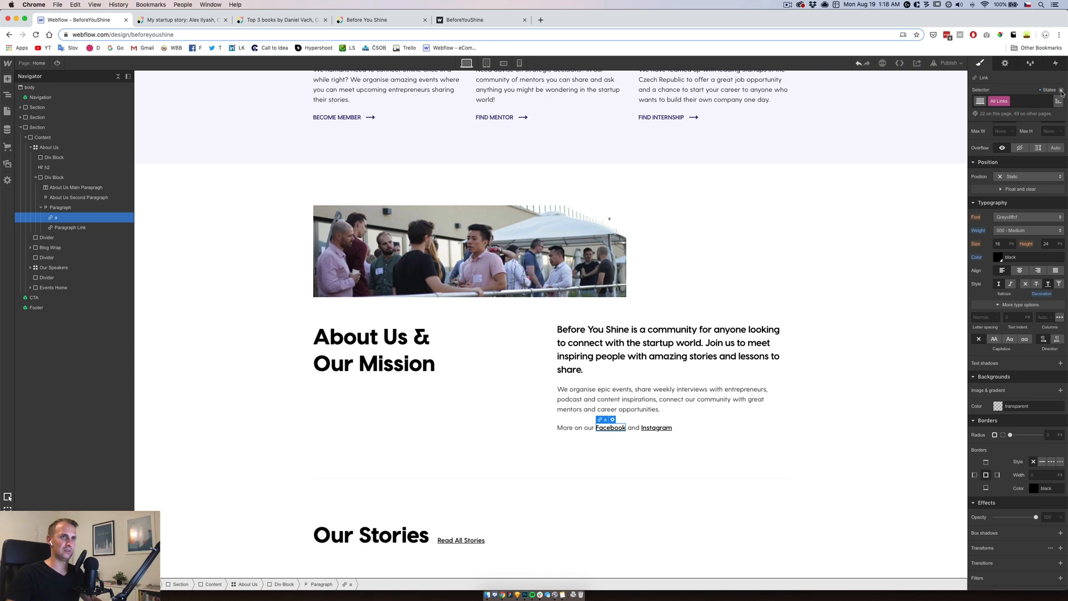
Reapply the existing Paragraph Link class to the Facebook link
left_click(1033, 101)
type("p")
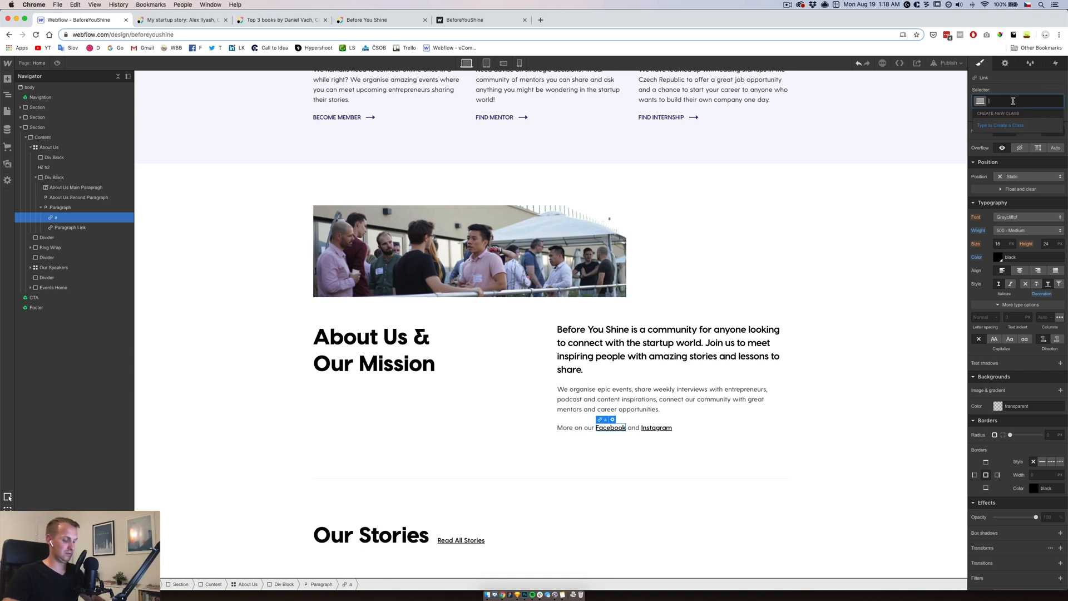
type("ara")
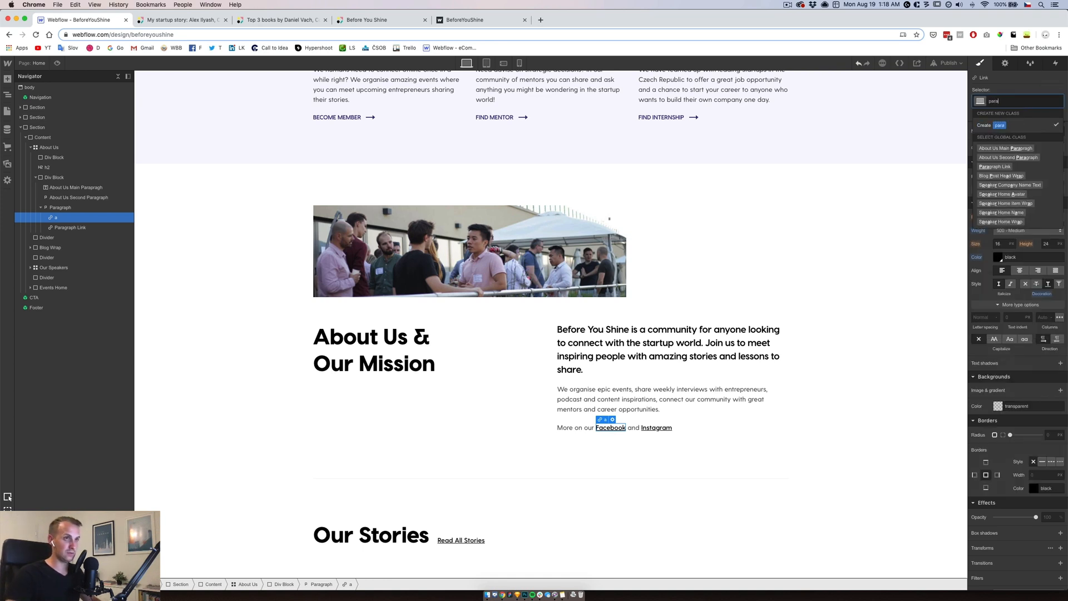
left_click(996, 166)
Check the typography color of the Paragraph Link class in its Hover state
left_click(1061, 91)
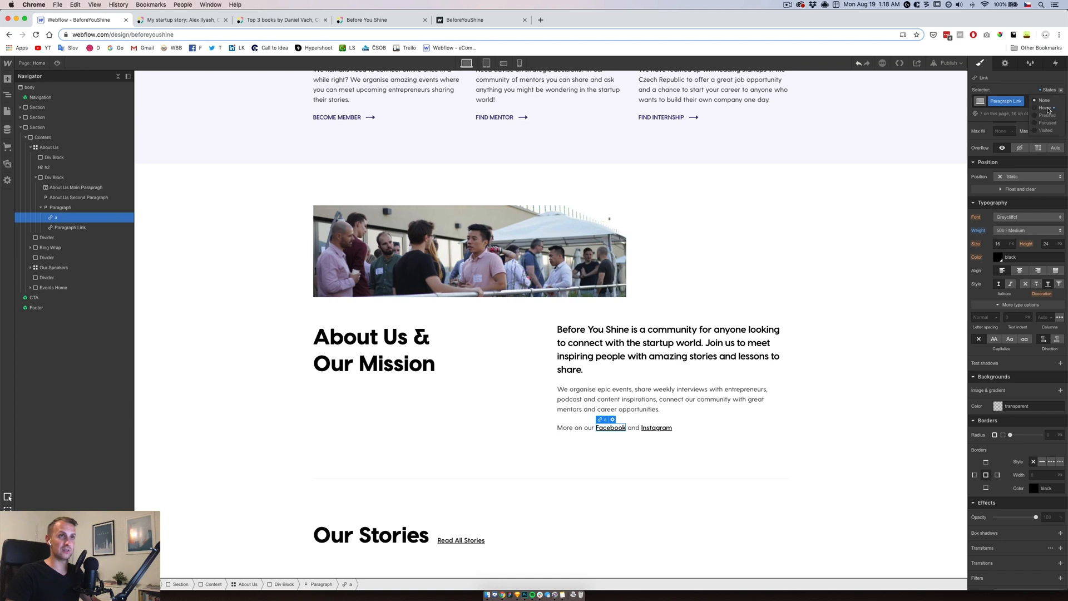
left_click(1047, 108)
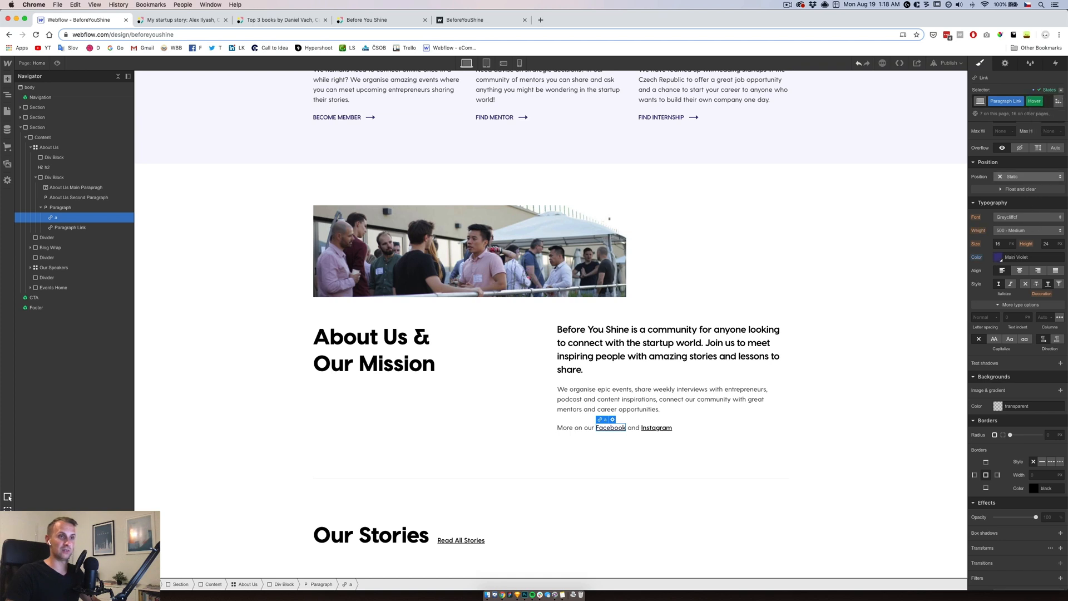
scroll(1061, 94, "up", 3)
left_click(1061, 91)
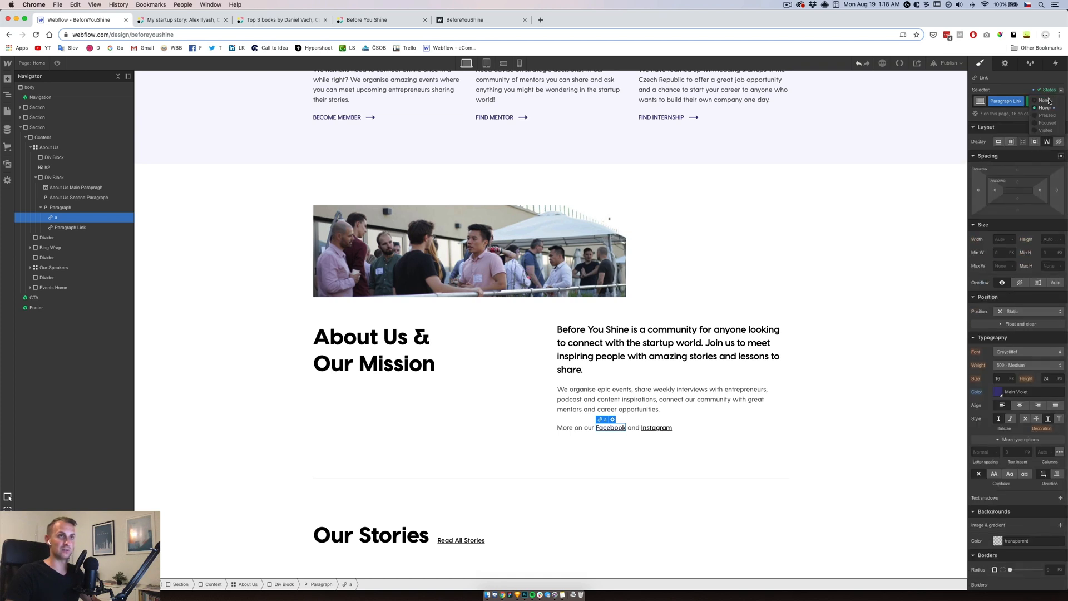
Return the Paragraph Link to its None state and open the Styleguide page
left_click(1049, 99)
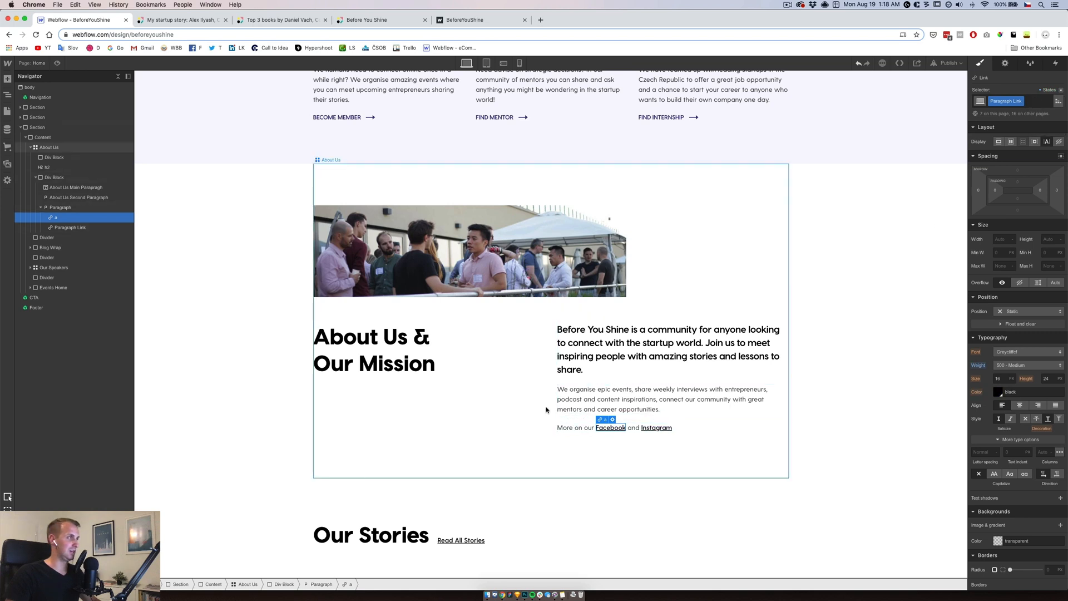
left_click(7, 110)
left_click(46, 155)
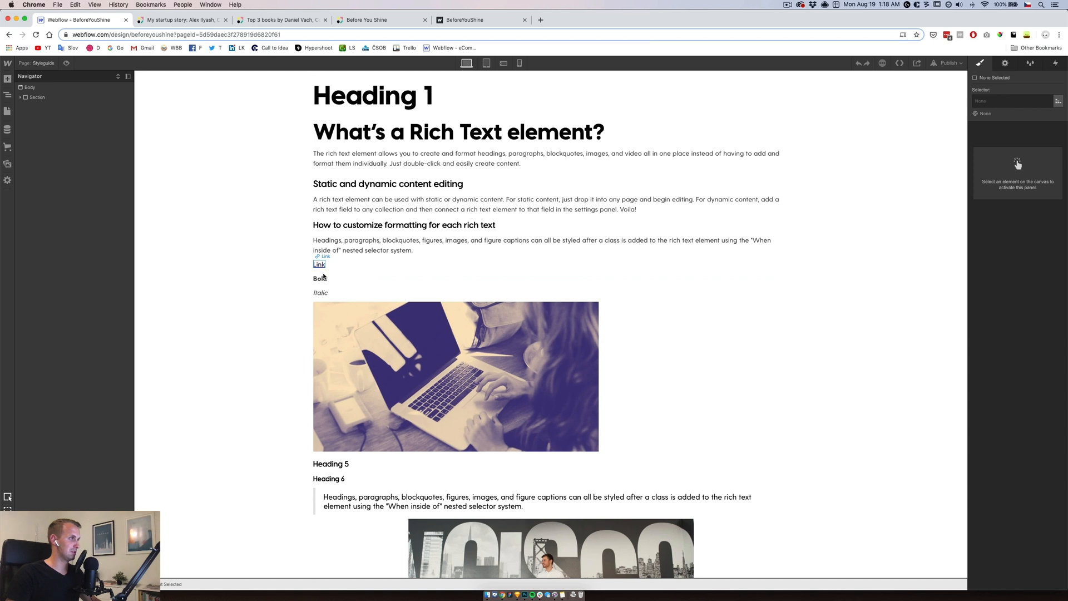
Style the All Bolds tag in the blog post rich text with the black swatch and weight 700 - Bold
left_click(321, 278)
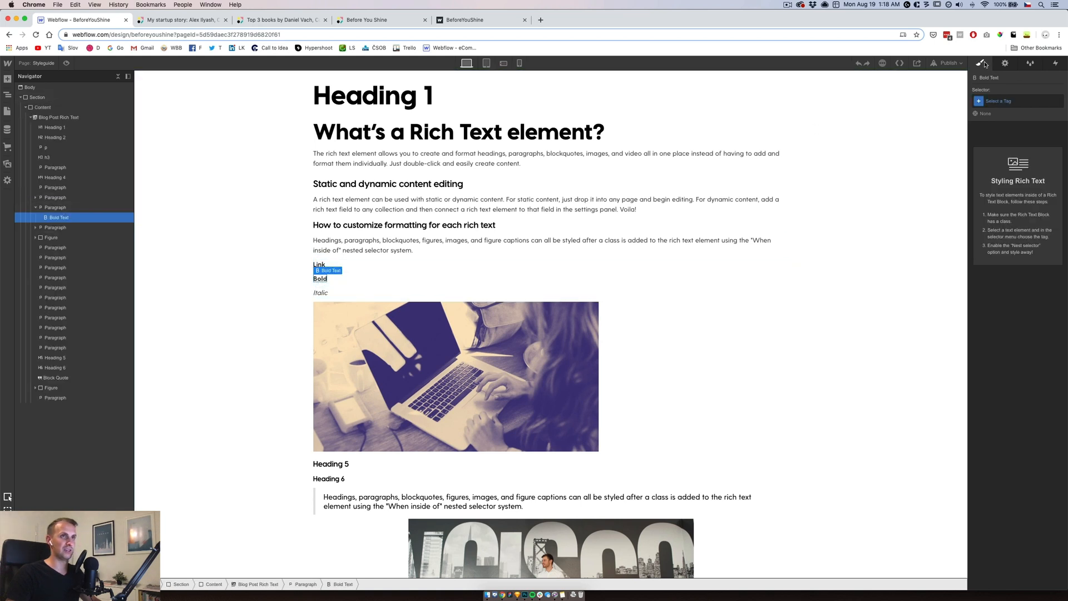
left_click(999, 102)
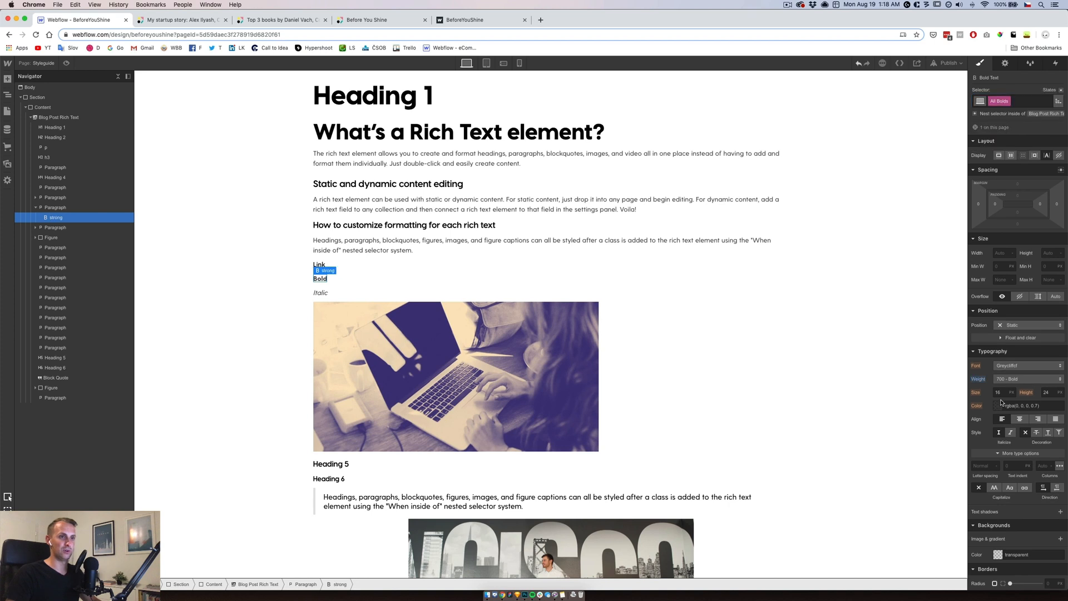
left_click(998, 406)
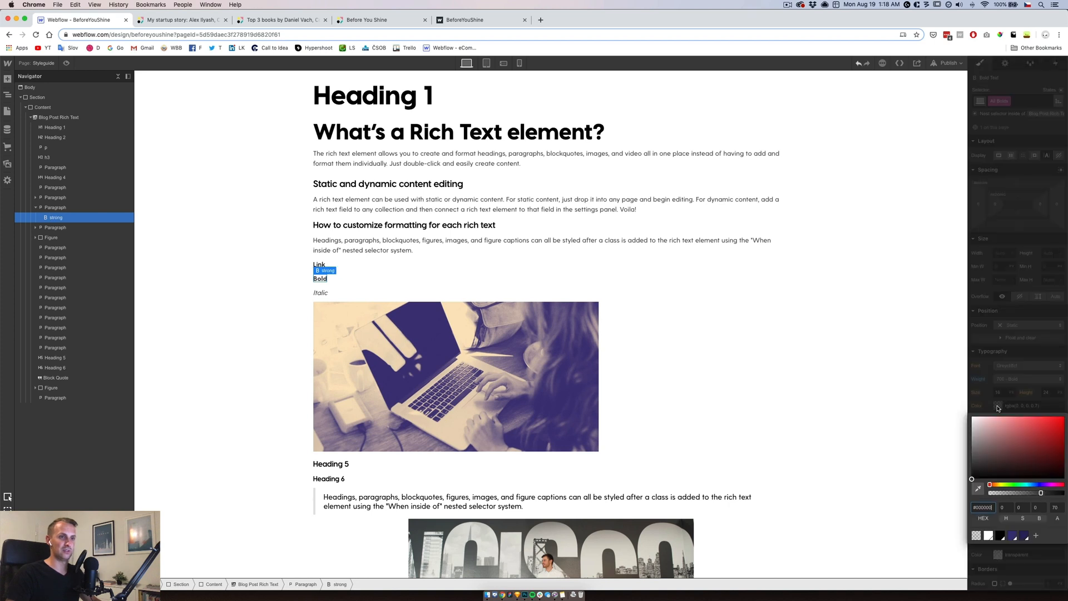
left_click(1001, 535)
left_click(1018, 388)
left_click(1003, 381)
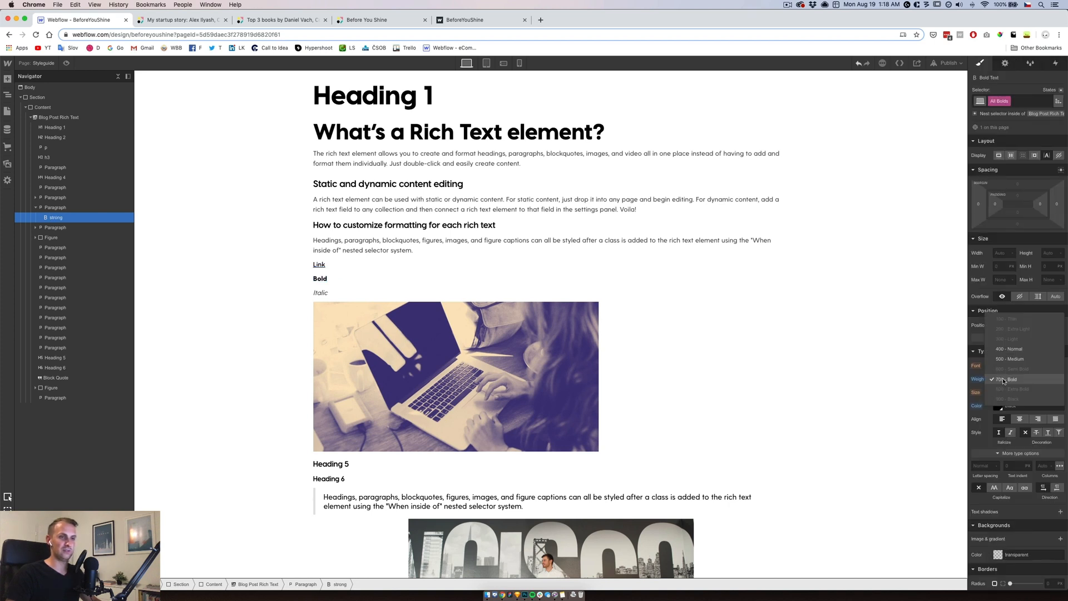
left_click(1012, 384)
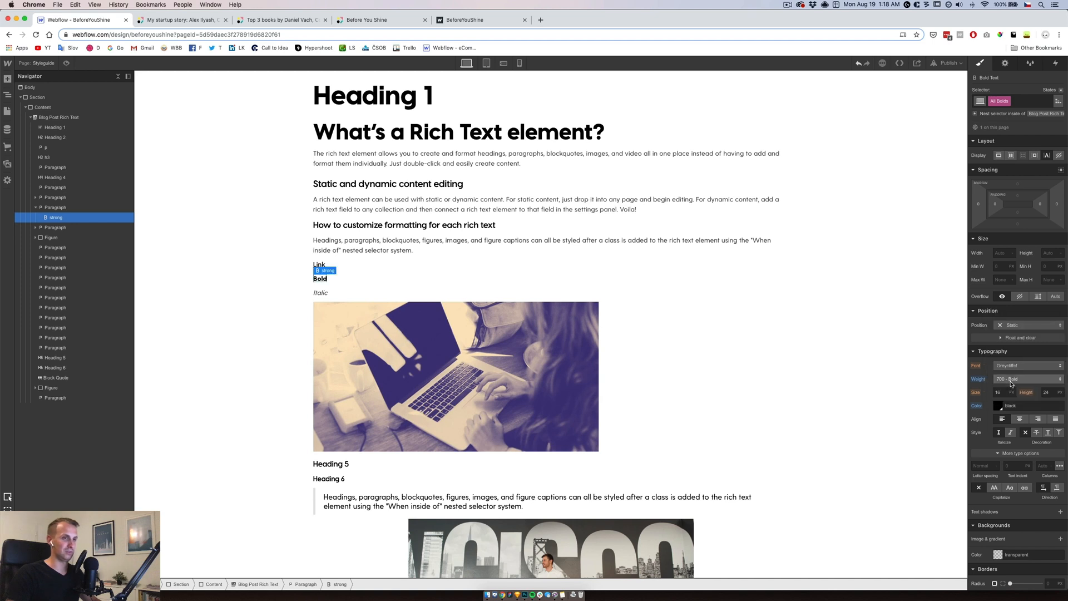
left_click(328, 292)
left_click(1005, 100)
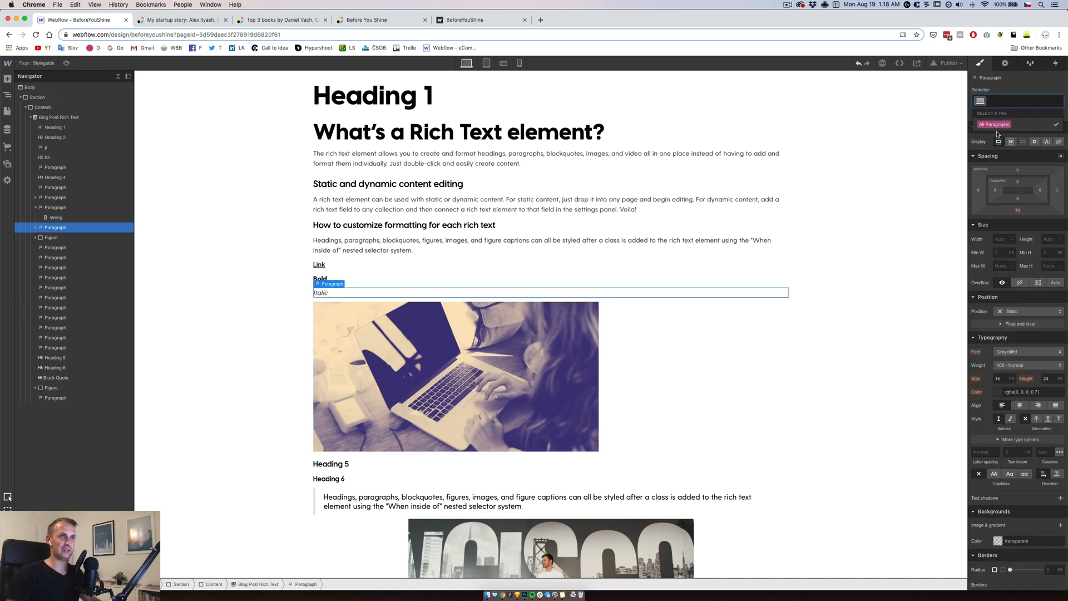
left_click(1004, 97)
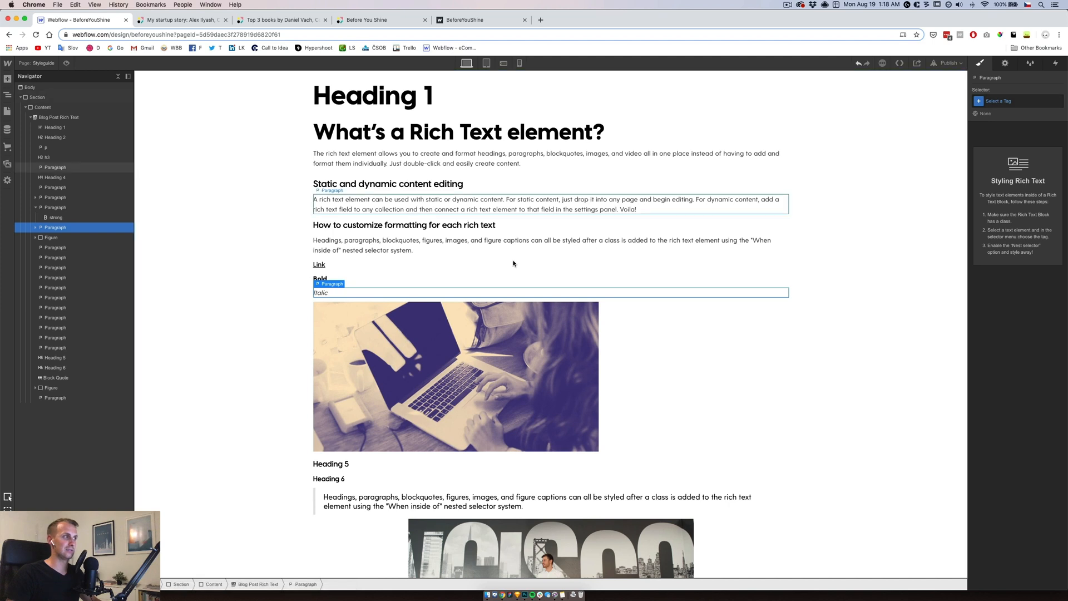
Style the All Italics tag in the rich text with the black swatch and weight 400 - Normal
left_click(322, 292)
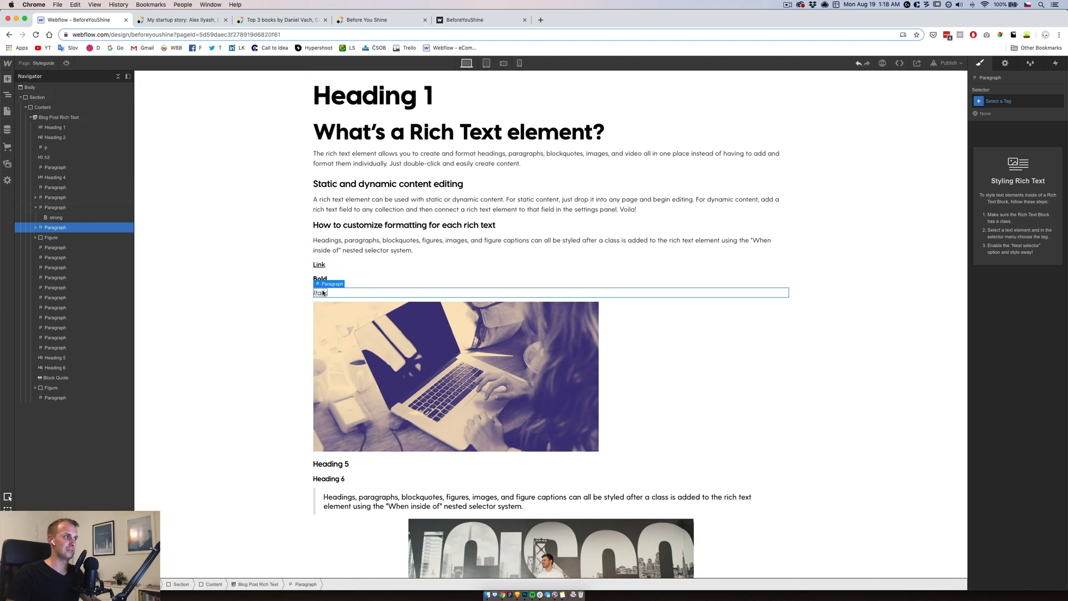
left_click(997, 101)
left_click(989, 125)
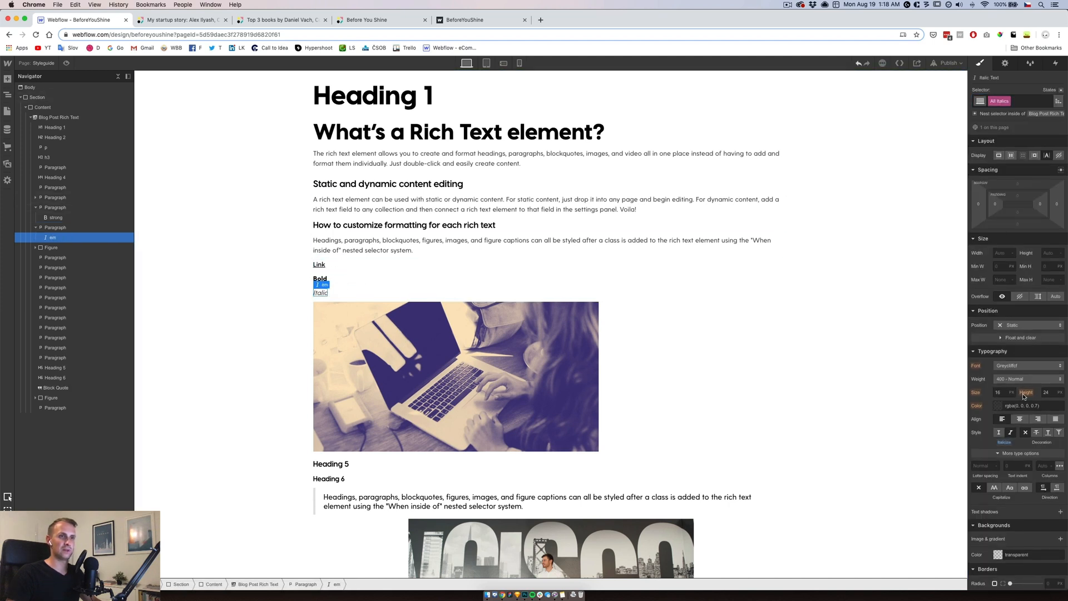
left_click(998, 405)
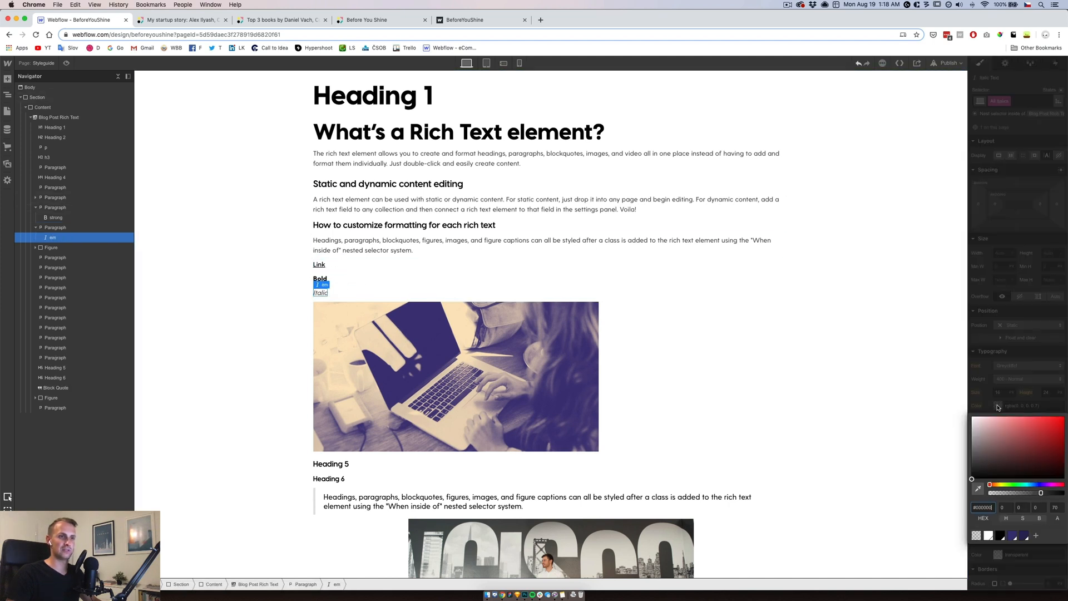
left_click(1001, 537)
left_click(1022, 400)
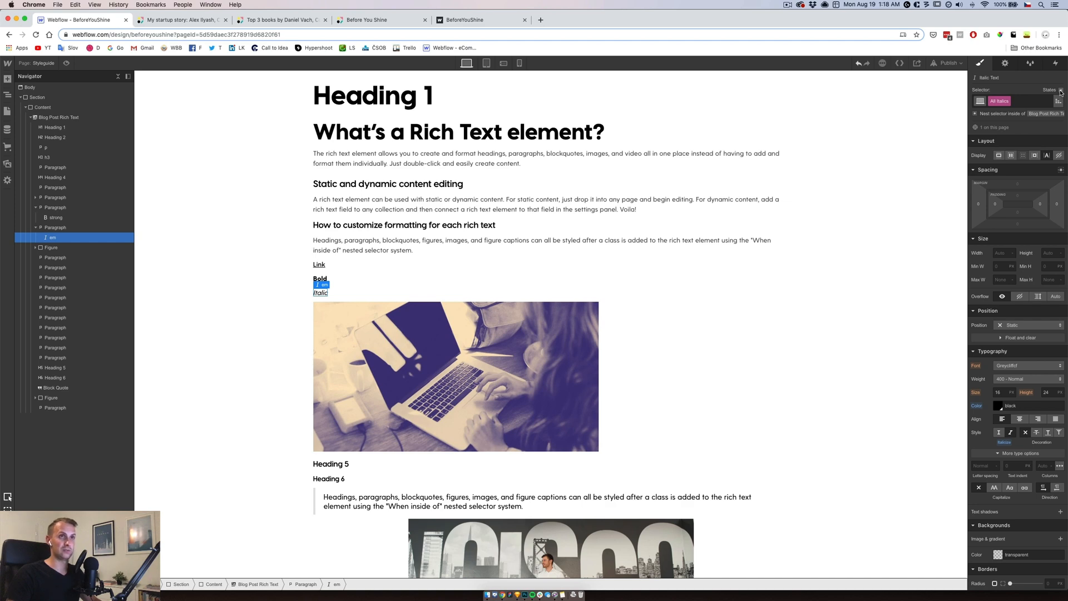
left_click(1011, 379)
left_click(1011, 380)
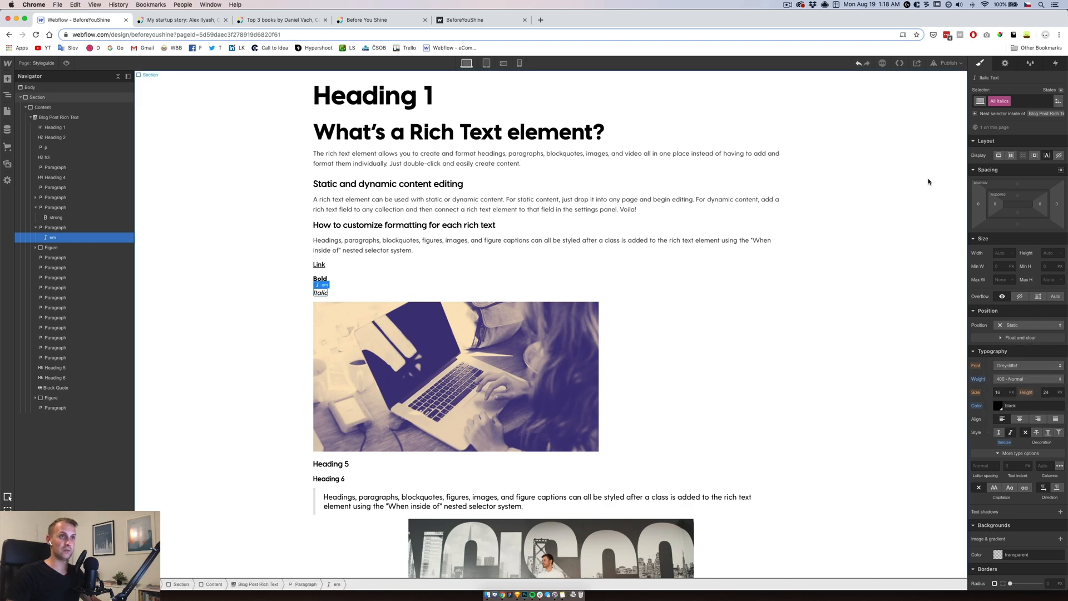
Select the All Figure Captions tag for the caption below the second image and set its top margin to 10 px
scroll(362, 334, "down", 2)
left_click(412, 363)
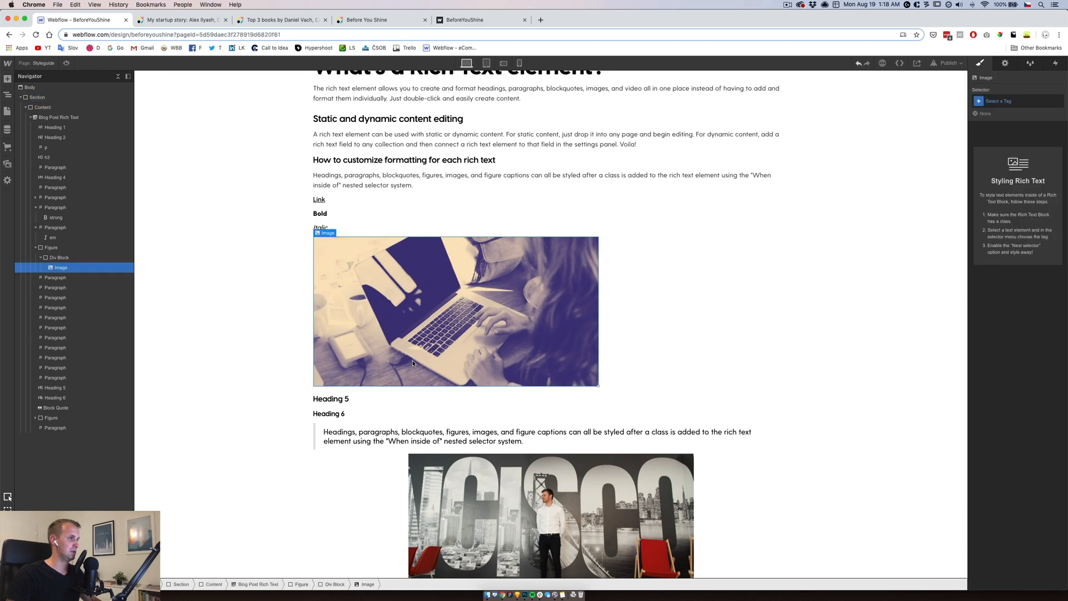
scroll(423, 434, "down", 2)
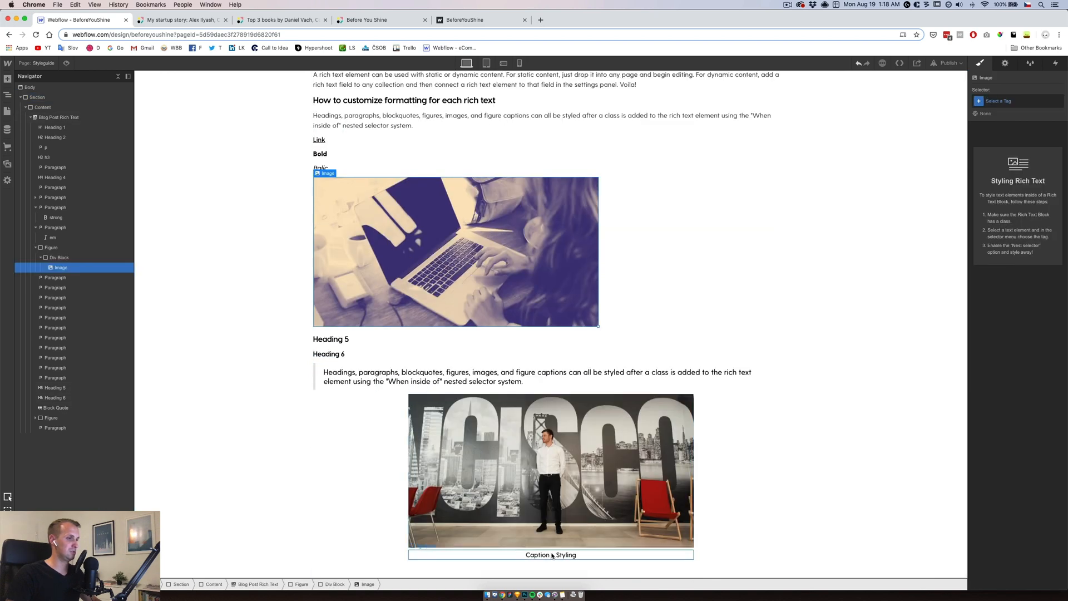
left_click(552, 556)
left_click(996, 101)
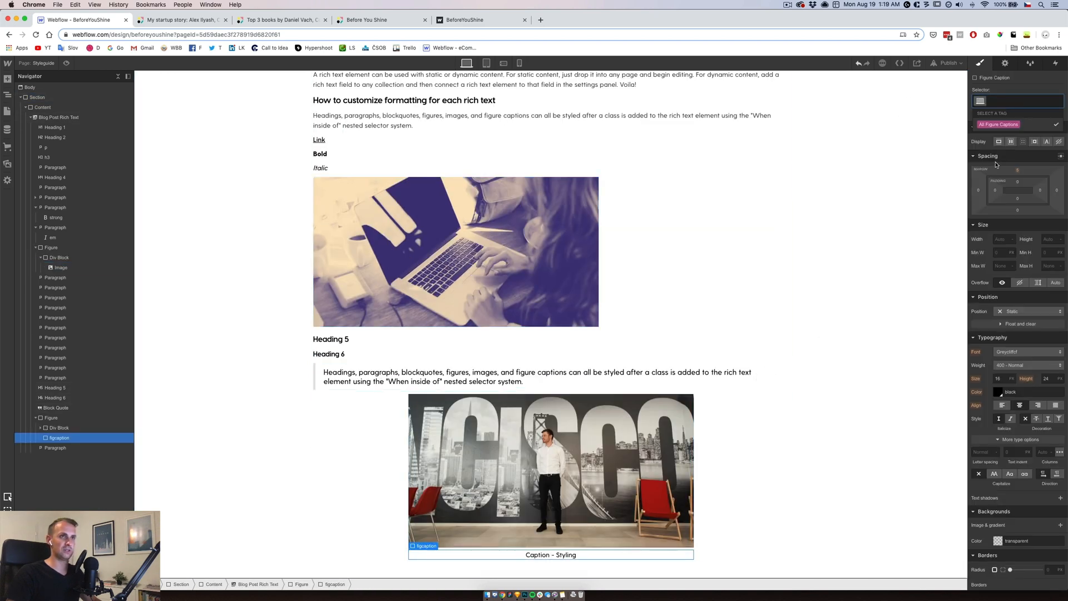
left_click(999, 125)
left_click(1018, 185)
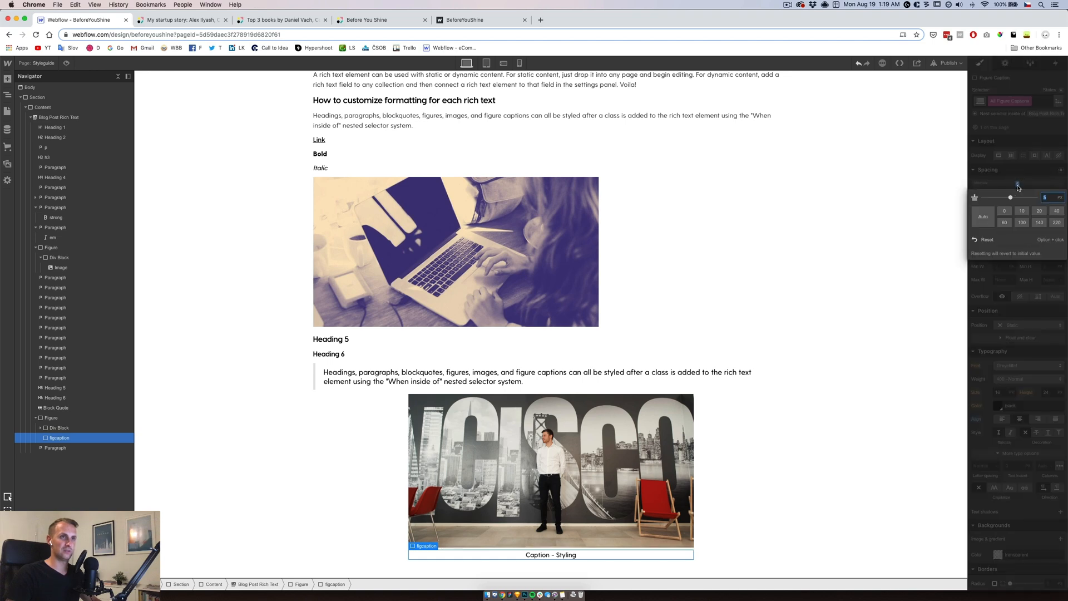
type("10")
key("Return")
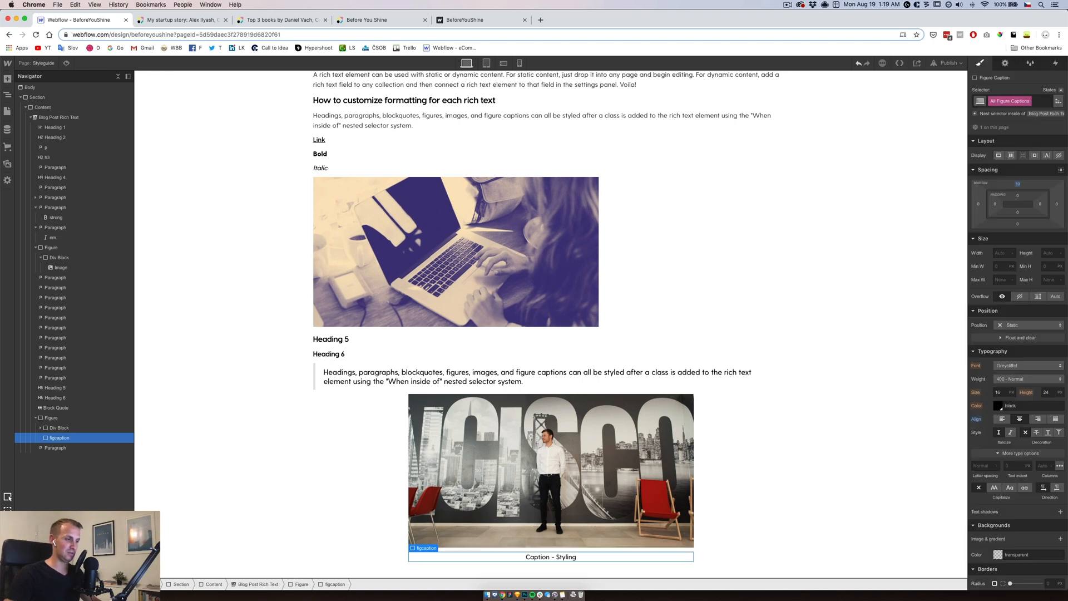
Set the figure captions' text colour to black at 50% opacity, with font size 14 px and line height 22 px
left_click(1009, 405)
left_click(1009, 405)
left_click(1010, 405)
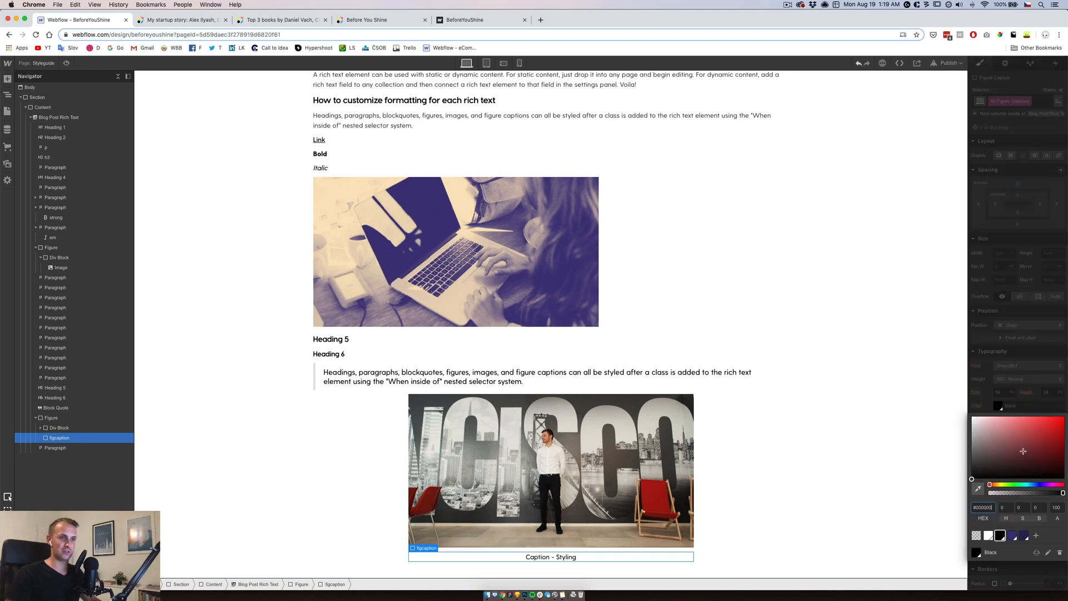
left_click(1055, 508)
type("50")
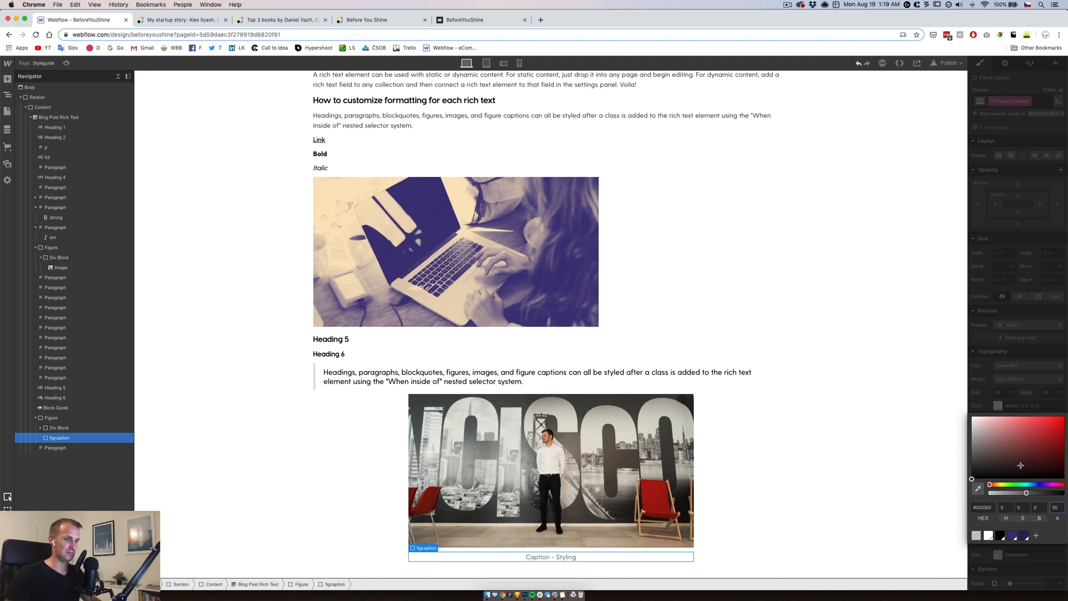
left_click(1027, 384)
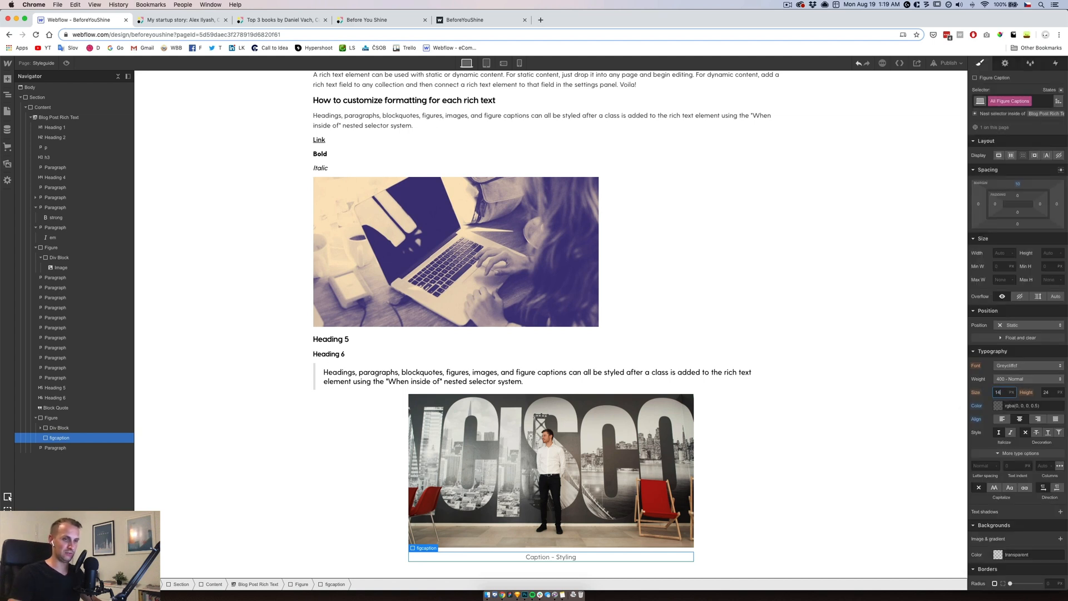
type("14")
key("Tab")
type("22")
Change the left border colour of the All Block Quotes tag to Main Violet
left_click(523, 372)
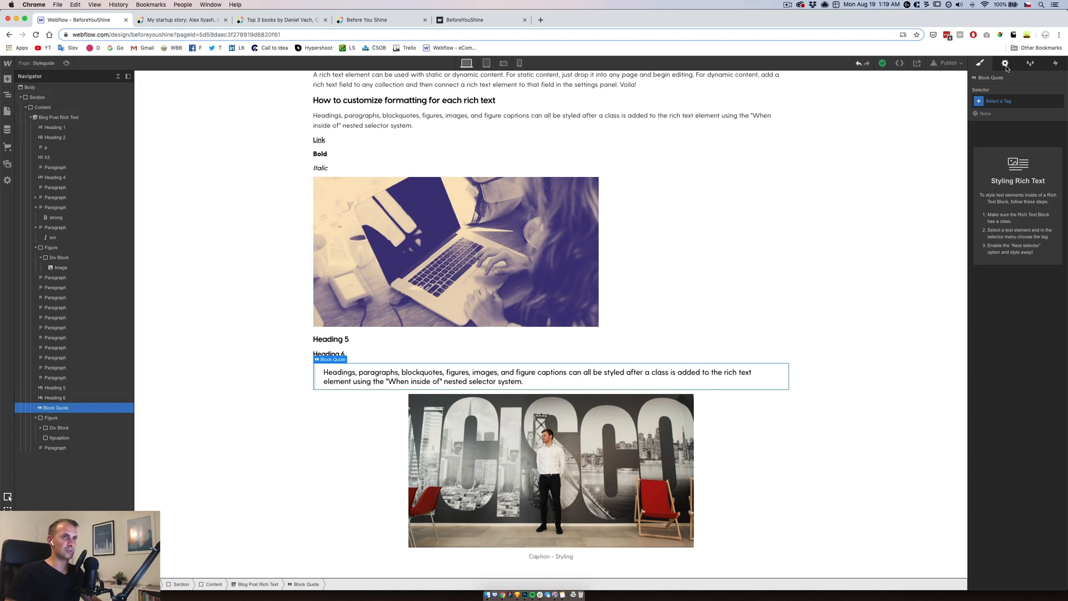
left_click(998, 100)
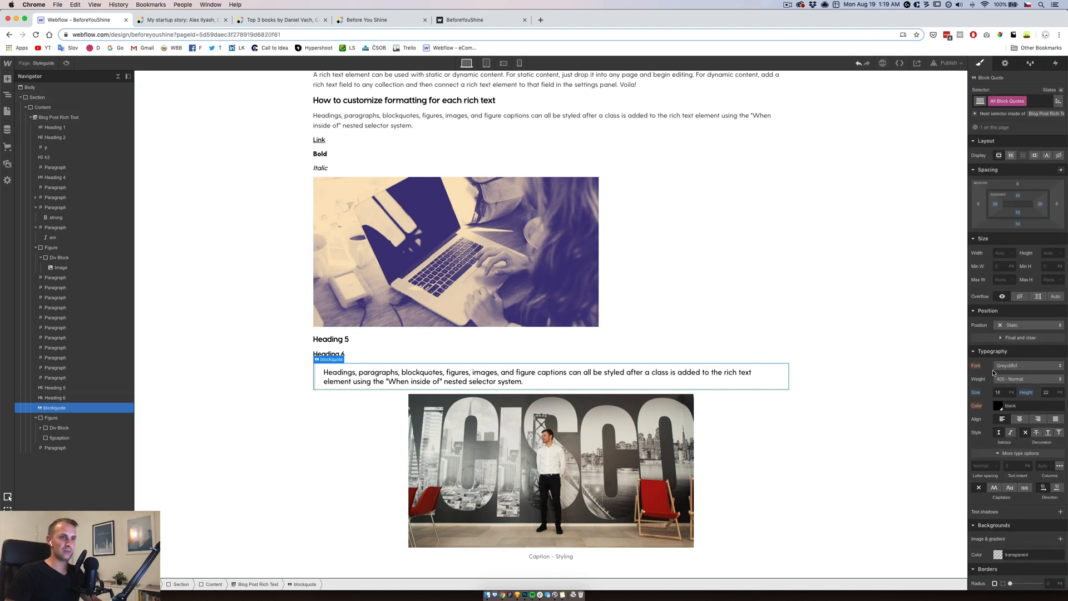
scroll(1005, 479, "down", 4)
left_click(976, 446)
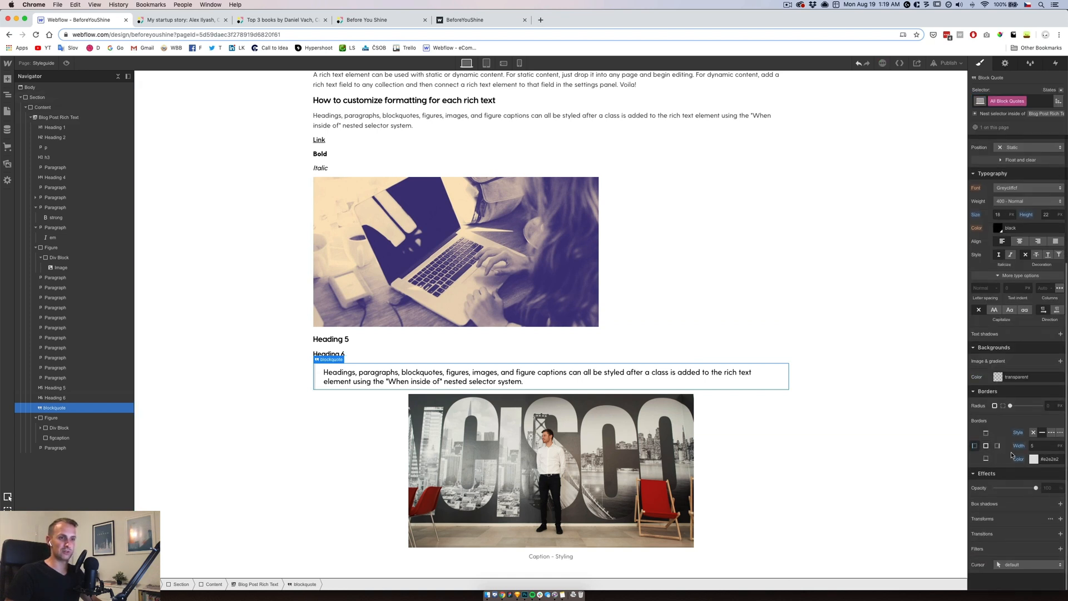
left_click(1035, 460)
left_click(1014, 445)
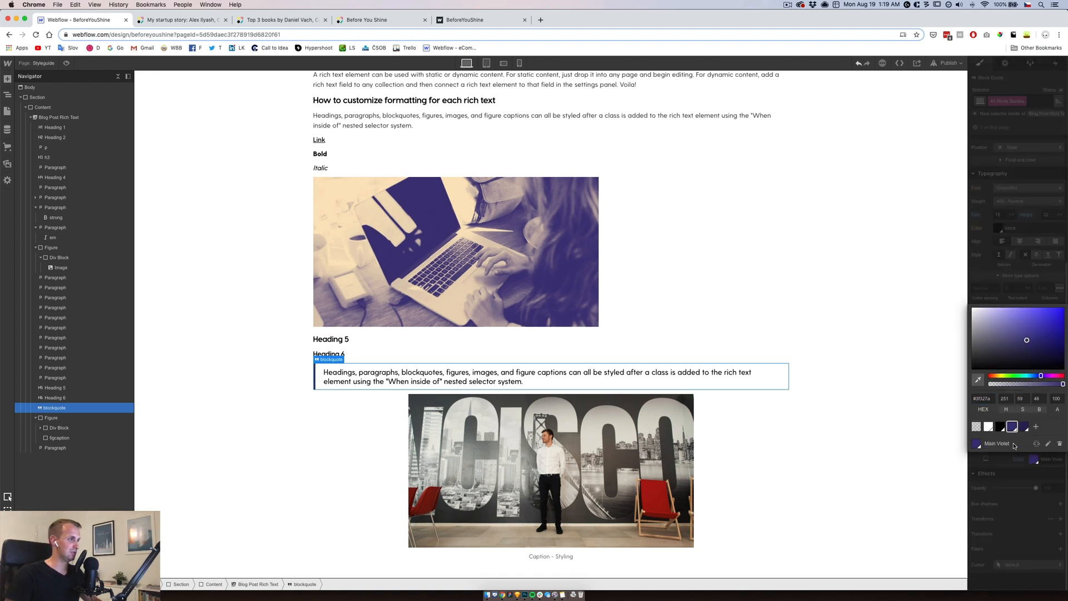
left_click(700, 337)
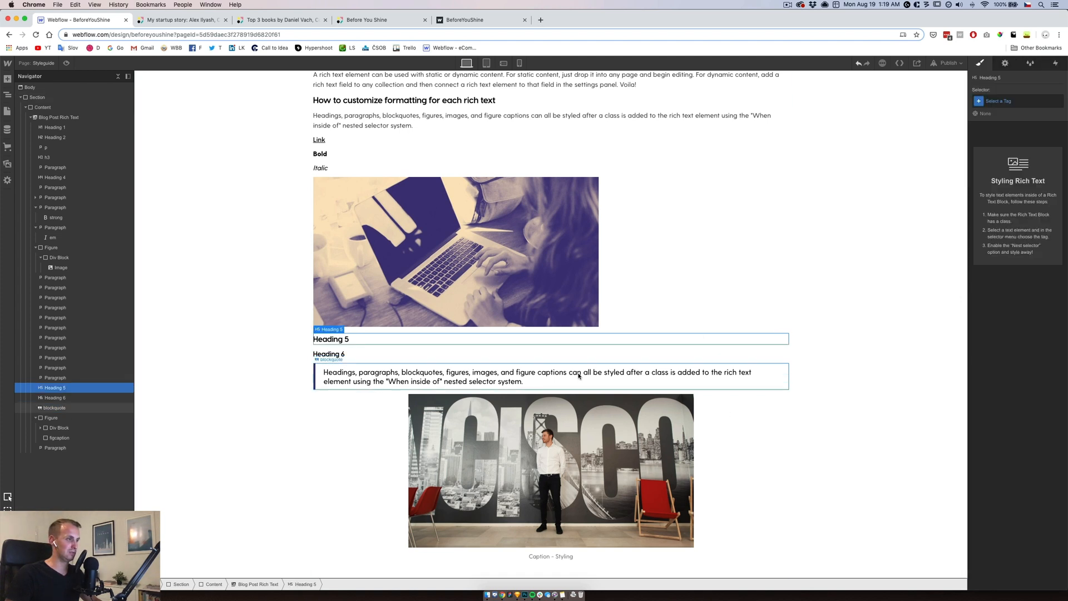
Increase the padding of the All Block Quotes tag and set its line height to 28 px
left_click(548, 377)
left_click(1008, 103)
left_click(999, 126)
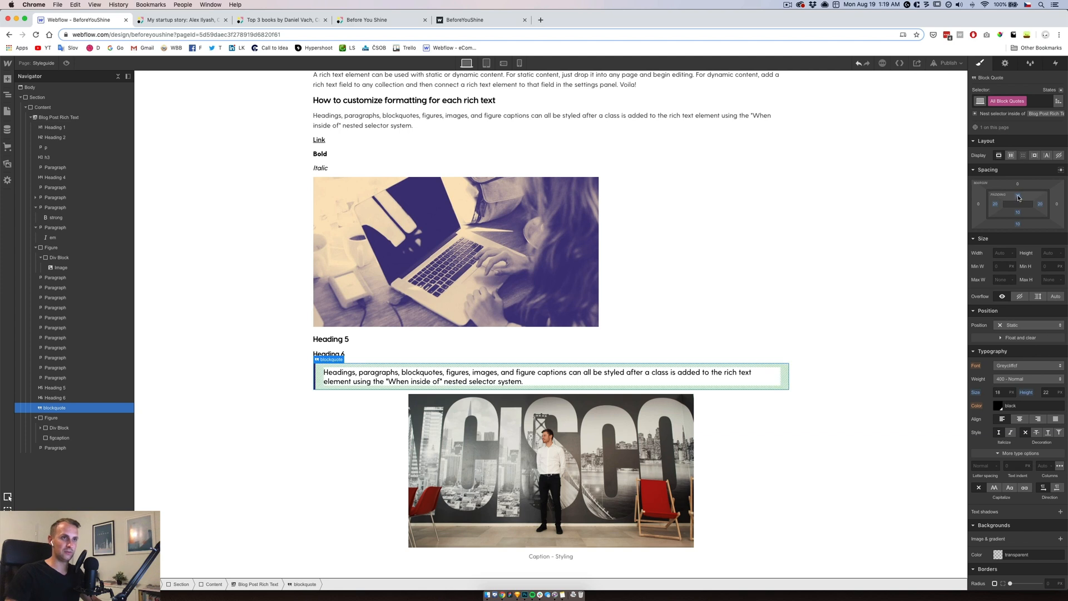
left_click_drag(1018, 197, 1003, 204)
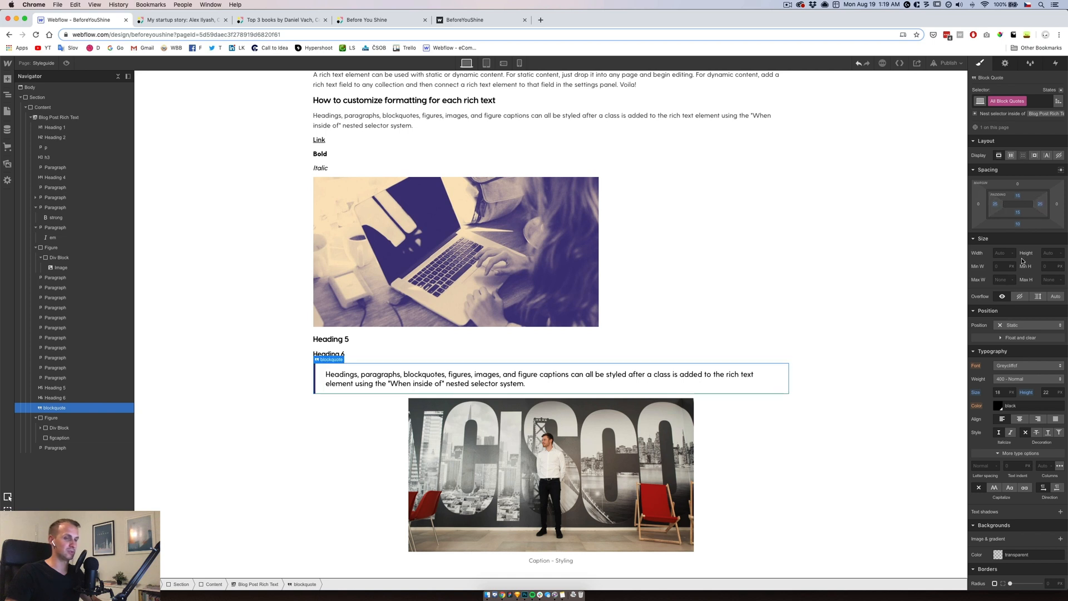
left_click(1047, 393)
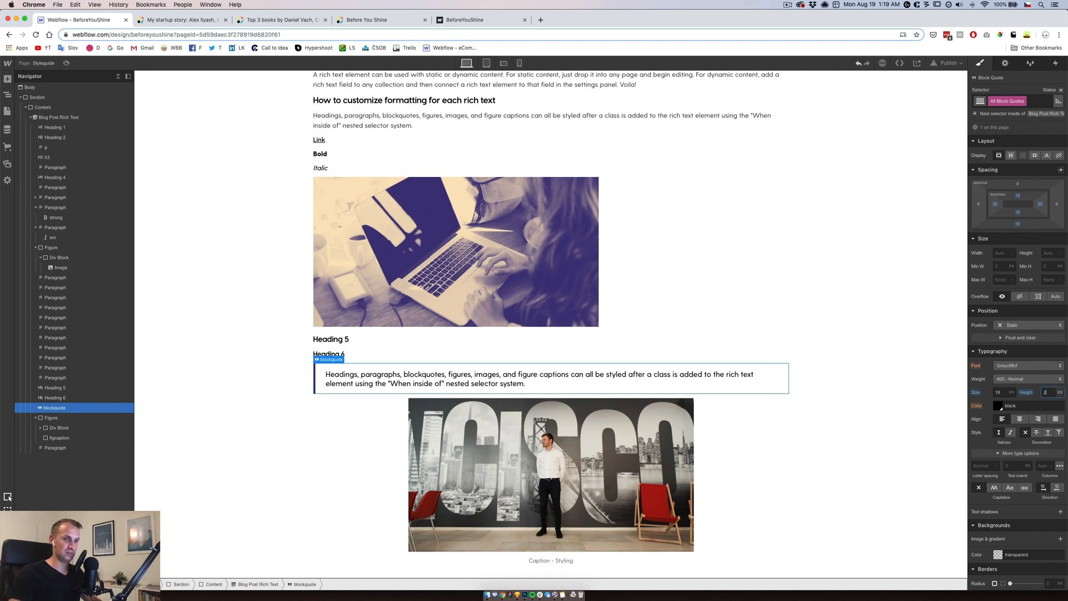
type("8")
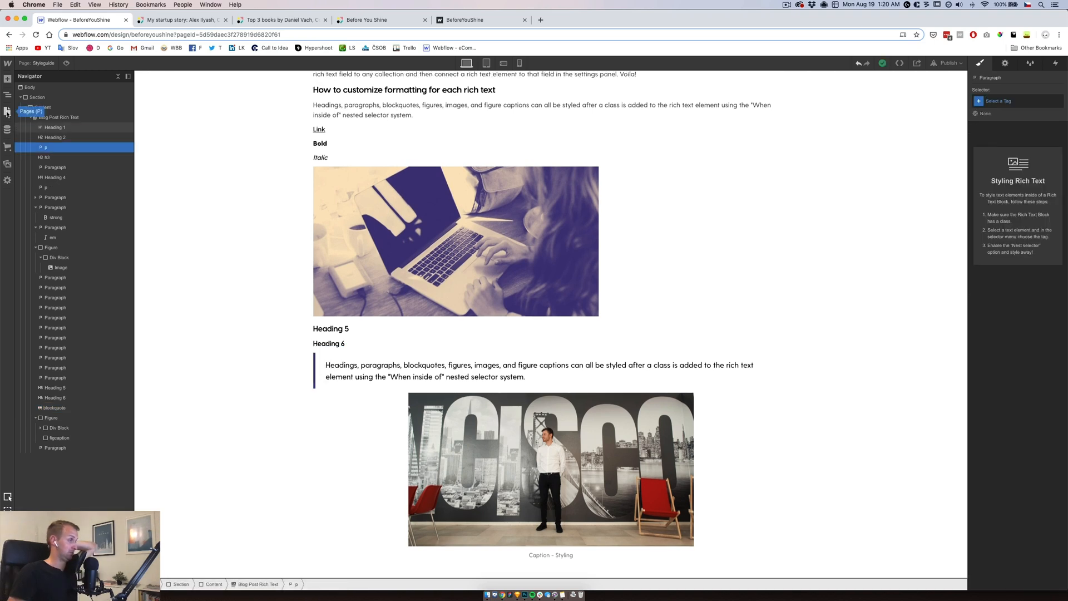
Open the Blog Posts Template with the June 12, 2019 DaVinci TS startup story and review its rich text body
left_click(7, 111)
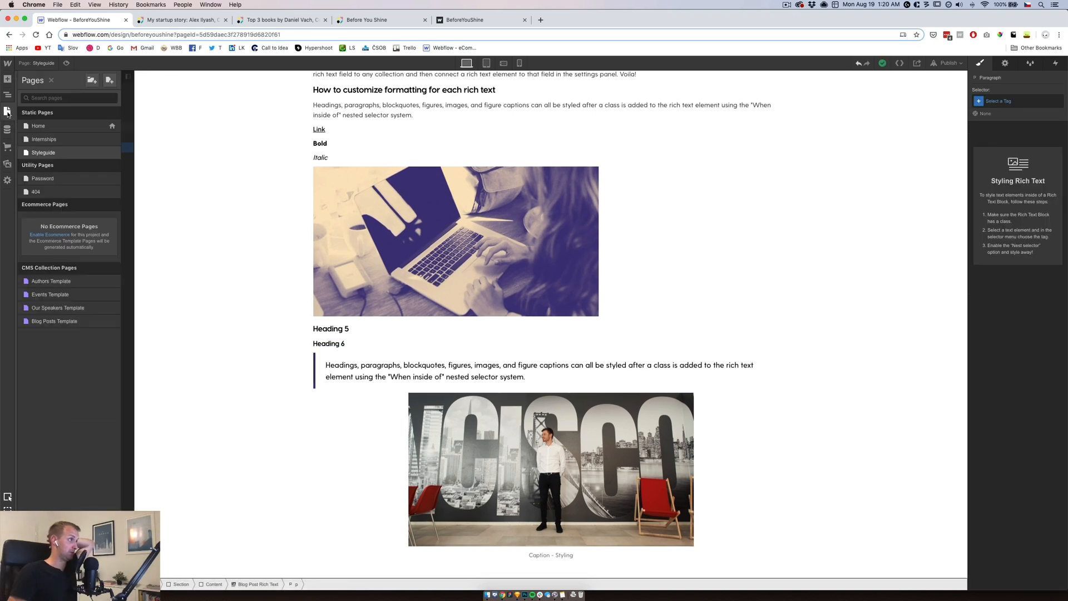
left_click(55, 321)
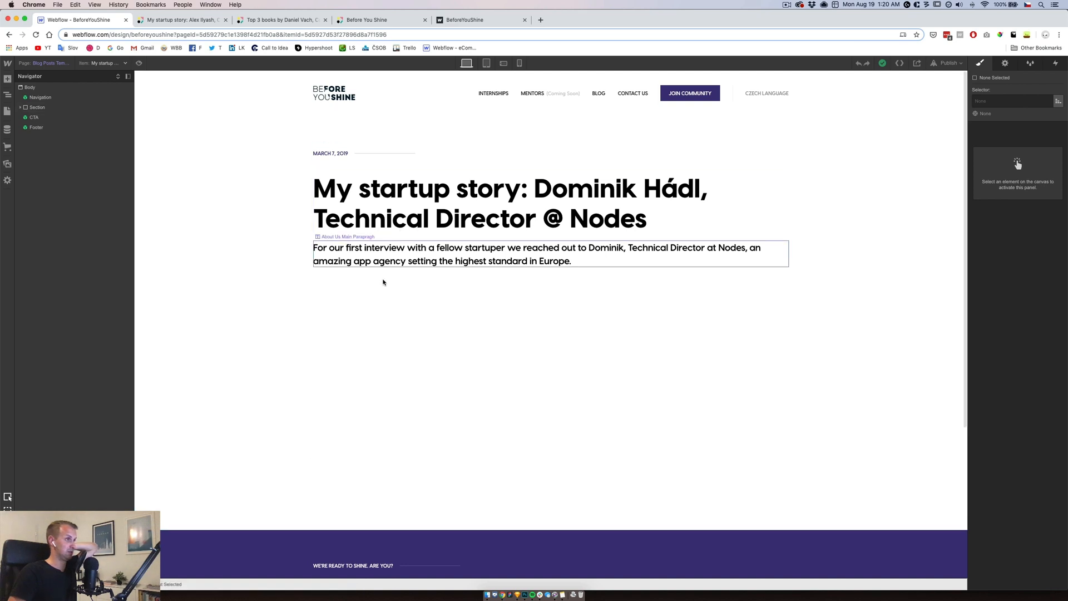
left_click(89, 64)
left_click(95, 82)
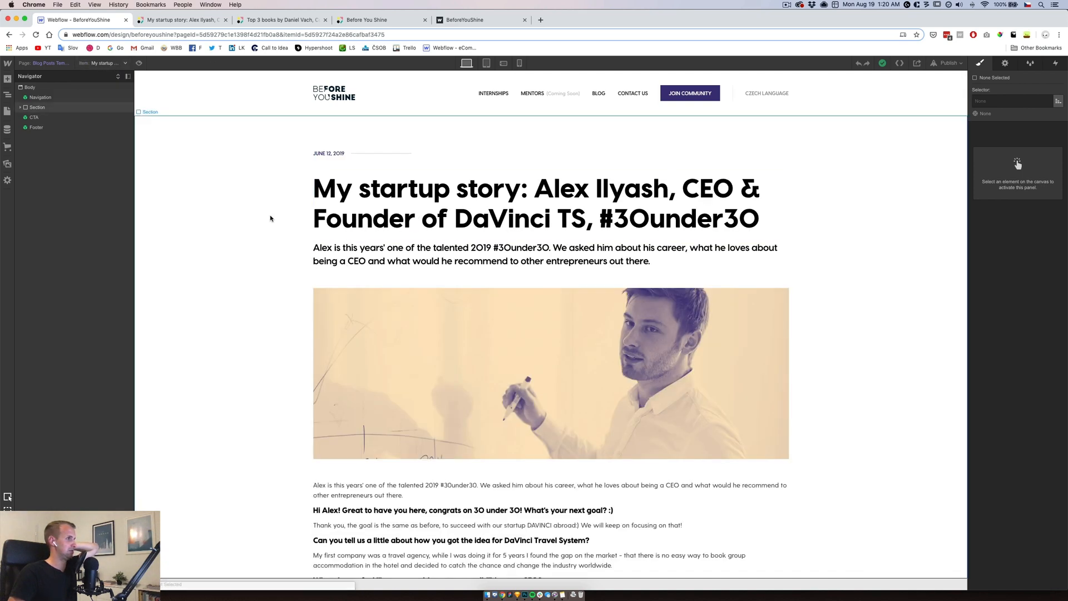
scroll(284, 327, "down", 5)
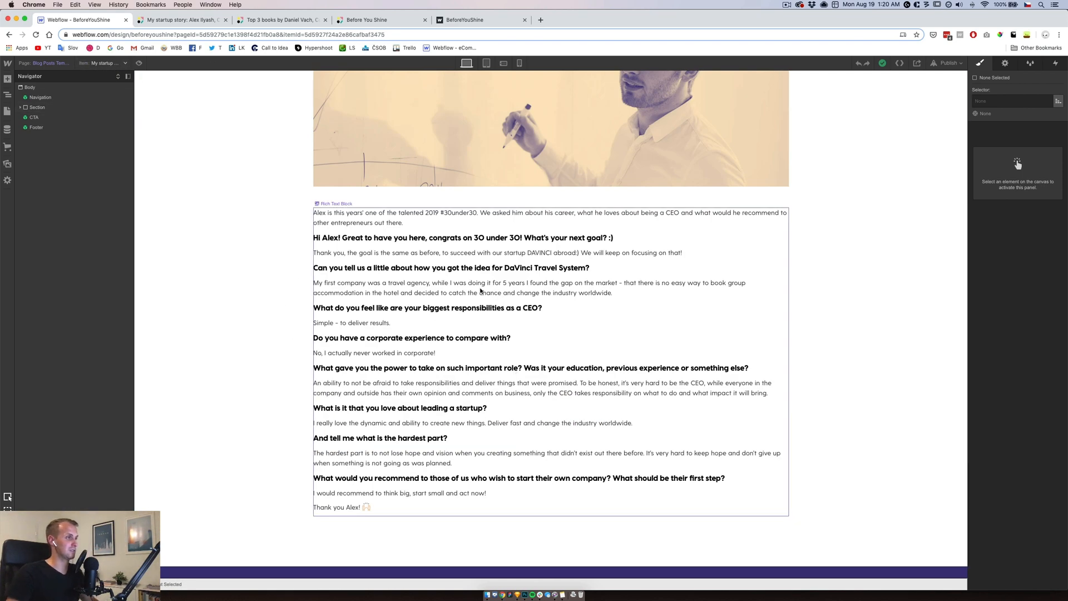
Duplicate the class of the intro paragraph below the post headline as "Blog Post Summary"
left_click(395, 253)
scroll(395, 254, "up", 5)
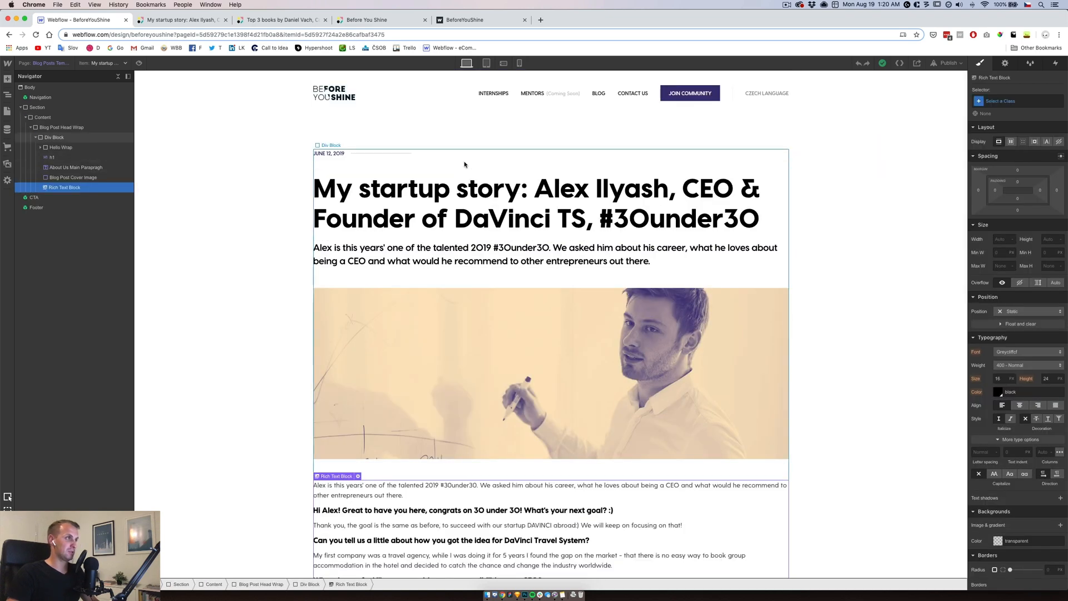
left_click(466, 164)
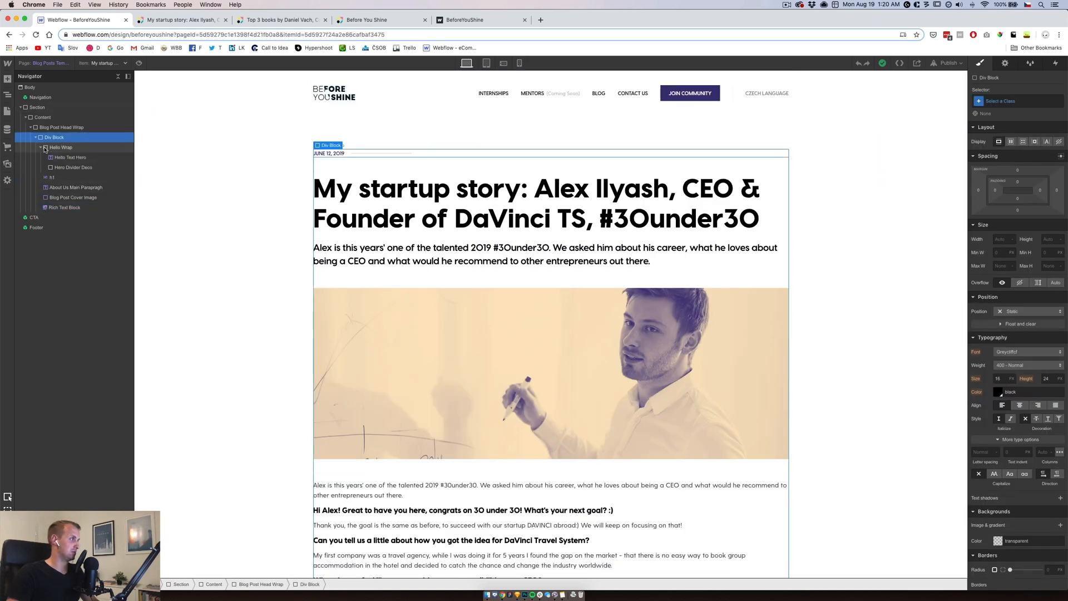
scroll(290, 316, "down", 2)
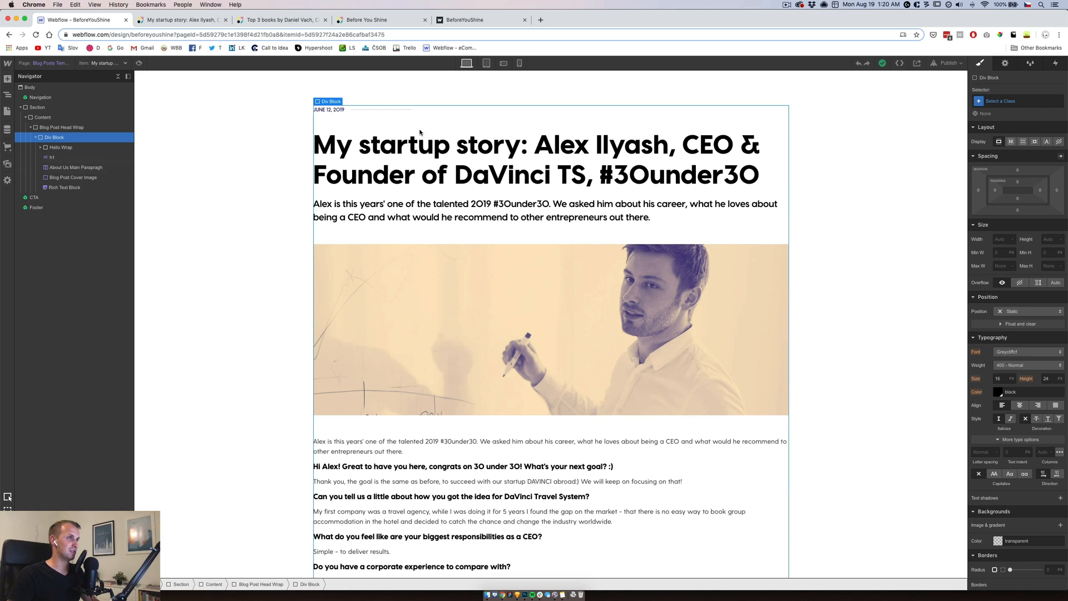
left_click(449, 209)
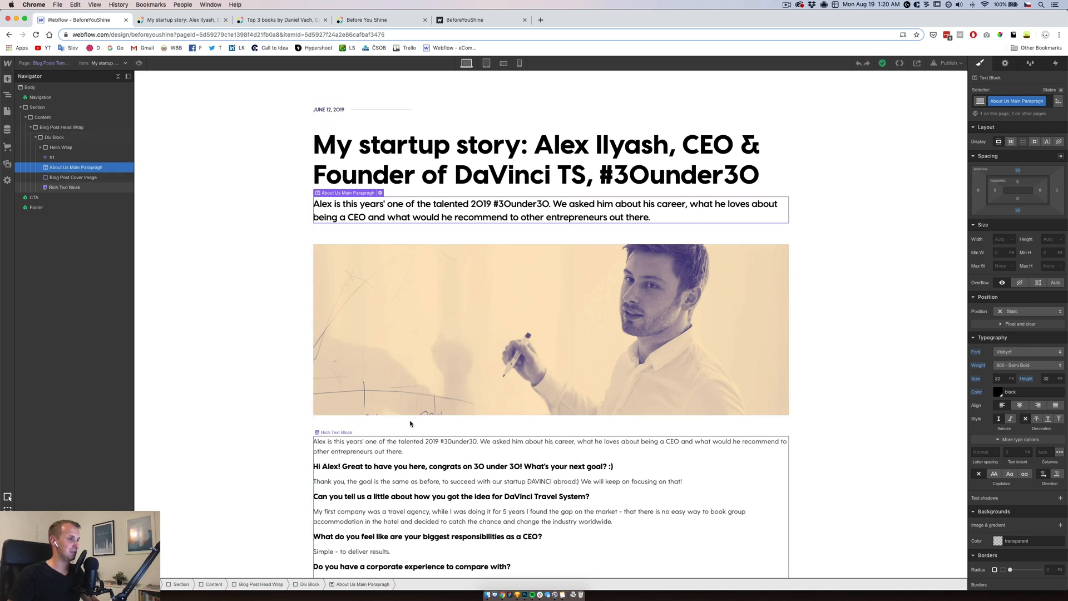
left_click(1022, 121)
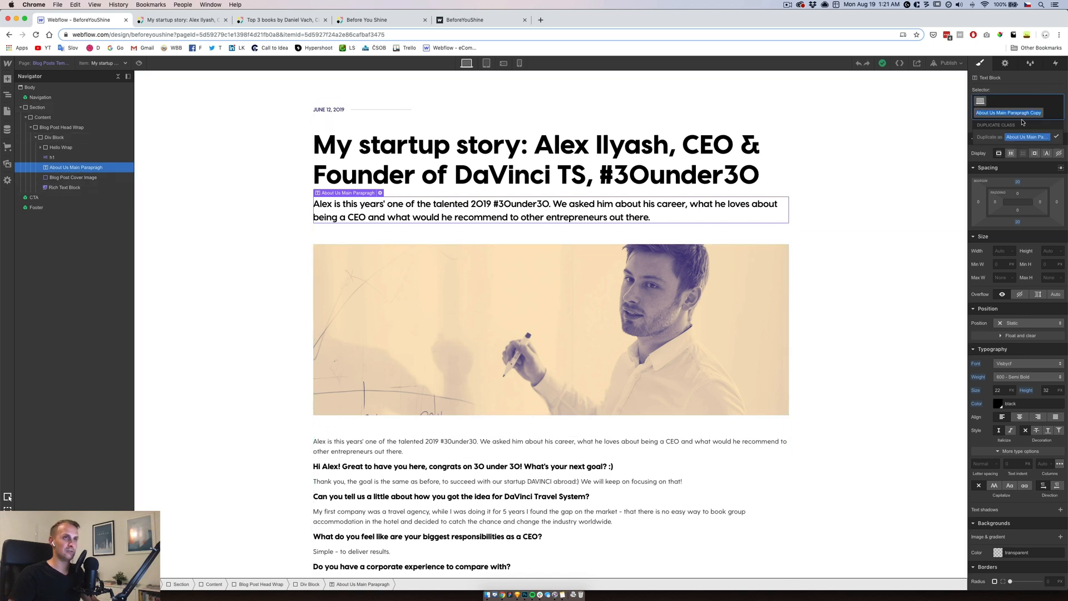
type("Blog Po")
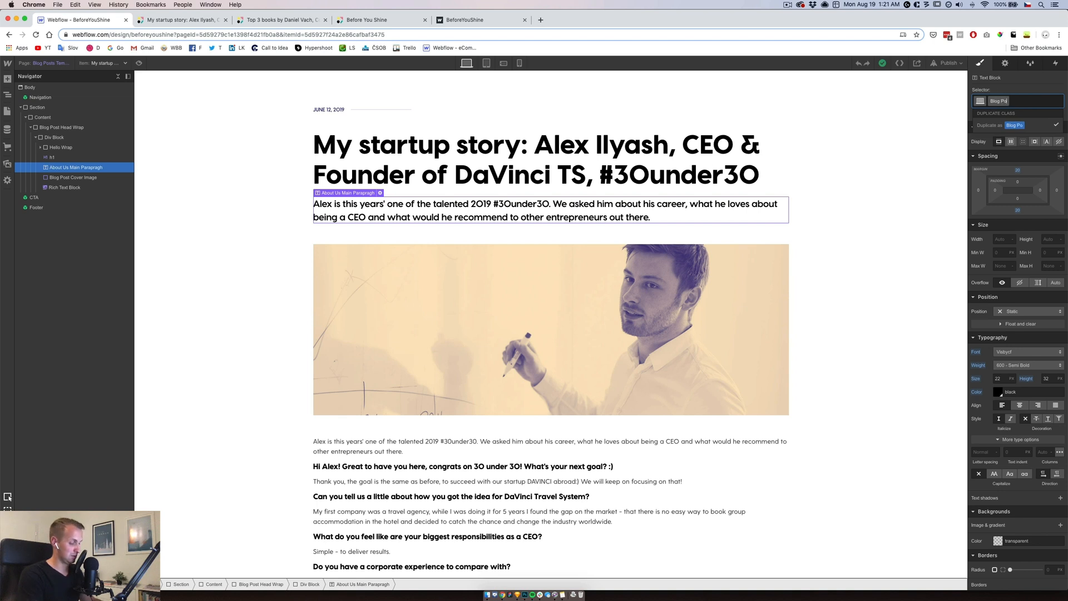
type("st Summary")
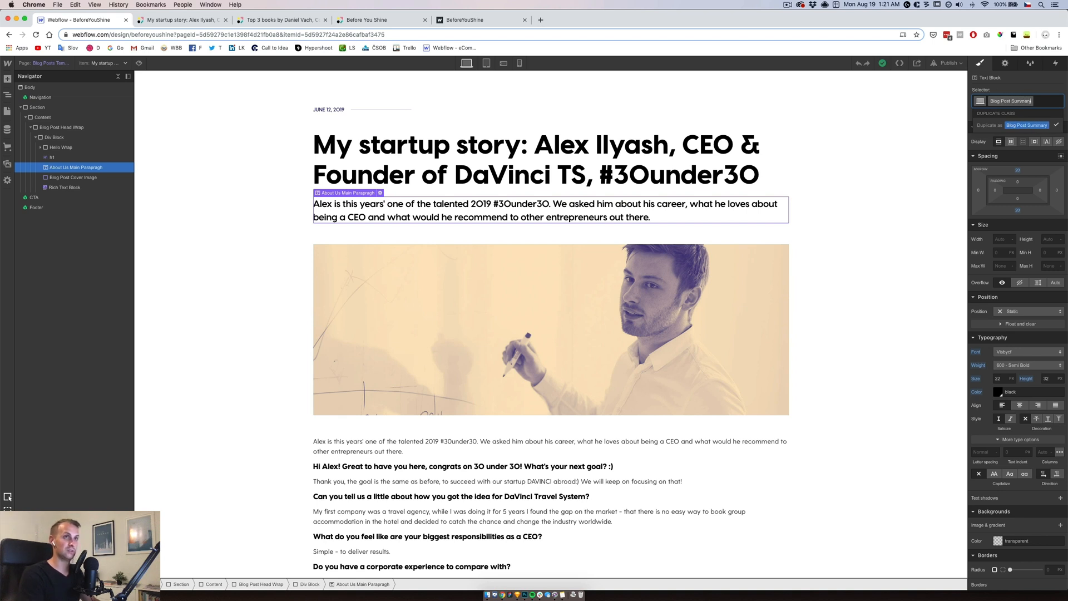
key("Return")
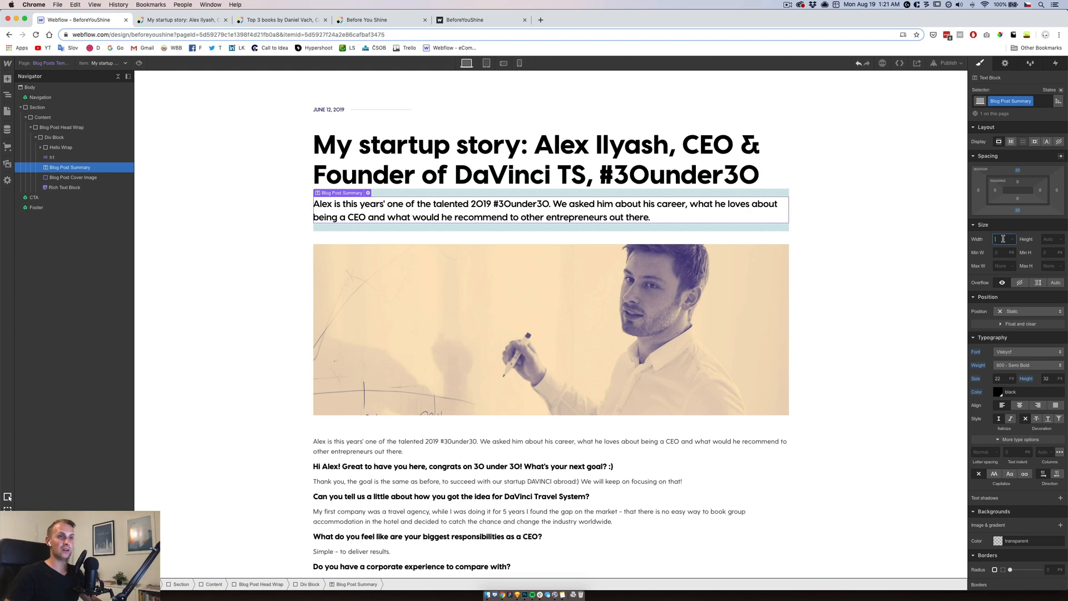
Set the width of both the Blog Post Summary and the rich text block to 70%
type("70%")
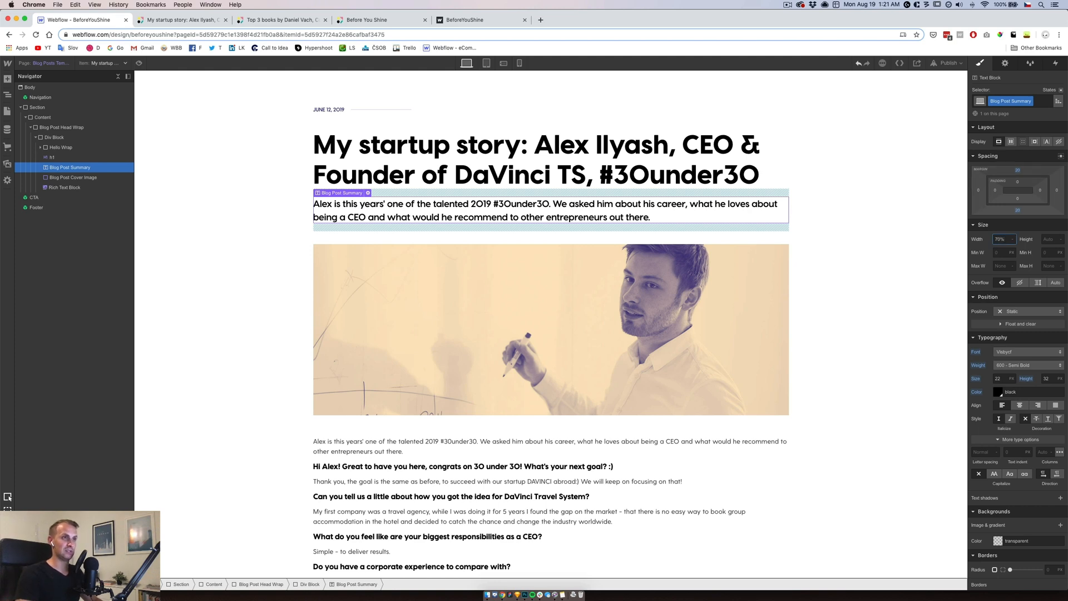
key("Return")
scroll(545, 340, "down", 5)
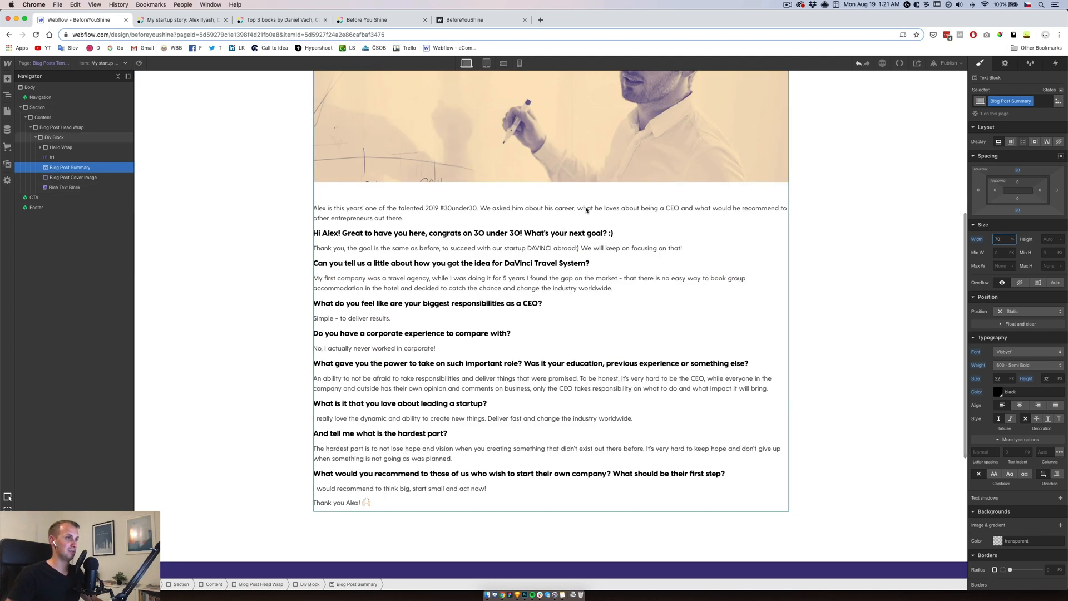
left_click(124, 188)
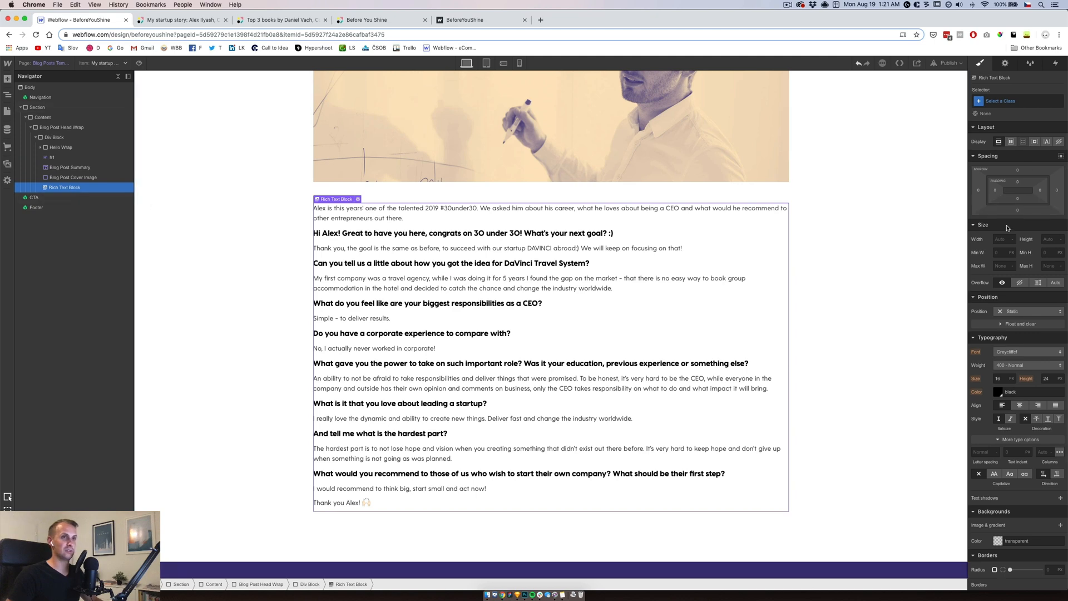
type("70%")
key("Return")
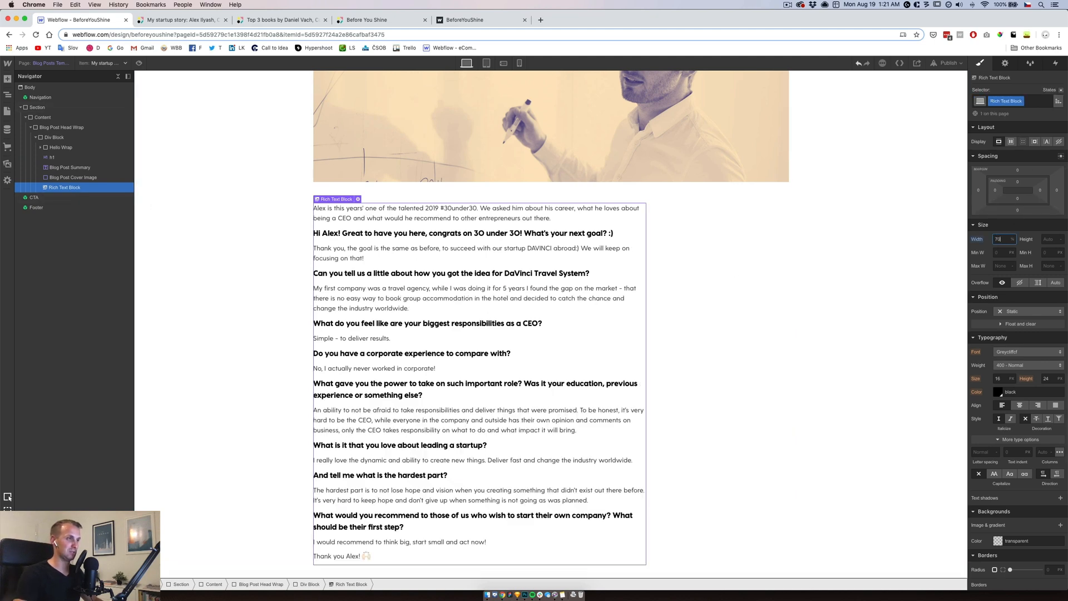
Centre the rich text block horizontally beneath the cover image
left_click(766, 327)
scroll(745, 320, "up", 5)
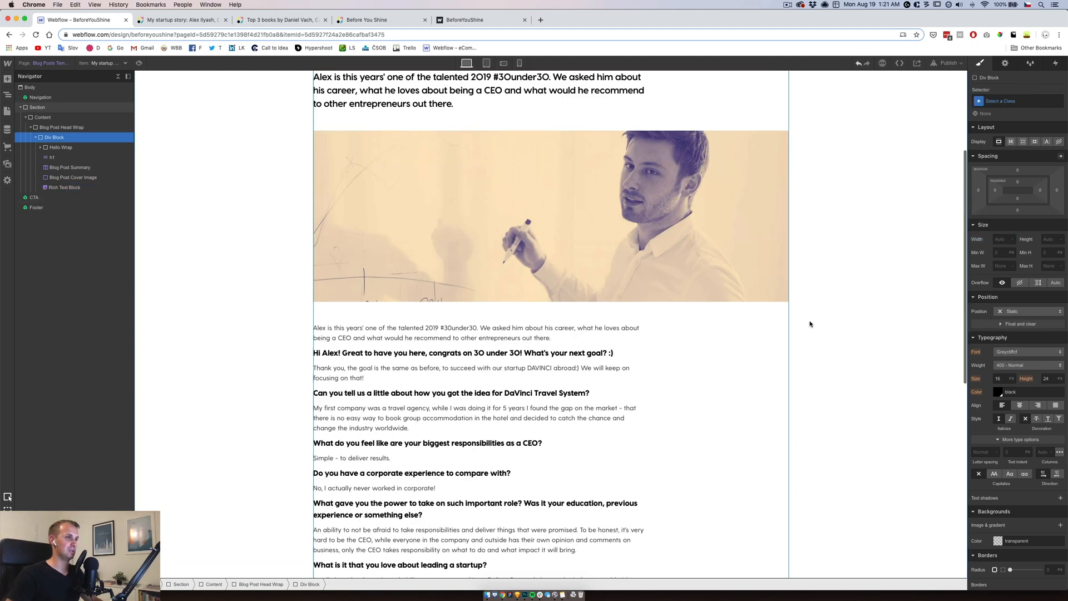
scroll(810, 324, "down", 3)
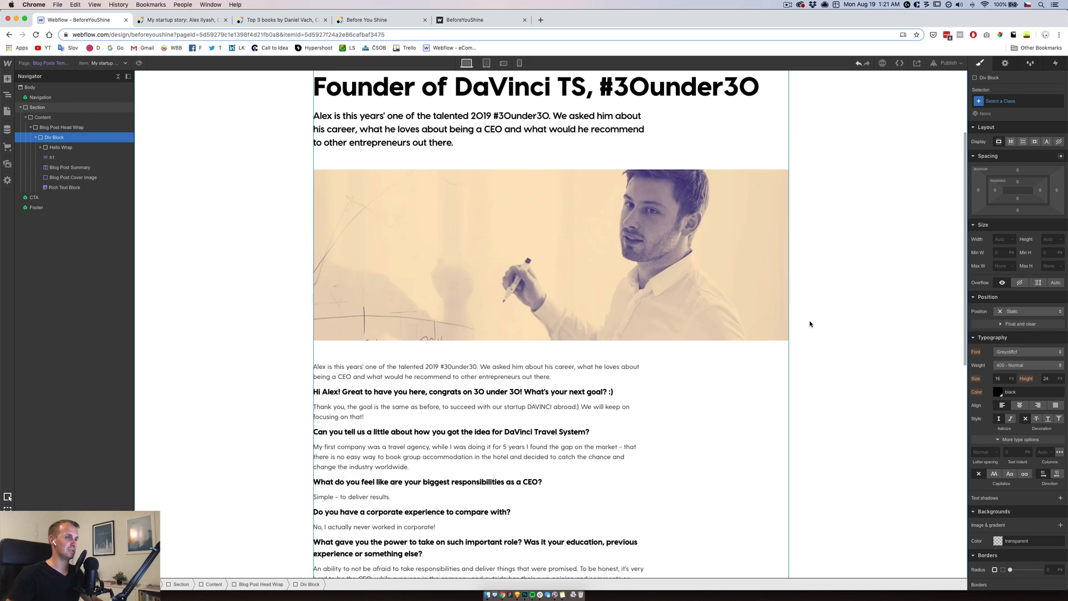
scroll(810, 324, "down", 3)
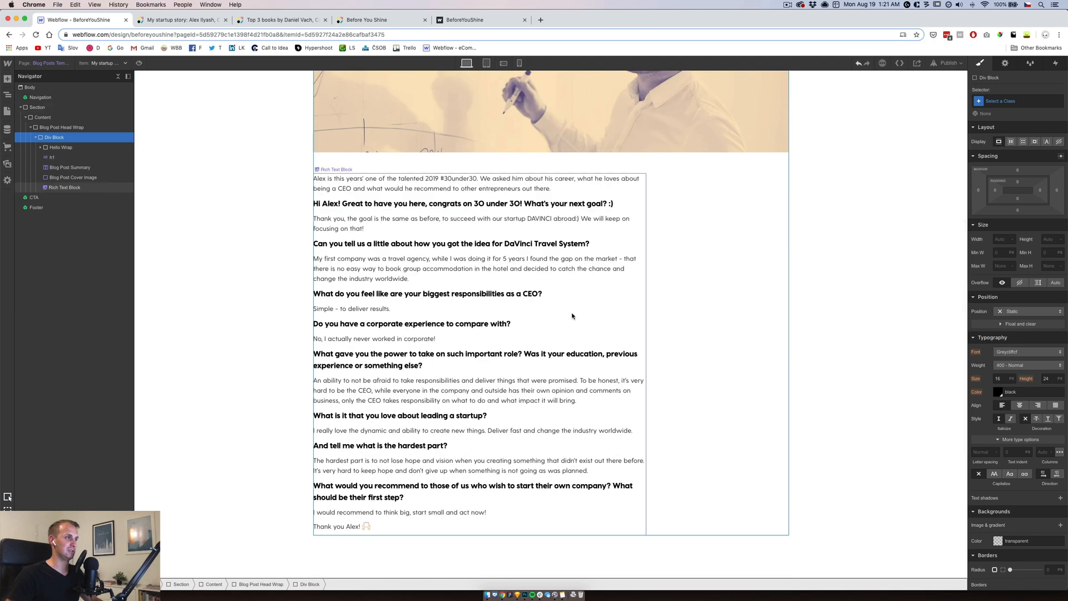
left_click(573, 316)
left_click(60, 147)
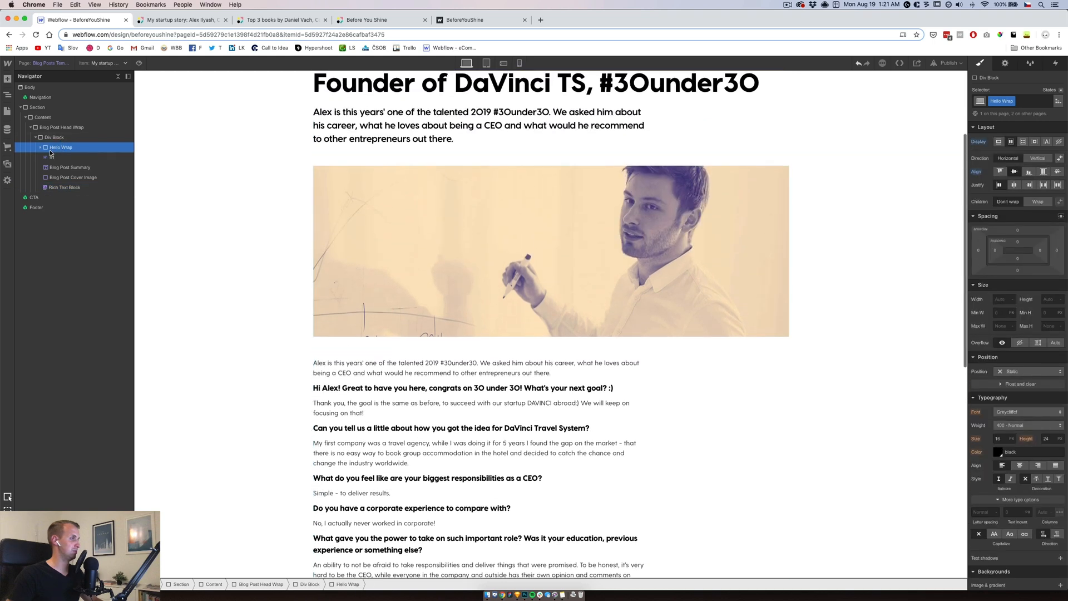
left_click(62, 187)
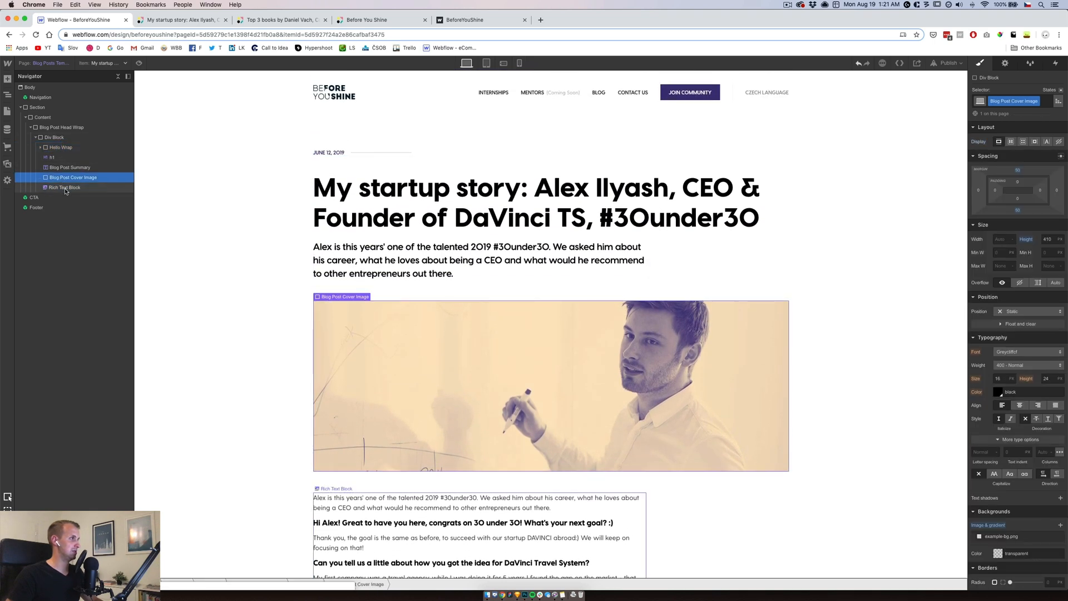
scroll(472, 410, "down", 3)
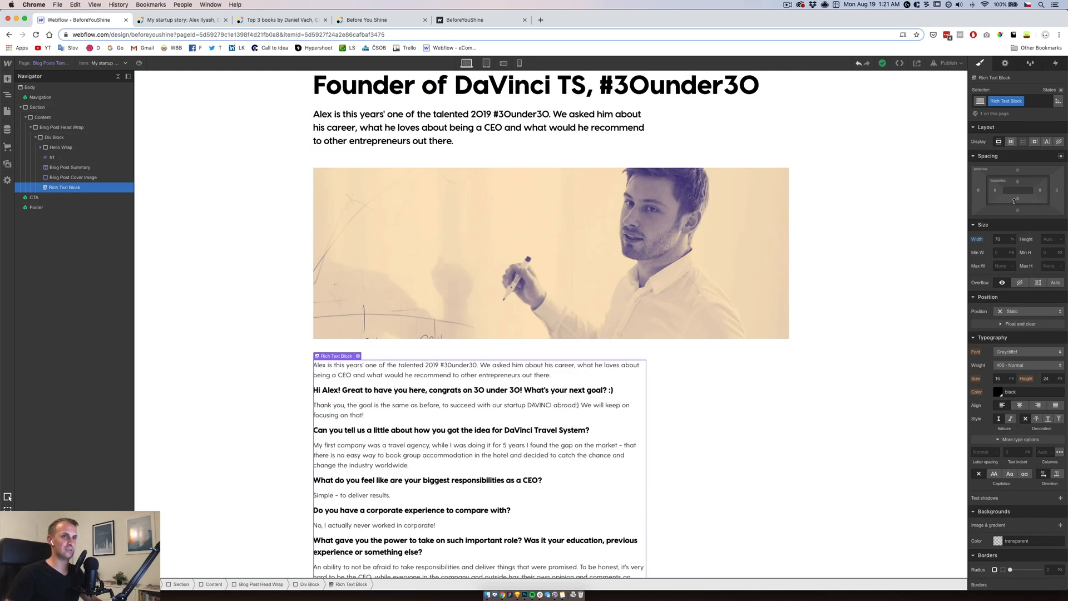
left_click(1061, 158)
left_click(838, 357)
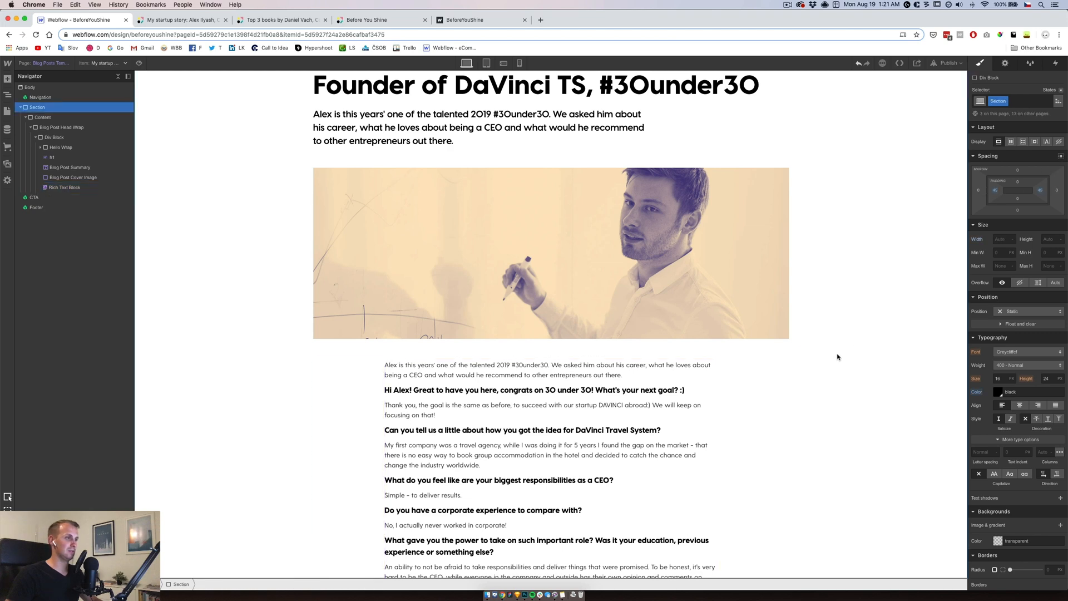
Set the width of the Blog Post Headline to 70%
scroll(838, 357, "up", 3)
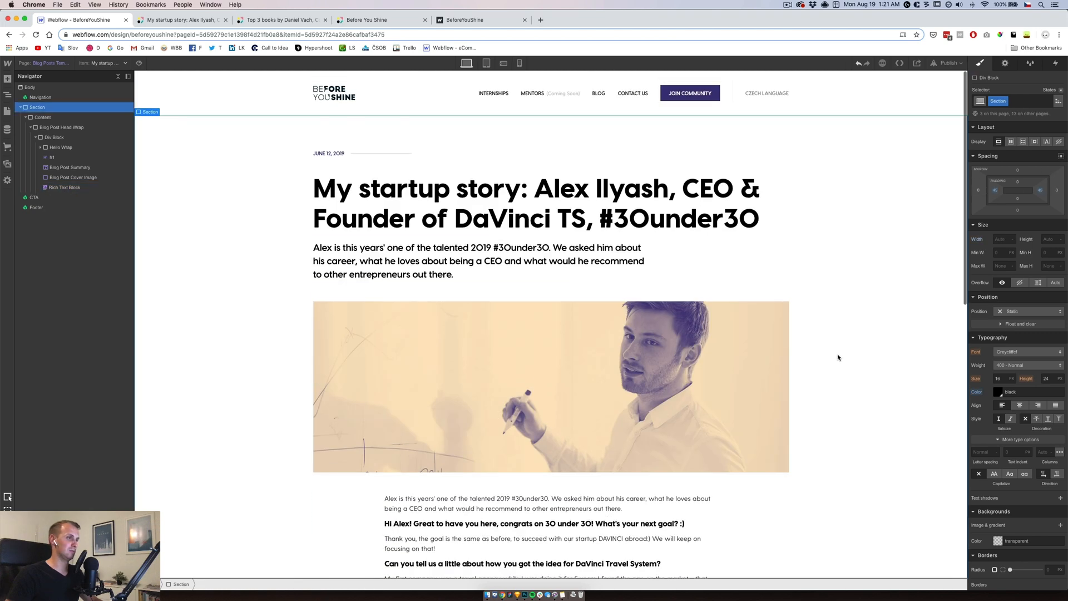
left_click(541, 222)
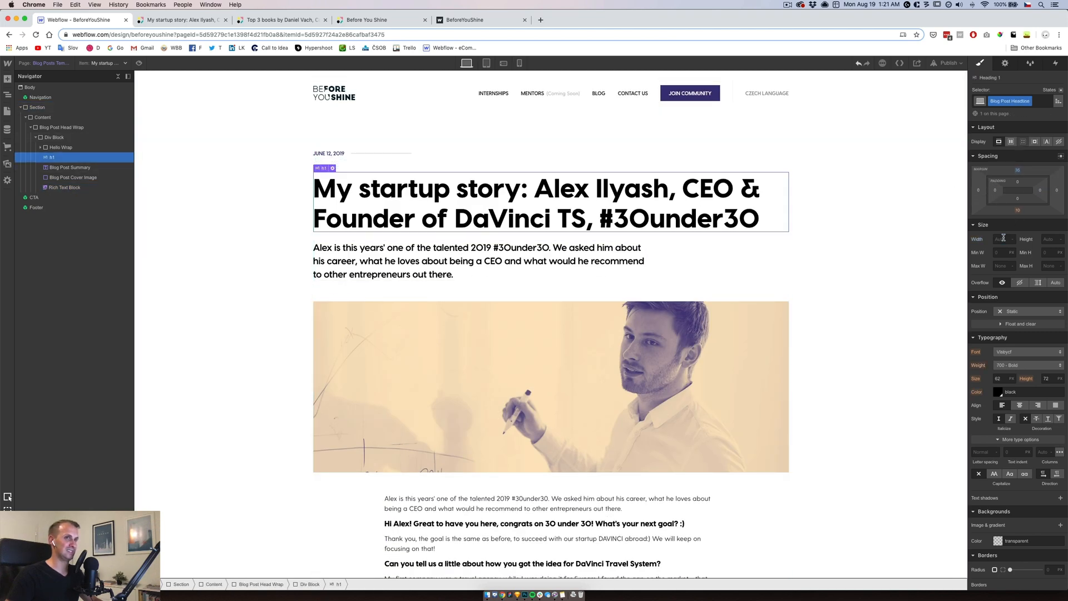
key("Return")
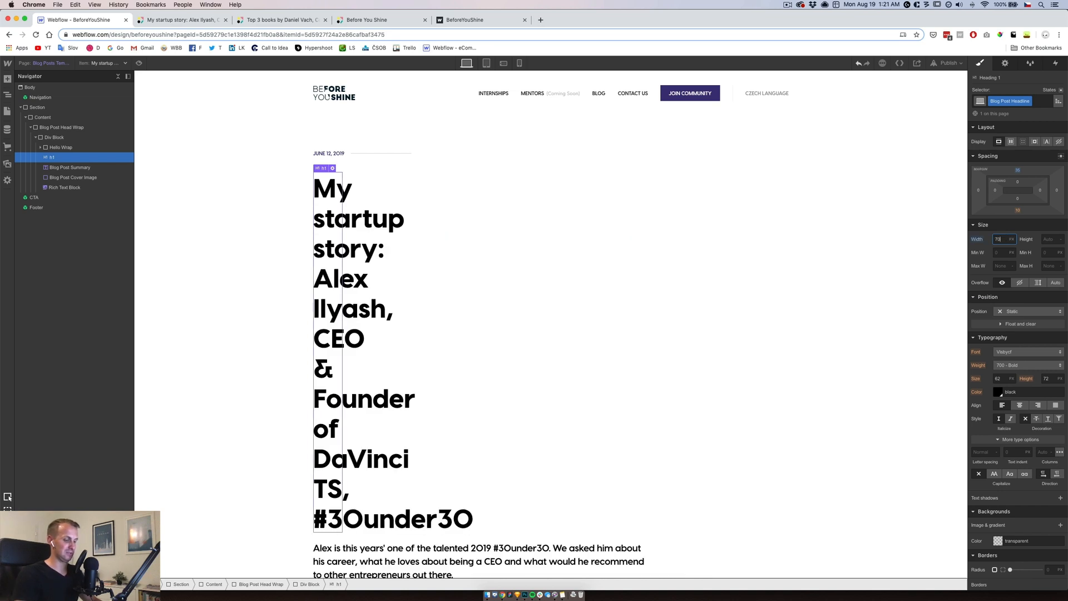
type("%")
key("Return")
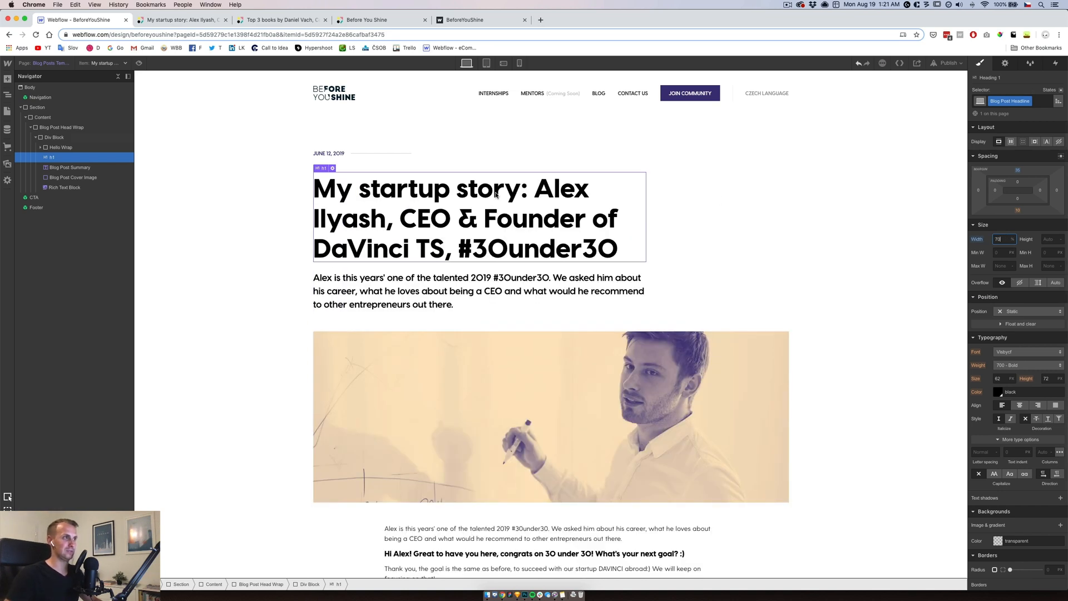
Try a vertical flex layout on the Blog Post Head Wrap
left_click(453, 162)
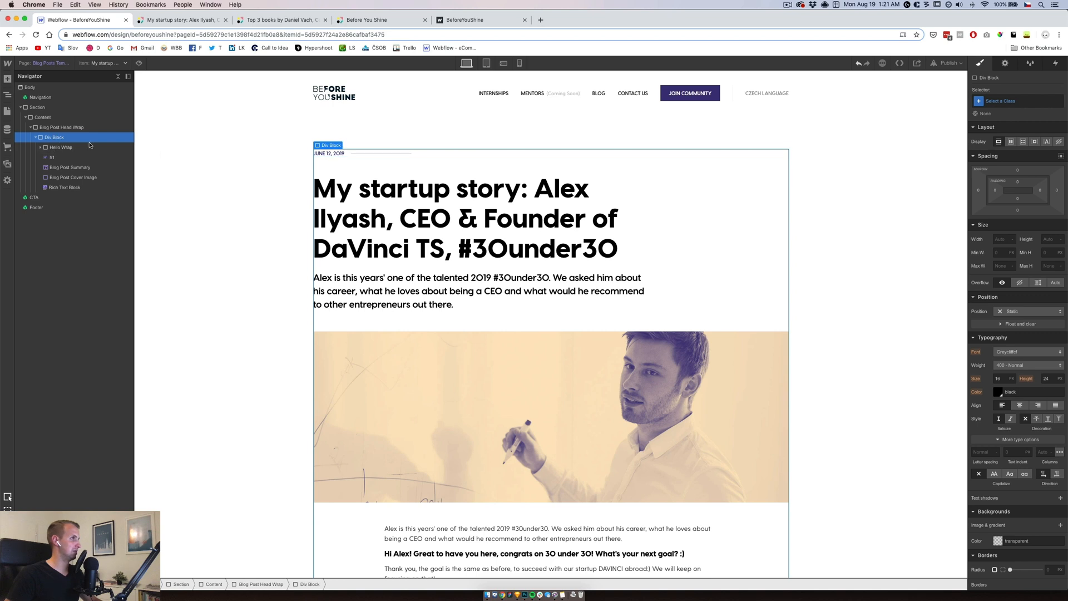
left_click(70, 128)
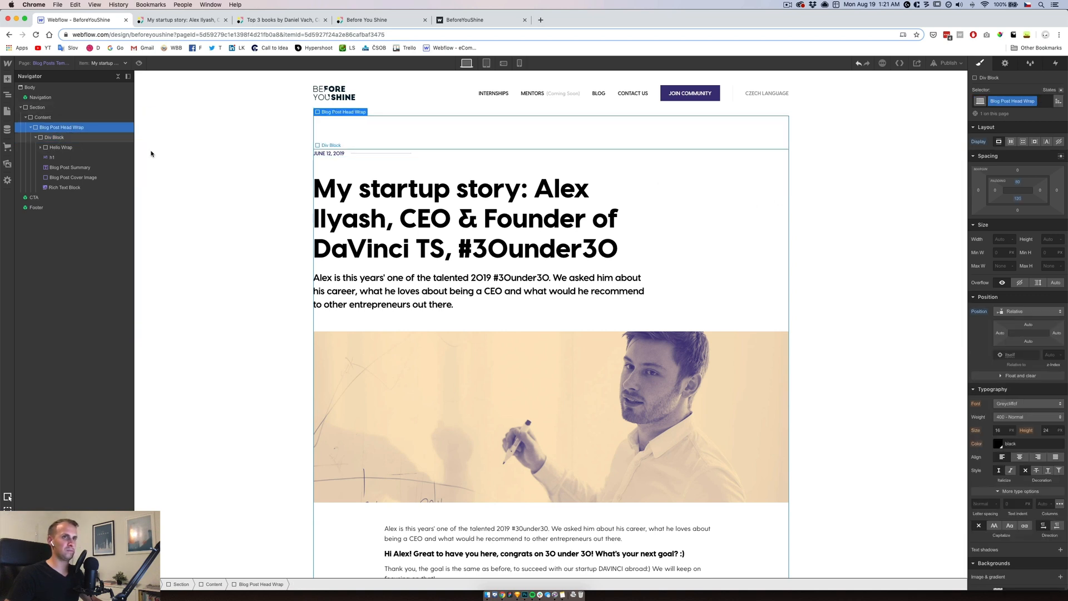
left_click(1011, 143)
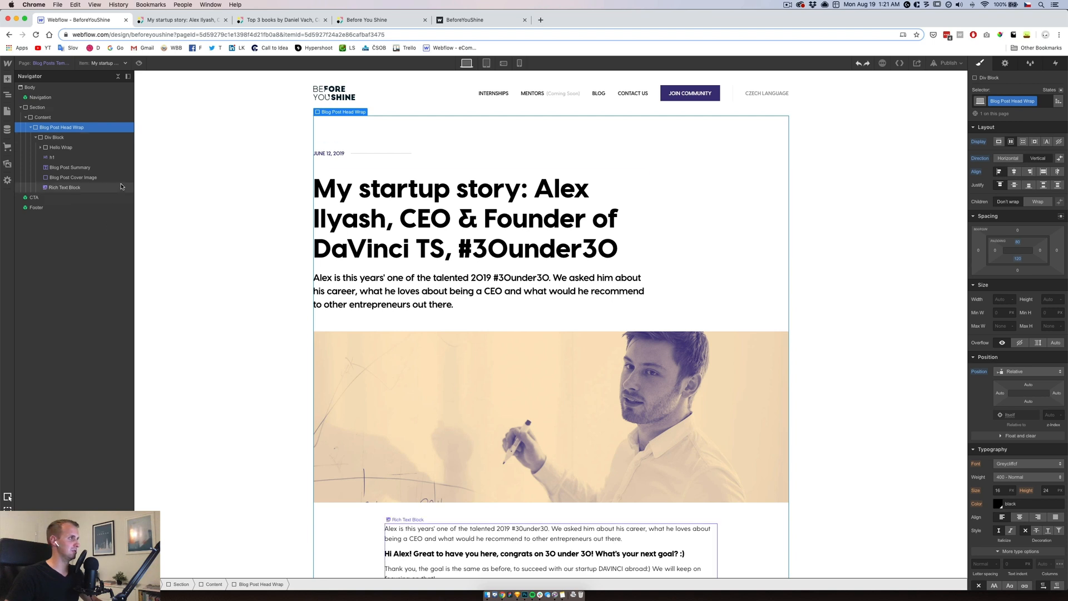
left_click(61, 138)
Restore block display on the Blog Post Head Wrap and clear its Relative position
left_click(61, 127)
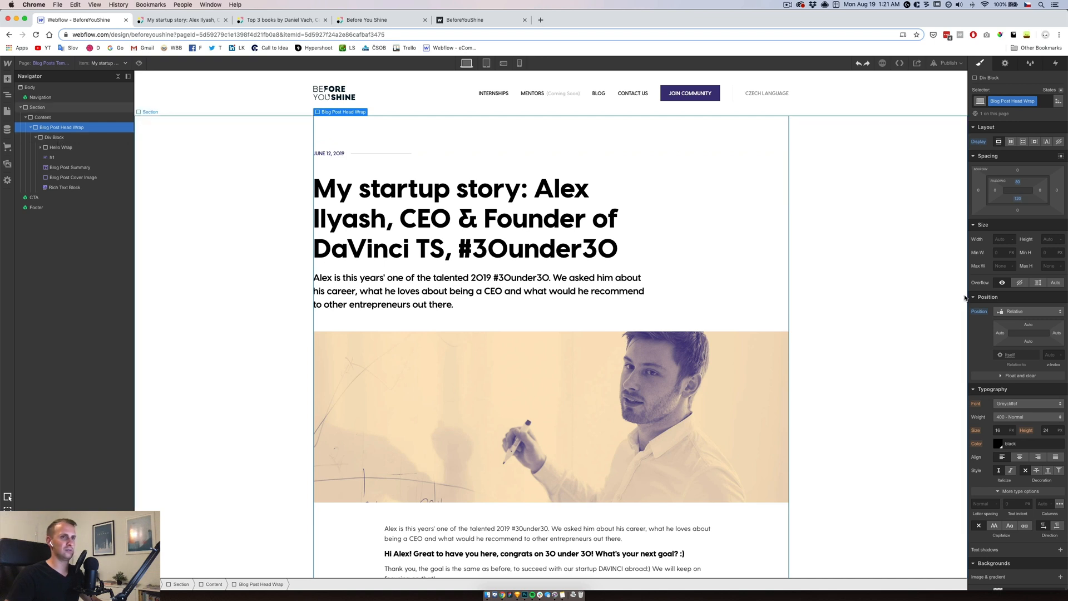
left_click(979, 312, "alt")
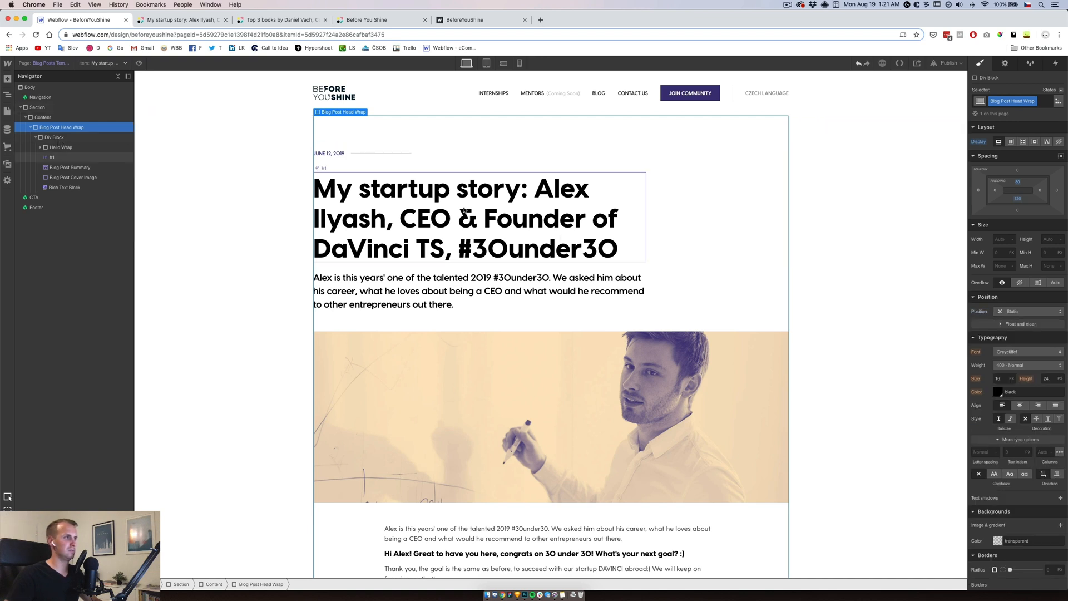
Make the div block inside the Blog Post Head Wrap a vertical flex container
left_click(67, 138)
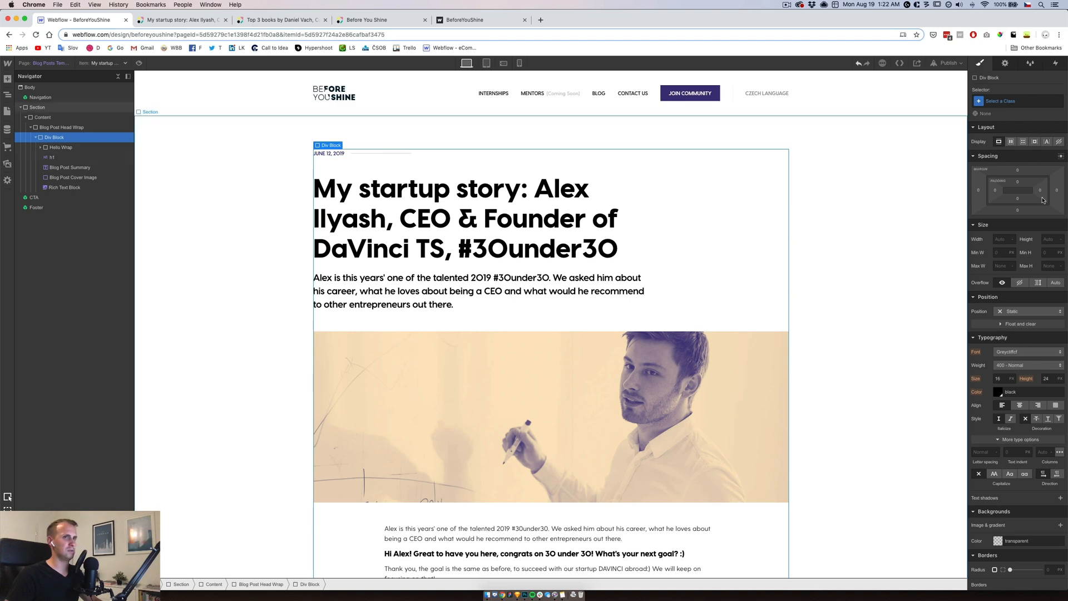
left_click(1011, 141)
left_click(1037, 158)
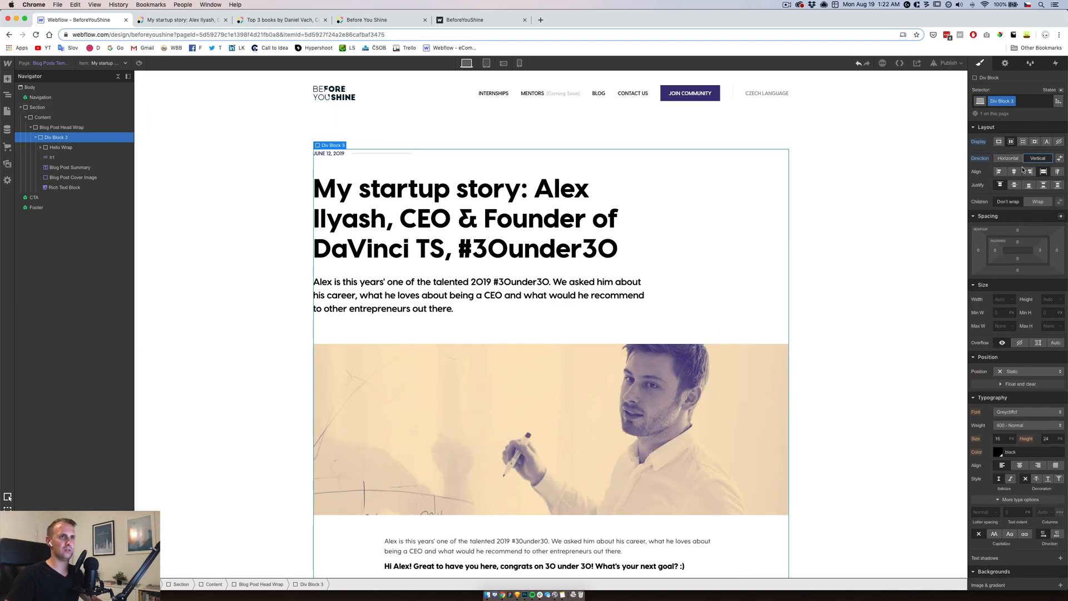
Try centre alignment for the flex children of the div block, comparing it with stretch
left_click(1014, 172)
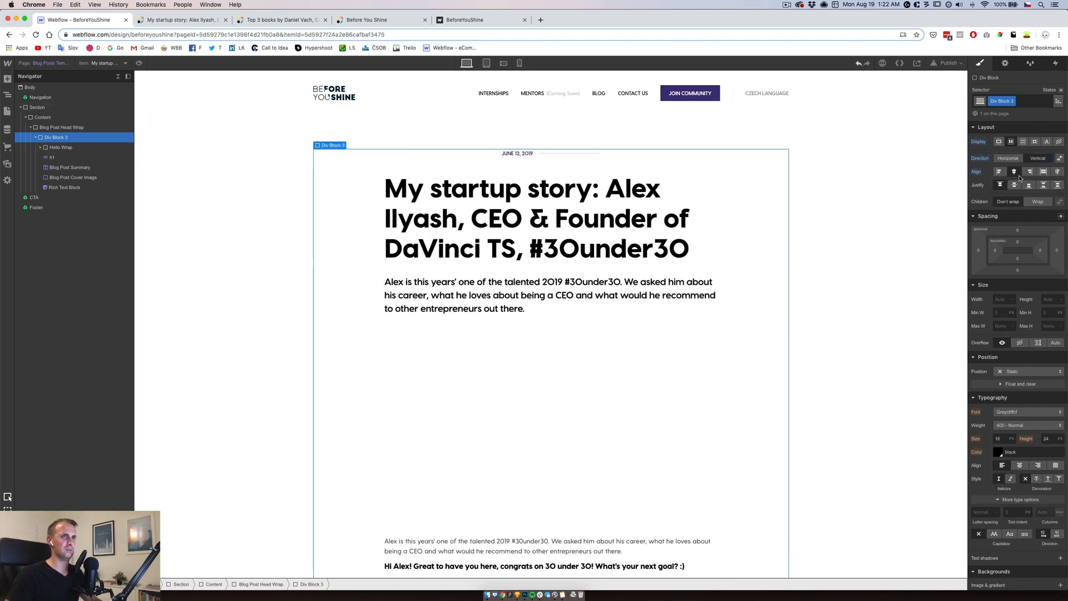
left_click(1043, 175)
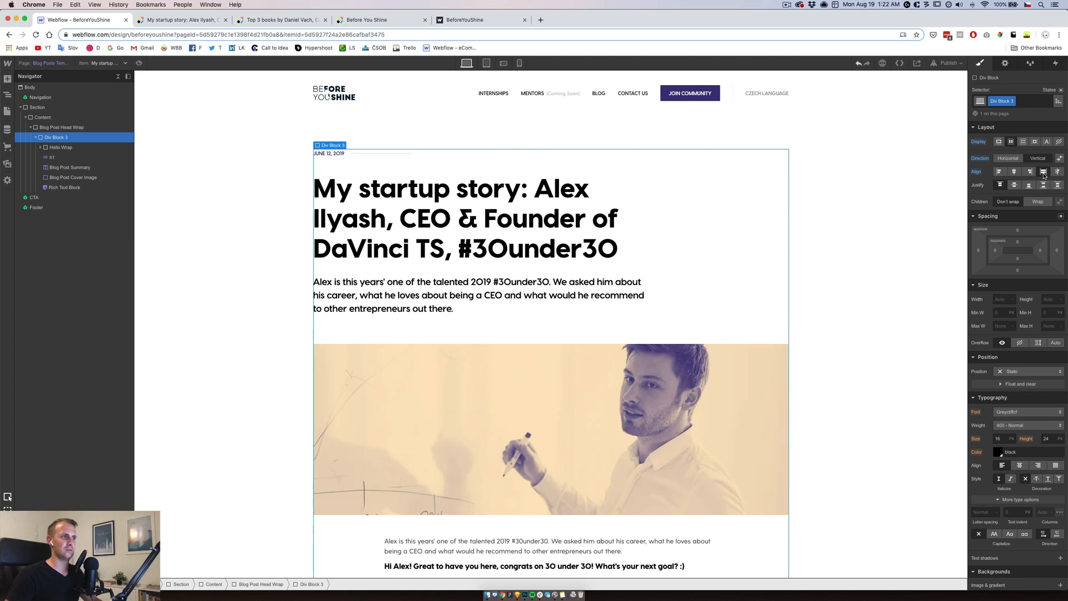
left_click(1014, 173)
left_click(1044, 173)
Set the Blog Post Cover Image's width to 100% and centre-align the children of its parent flex div block
left_click(767, 367)
left_click(999, 278)
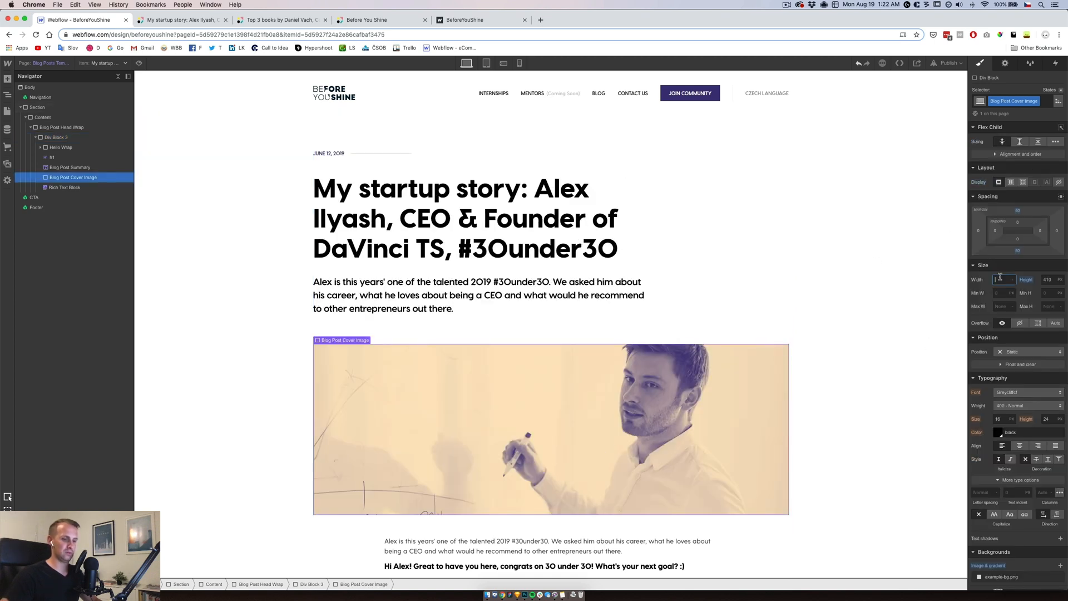
type("100%")
left_click(657, 252)
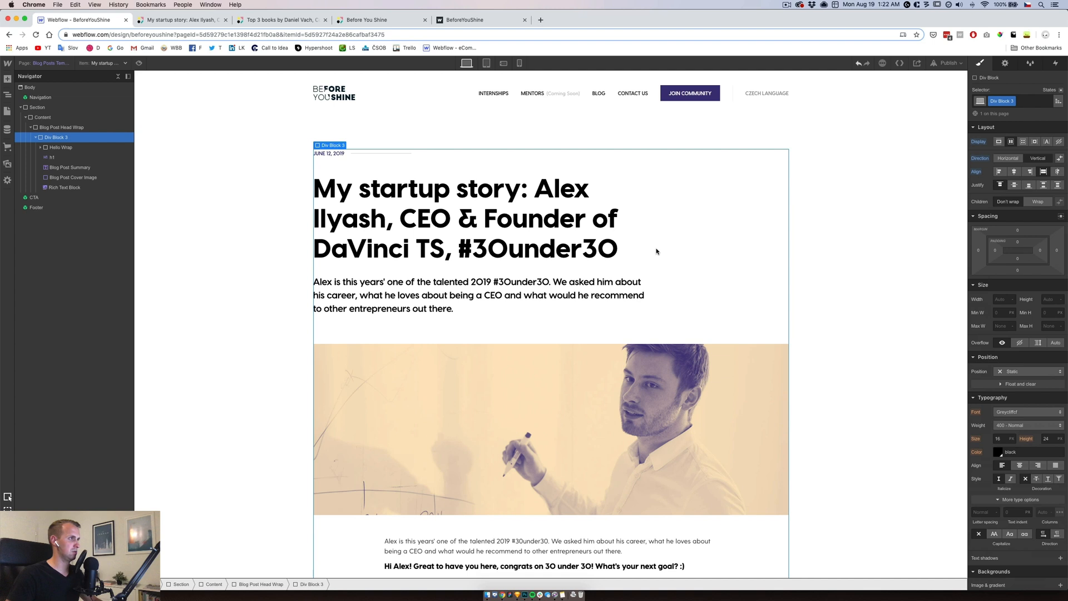
left_click(1014, 171)
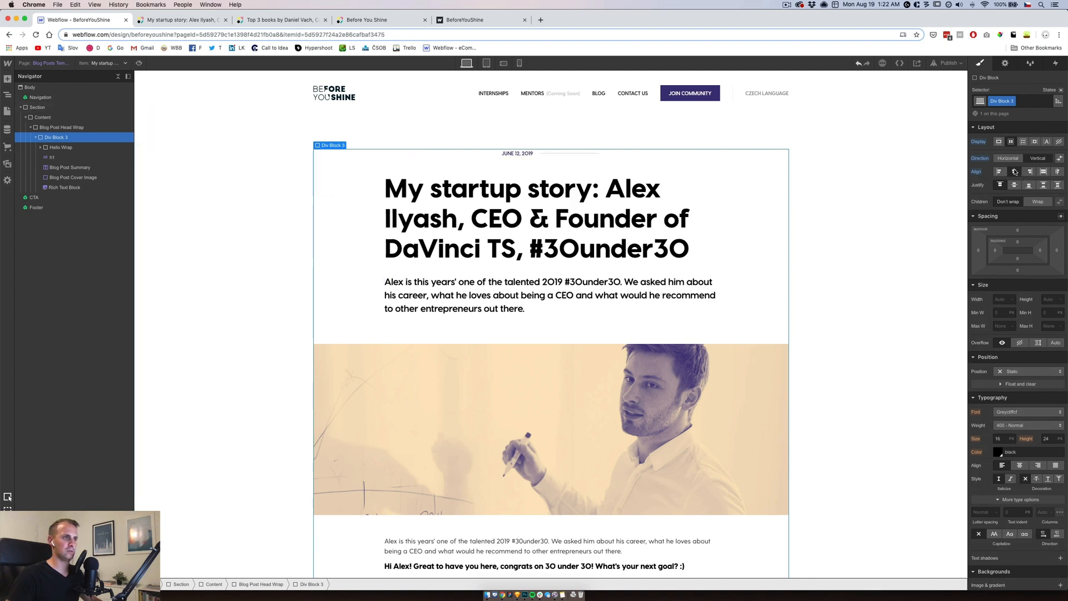
Add a div block inside Div Block 3 and move the Hello Wrap, the H1 and the Blog Post Summary into it
left_click(825, 279)
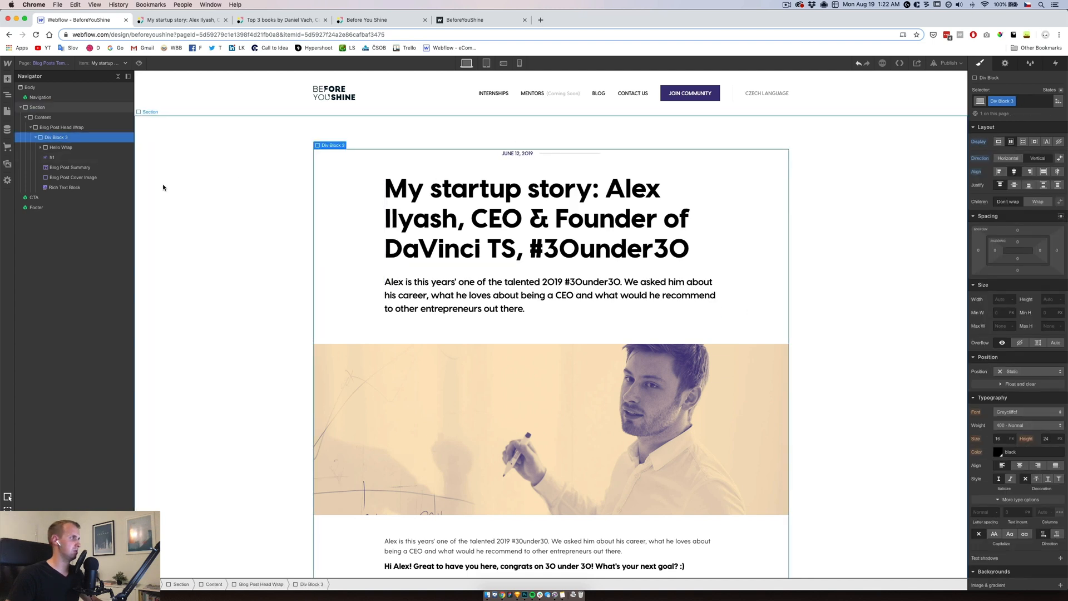
left_click(66, 148)
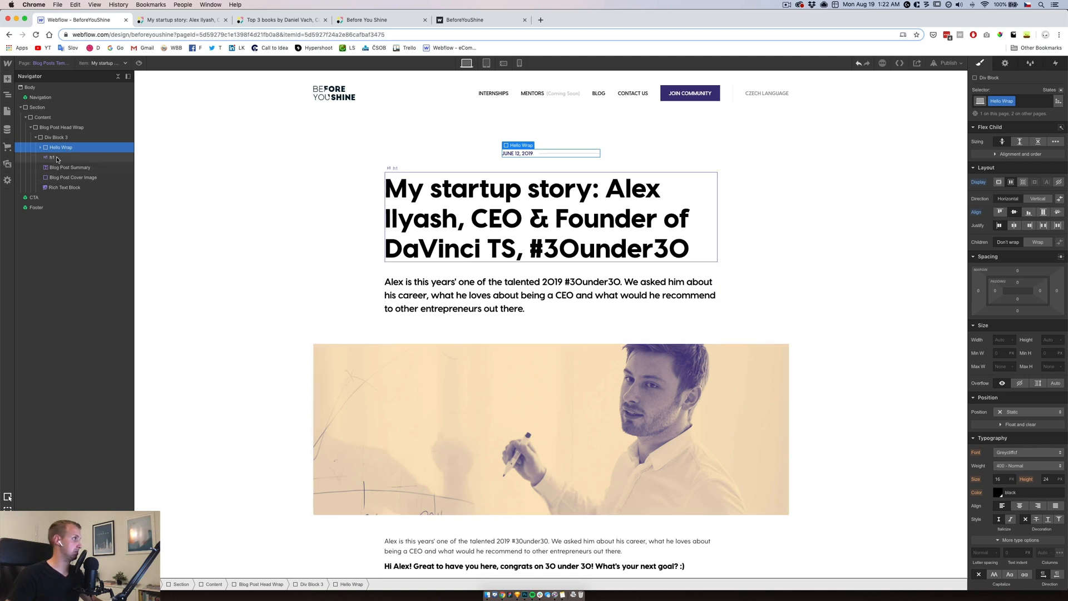
left_click(8, 79)
left_click(35, 226)
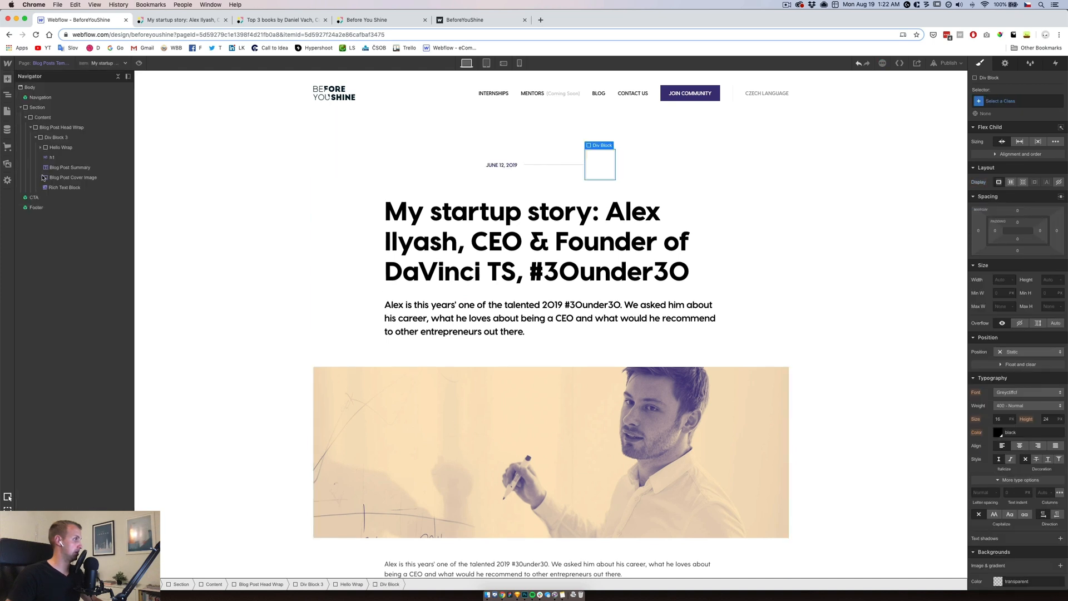
left_click_drag(60, 177, 83, 177)
left_click(56, 168)
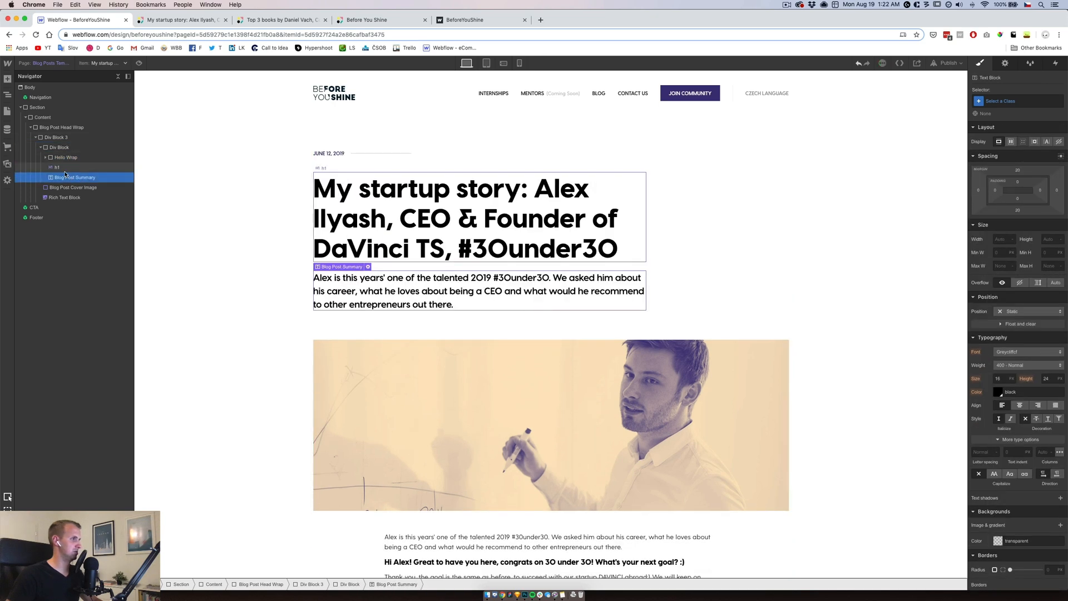
Set the width of the new div block around the date, headline and summary to 70%
left_click(42, 151)
left_click(43, 148)
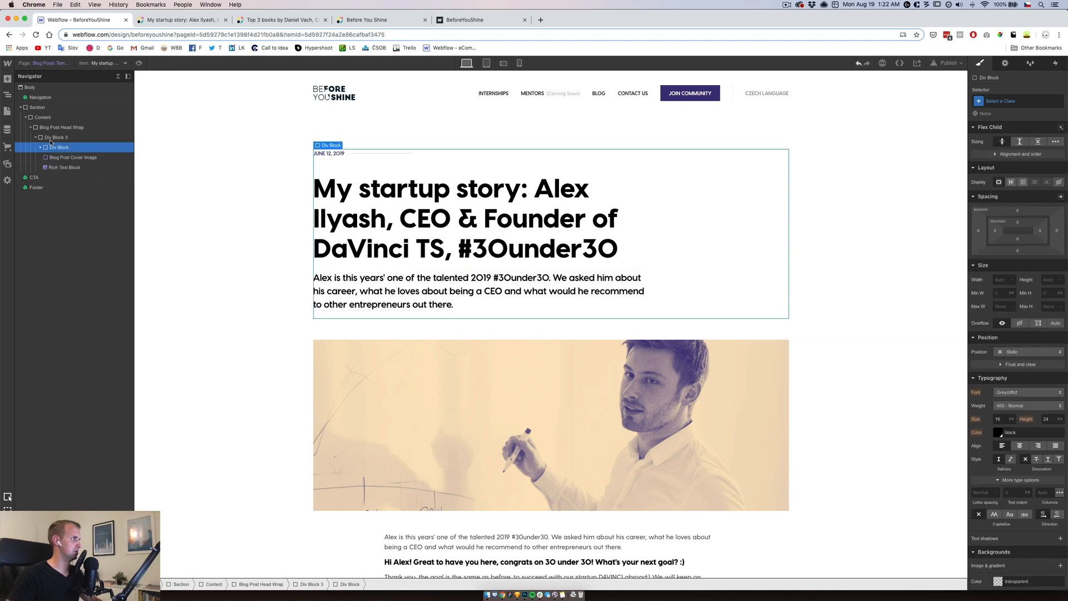
left_click(56, 137)
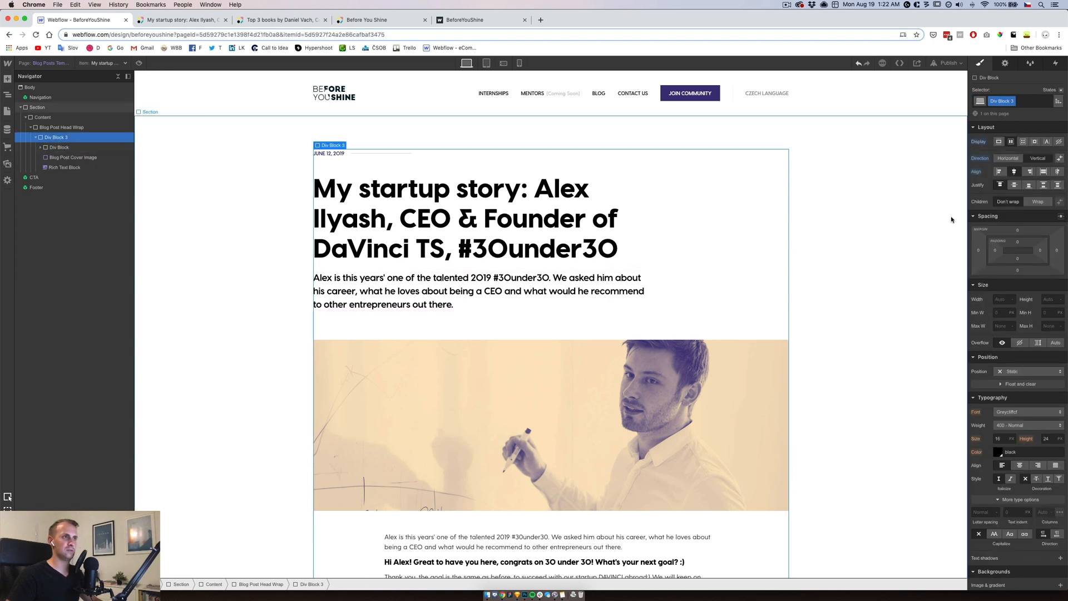
left_click(71, 151)
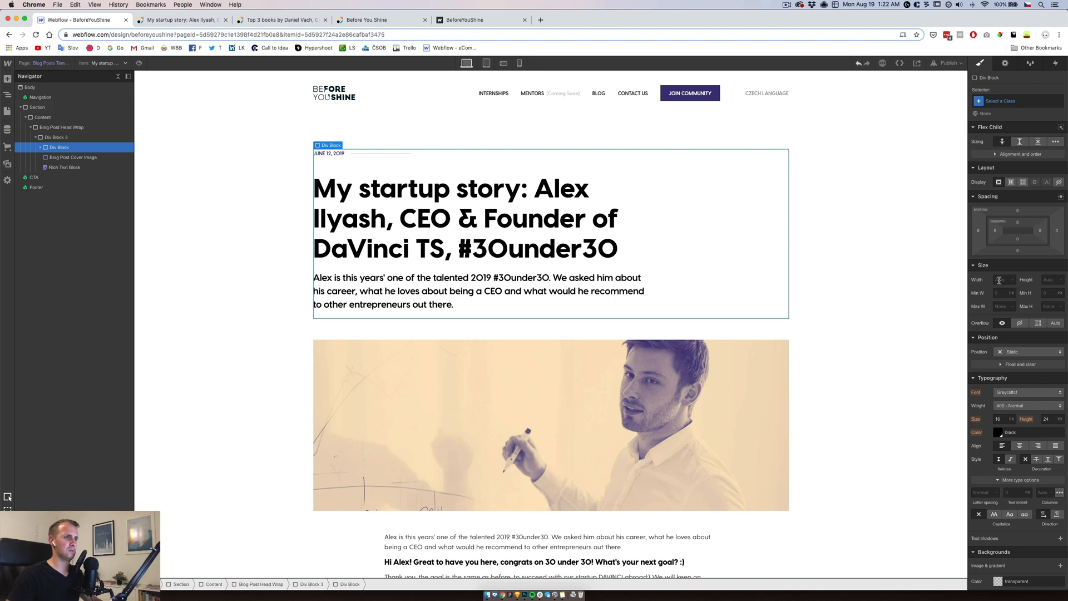
type("70%")
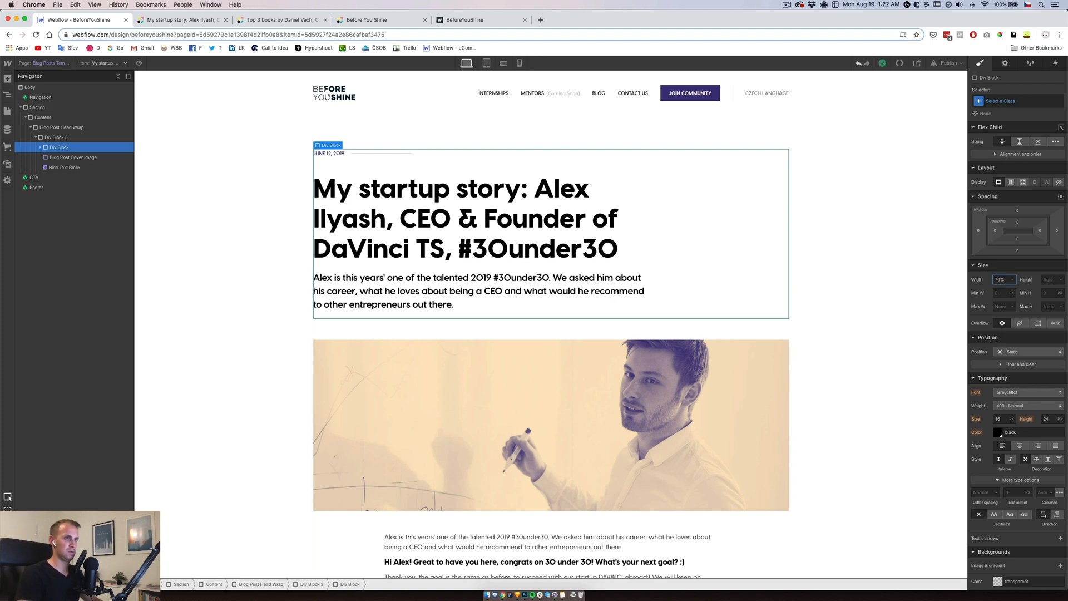
key("Return")
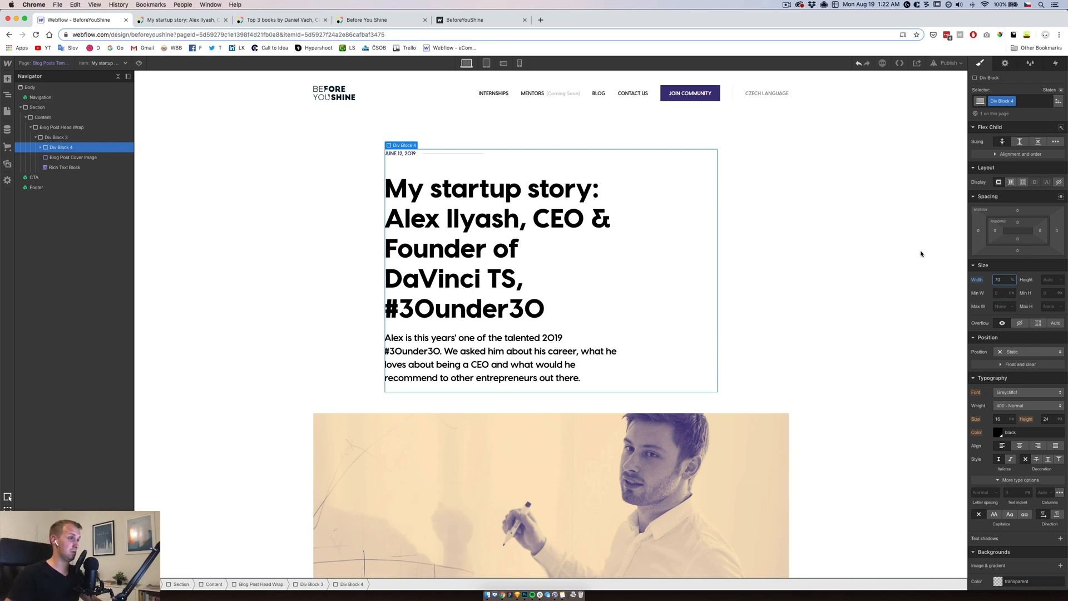
Remove the individual width settings from the Blog Post Headline and the Blog Post Summary
left_click(36, 148)
left_click(64, 158)
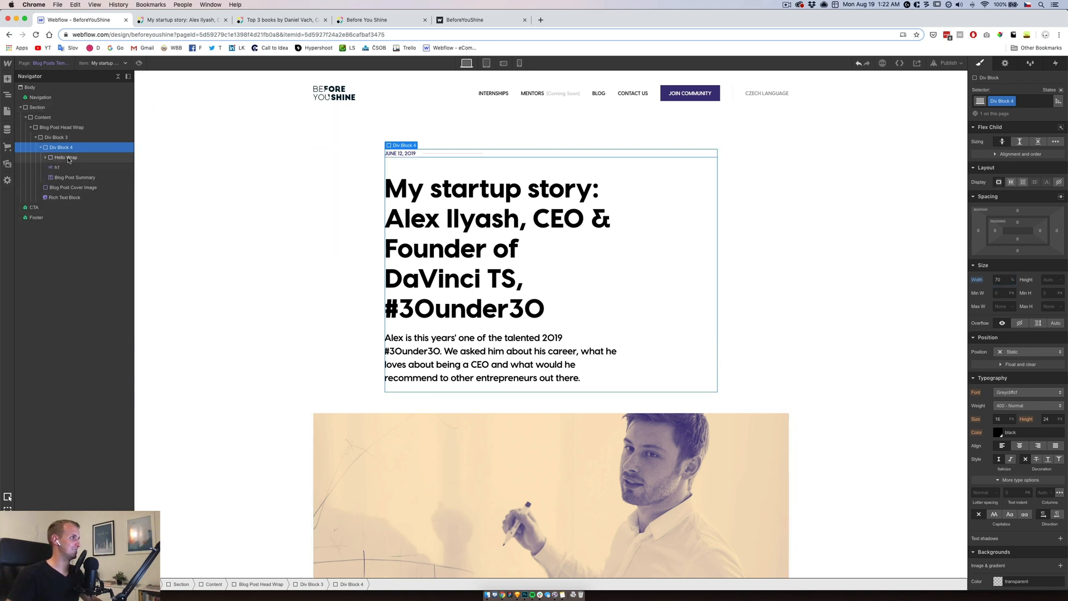
left_click(63, 168)
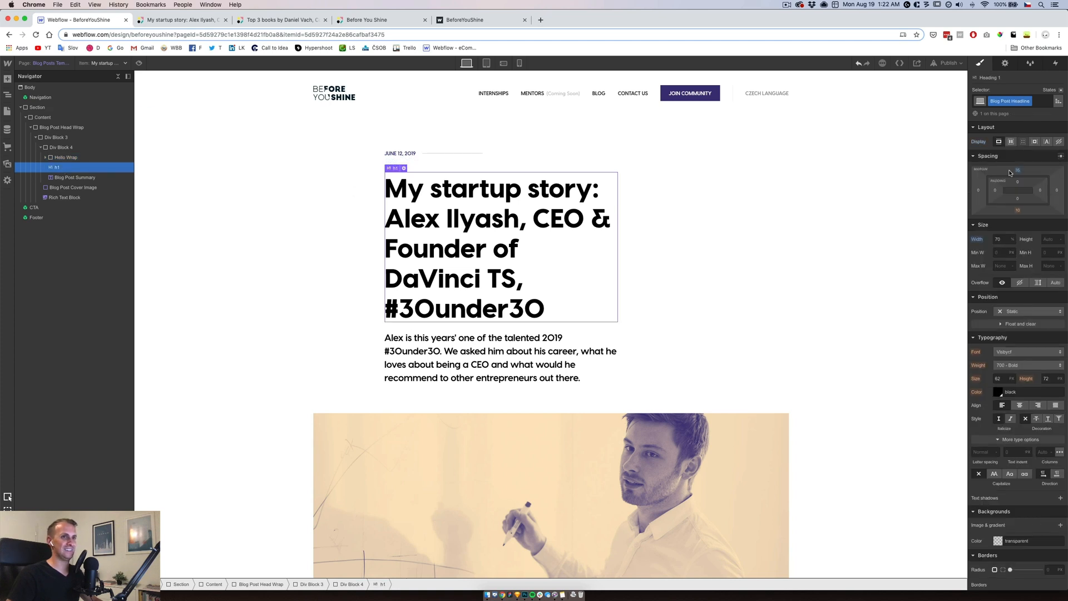
left_click(978, 239, "alt")
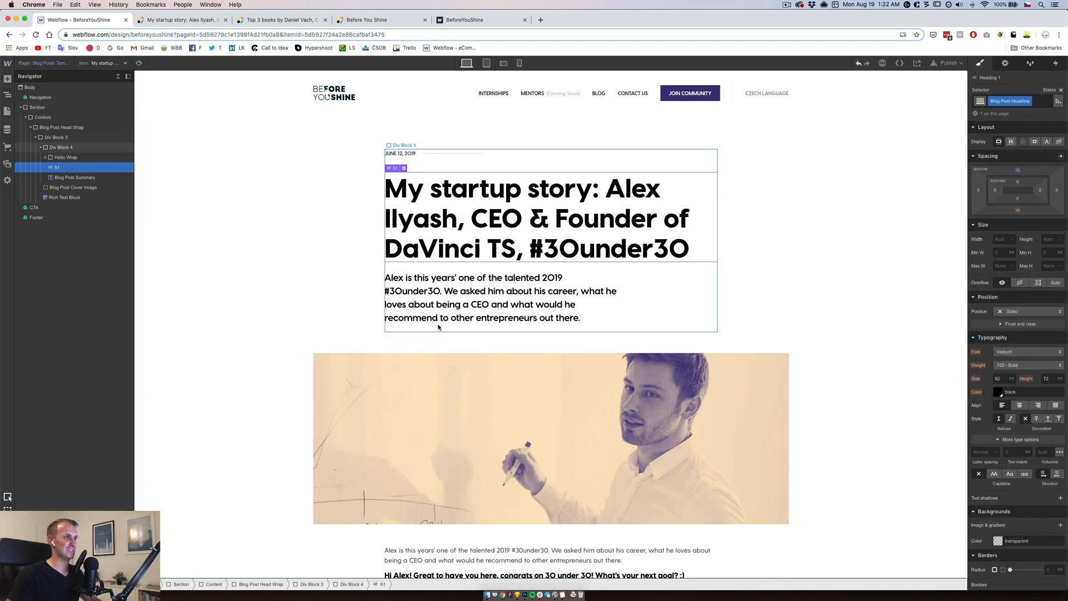
left_click(75, 177)
left_click(977, 239, "alt")
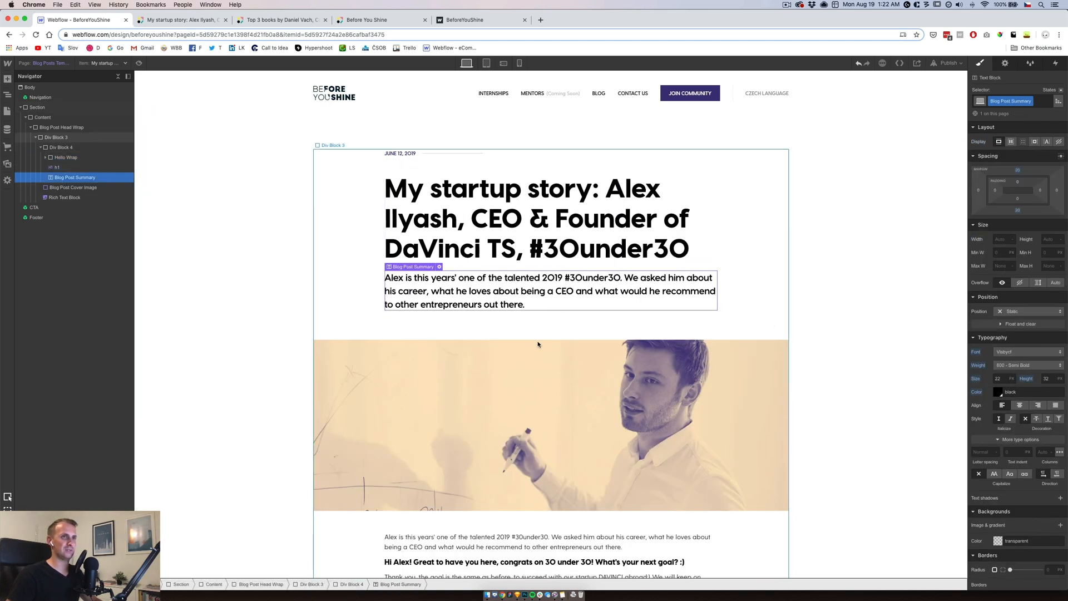
Review the post layout down to the end of the body text and compare its text size with the original live post
scroll(545, 380, "down", 3)
scroll(545, 380, "up", 5)
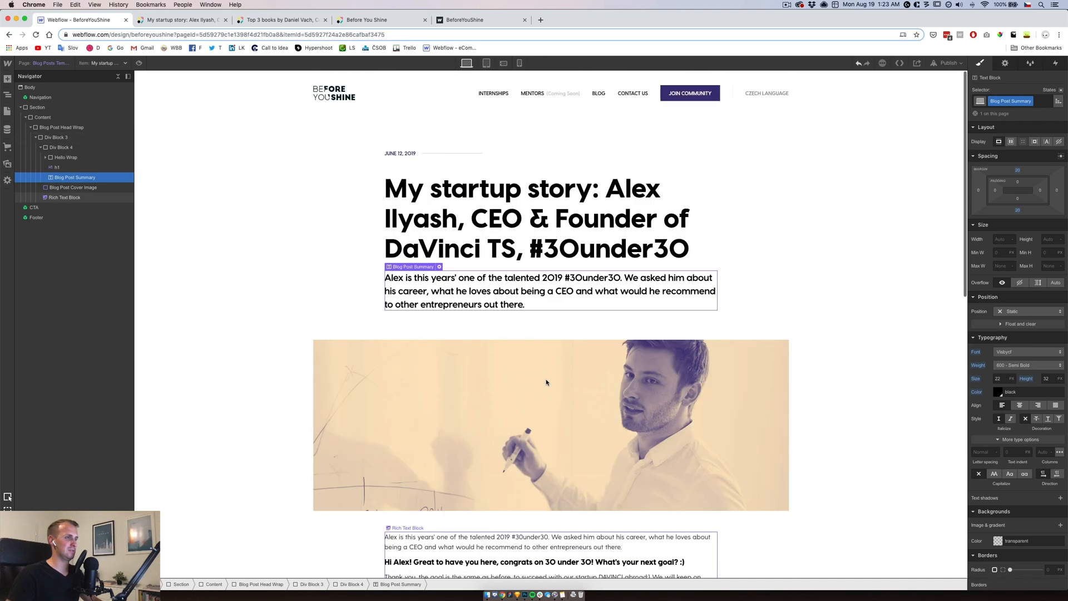
left_click(791, 181)
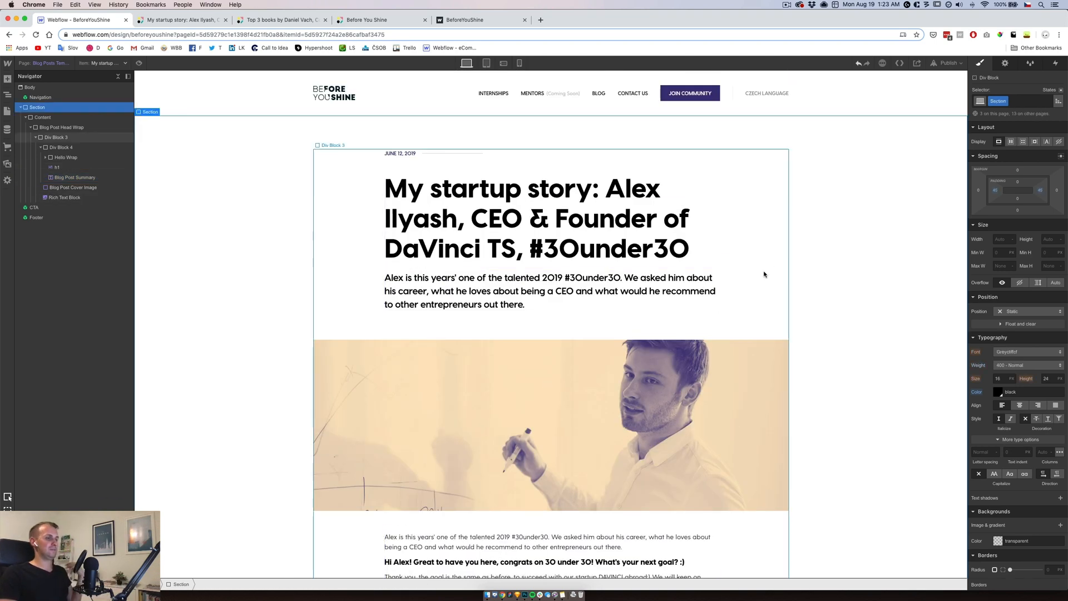
scroll(696, 274, "down", 2)
scroll(764, 276, "down", 10)
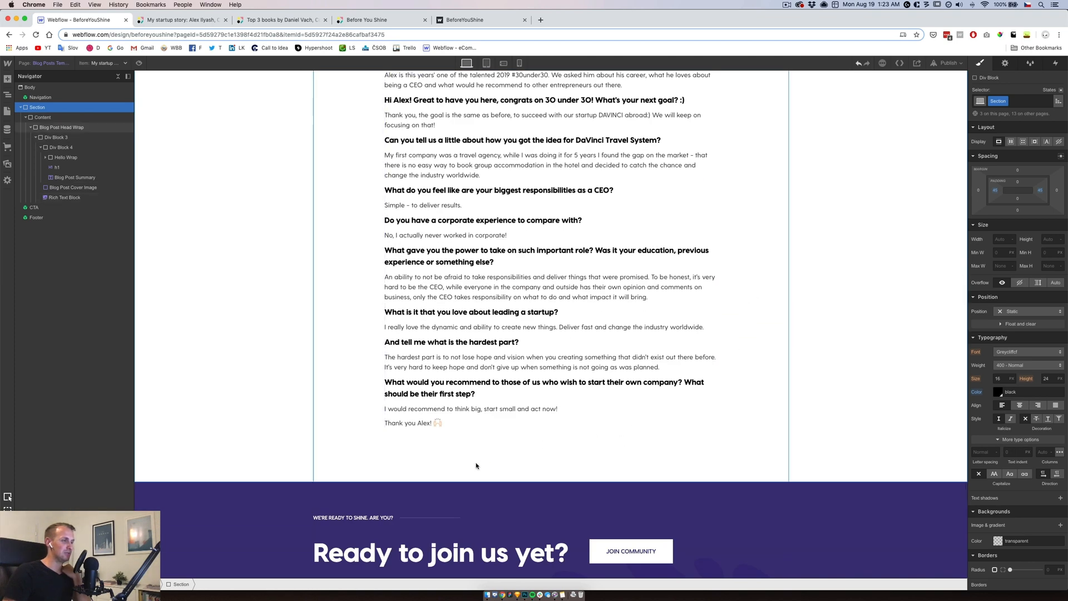
left_click(476, 466)
left_click(482, 371)
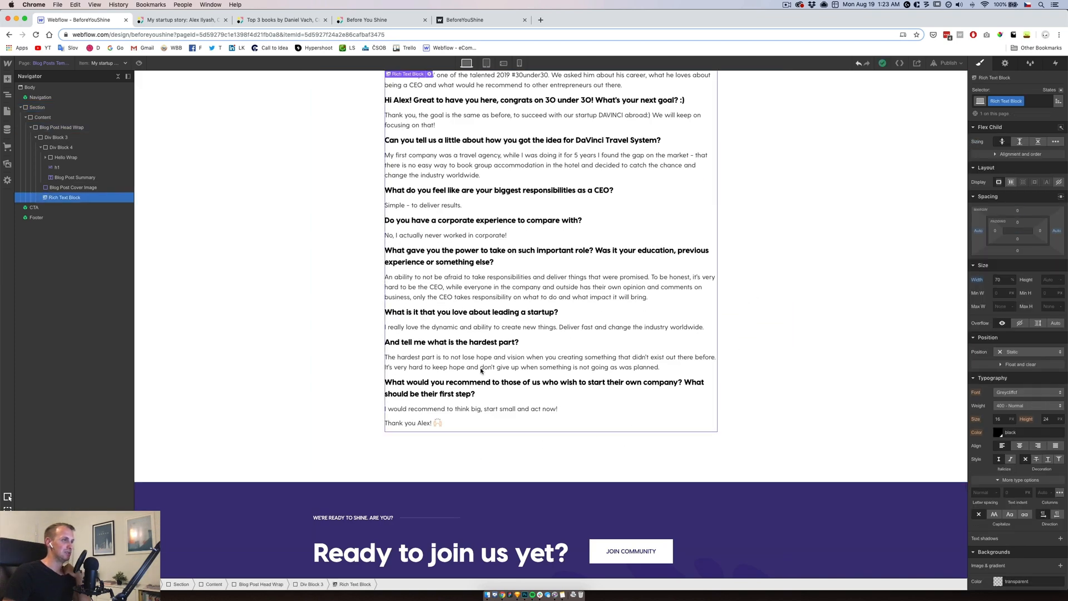
left_click(202, 23)
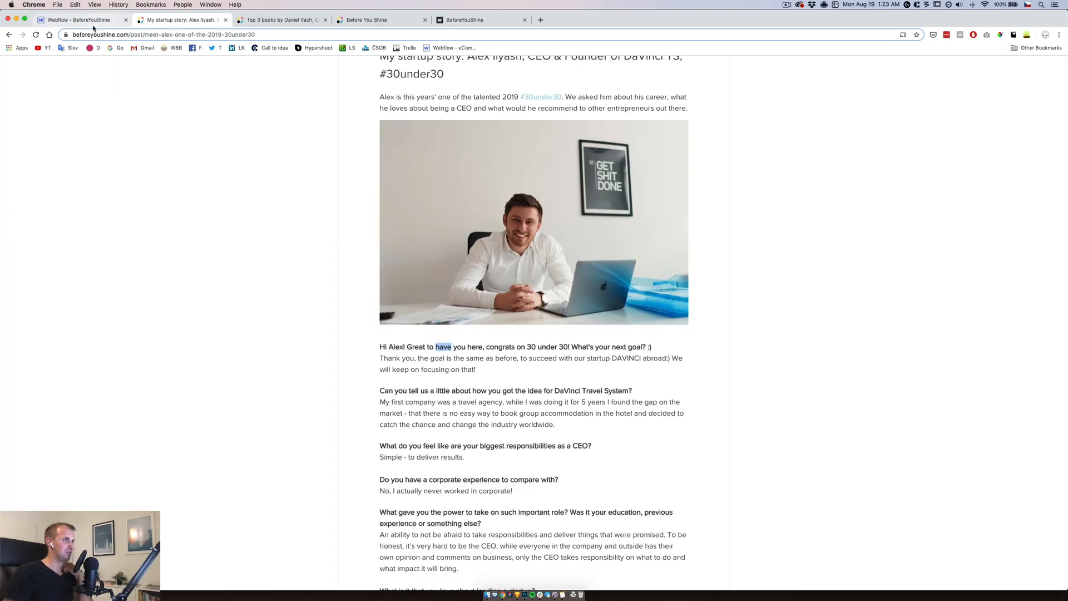
left_click(72, 23)
double_click(446, 238)
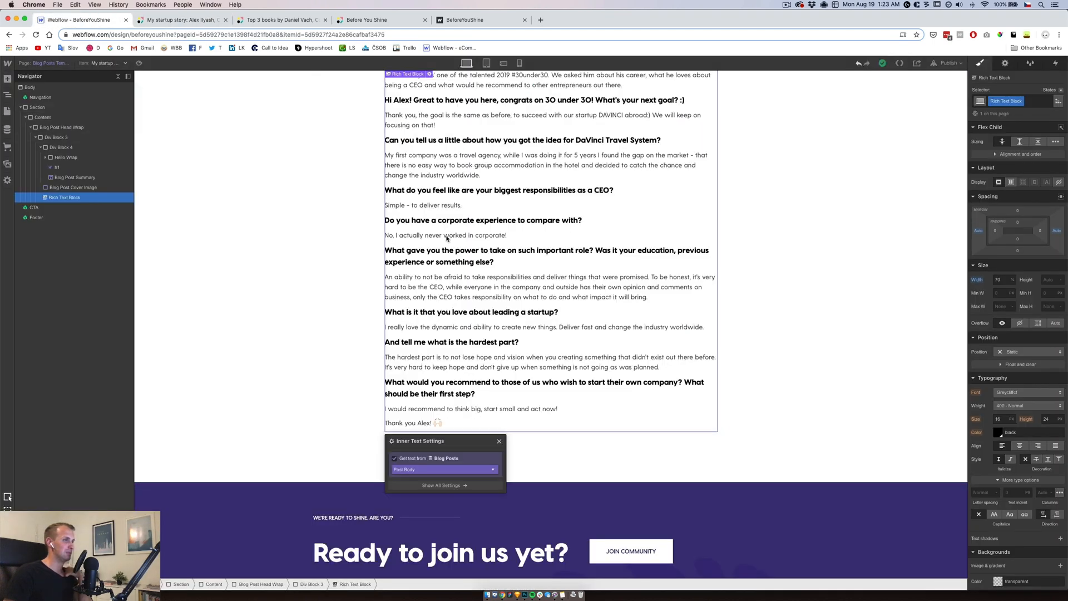
left_click(350, 247)
On the Styleguide page, set the All Paragraphs tag to 18 px font size and 28 px line height
left_click(7, 111)
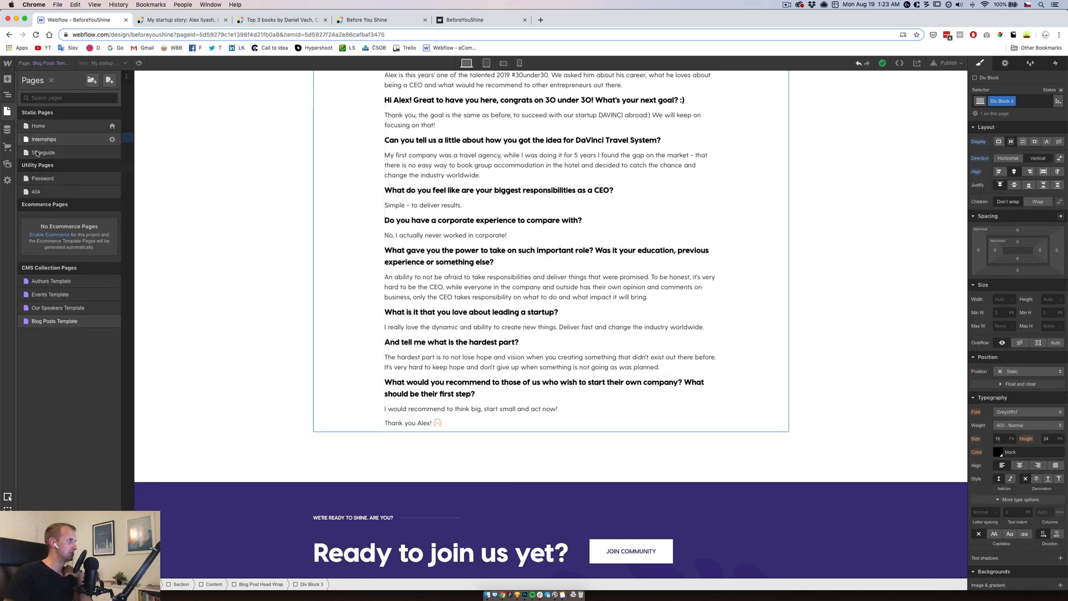
left_click(40, 153)
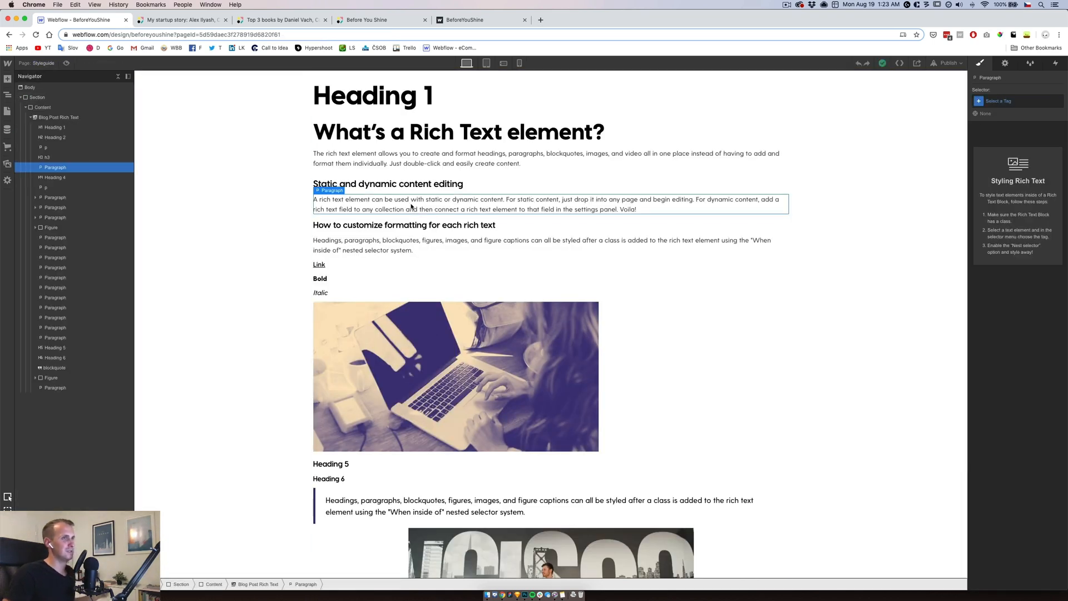
left_click(1010, 100)
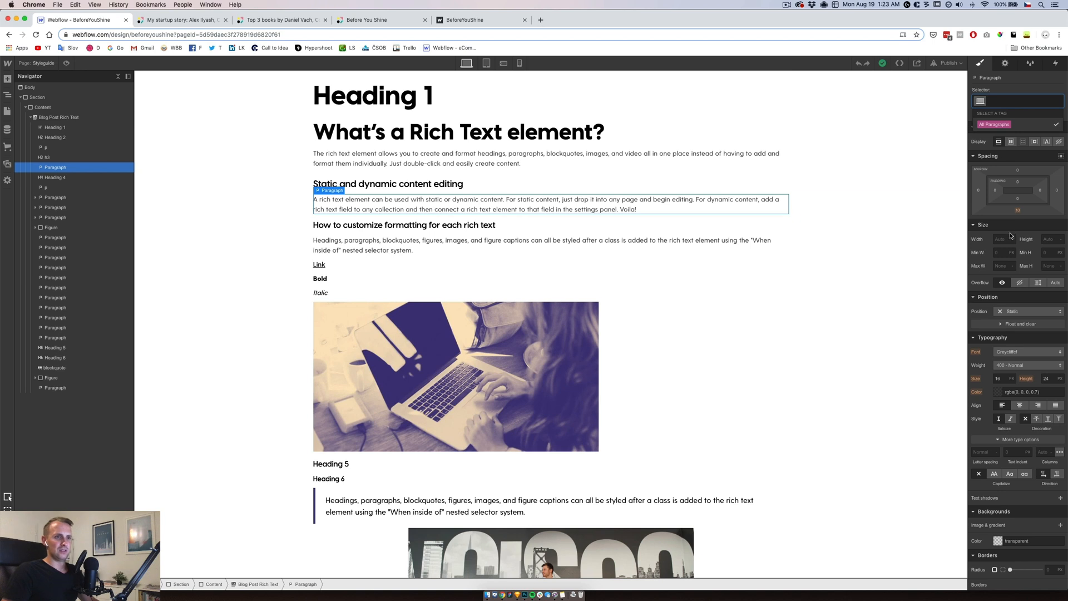
left_click(1004, 379)
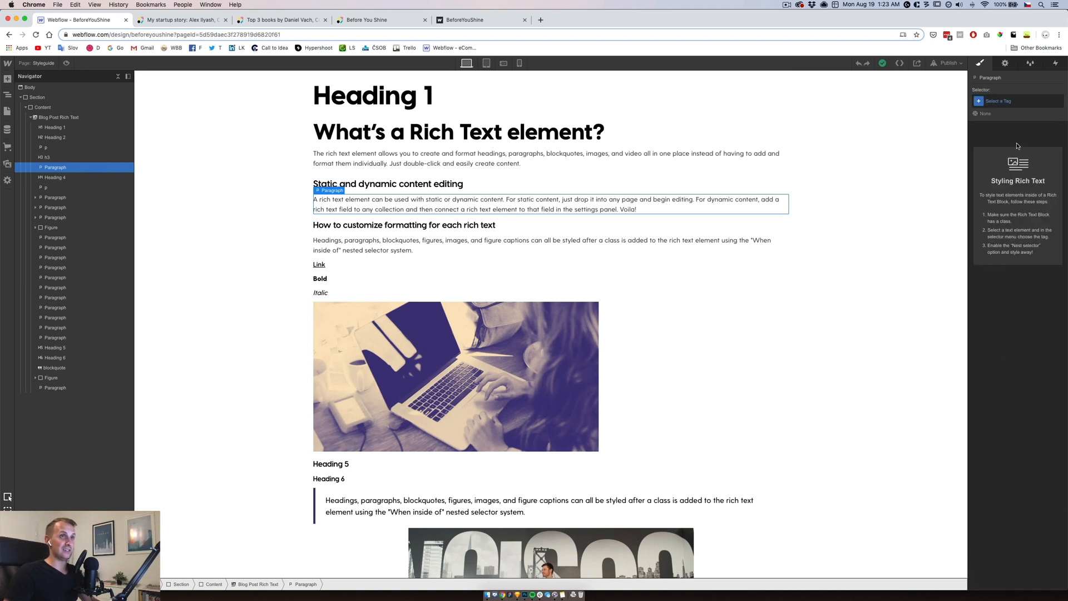
left_click(1003, 113)
left_click(995, 125)
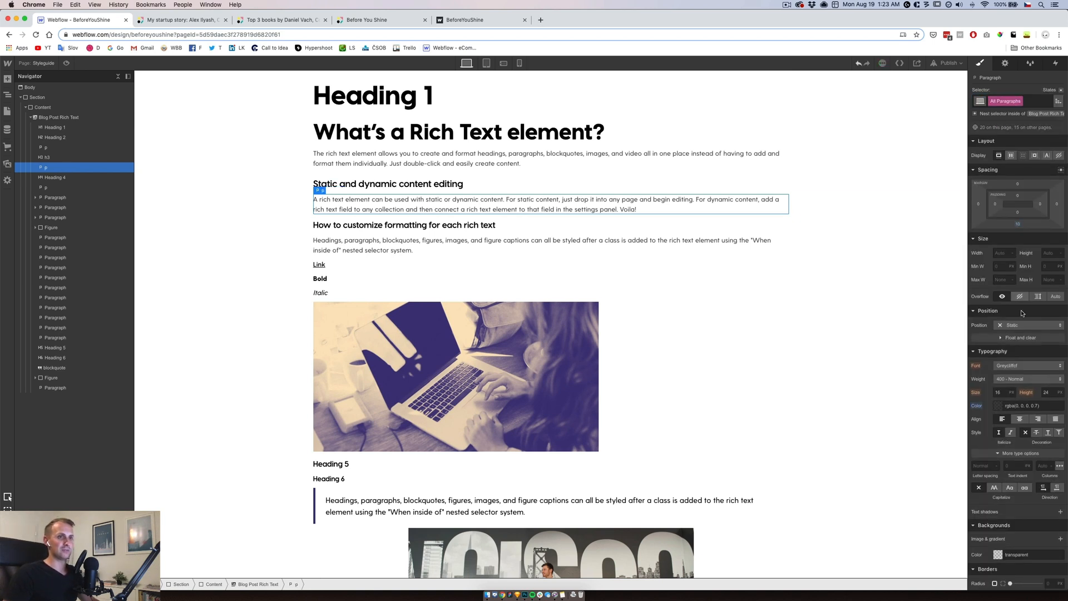
type("18")
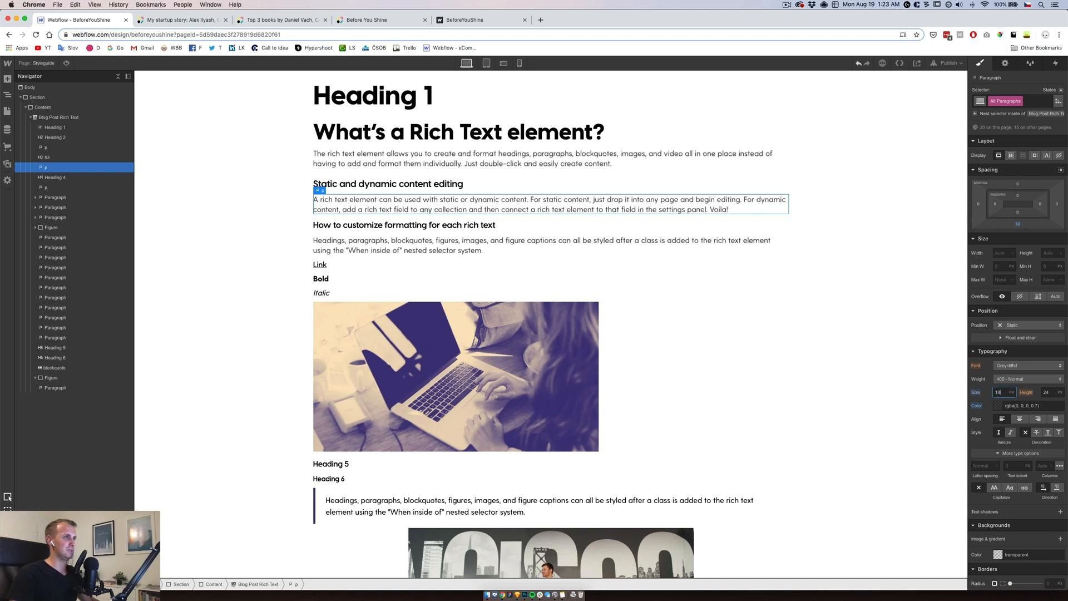
key("Up")
key("Up")
key("Up")
key("Up")
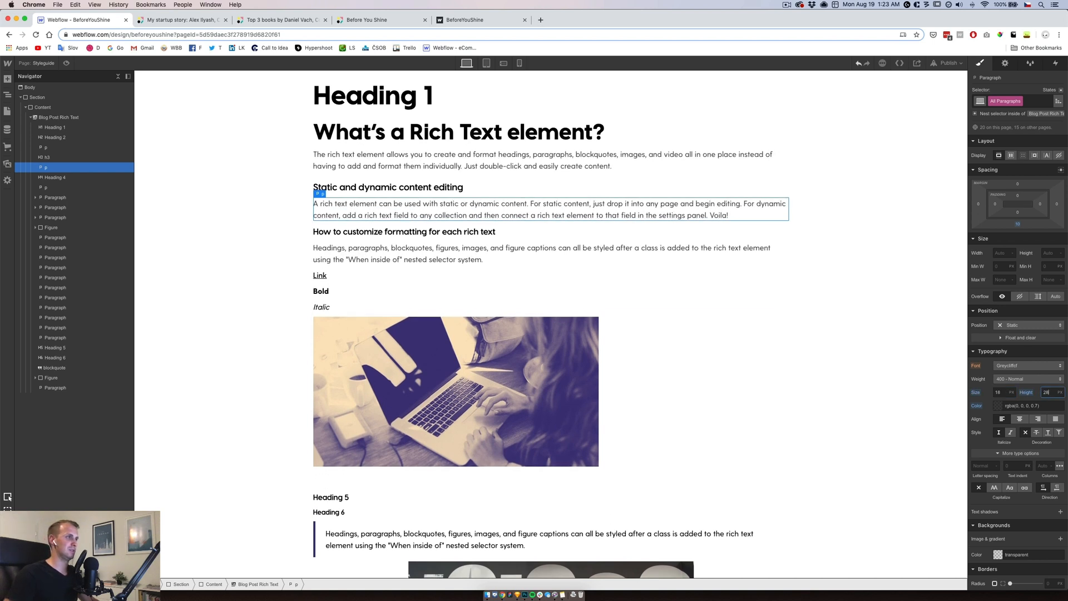
Open the Blog Posts Template with the DaVinci TS startup story and check how the body paragraphs read against the bold questions
left_click(467, 231)
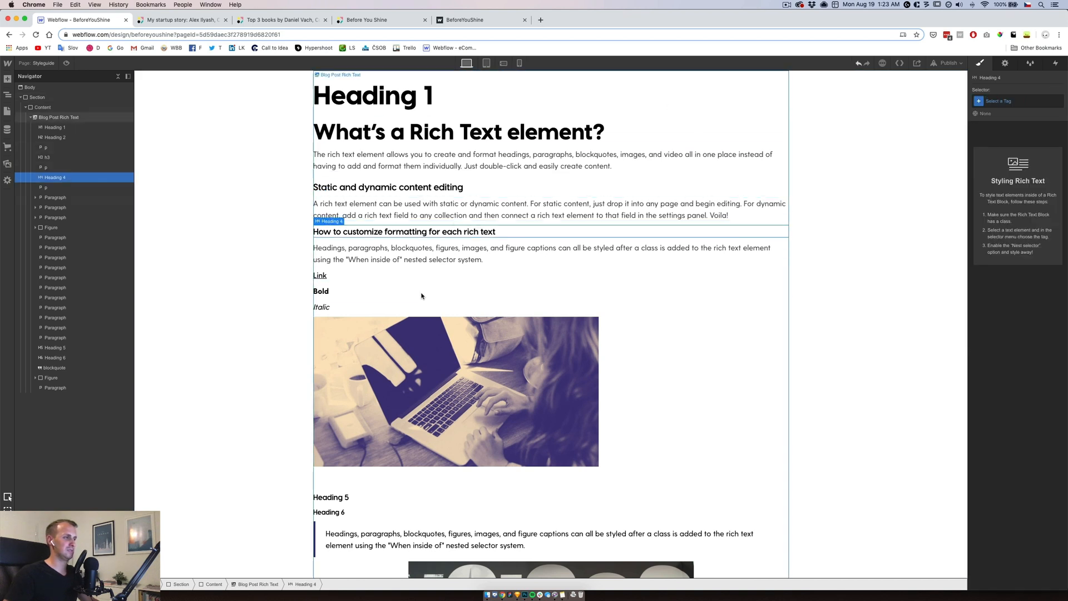
left_click(332, 496)
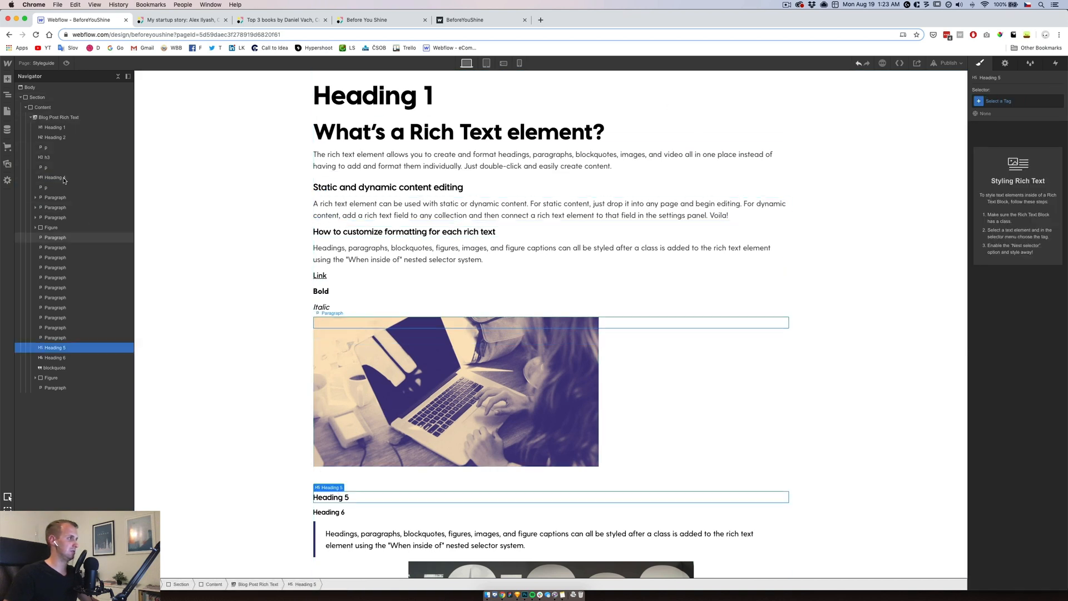
left_click(7, 111)
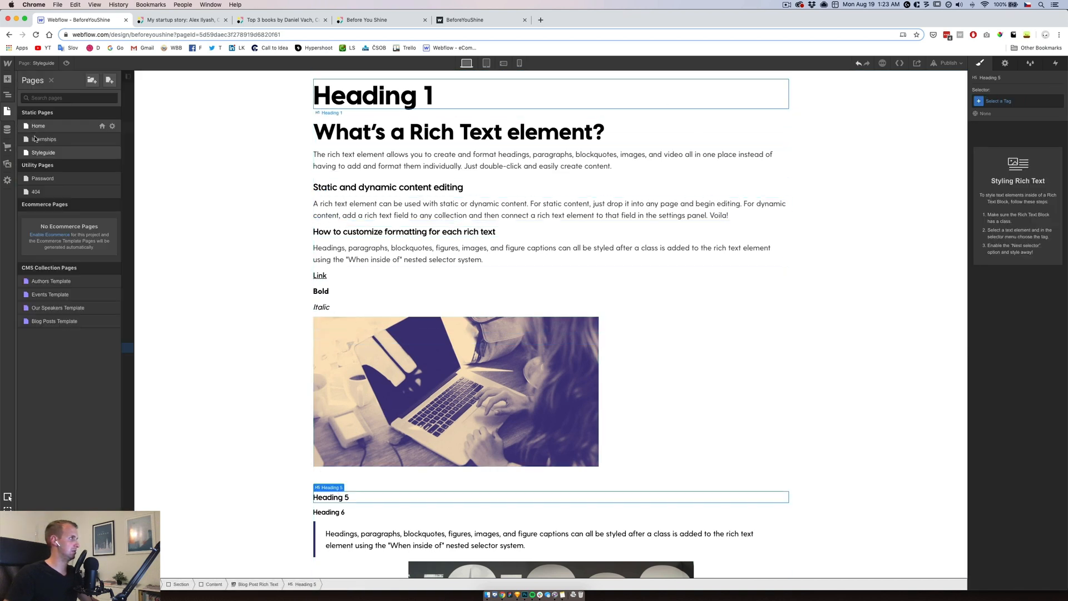
left_click(56, 321)
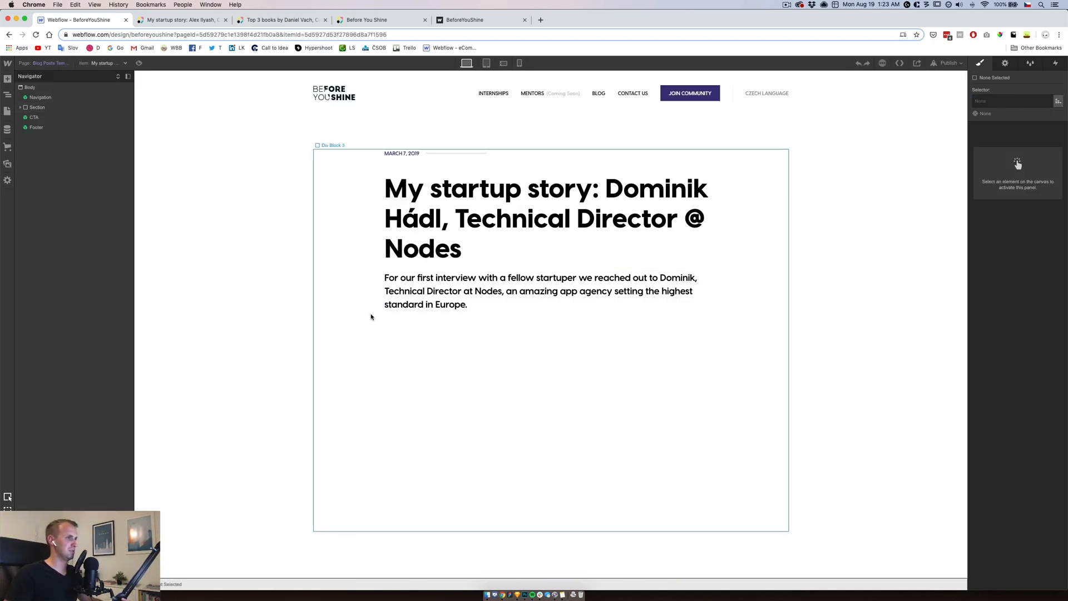
left_click(101, 63)
left_click(106, 81)
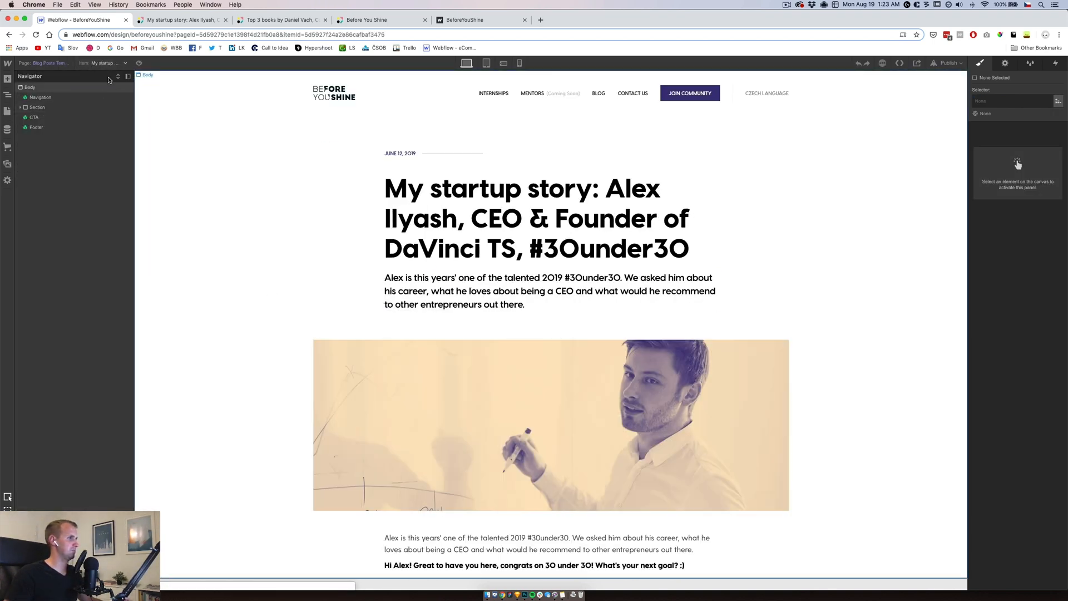
scroll(400, 324, "down", 3)
scroll(400, 325, "down", 5)
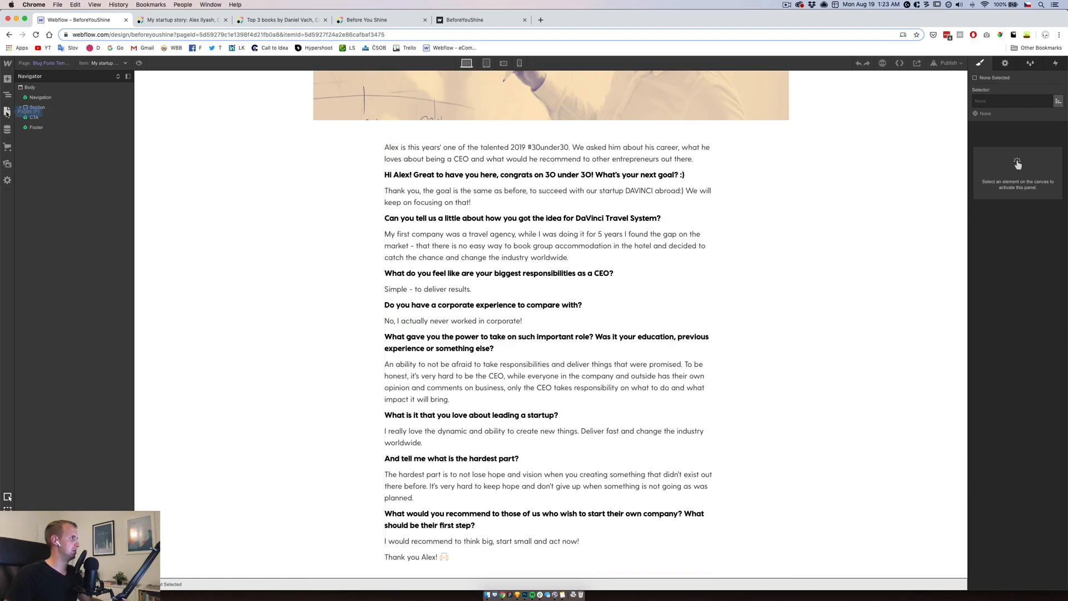
On the Styleguide page, select Heading 5 with its All H5 Headings tag and check its spacing settings
left_click(7, 112)
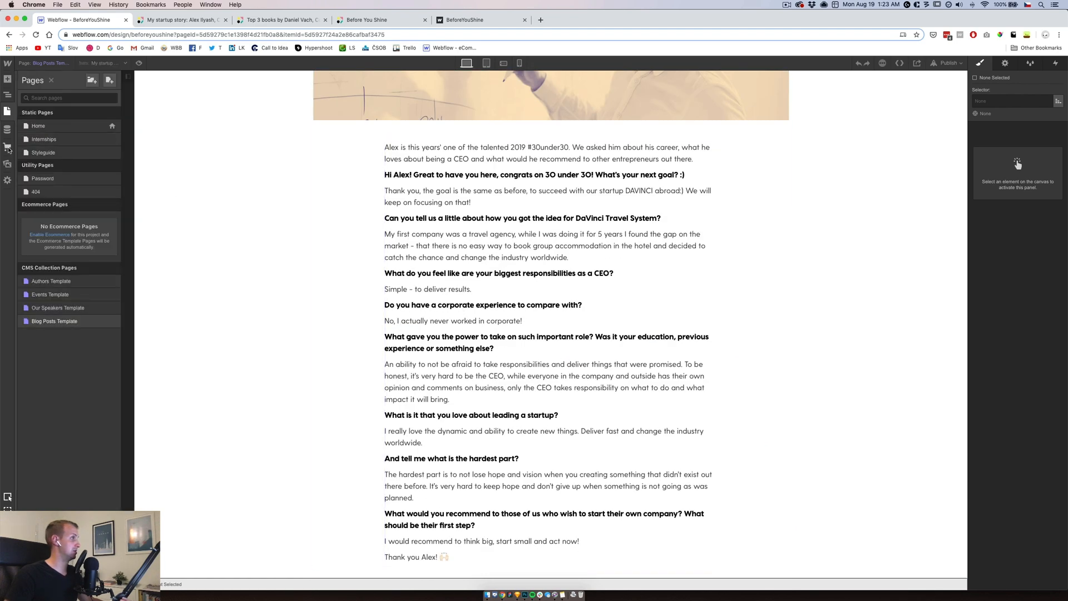
left_click(41, 153)
scroll(464, 462, "down", 1)
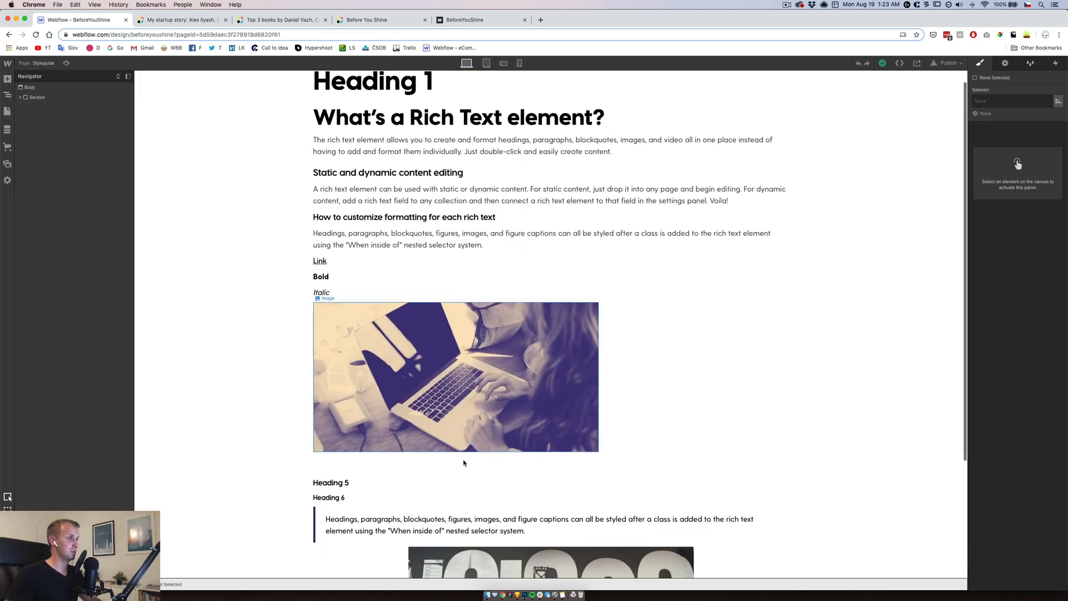
scroll(353, 444, "down", 2)
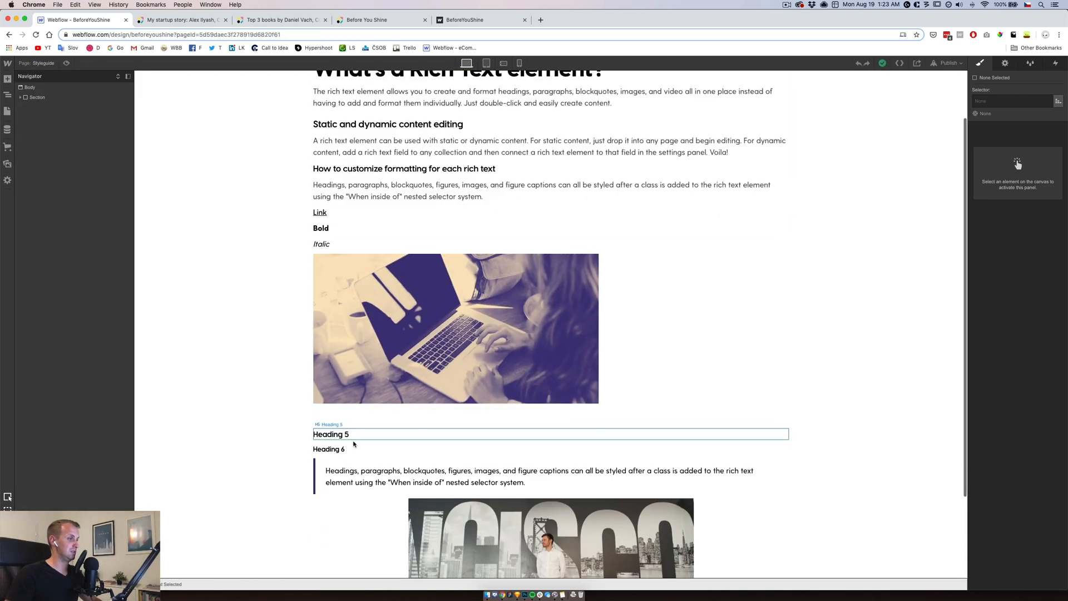
left_click(340, 433)
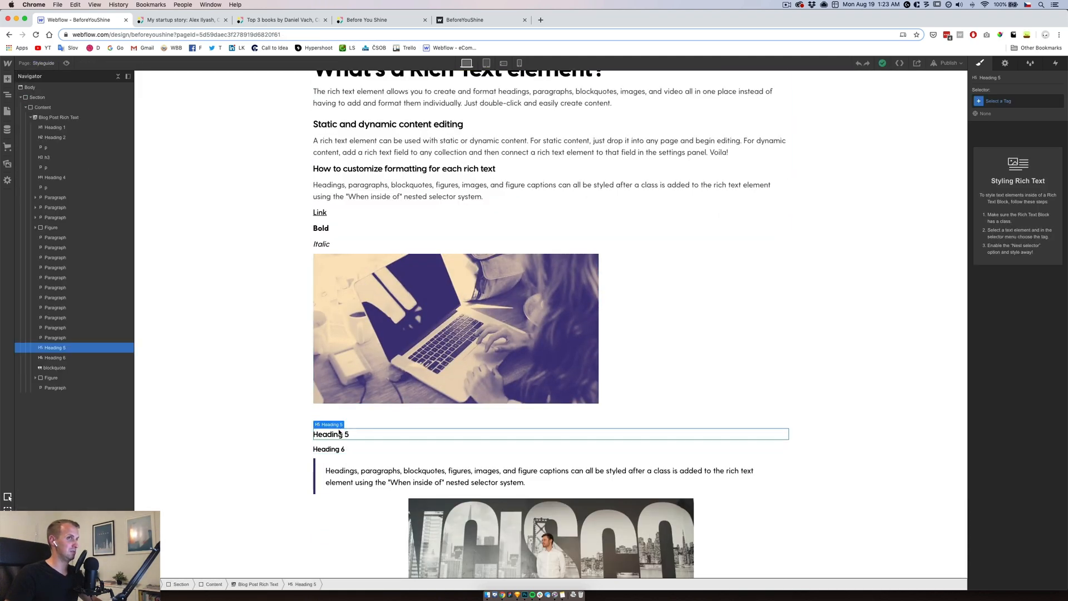
left_click(1022, 98)
left_click(998, 125)
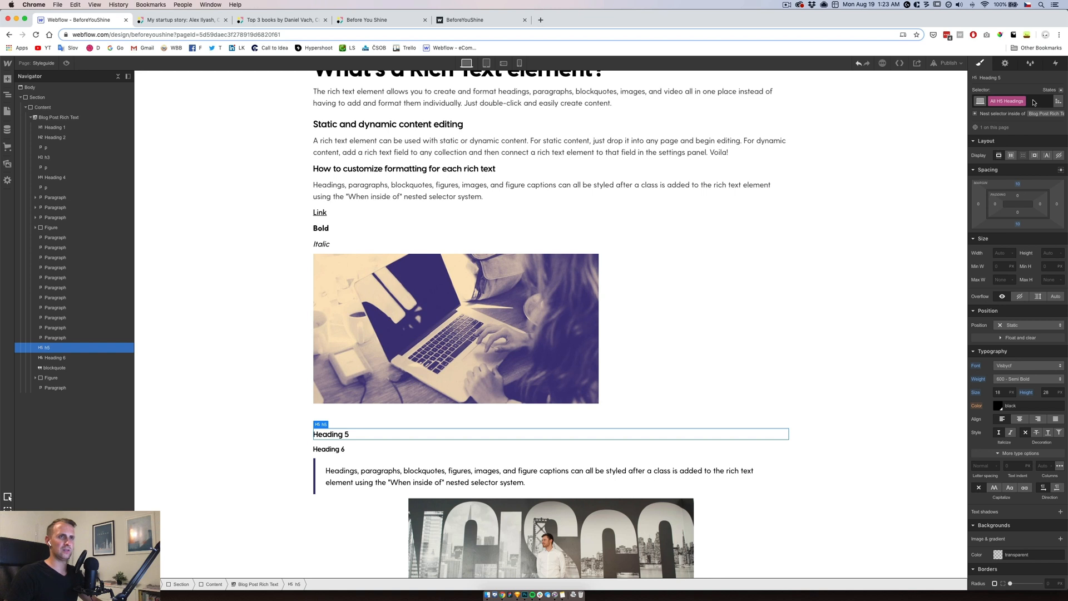
left_click(433, 414)
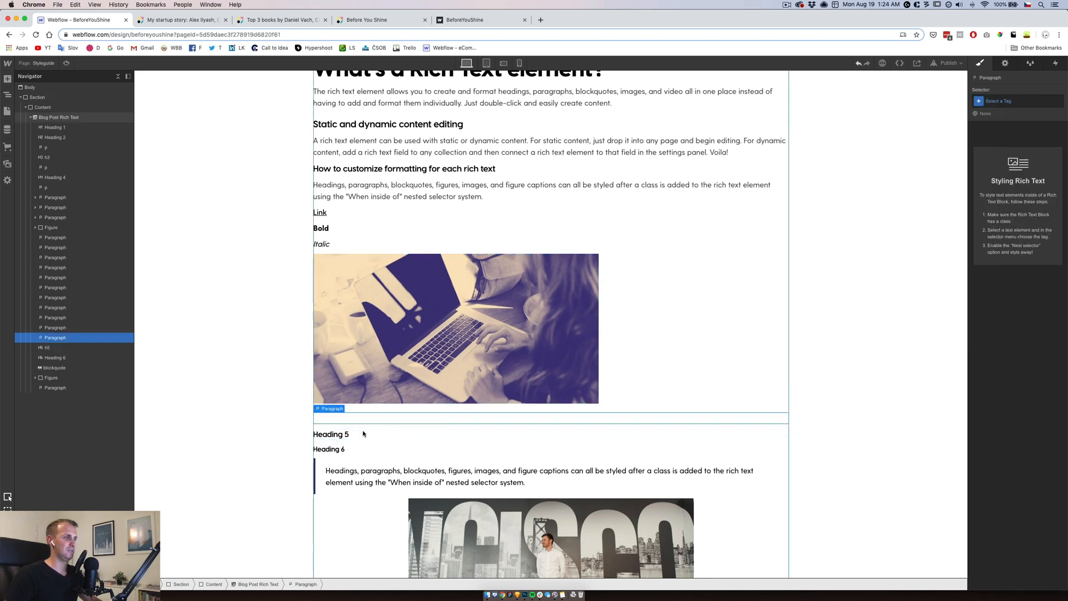
left_click(362, 434)
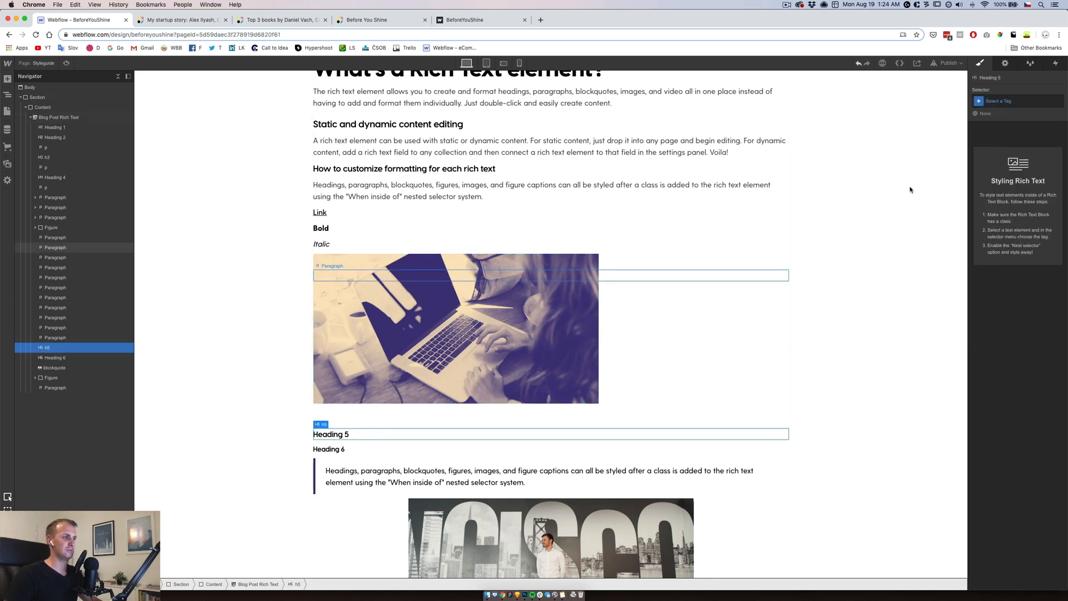
left_click(998, 101)
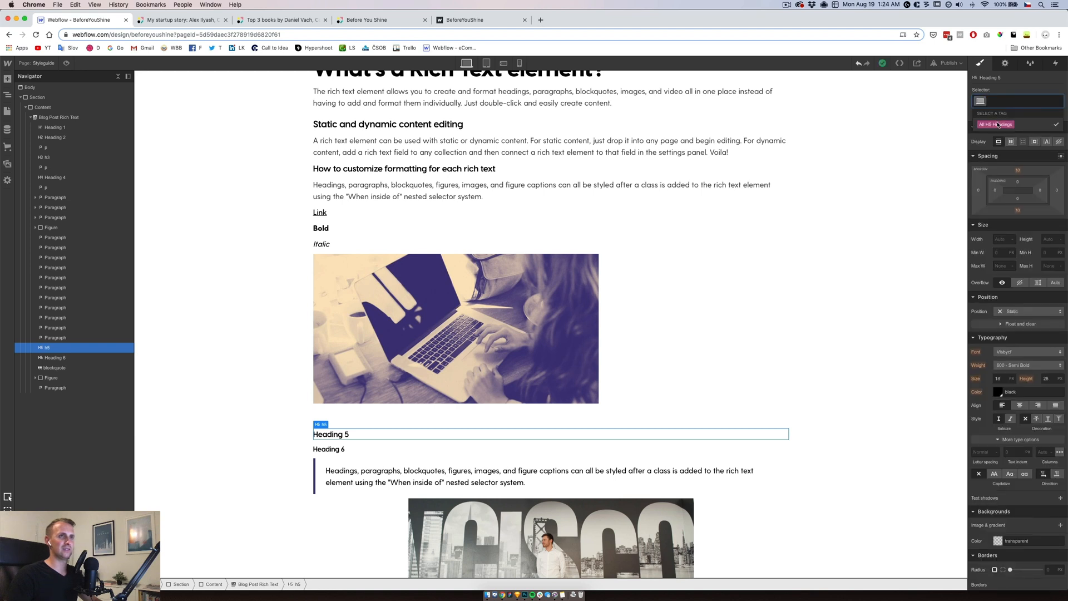
left_click(998, 125)
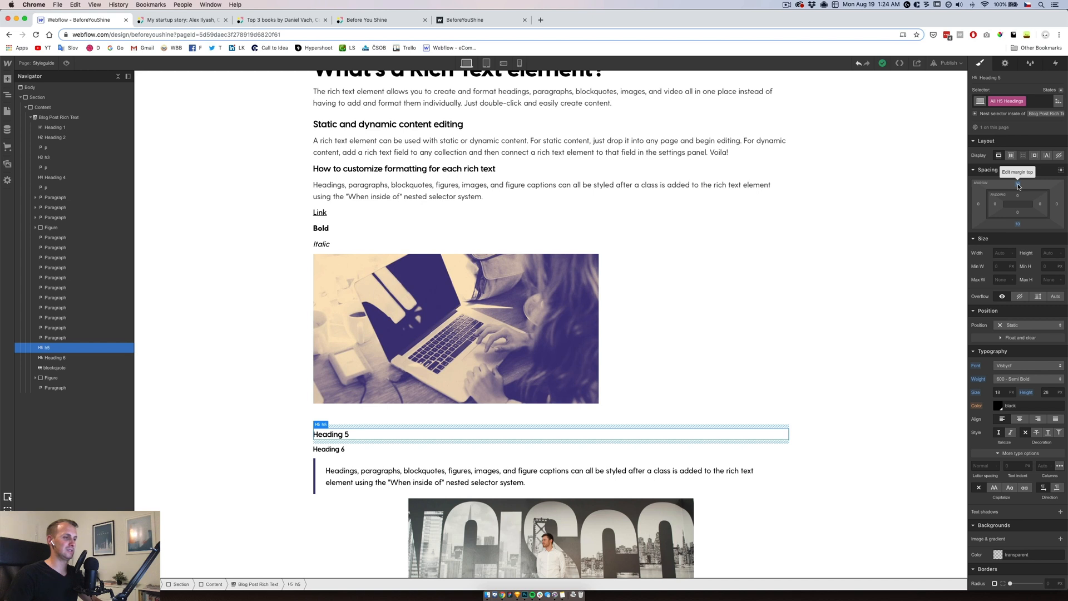
Set the bottom margin of the All Paragraphs tag to 25 px, using the paragraph below Heading 4
left_click(594, 191)
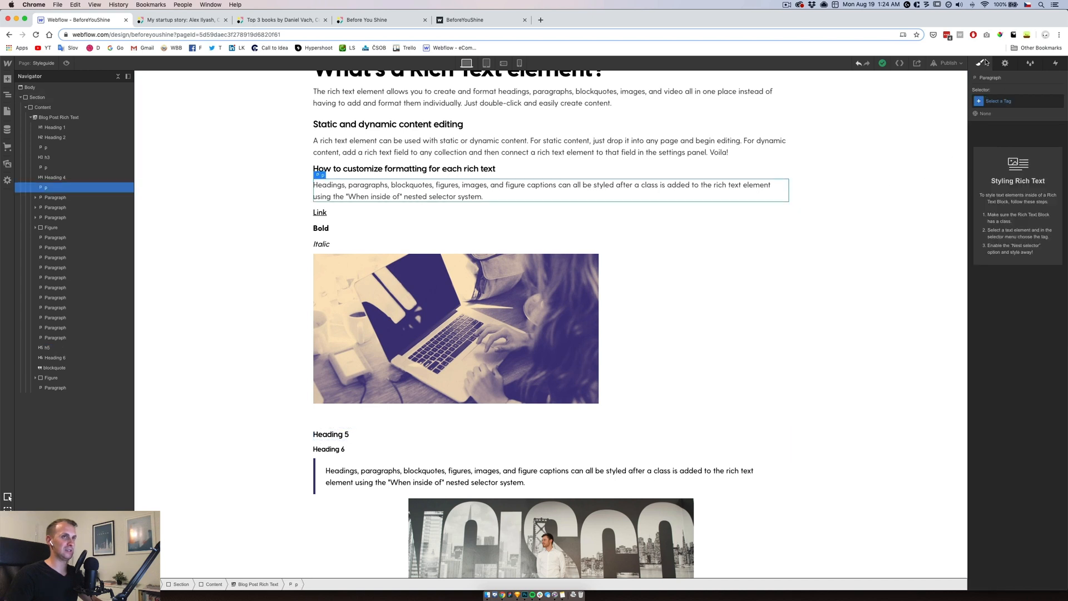
left_click(996, 100)
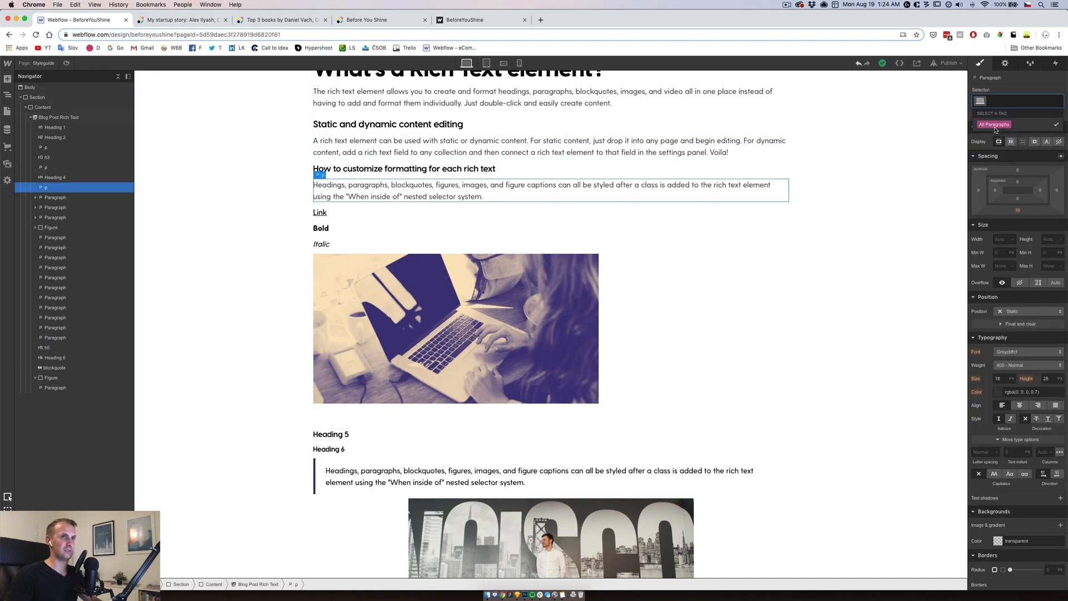
left_click(996, 125)
left_click(1018, 223)
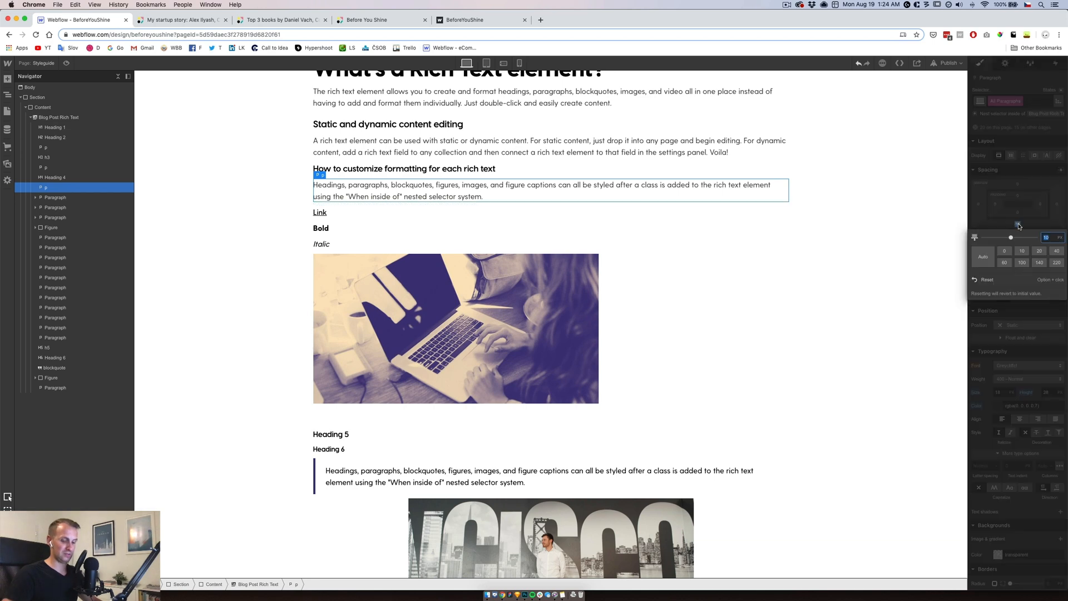
type("25")
key("Return")
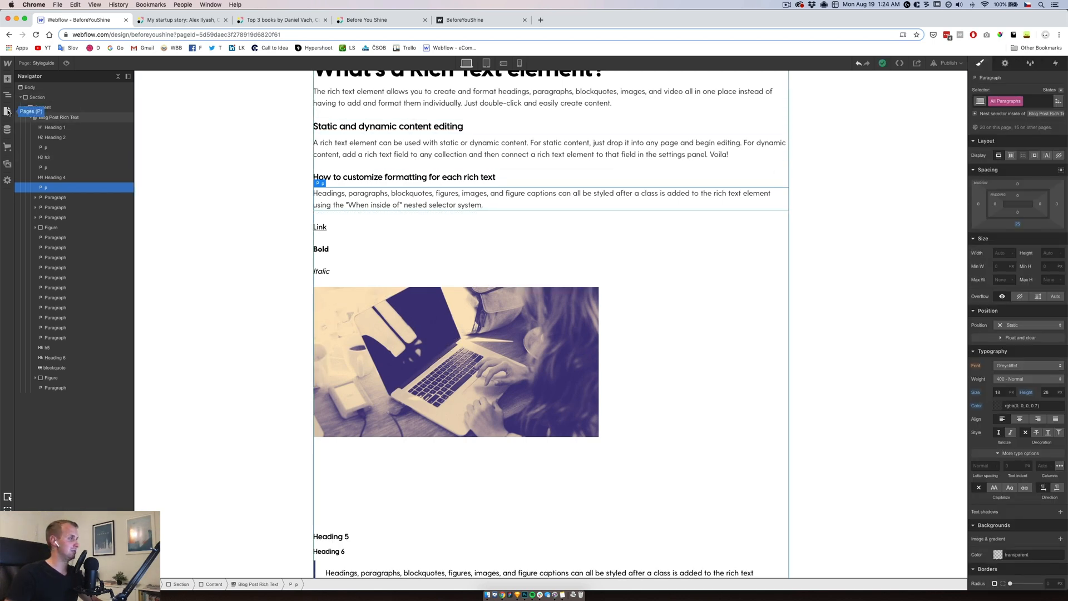
Open the Blog Posts Template and show the DaVinci TS startup story in it
left_click(7, 111)
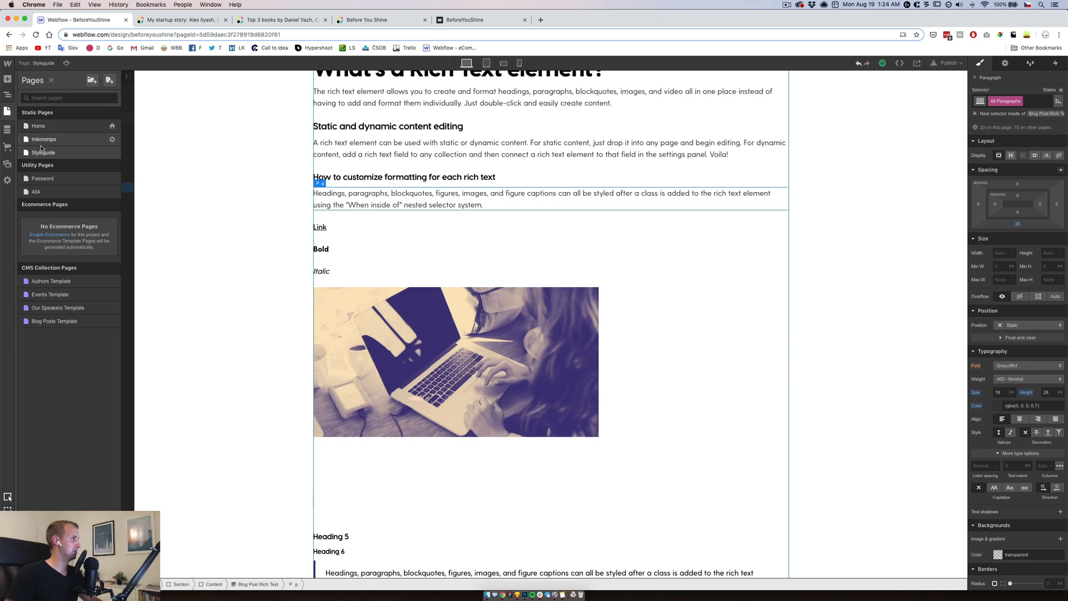
left_click(61, 322)
left_click(106, 63)
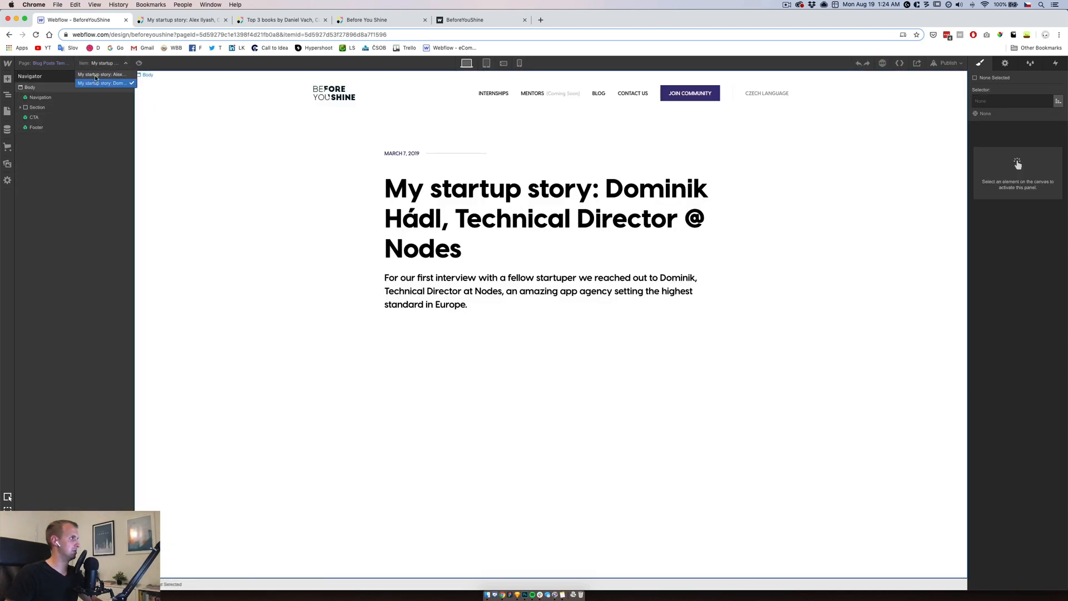
left_click(106, 77)
Set the Blog Post Cover Image's top margin to 30 px and review the post down to the end of its body
left_click(445, 284)
scroll(445, 283, "down", 1)
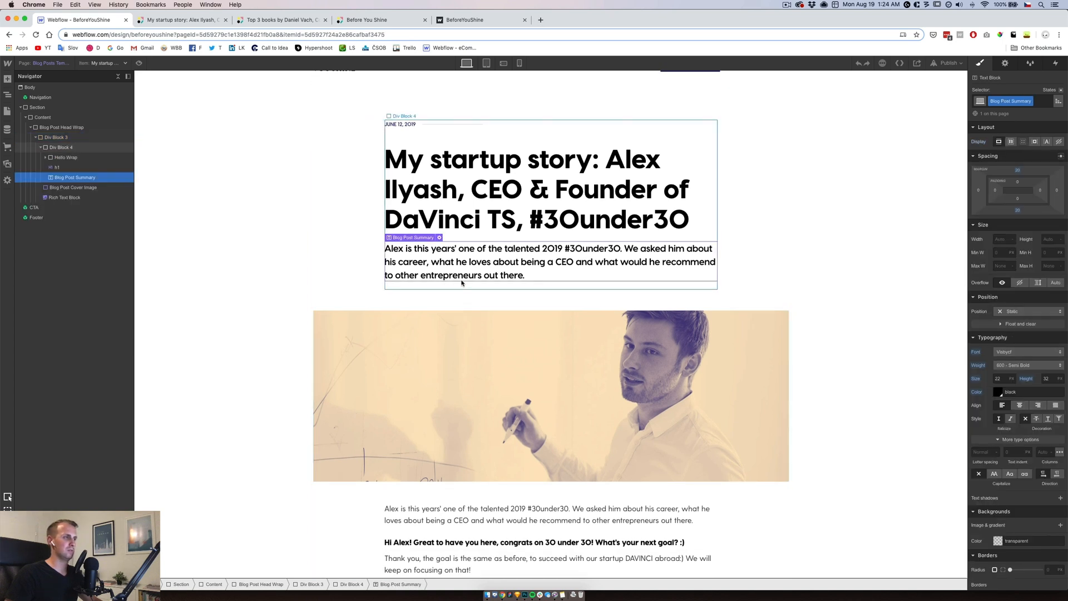
left_click(462, 289)
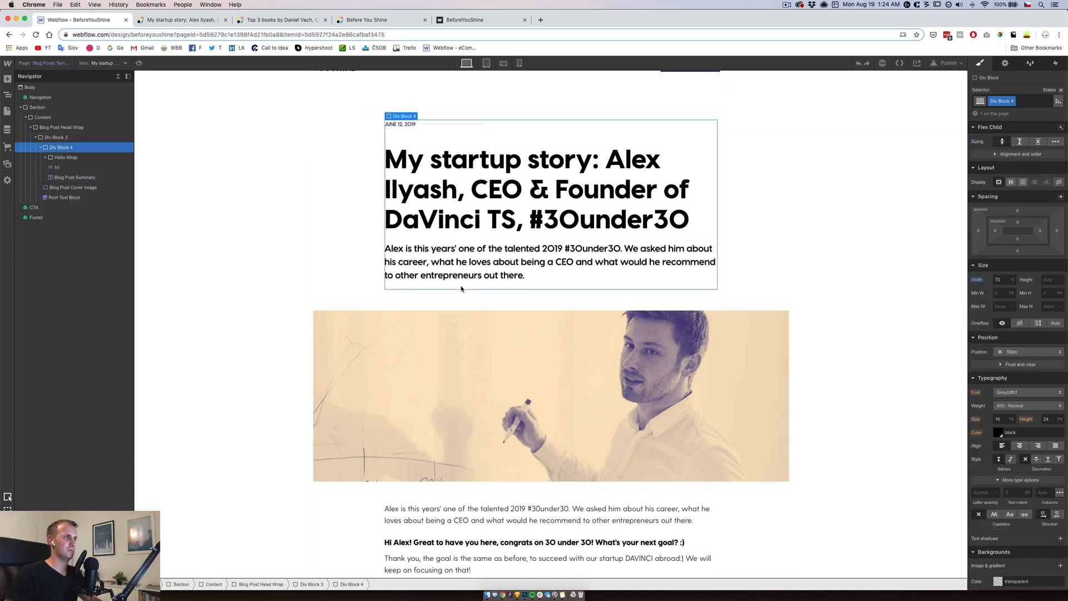
left_click(547, 330)
left_click(1018, 212)
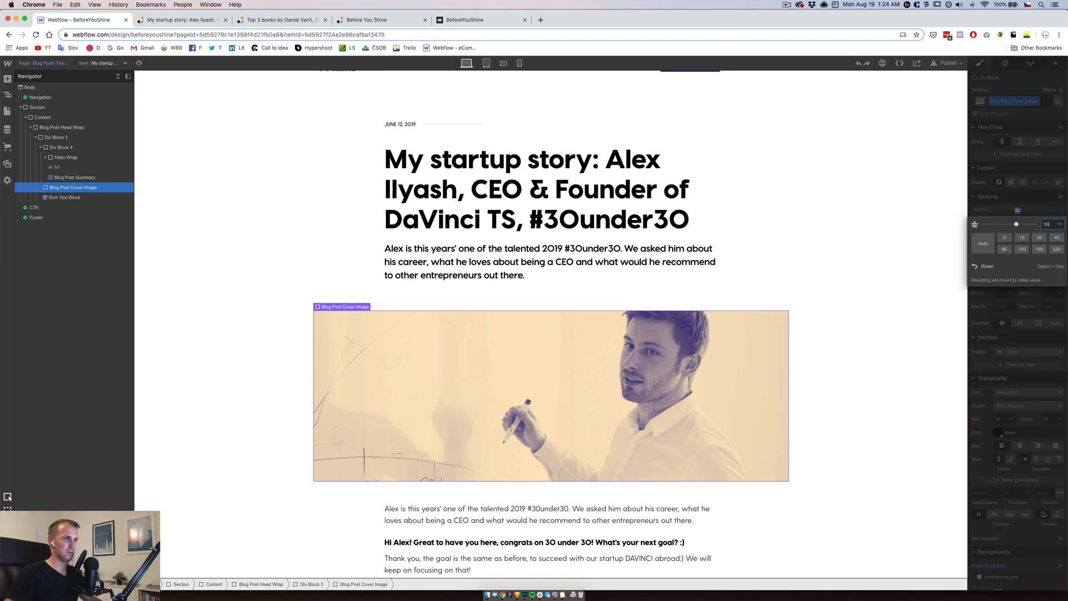
key("Return")
scroll(346, 477, "down", 2)
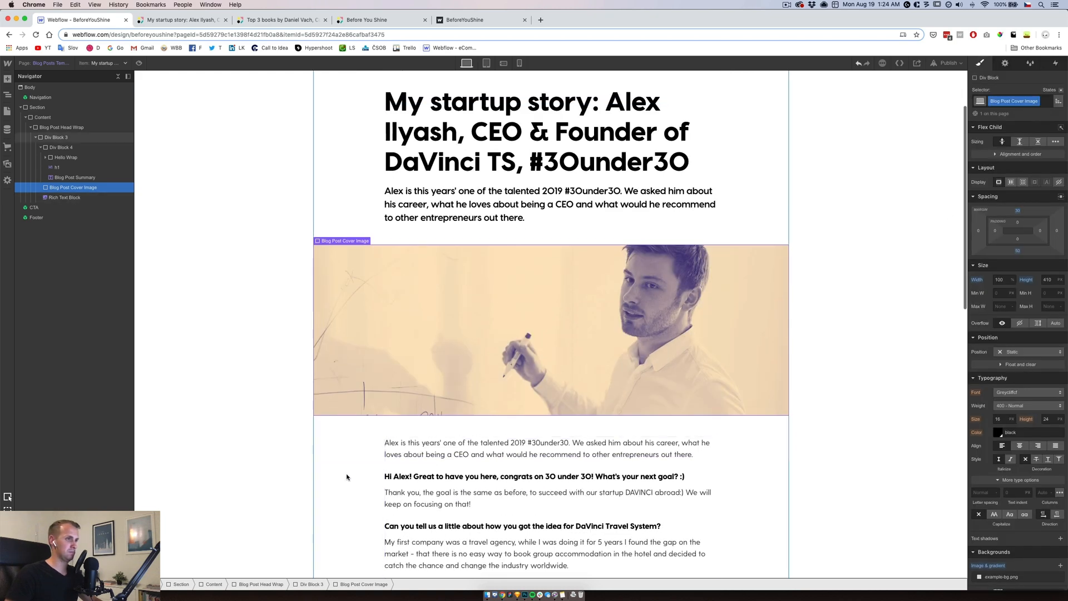
scroll(347, 477, "down", 10)
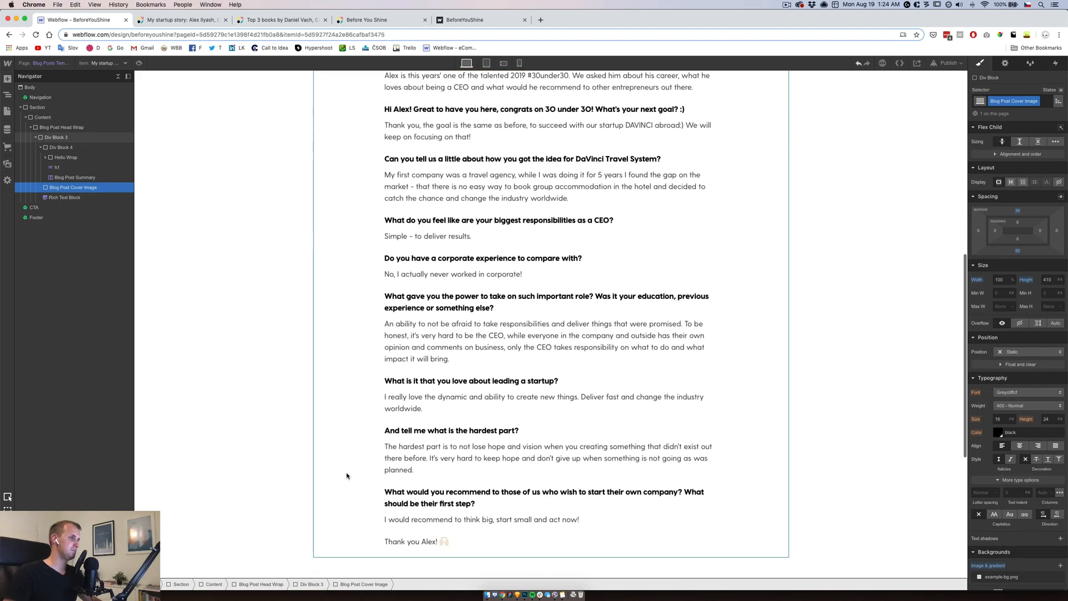
scroll(346, 475, "down", 3)
left_click(437, 445)
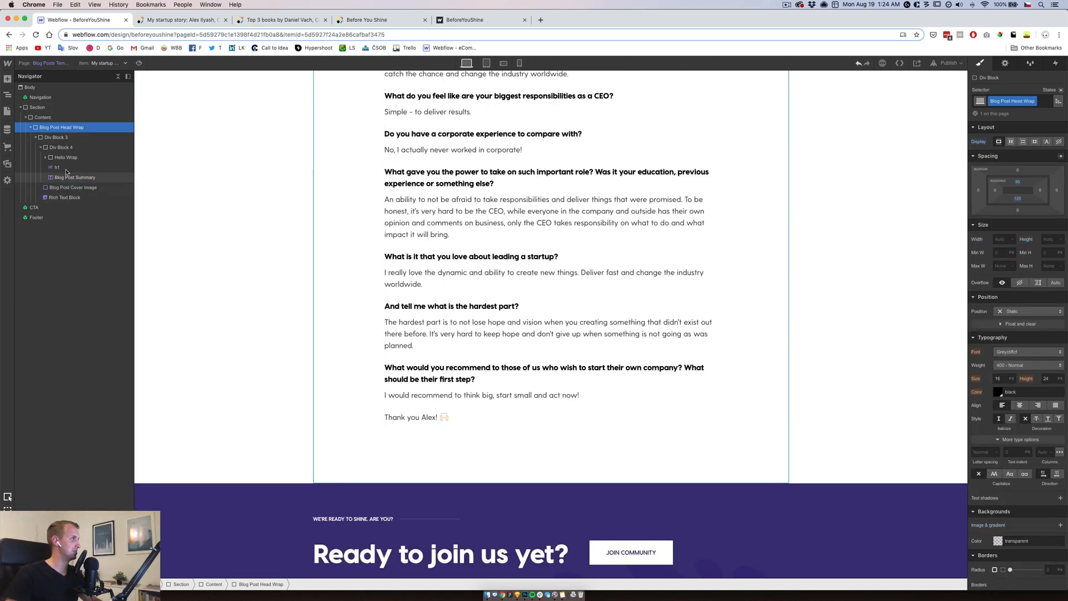
Open the DaVinci TS startup story for editing in the Blog Posts CMS collection
left_click(7, 111)
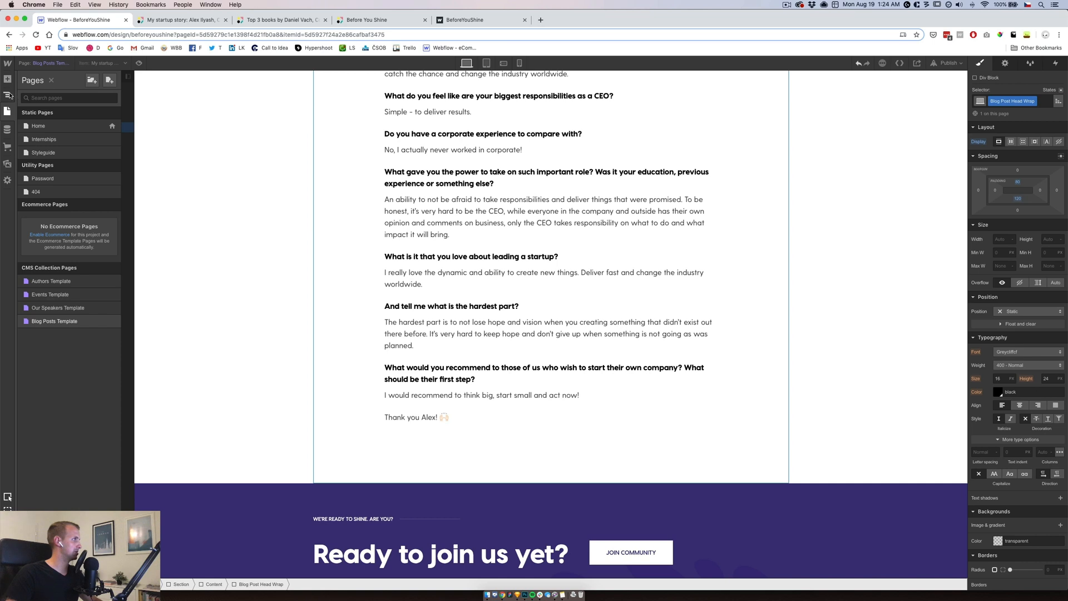
left_click(8, 95)
left_click(8, 129)
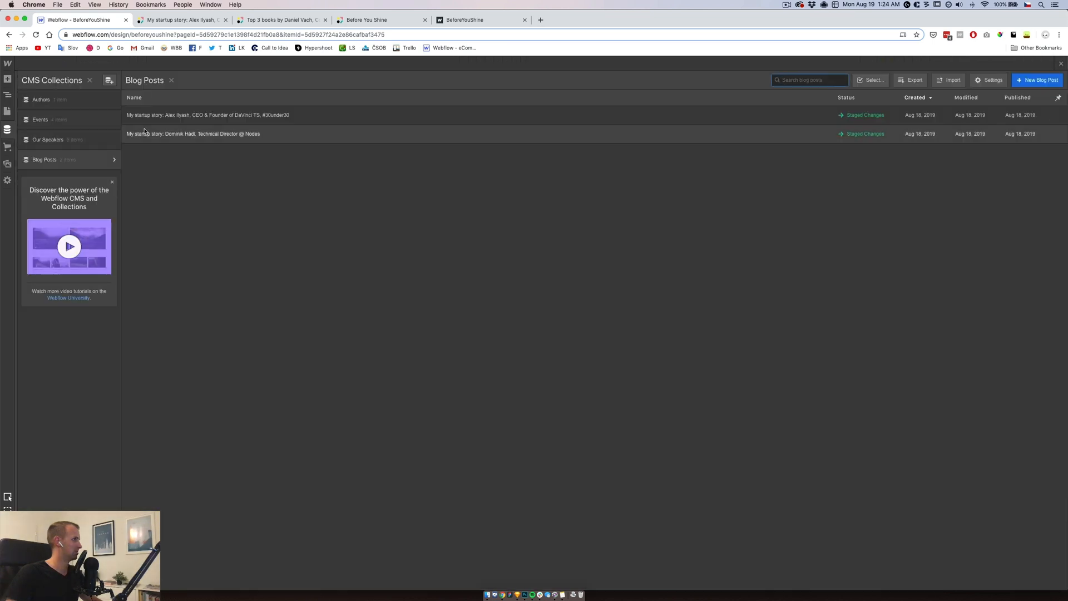
left_click(206, 115)
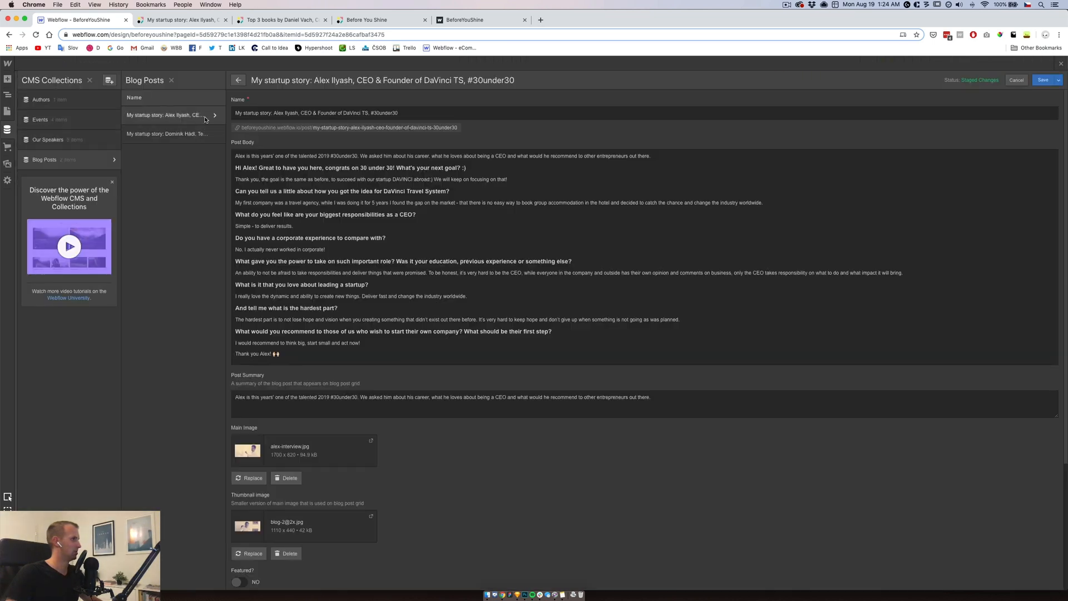
In the Post Body, change the first five interview questions to Heading 4
triple_click(384, 169)
left_click(375, 154)
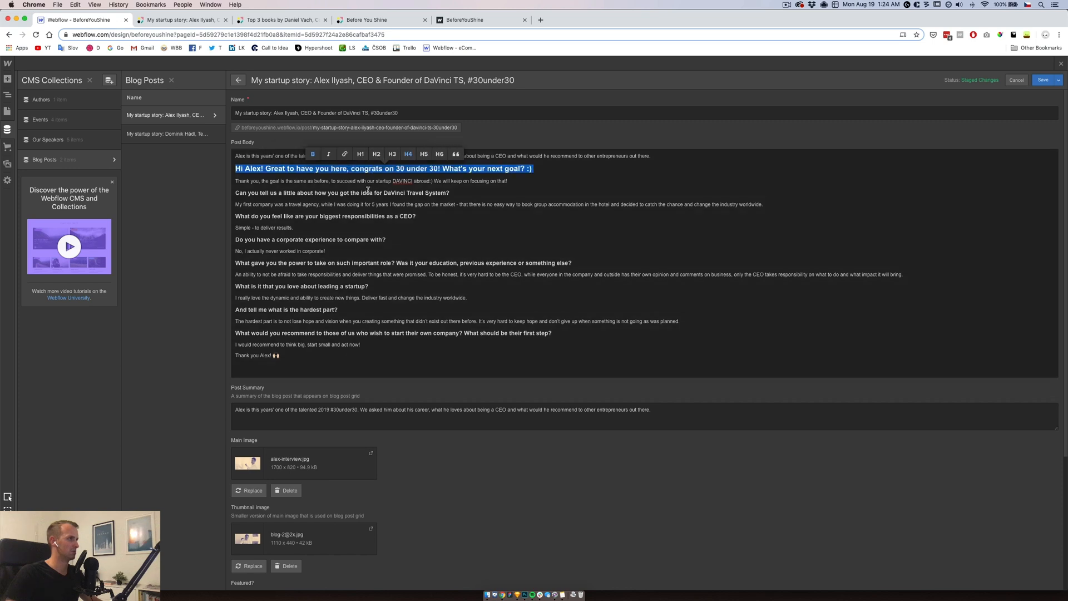
triple_click(368, 193)
left_click(366, 180)
triple_click(362, 218)
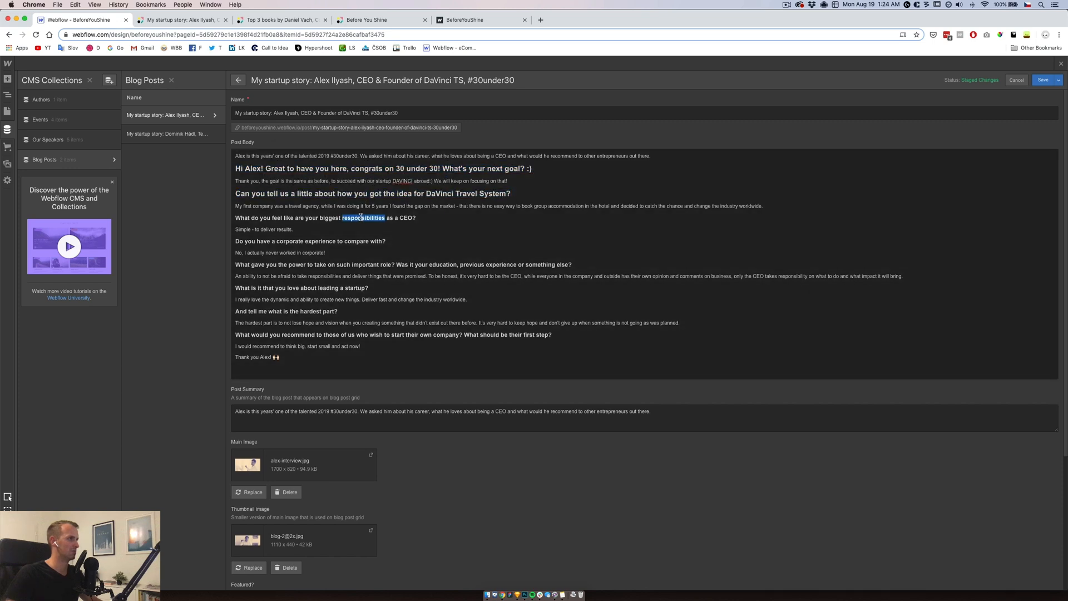
left_click(349, 204)
triple_click(325, 241)
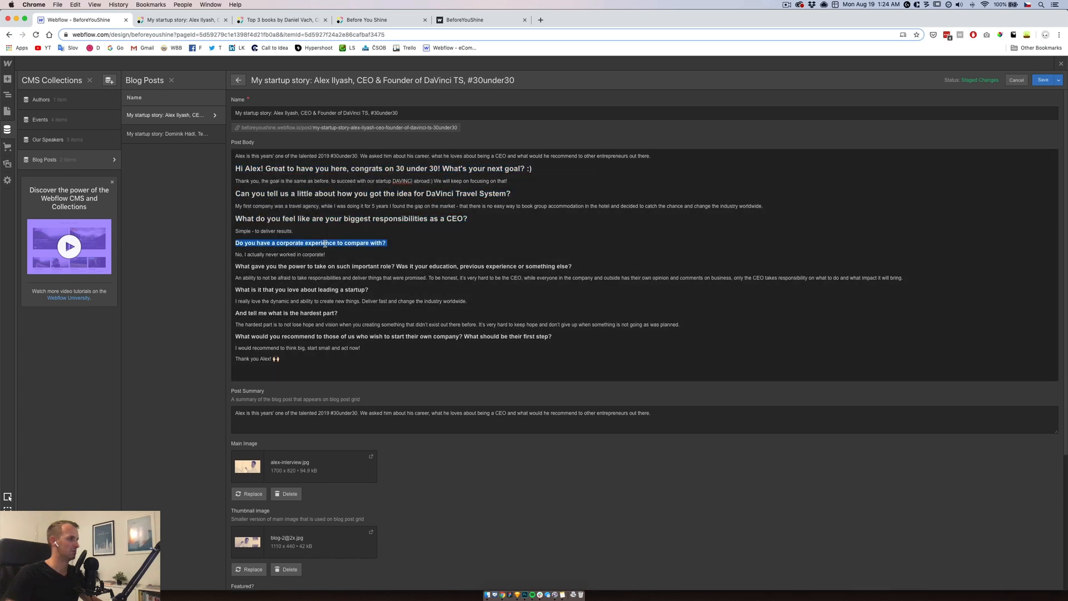
left_click(334, 229)
triple_click(328, 268)
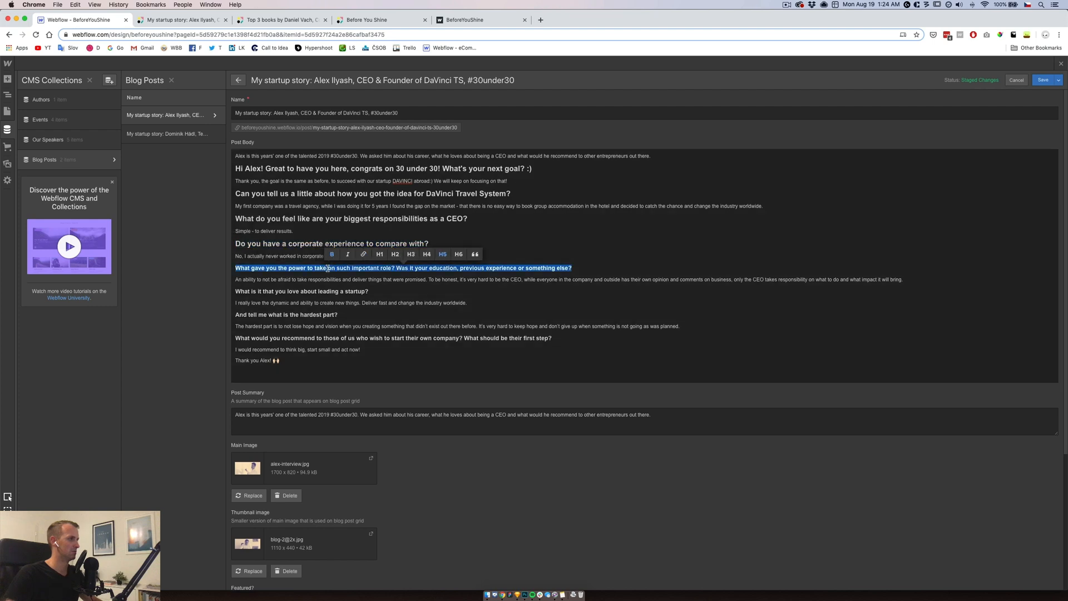
left_click(427, 254)
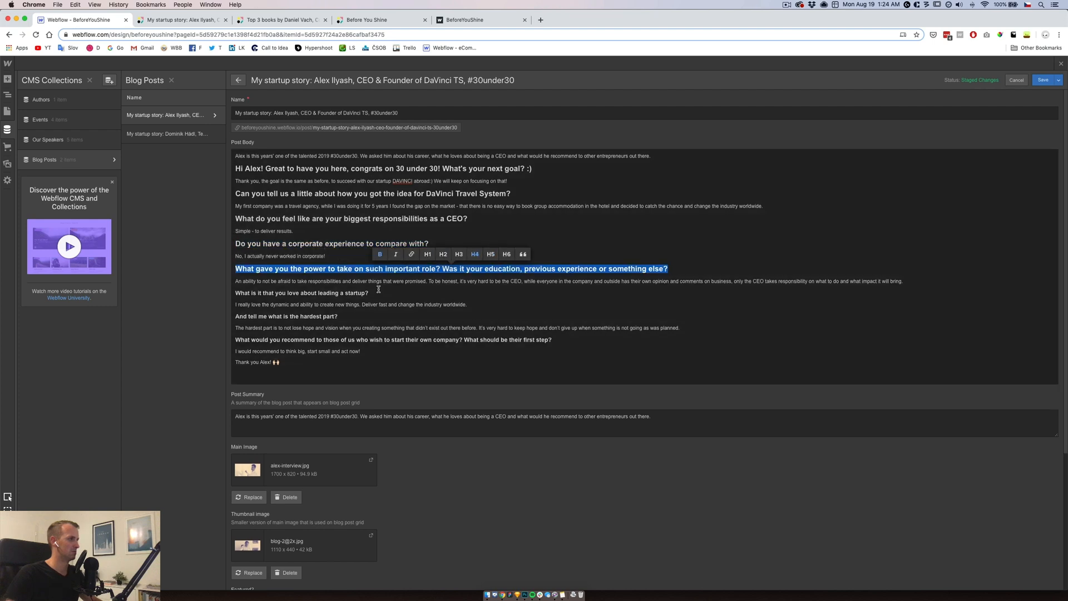
Remove the bold formatting from the first five interview questions in the Post Body
triple_click(372, 243)
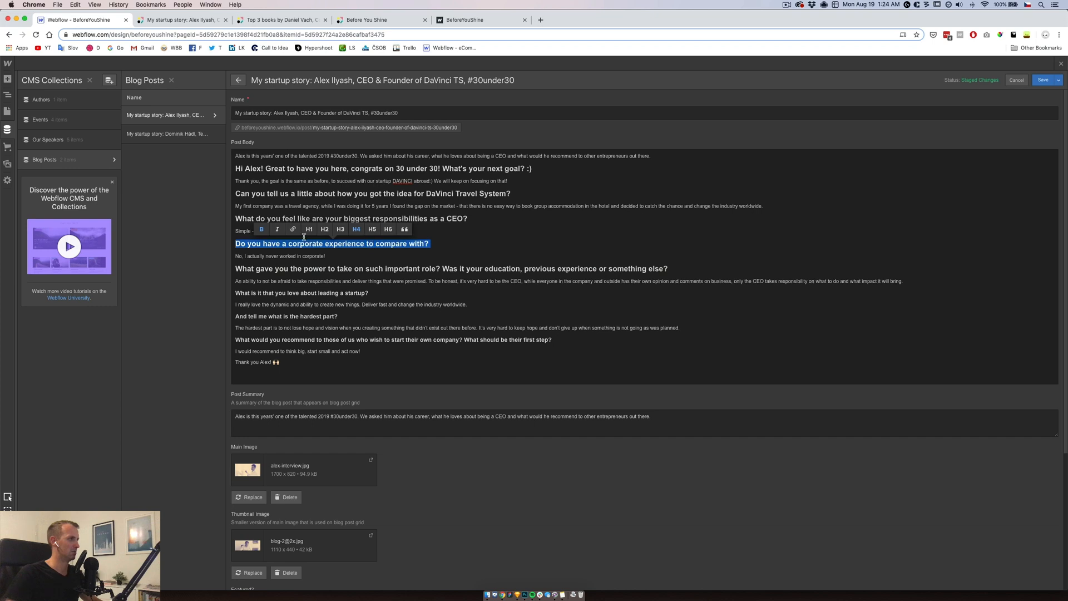
triple_click(266, 218)
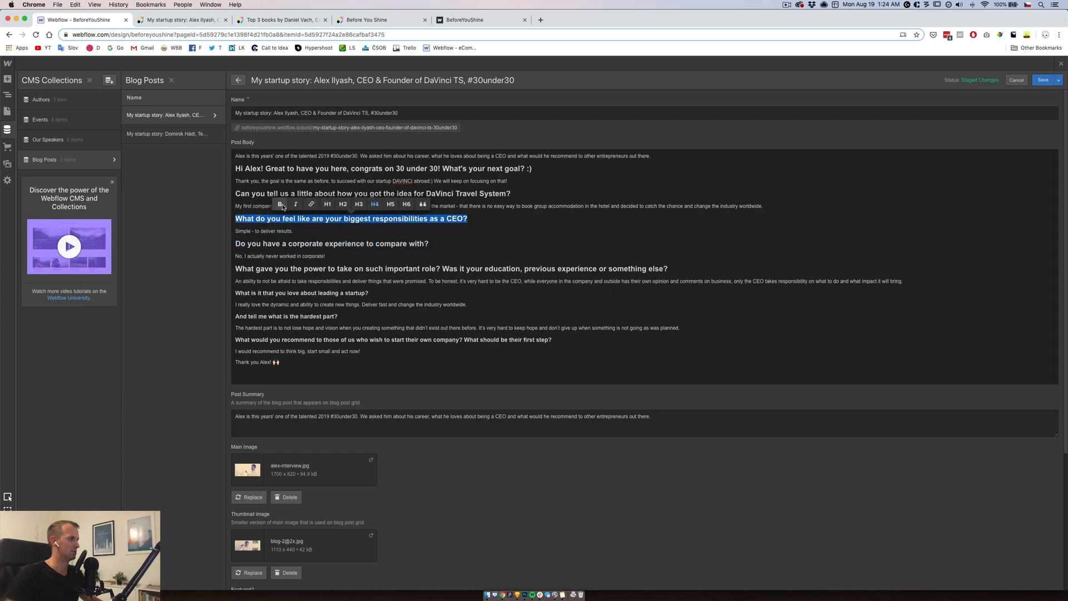
triple_click(259, 192)
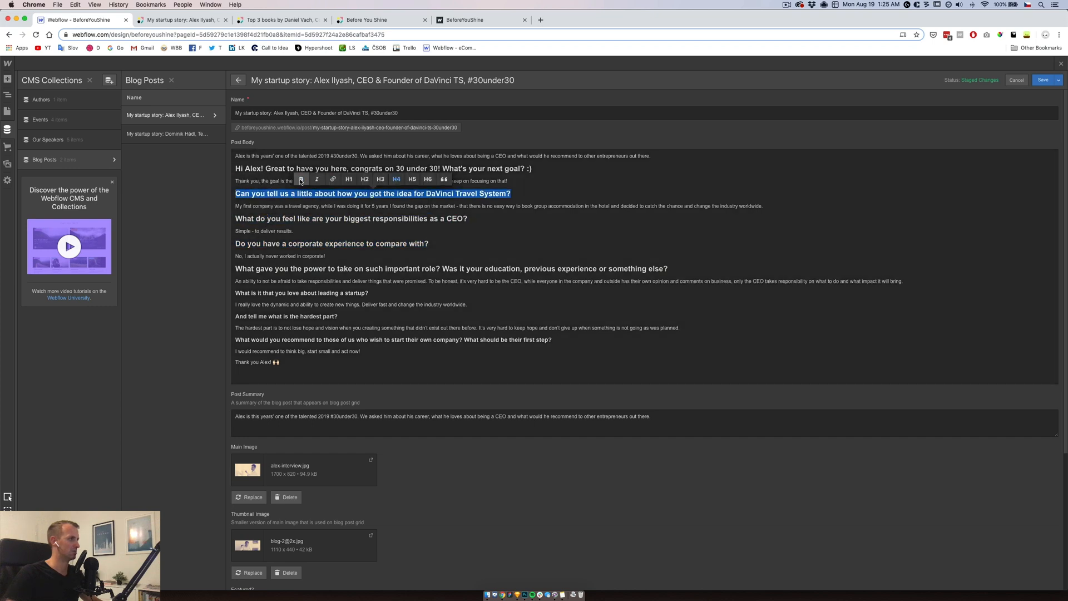
triple_click(276, 170)
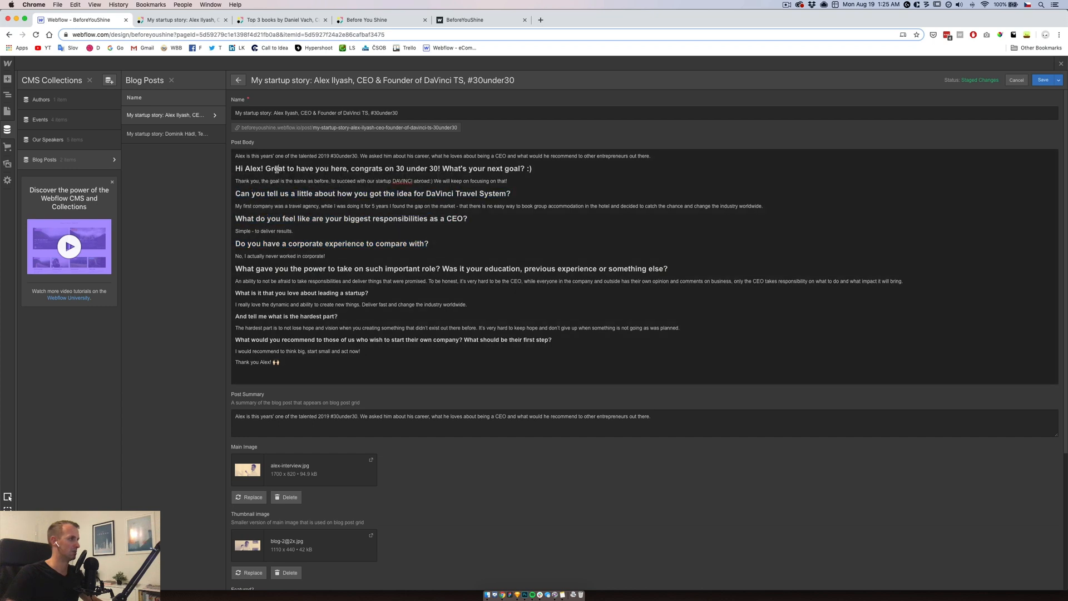
triple_click(322, 269)
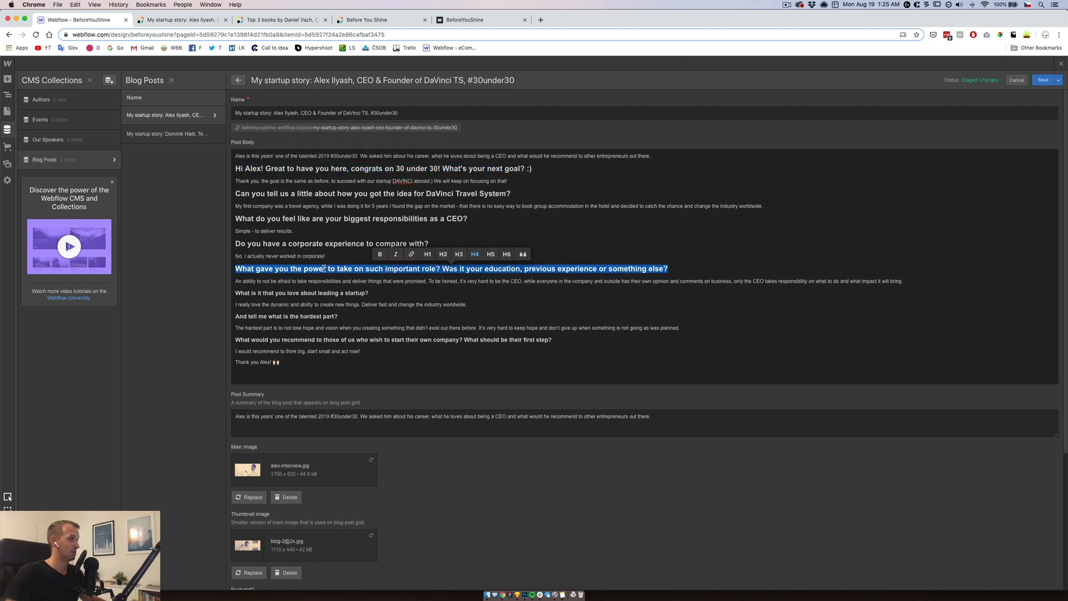
Change the remaining three interview questions in the Post Body to Heading 4, starting with "What is it that you love about leading a startup?"
triple_click(360, 294)
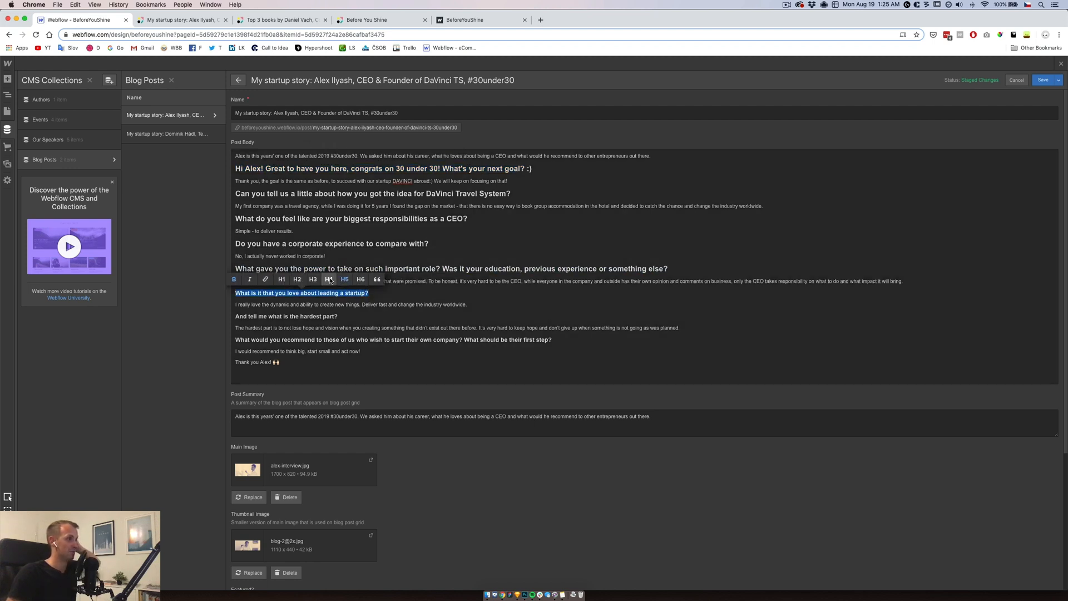
left_click(325, 279)
triple_click(326, 317)
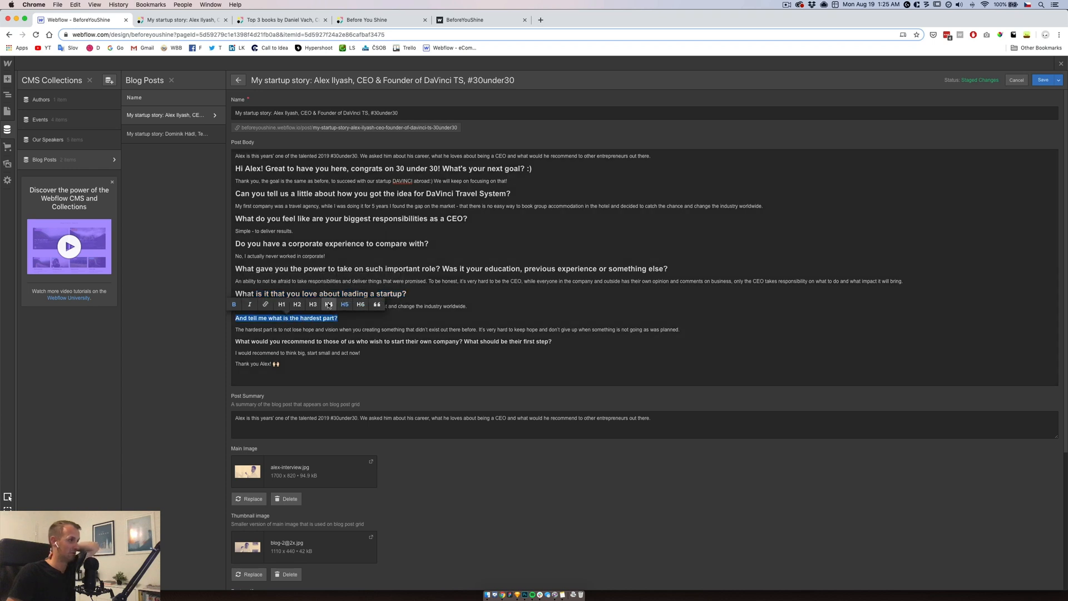
left_click(329, 304)
triple_click(280, 342)
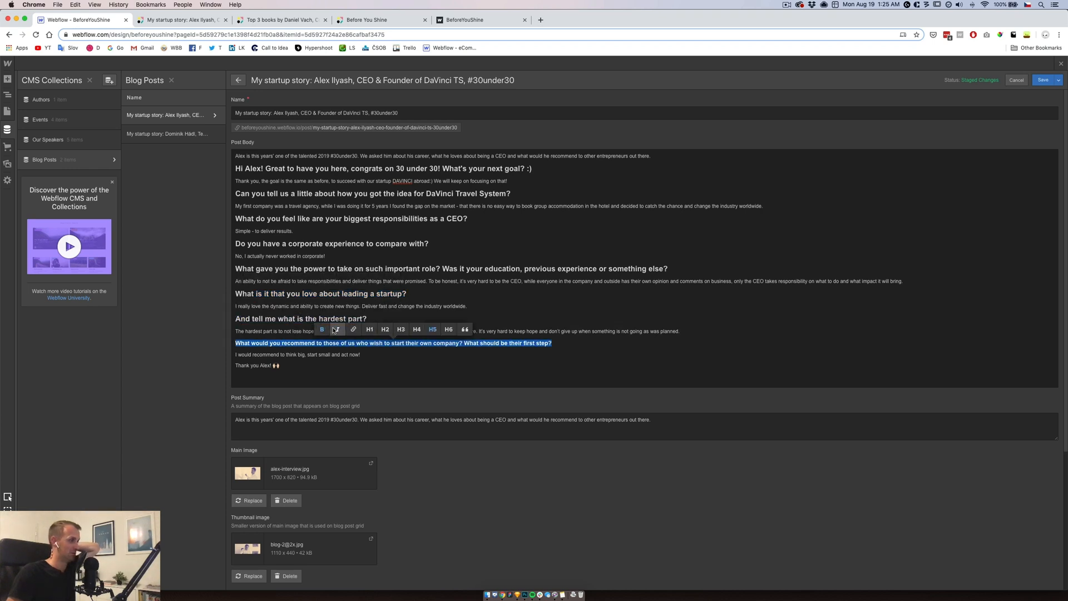
left_click(416, 330)
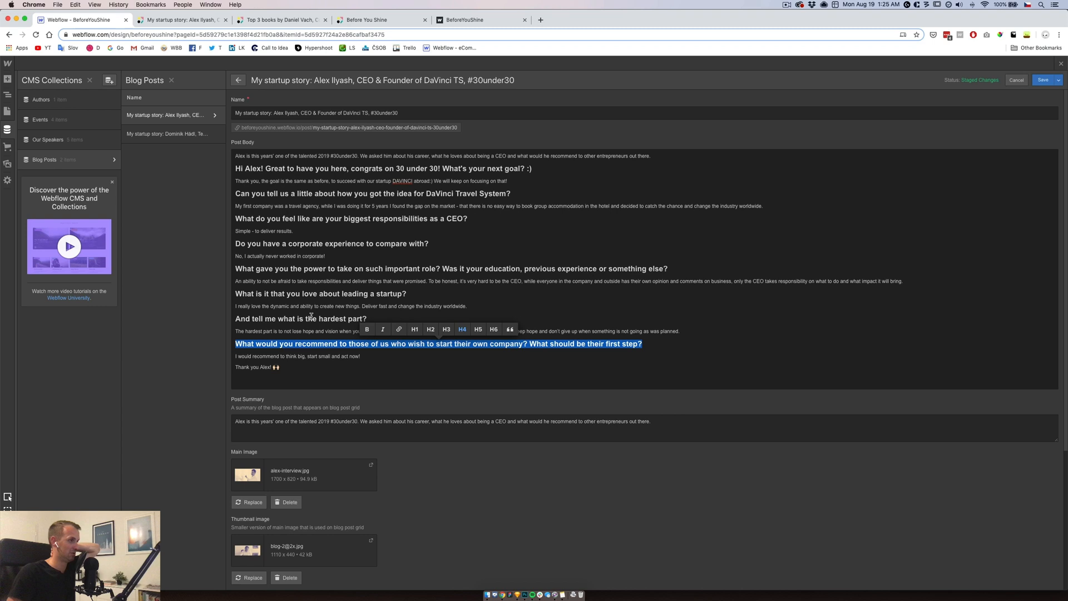
triple_click(283, 318)
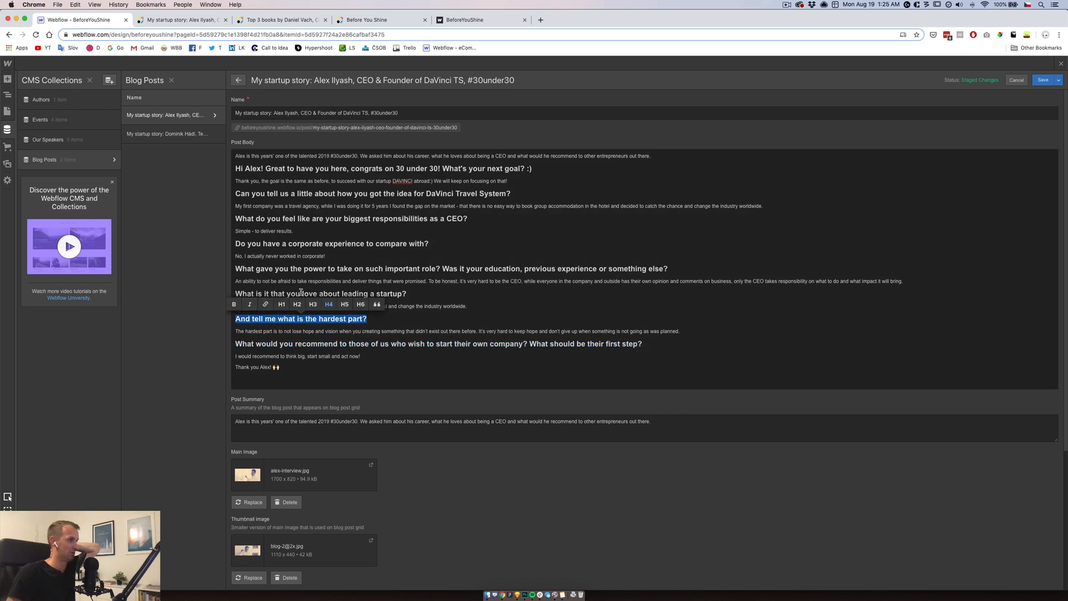
triple_click(301, 293)
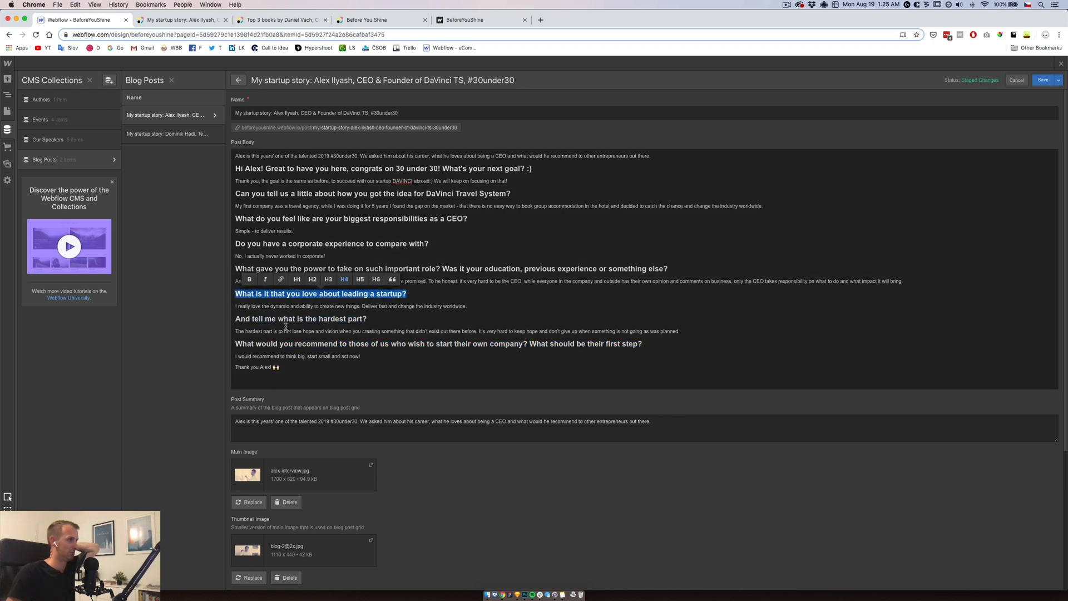
Insert an empty line above the closing thank-you in the Post Body, save the post and return to the template page
triple_click(263, 367)
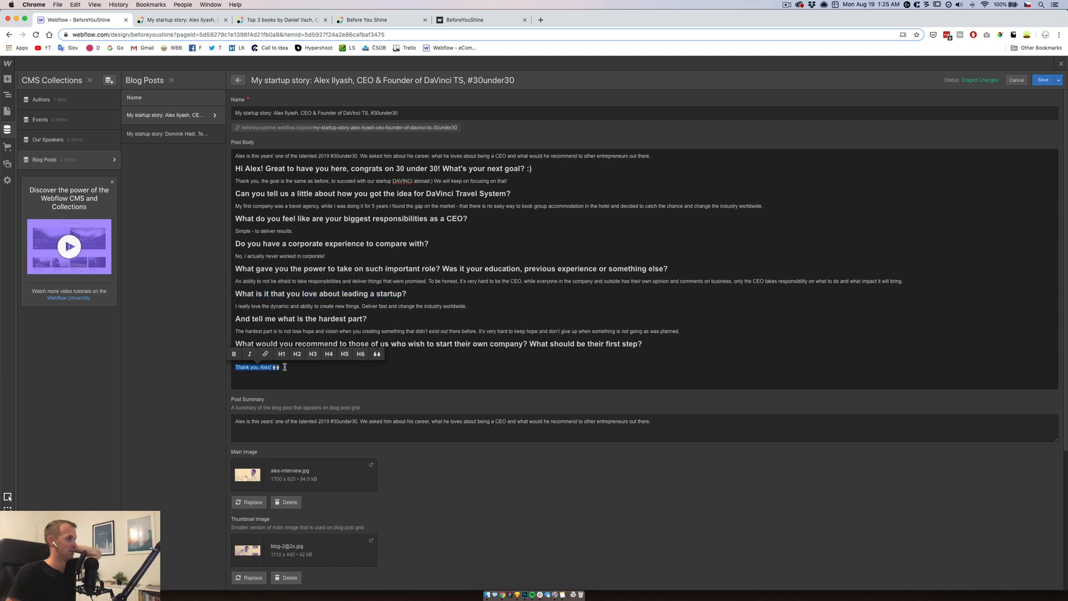
left_click(287, 374)
left_click(361, 356)
key("Return")
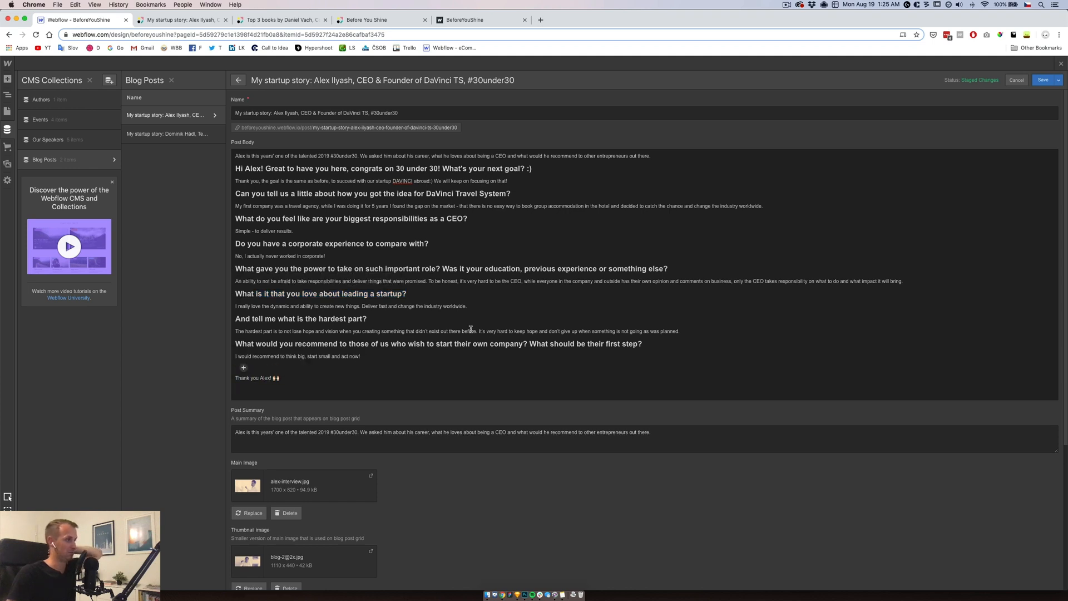
left_click(1042, 80)
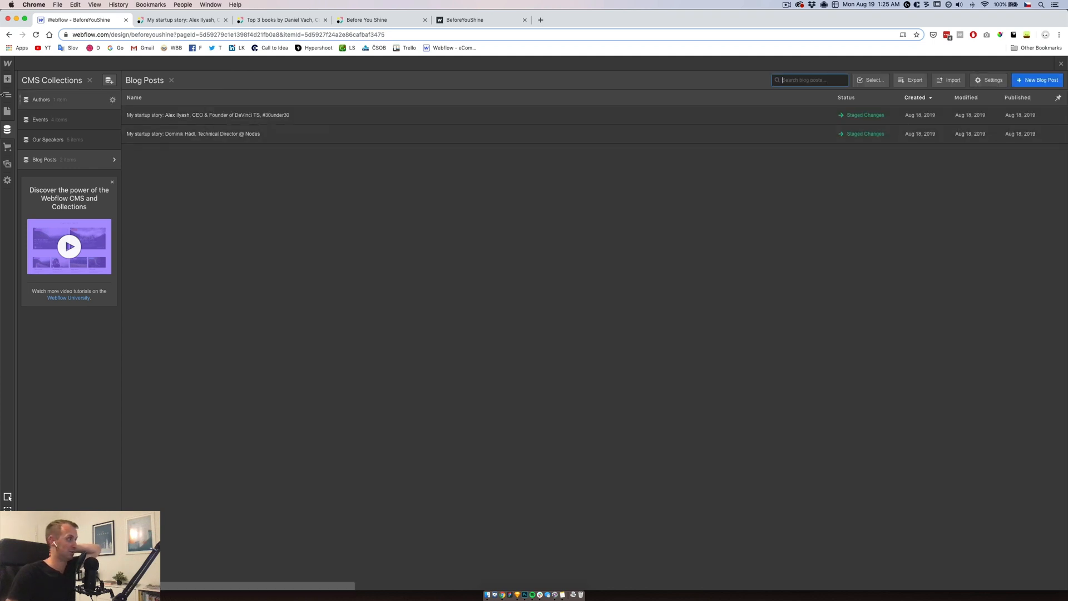
left_click(8, 110)
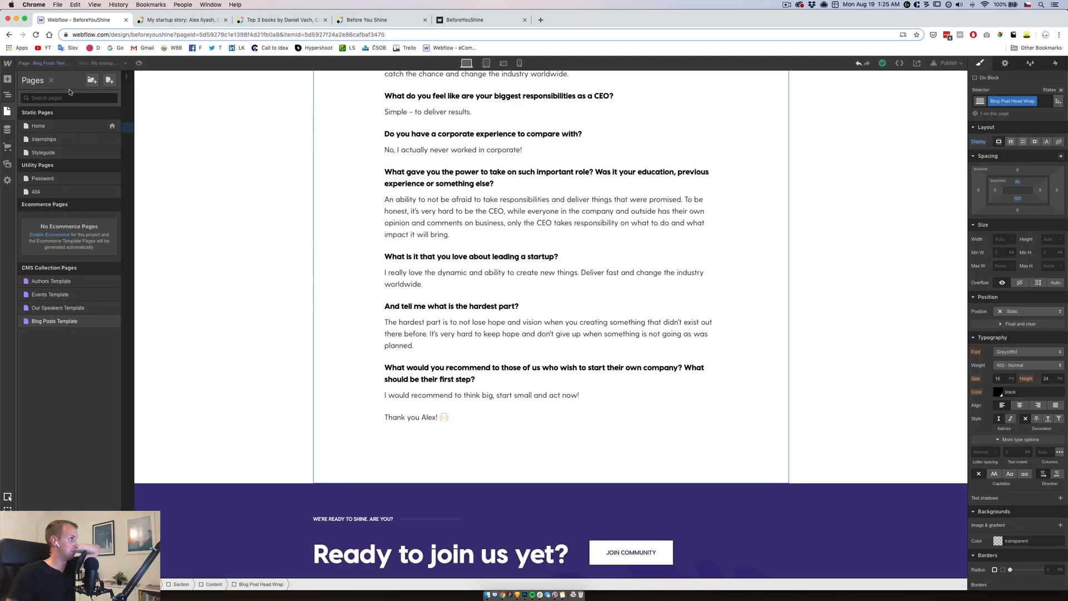
left_click(220, 201)
Rename the class of the Rich Text Block below the cover image to "Blog Rich Text Block"
scroll(663, 402, "up", 20)
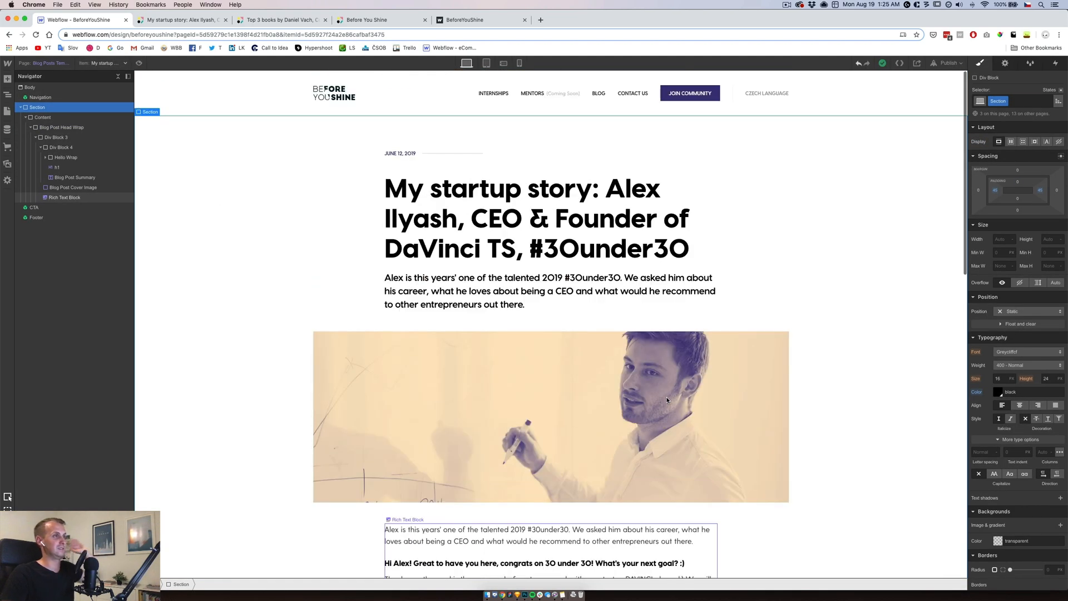
left_click(674, 326)
scroll(650, 379, "down", 5)
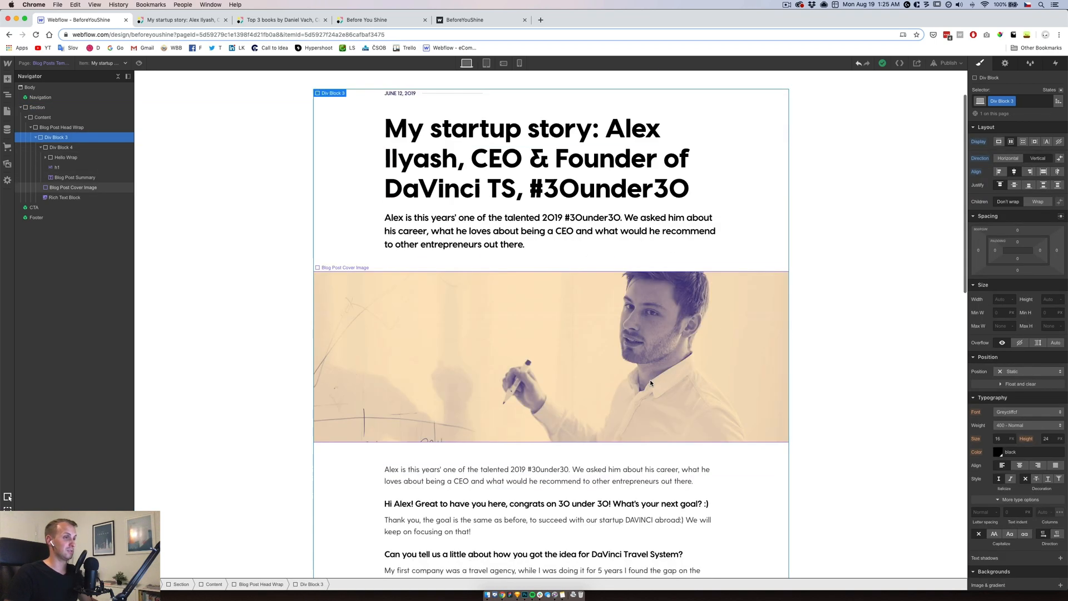
left_click(621, 287)
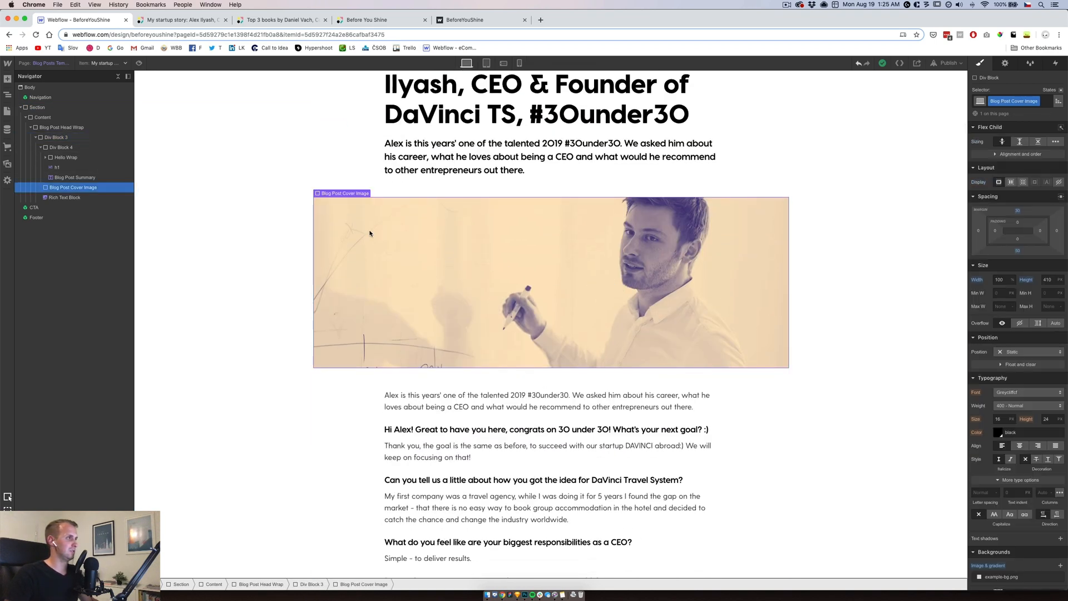
left_click(40, 147)
left_click(55, 168)
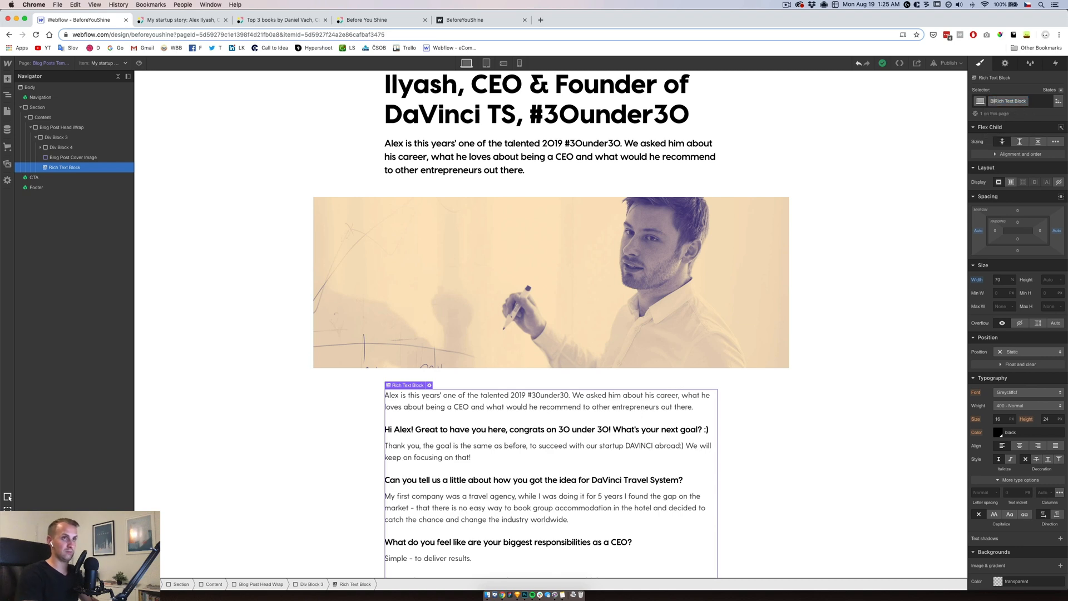
key("Return")
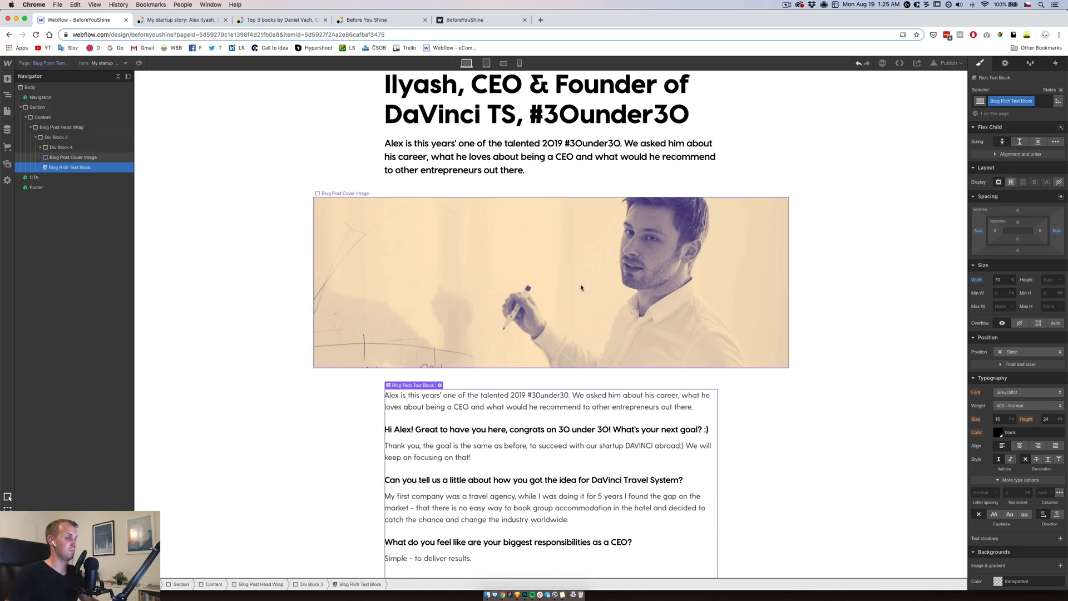
Examine what follows the body of the original DaVinci TS post on the live BeforeYouShine site, including its Recent Posts section
scroll(373, 394, "down", 2)
scroll(373, 394, "down", 4)
left_click(281, 20)
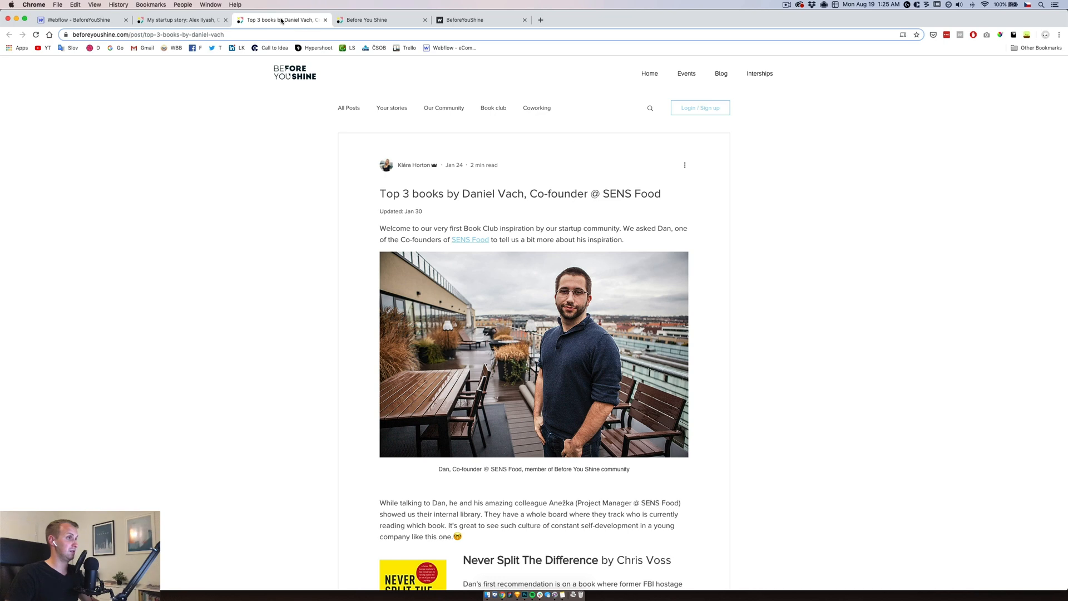
left_click(191, 19)
scroll(326, 316, "down", 15)
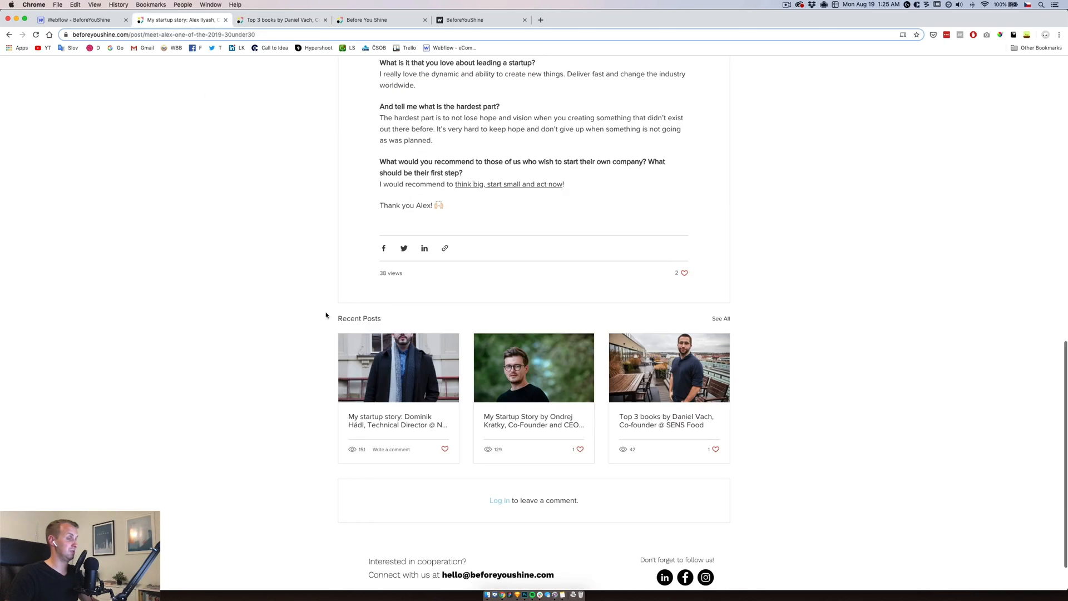
left_click(83, 20)
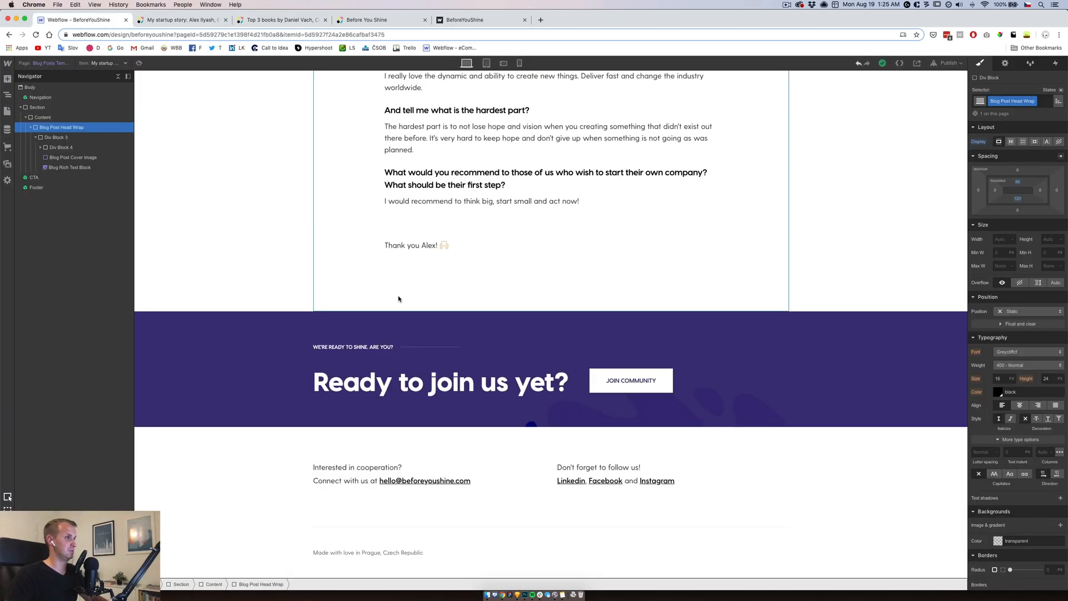
Rename the class of Div Block 3, the container around the post's content, to "Blog Post Wrap"
left_click(69, 148)
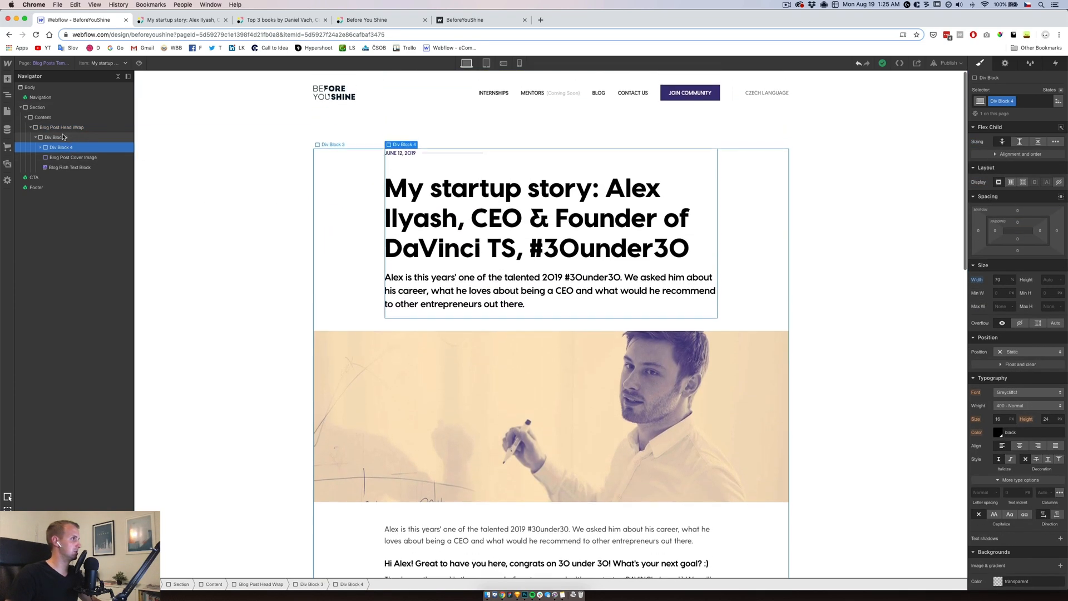
left_click(69, 139)
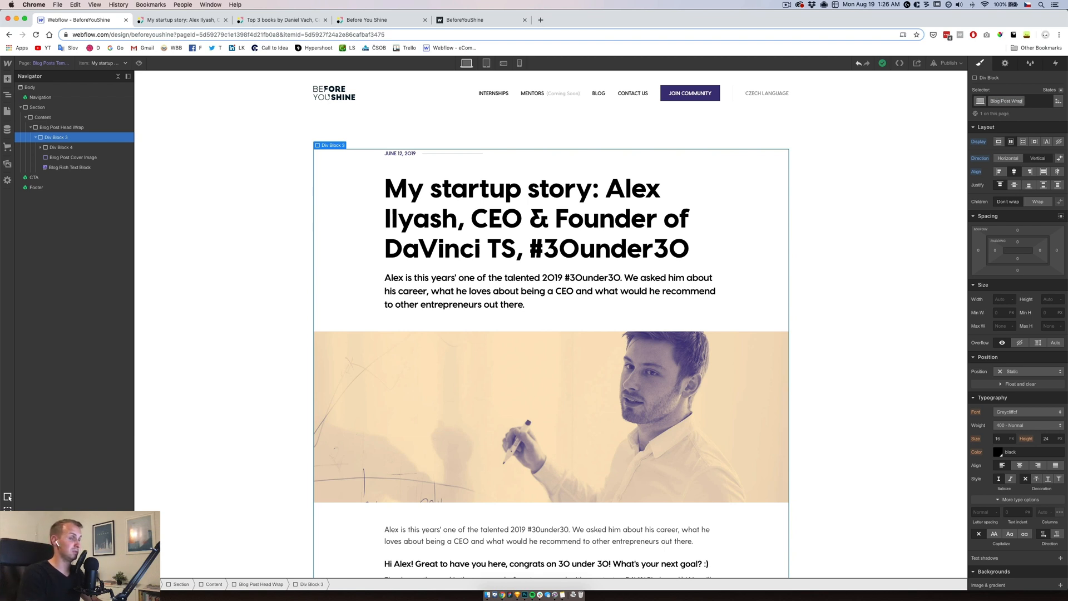
left_click(55, 128)
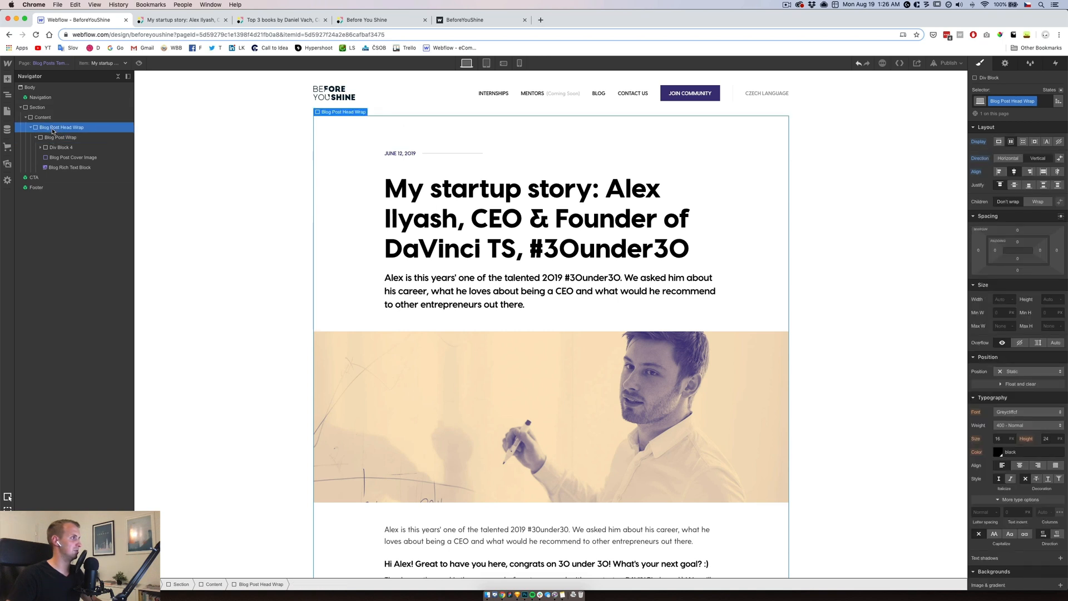
Move Blog Post Wrap out of Blog Post Head Wrap into Content and delete the leftover Blog Post Head Wrap
left_click(53, 139)
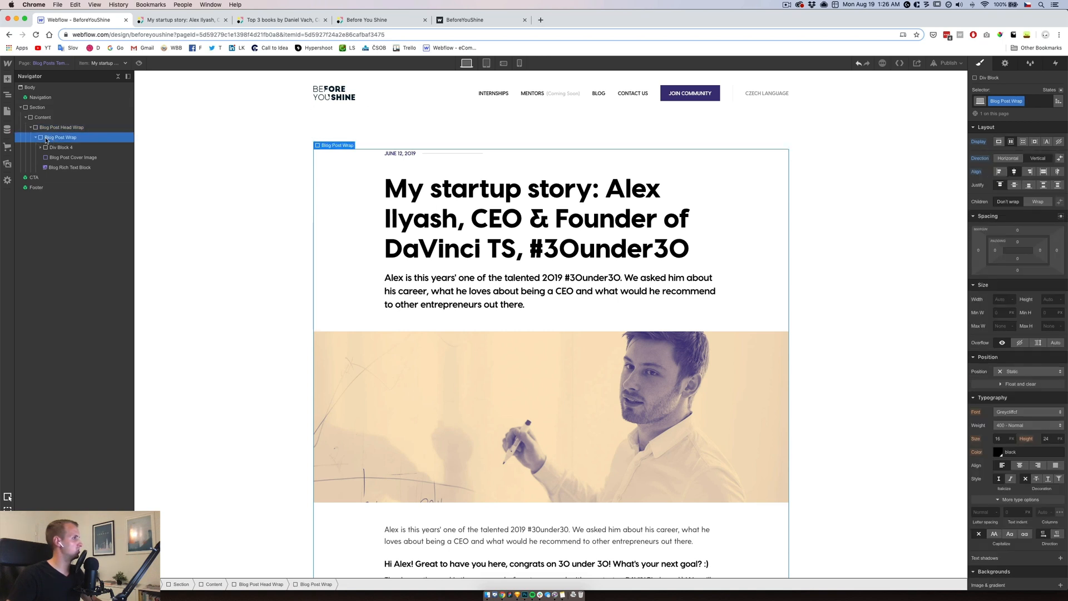
left_click(63, 128)
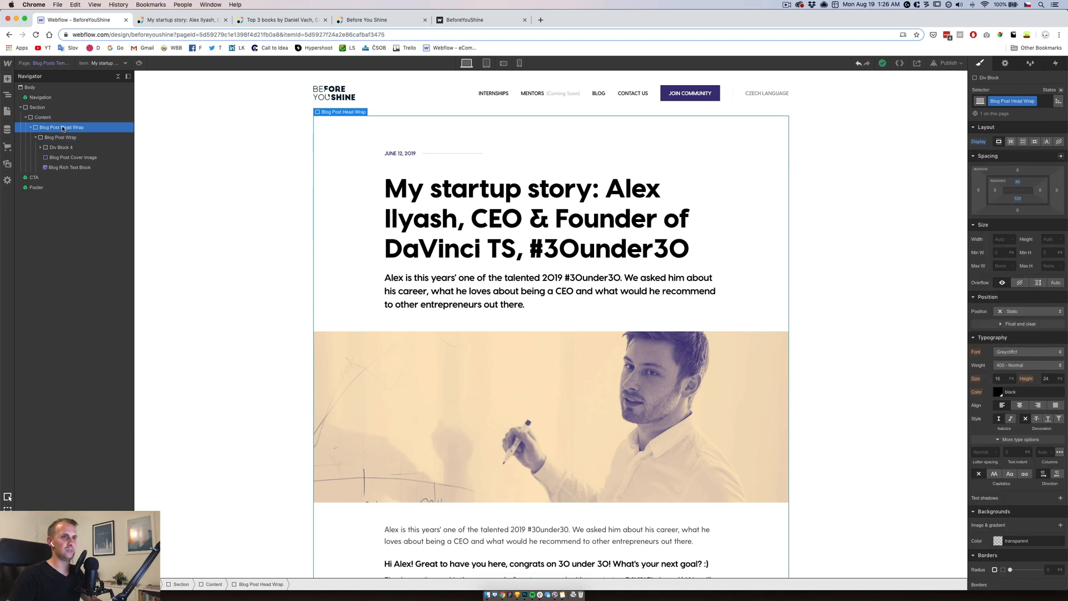
left_click(62, 139)
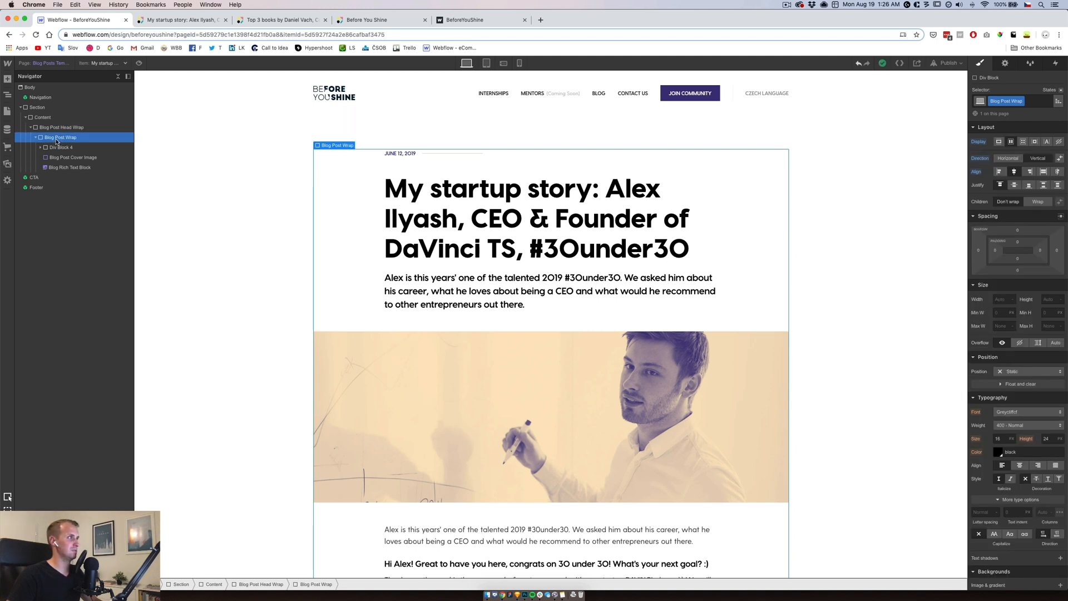
left_click_drag(56, 142, 45, 124)
left_click(46, 136)
key("BackSpace")
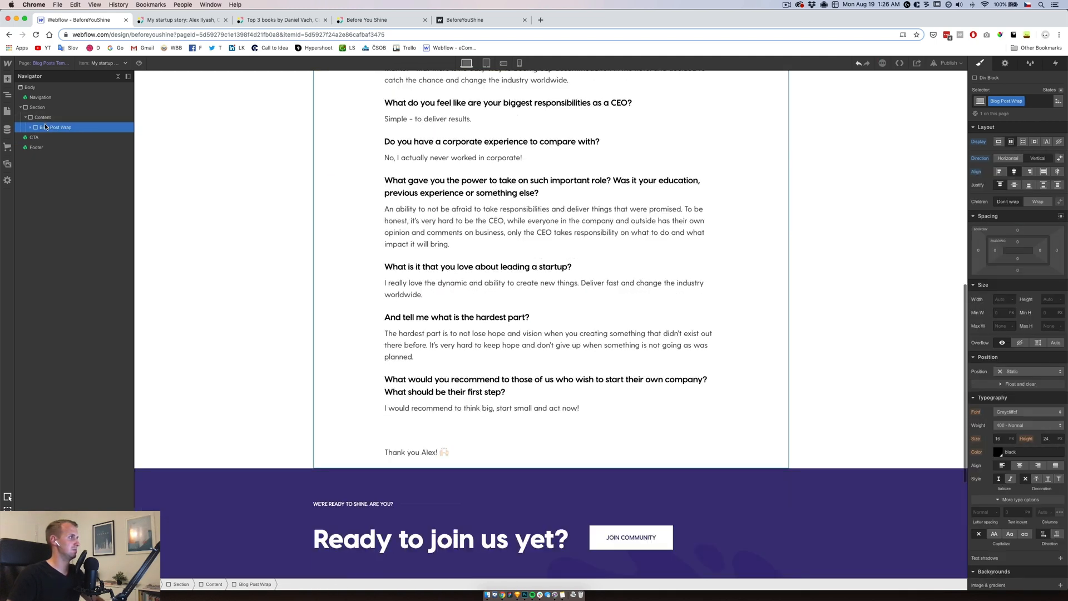
Set Blog Post Wrap's top padding to 80 px and its bottom padding to 100 px
left_click(1017, 242)
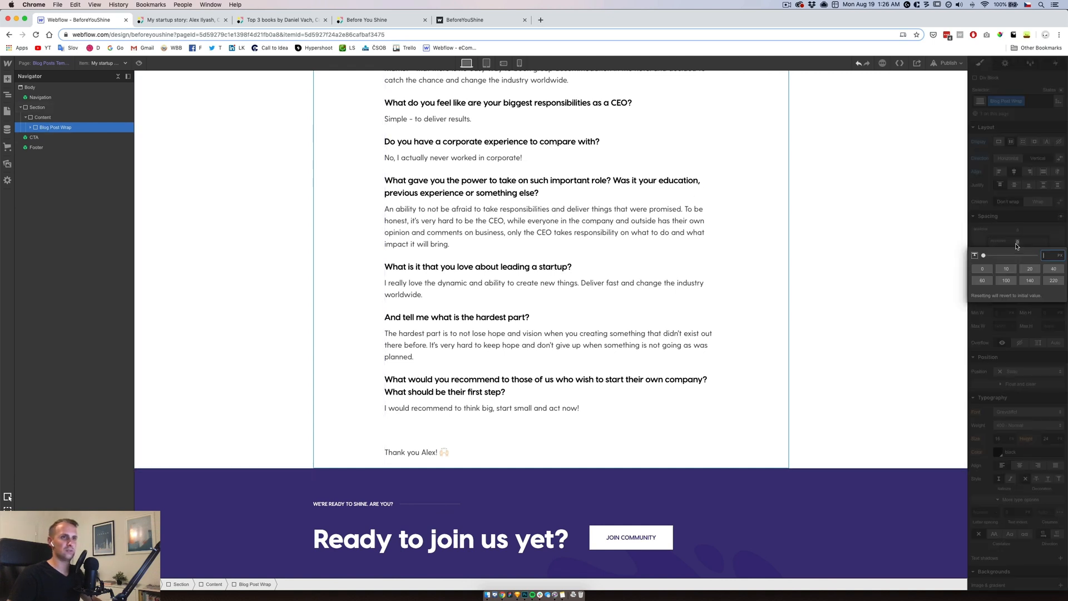
key("Return")
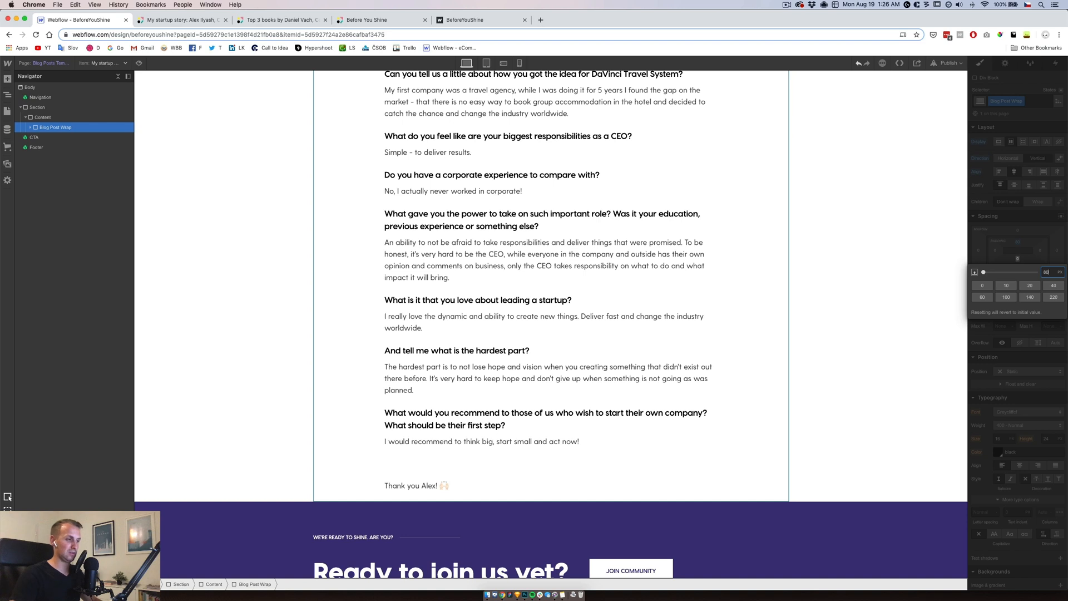
key("Return")
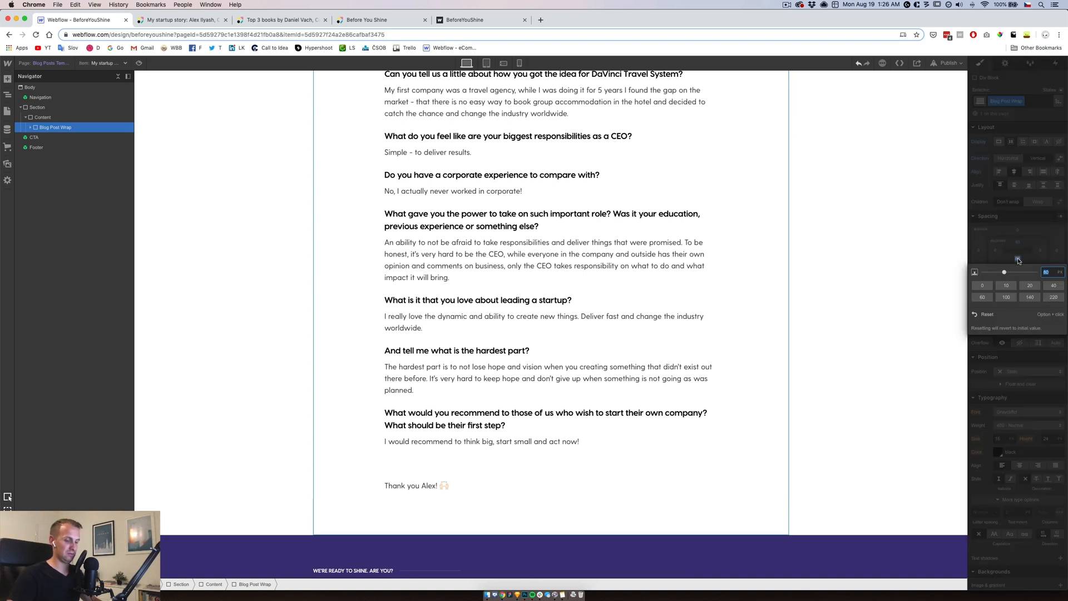
type("100")
key("Return")
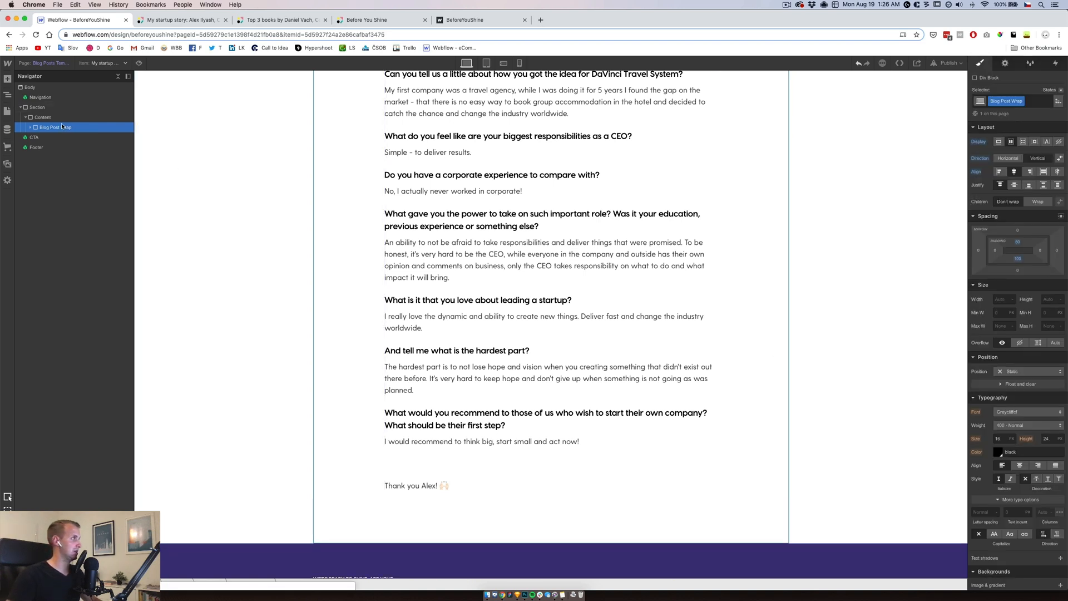
Add a new Div Block inside Content, below Blog Post Wrap
left_click(42, 117)
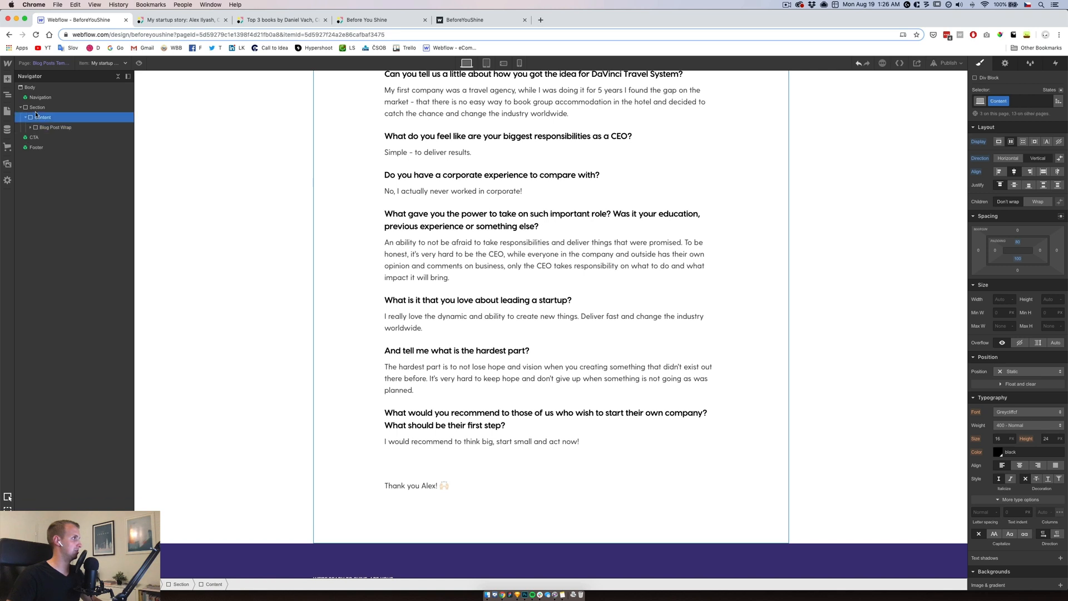
left_click(7, 80)
left_click(31, 229)
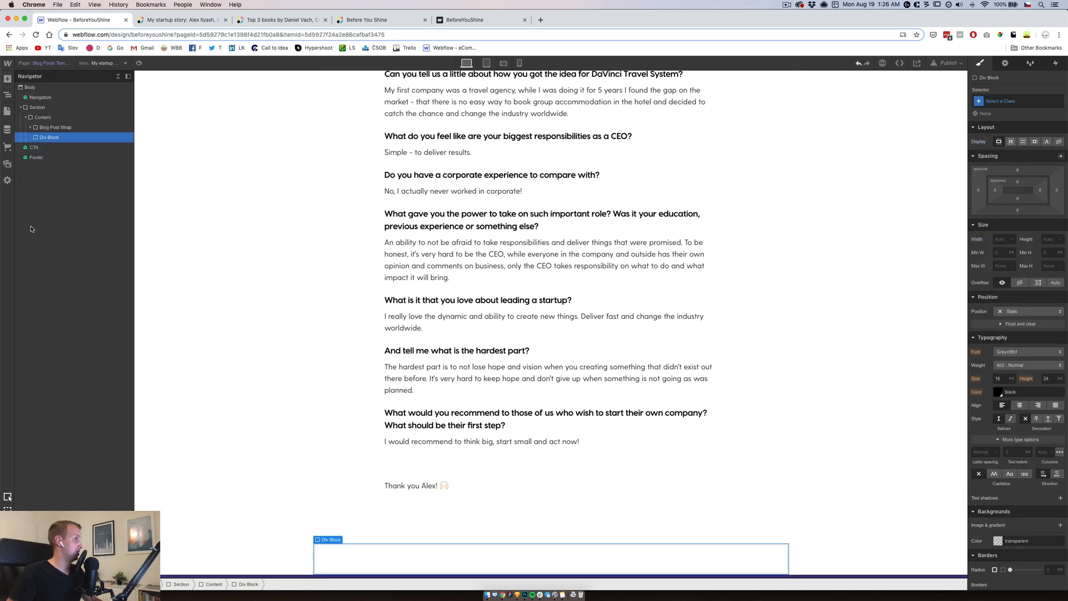
Add a Collection List inside the new Div Block with Blog Posts as its source
left_click(7, 79)
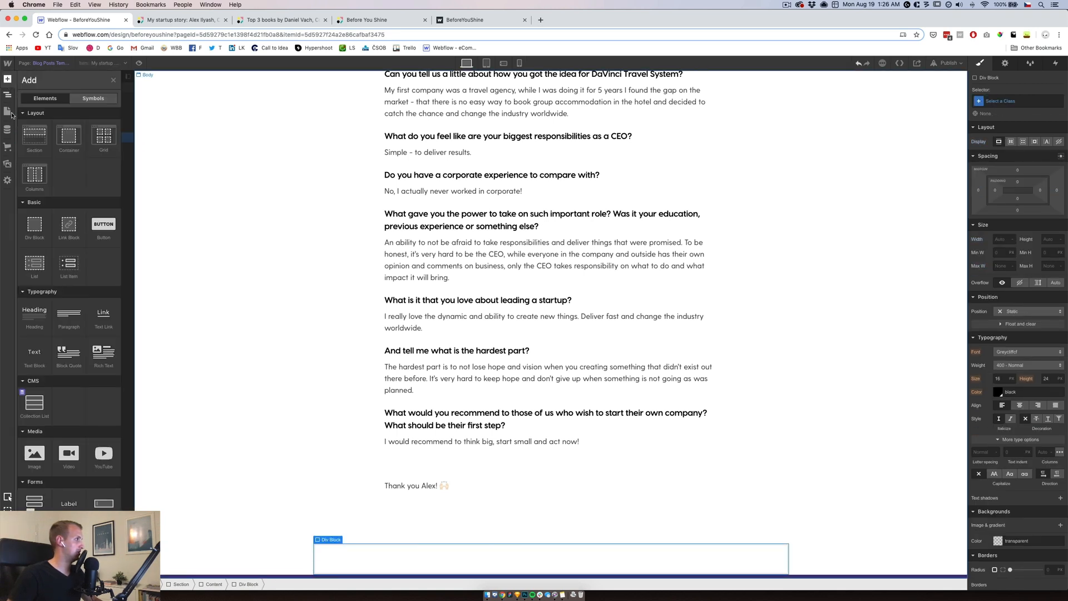
left_click(34, 404)
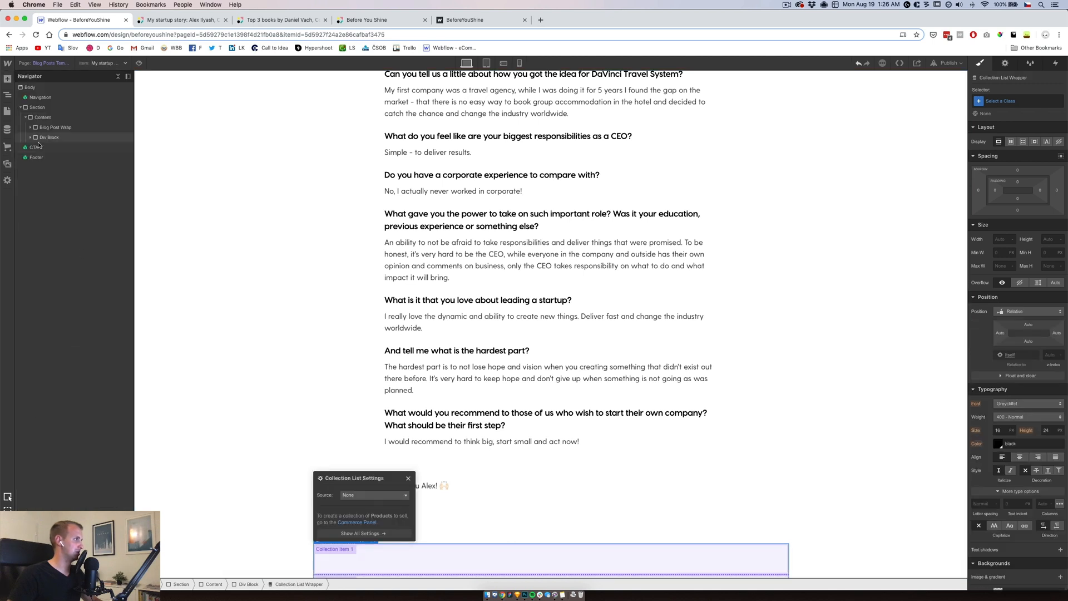
left_click(367, 495)
left_click(360, 547)
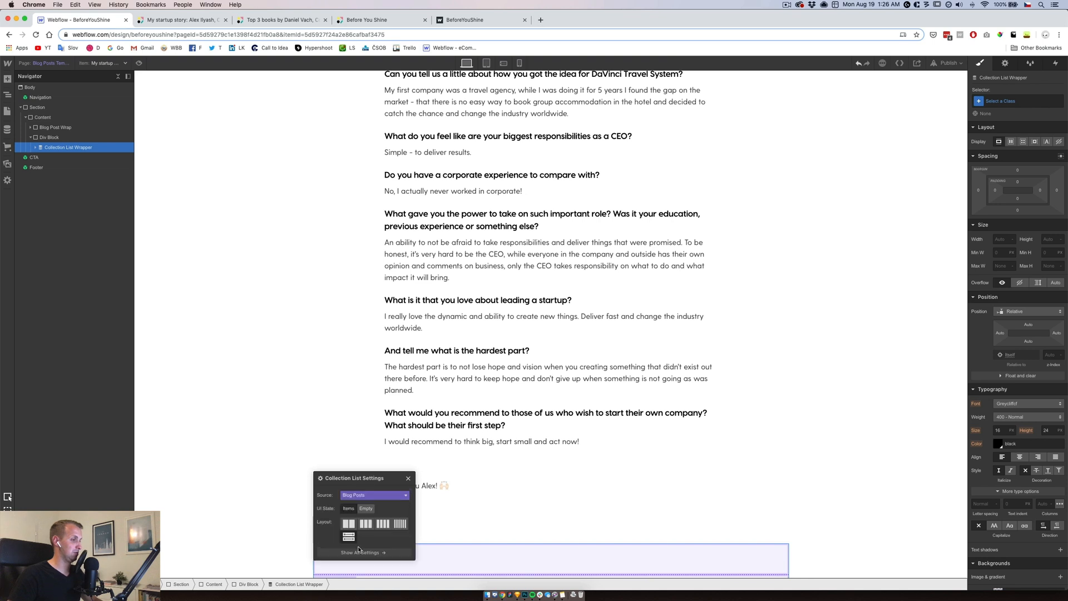
left_click(408, 479)
scroll(406, 389, "down", 5)
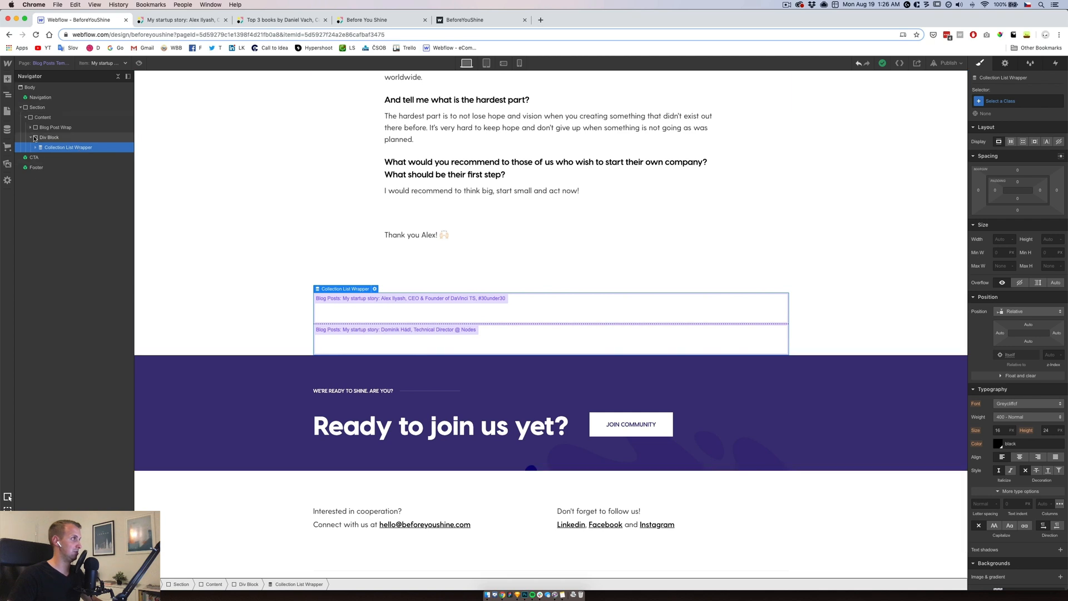
Turn the Collection List into a grid with a 30 px column gap and a 0 px row gap
left_click(35, 148)
left_click(53, 158)
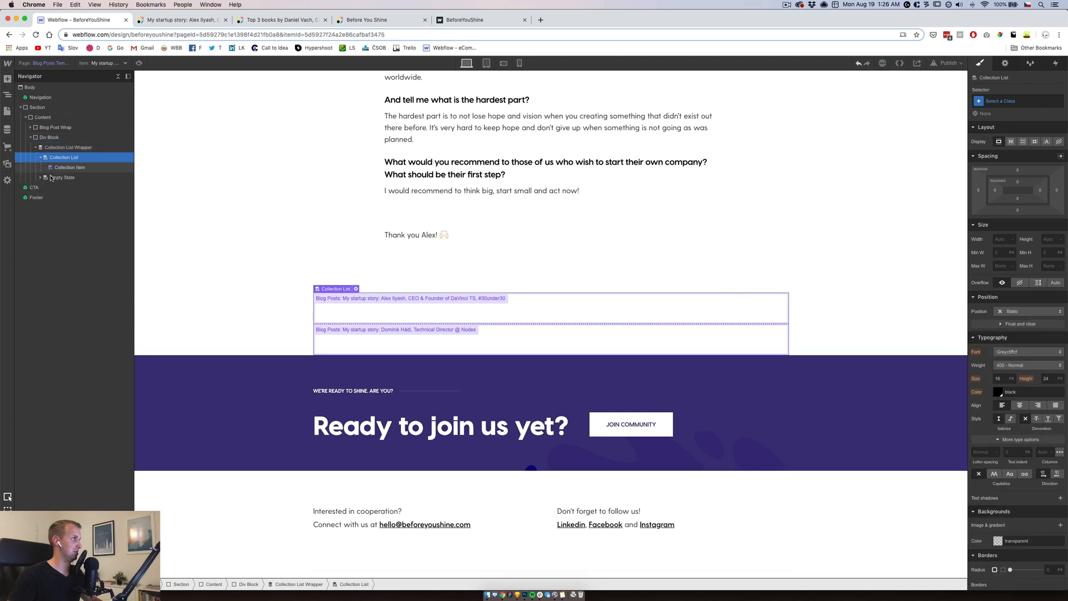
left_click(41, 177)
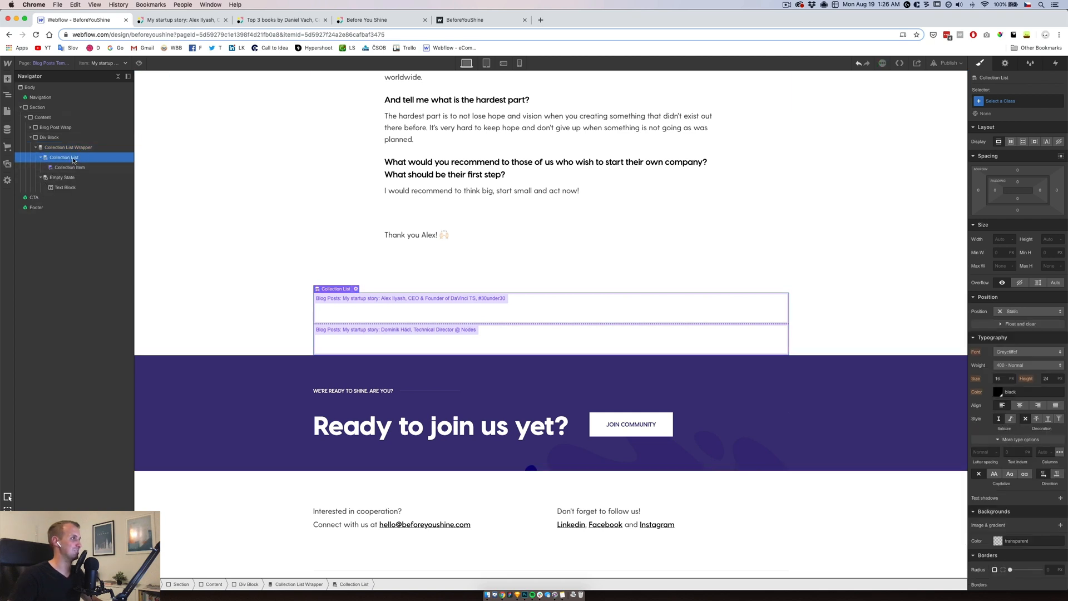
left_click(1023, 141)
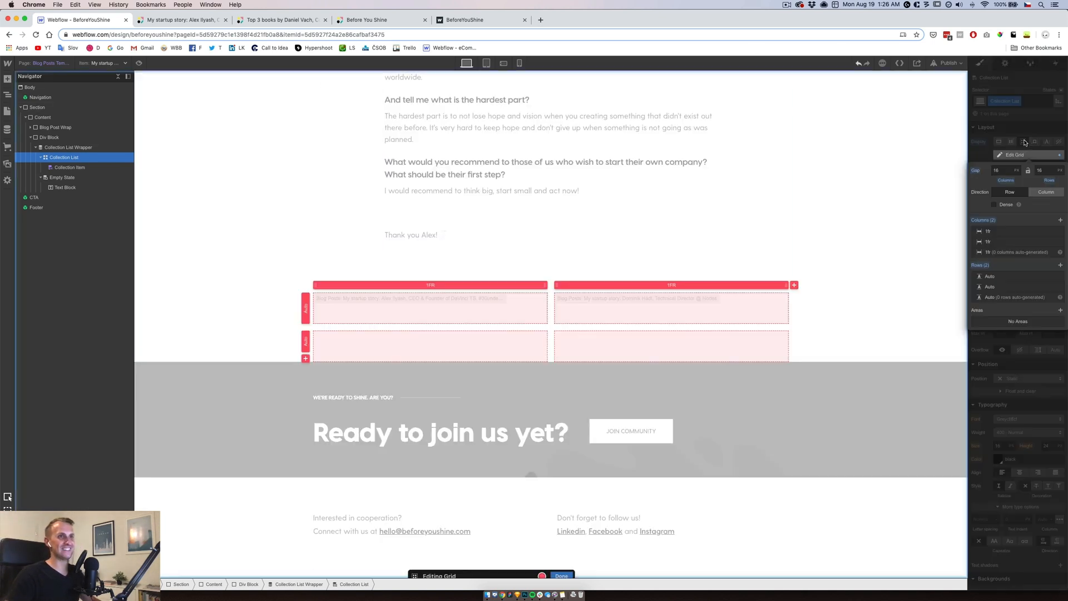
left_click(995, 170)
type("30")
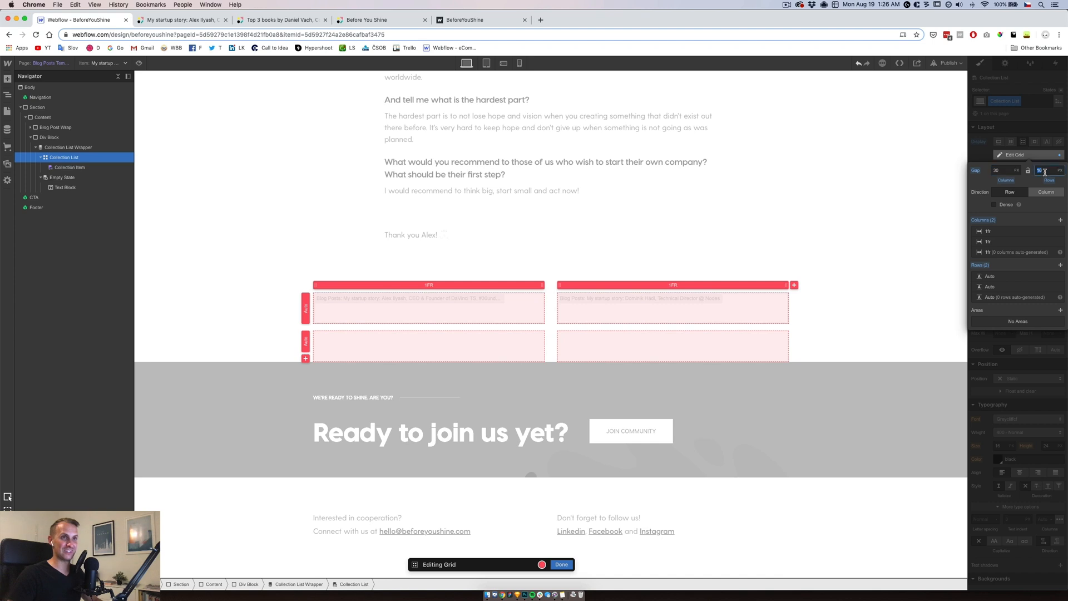
type("0")
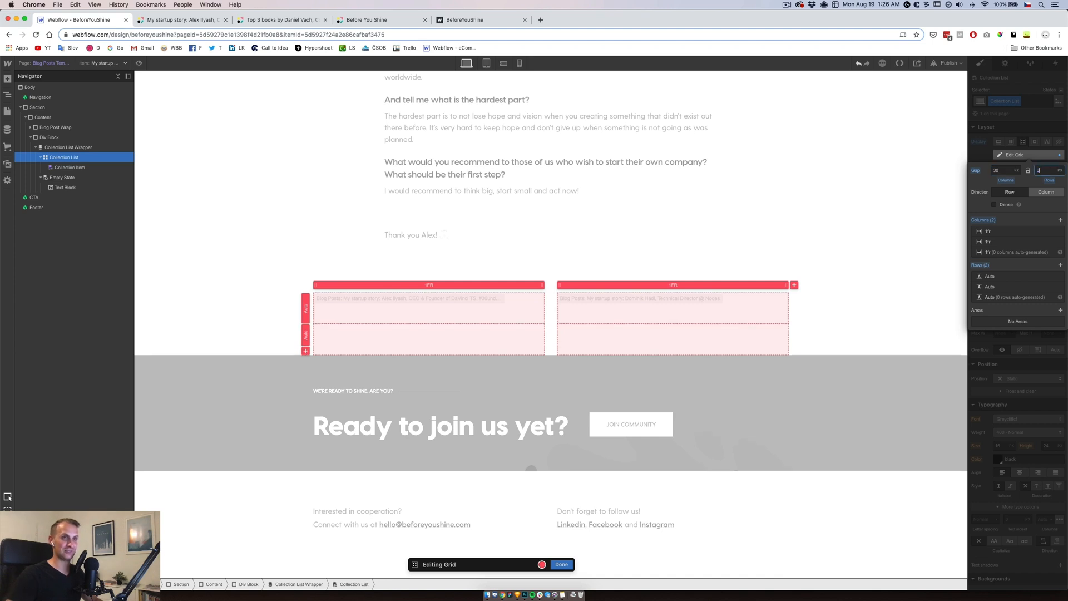
Give the Collection List grid three columns and one row, checking the original post's Recent Posts layout, and finish editing the grid
left_click(1061, 220)
left_click(1060, 297)
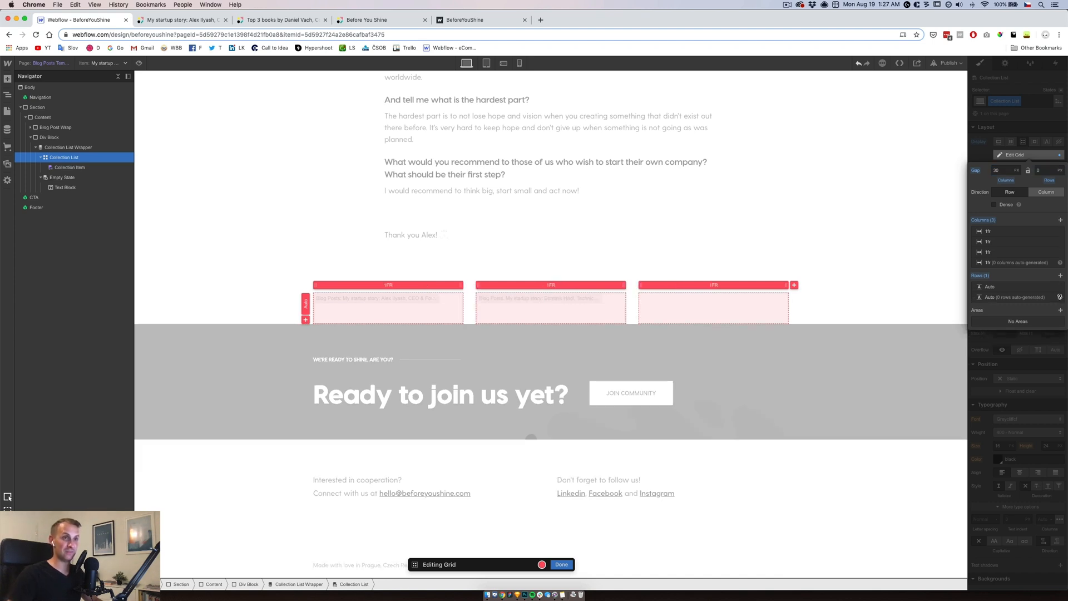
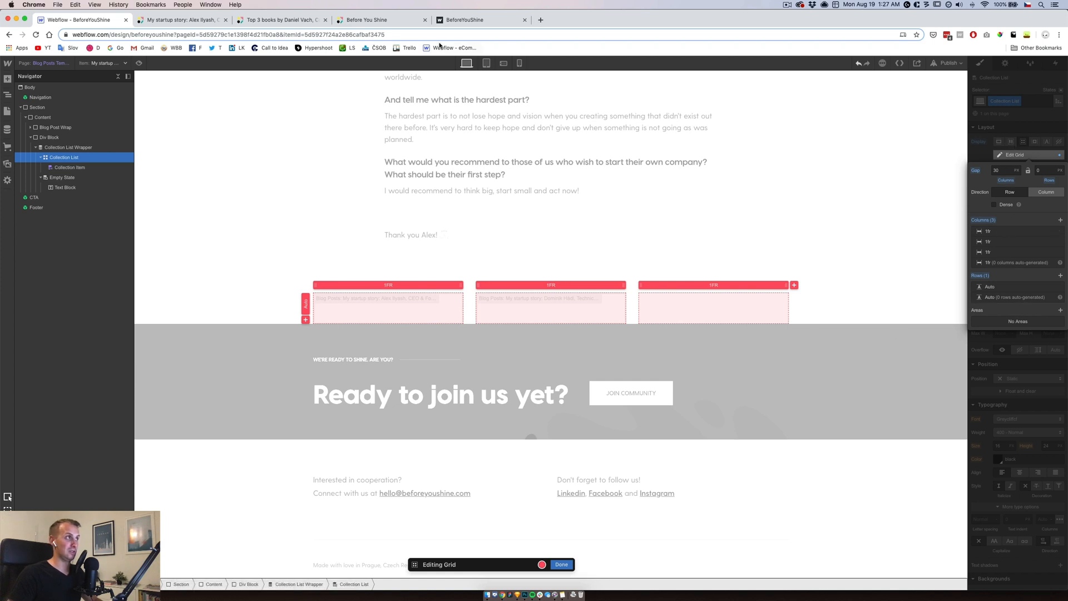
left_click(281, 20)
left_click(210, 21)
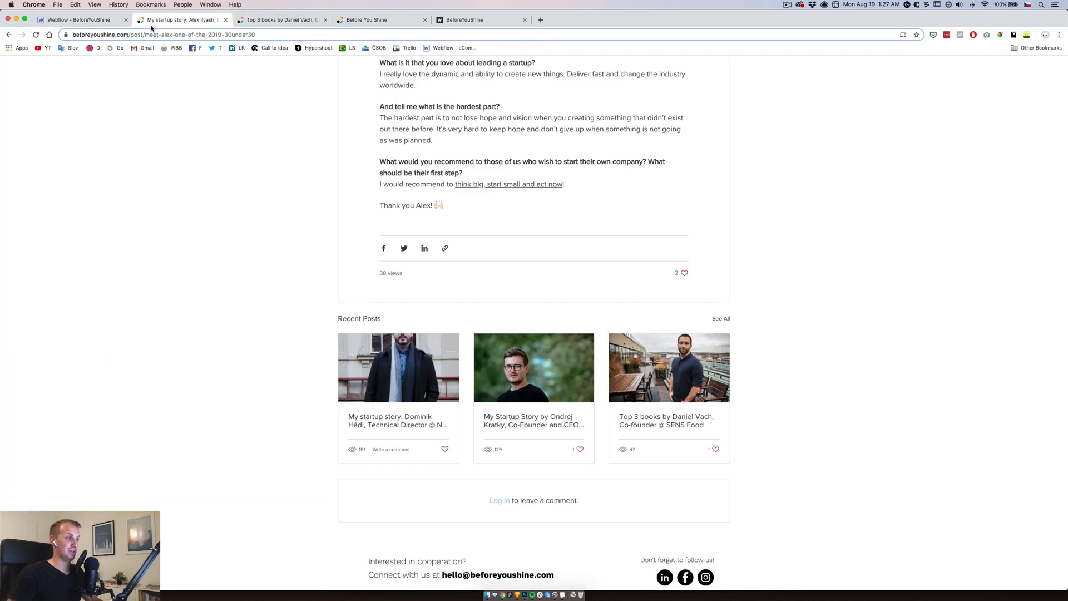
left_click(76, 20)
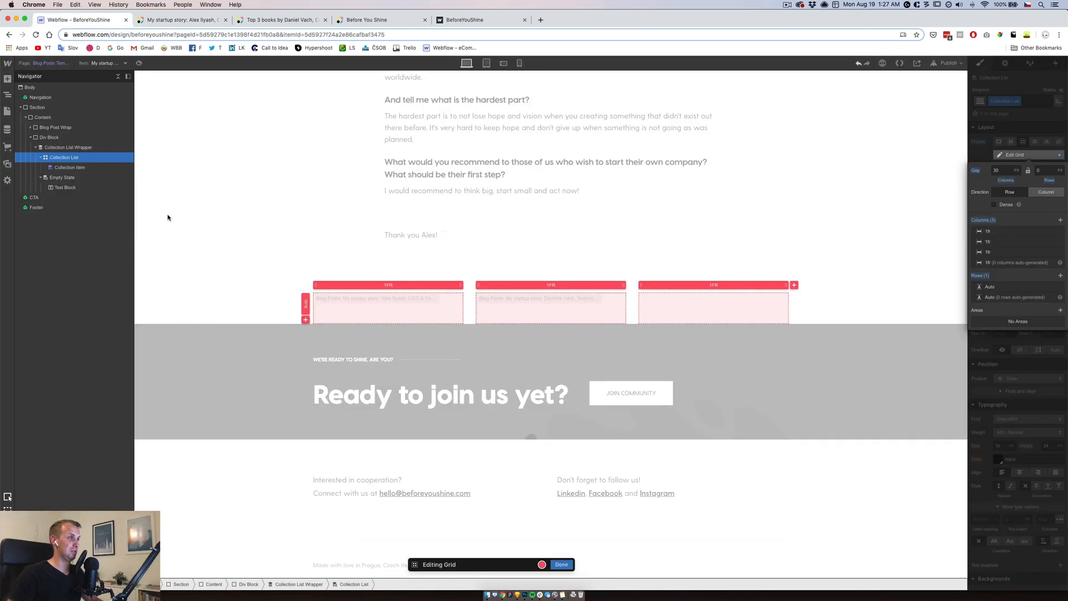
left_click(568, 566)
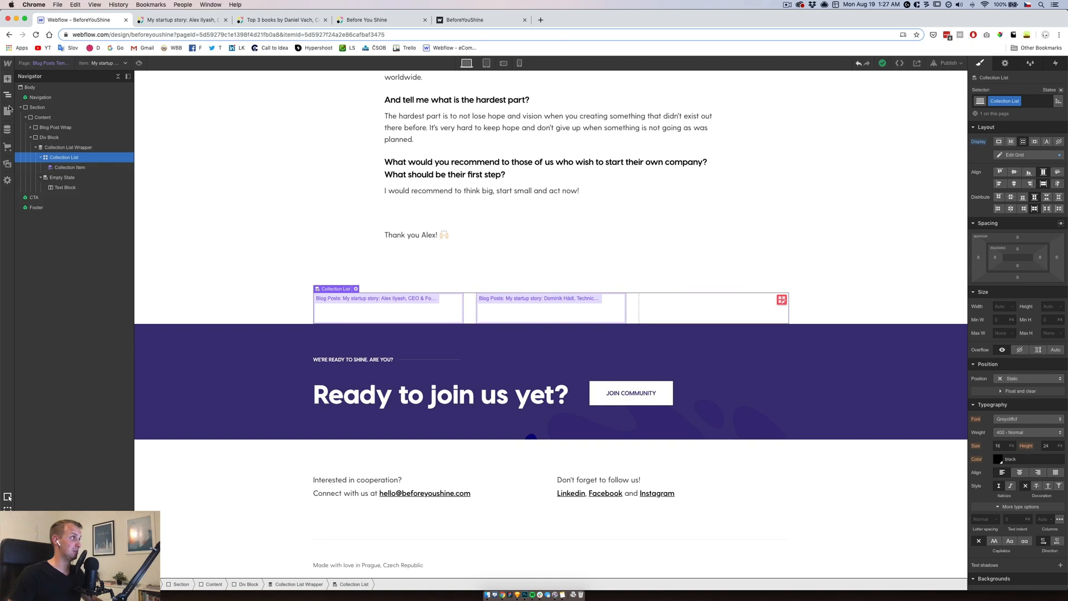
On the Home page, copy the Blog Home Post Wrap from the Collection Item in the Our Stories grid
left_click(7, 111)
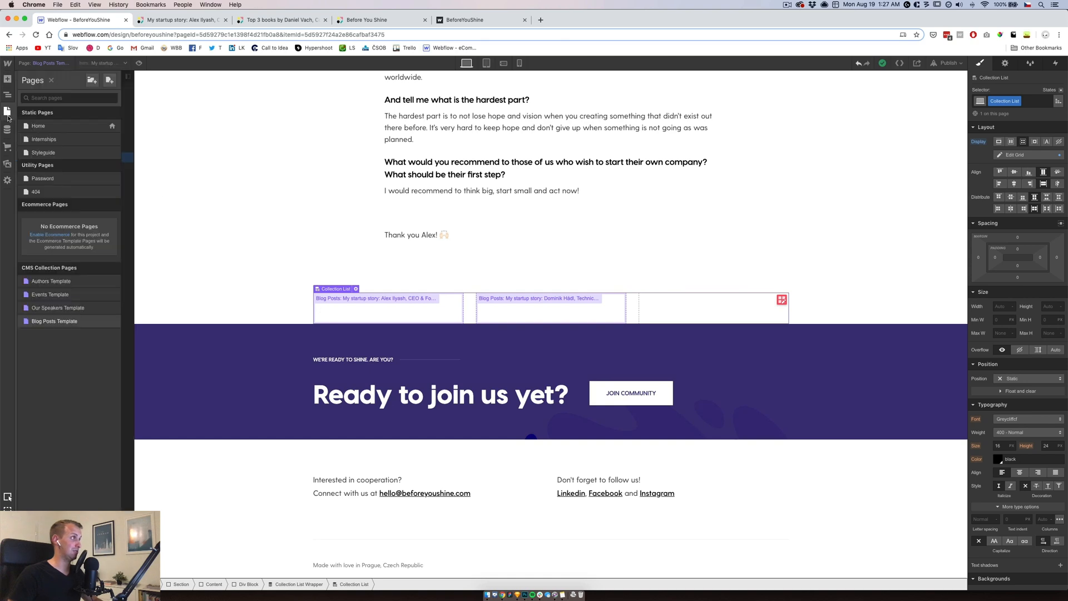
left_click(45, 129)
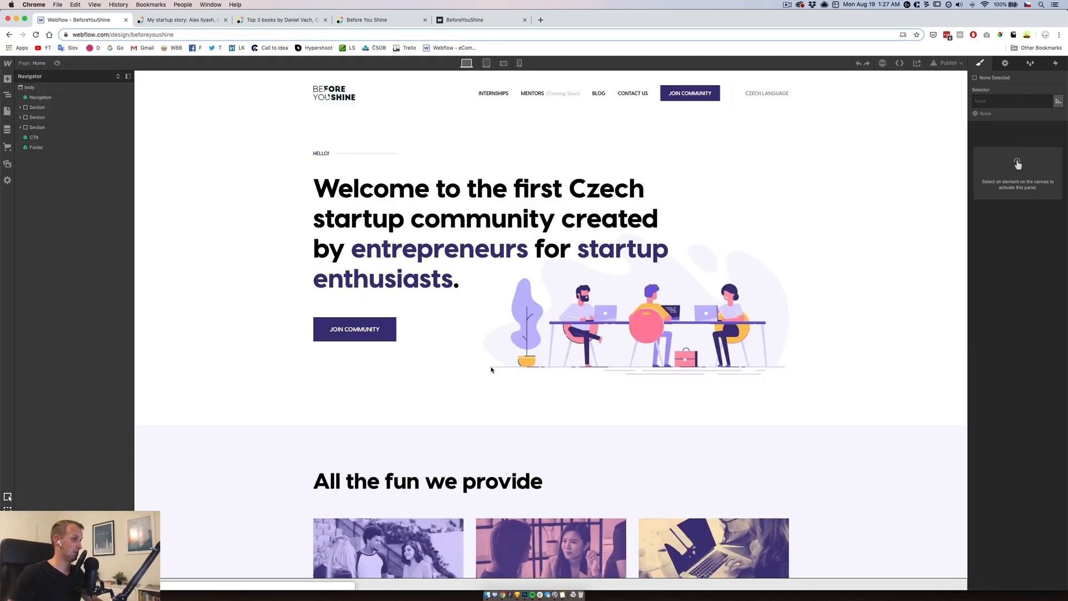
scroll(452, 389, "down", 15)
scroll(452, 400, "up", 5)
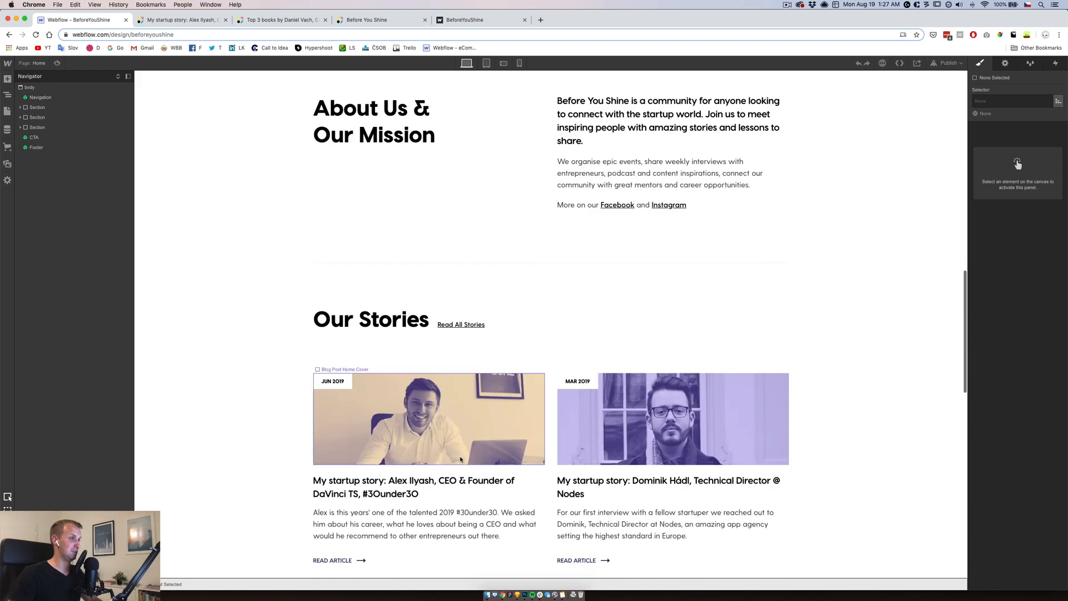
scroll(448, 345, "down", 3)
left_click(446, 322)
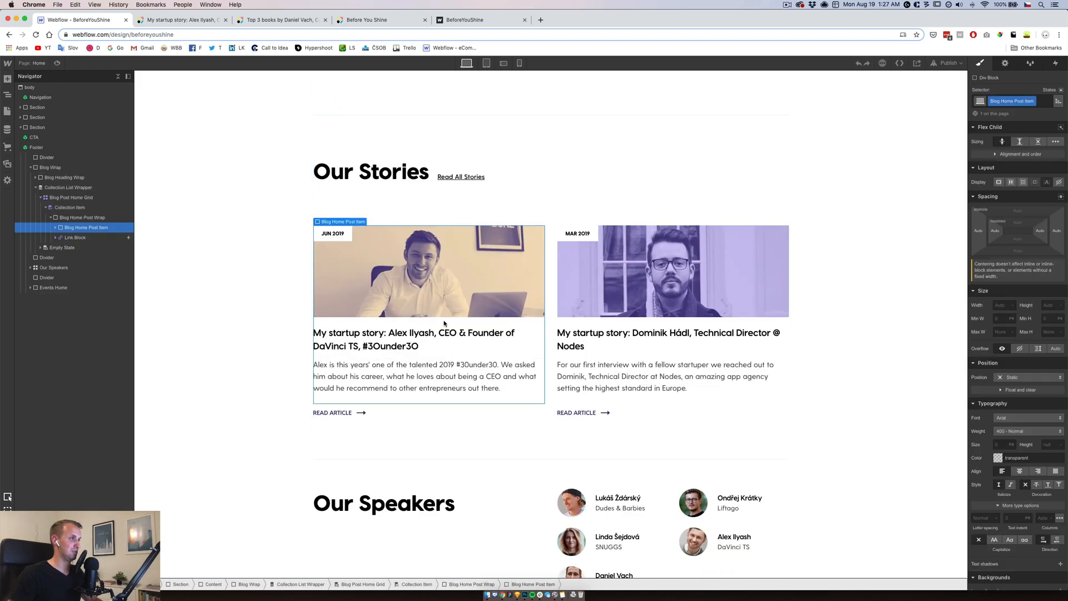
left_click(42, 199)
left_click(42, 198)
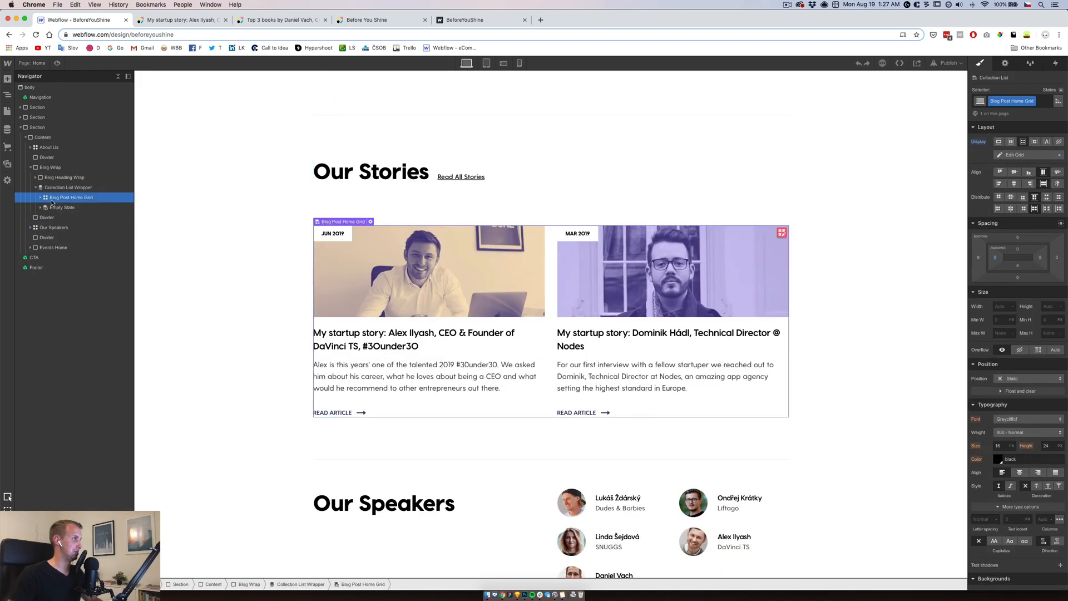
left_click(41, 199)
left_click(93, 217)
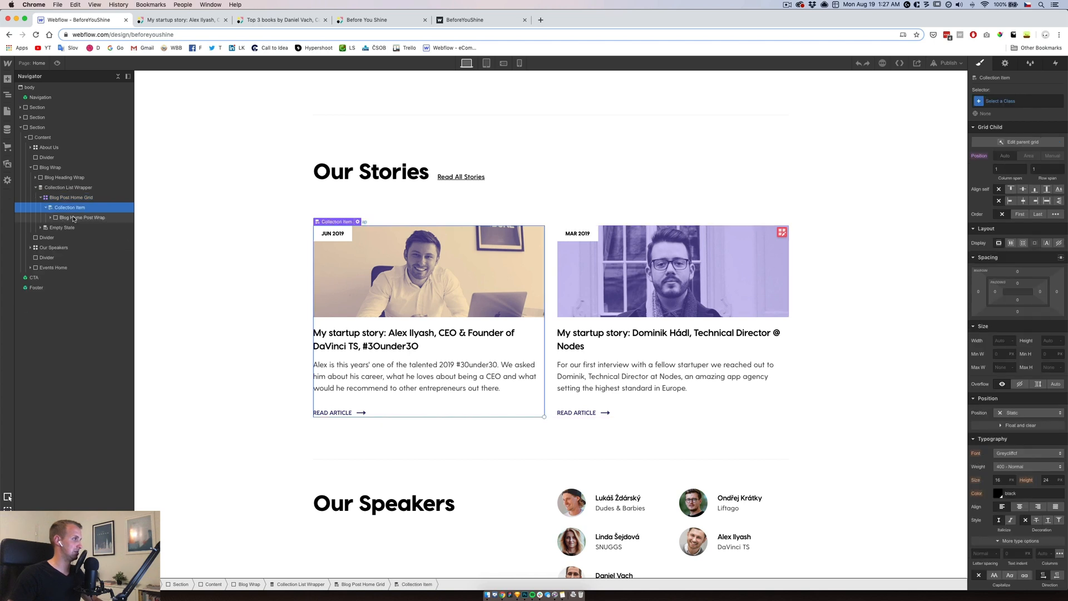
Paste Blog Home Post Wrap into the Collection Item on Blog Posts Template, with the #30under30 startup story as the displayed item
key("p")
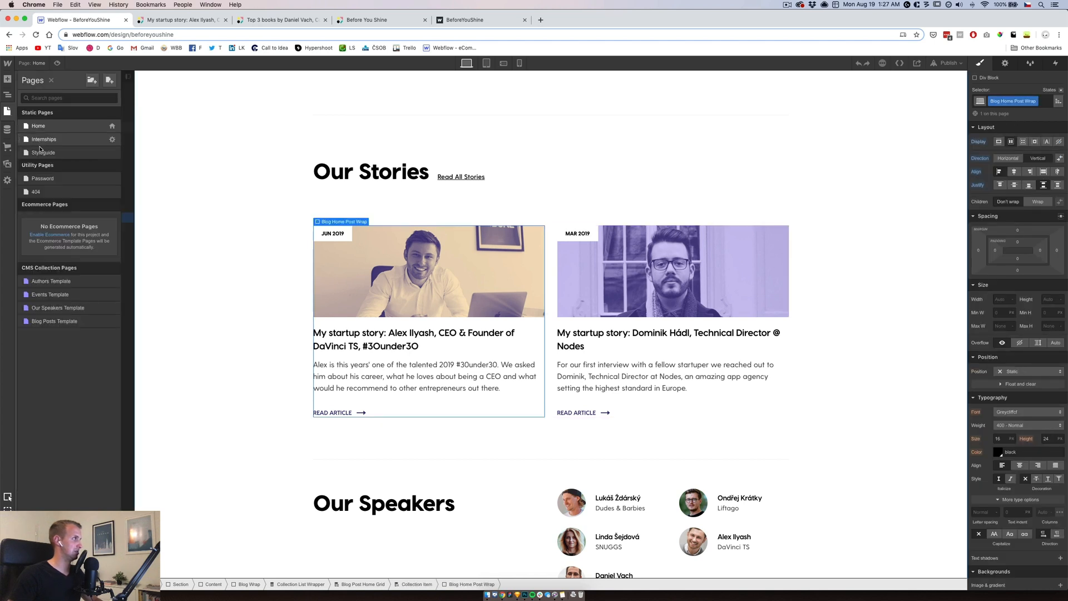
left_click(53, 321)
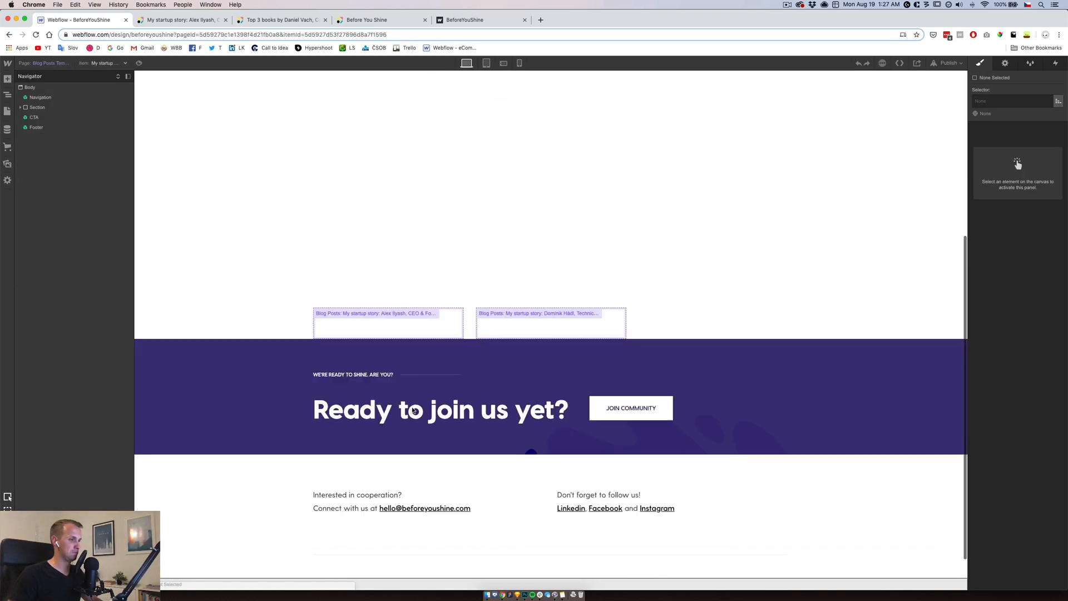
left_click(415, 314)
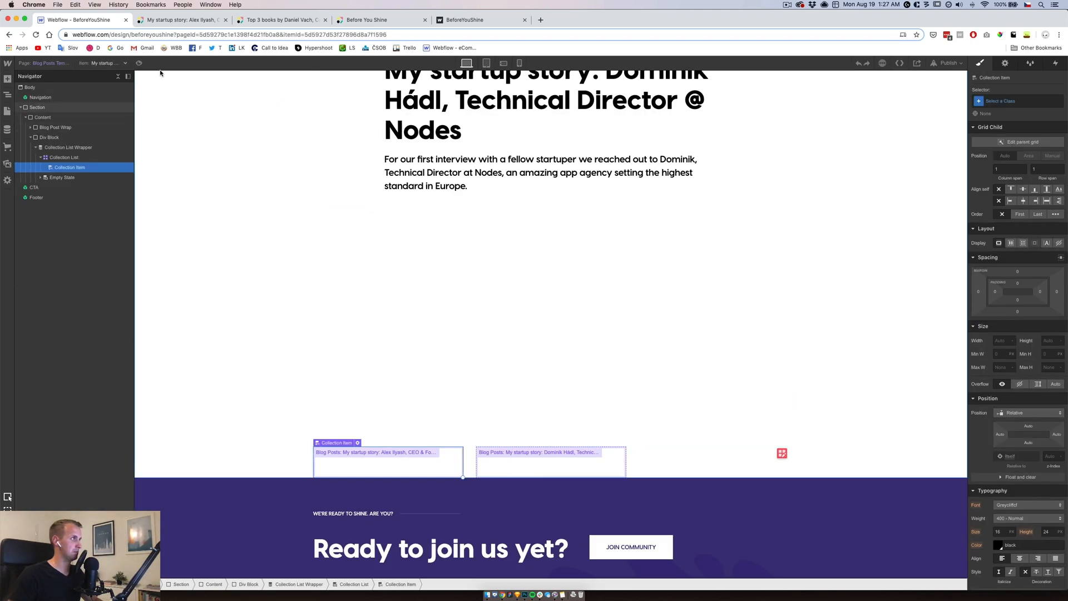
left_click(117, 65)
left_click(106, 75)
scroll(410, 332, "down", 20)
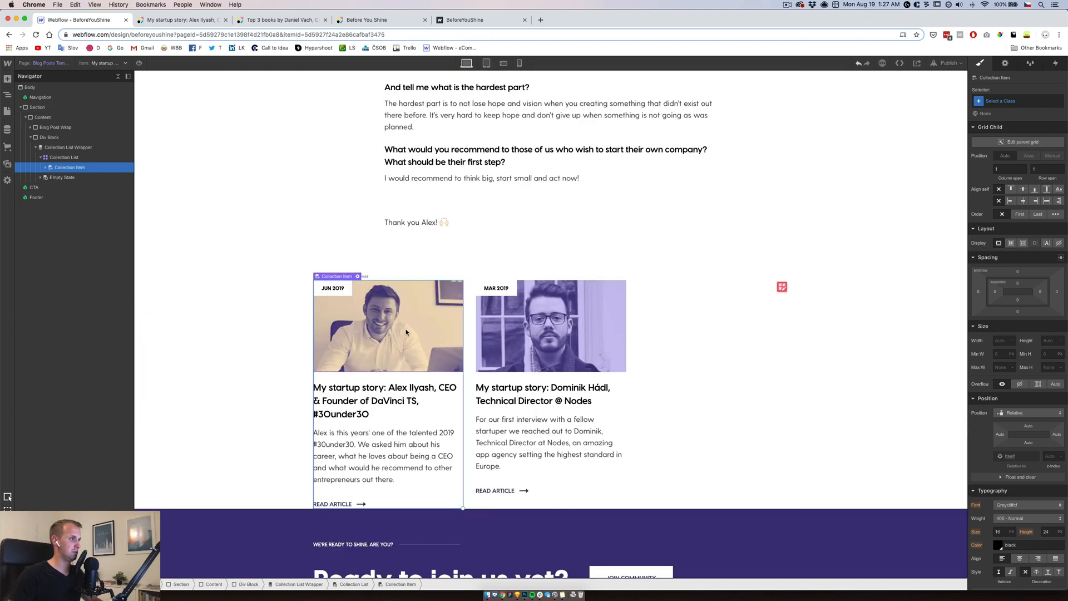
Sort the Collection List Wrapper's posts by Blog Post Release Date, newest to oldest
left_click(467, 381)
scroll(466, 380, "down", 1)
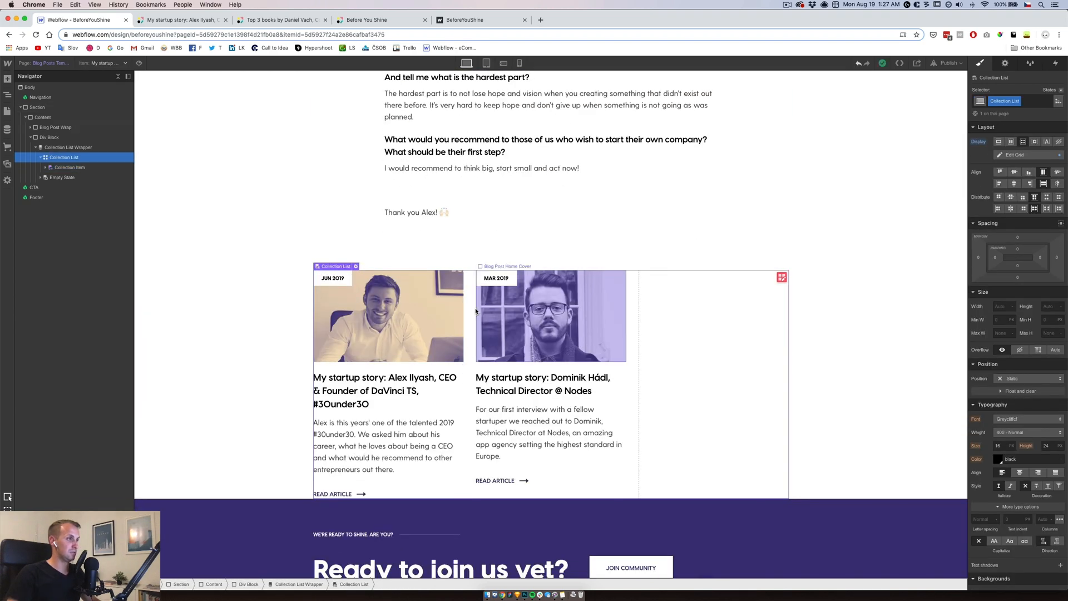
left_click(70, 172)
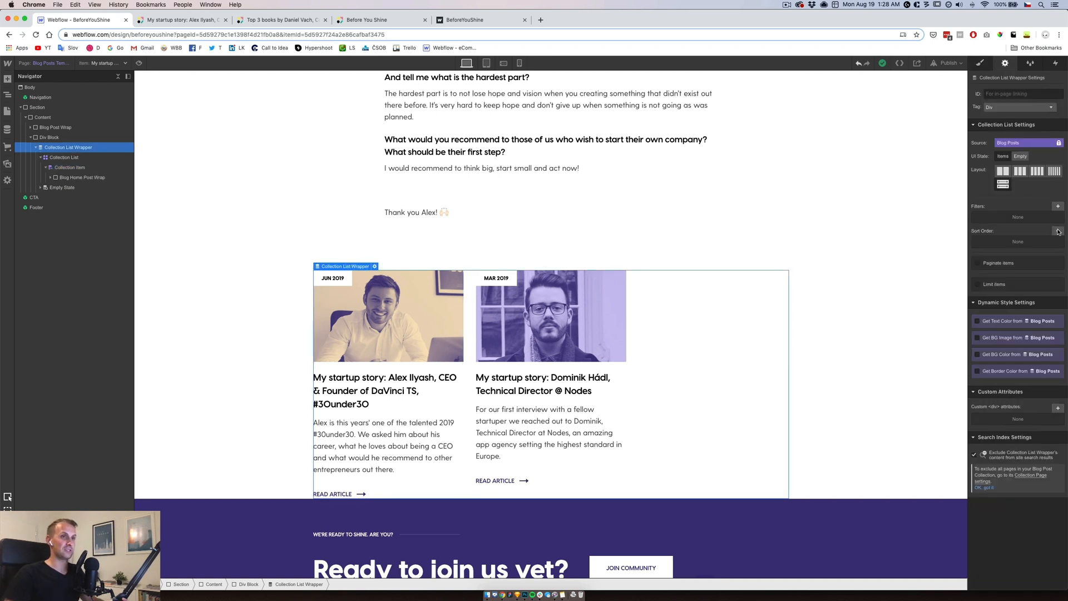
left_click(1058, 231)
left_click(1003, 266)
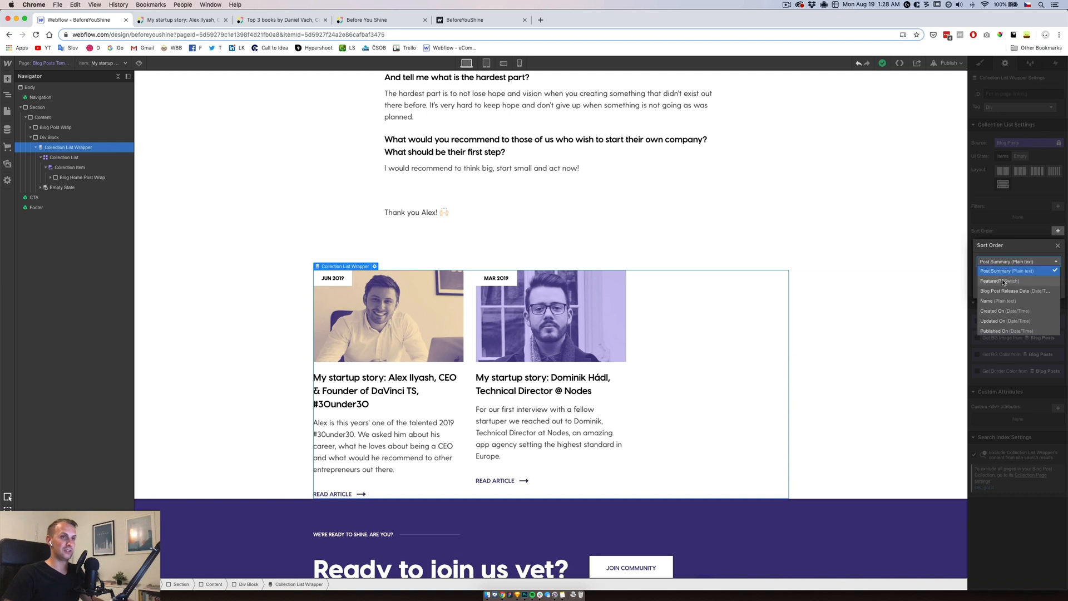
left_click(1003, 296)
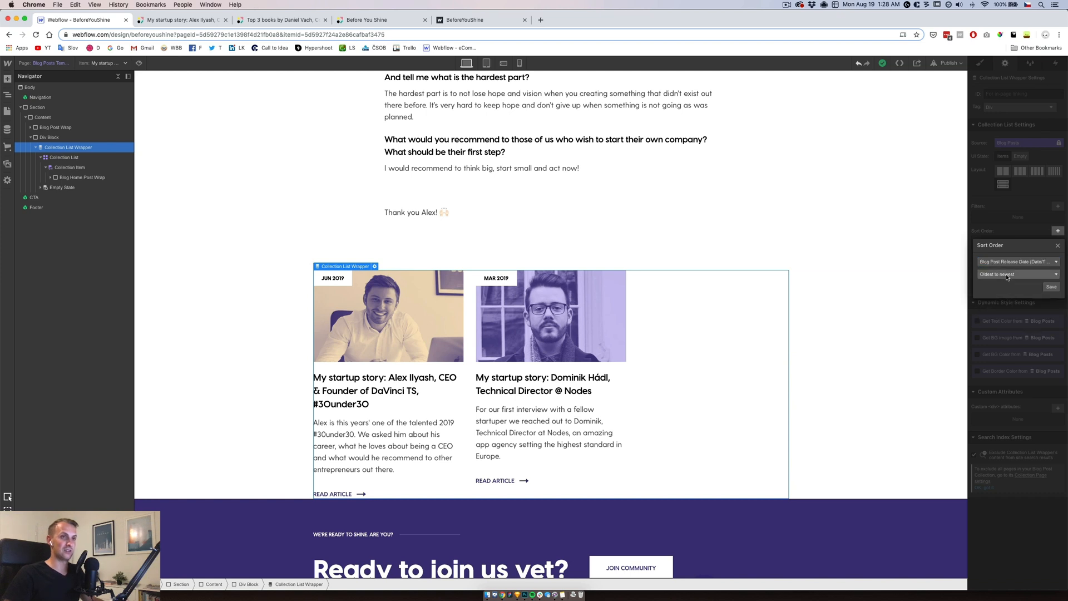
left_click(1006, 274)
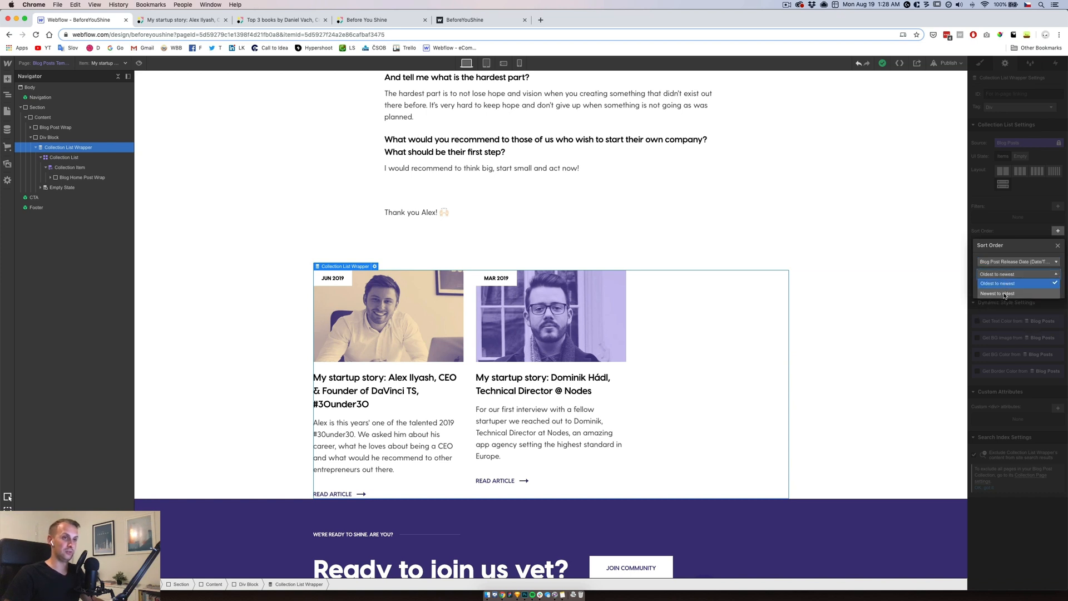
left_click(1005, 294)
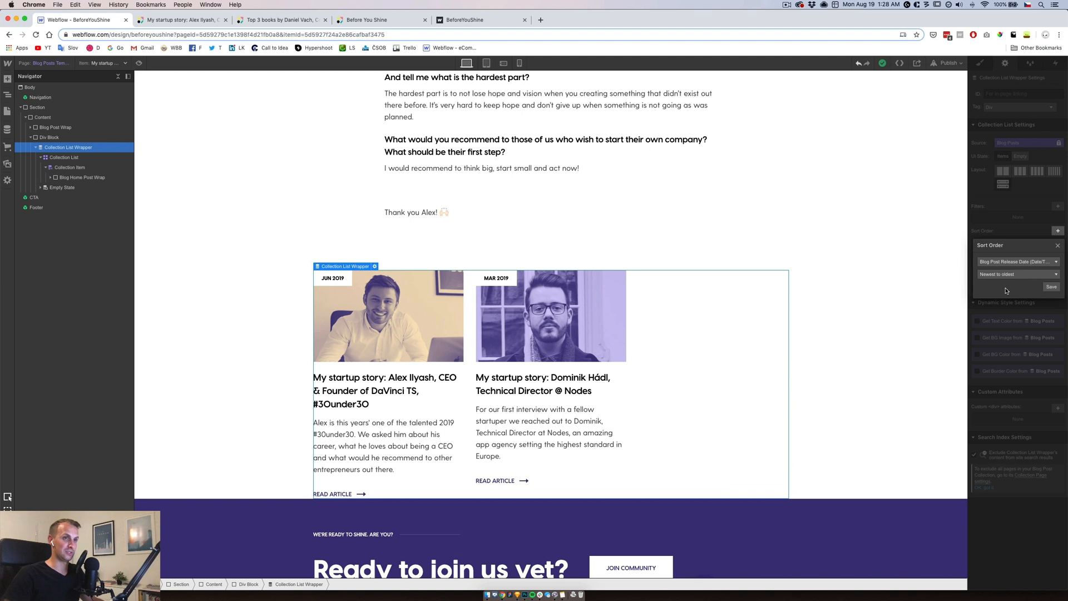
left_click(1052, 287)
Filter the collection list to Blog Post is not Current Blog Post and limit it to 3 items
left_click(1059, 206)
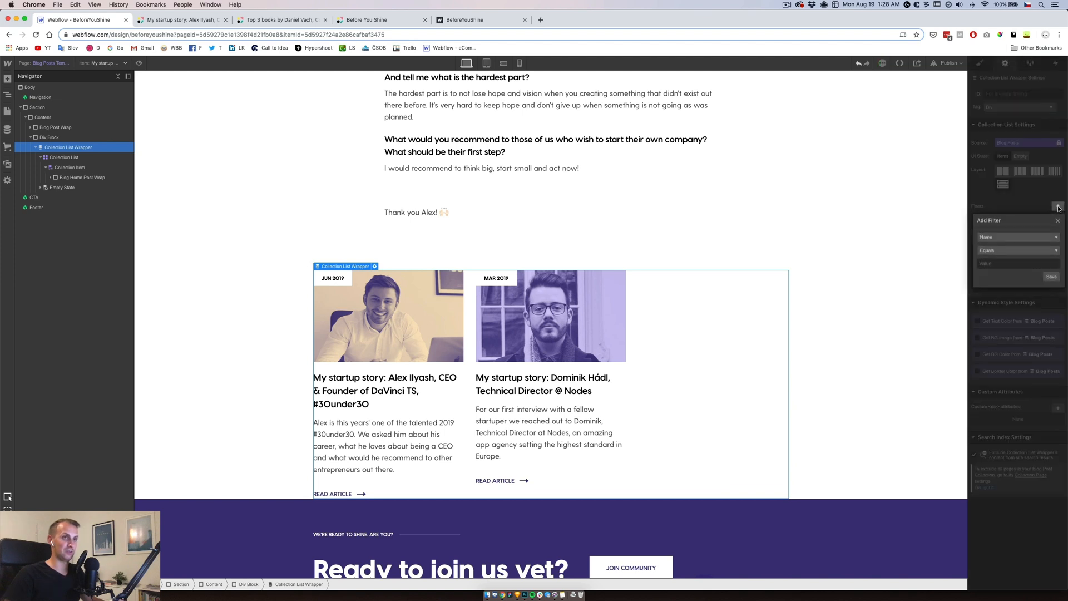
left_click(1011, 236)
left_click(1008, 247)
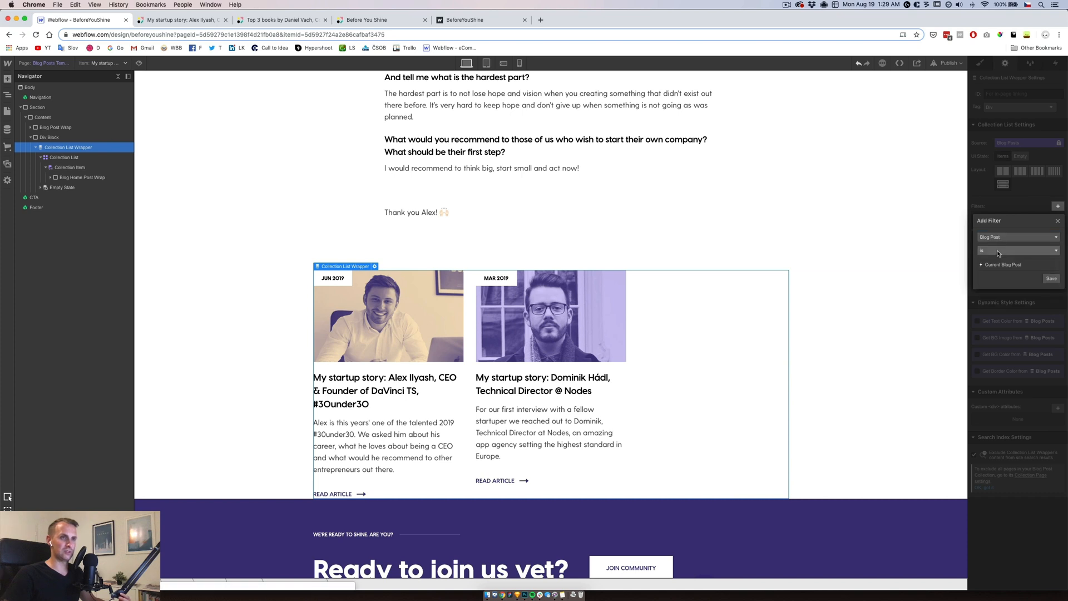
left_click(1001, 250)
left_click(998, 265)
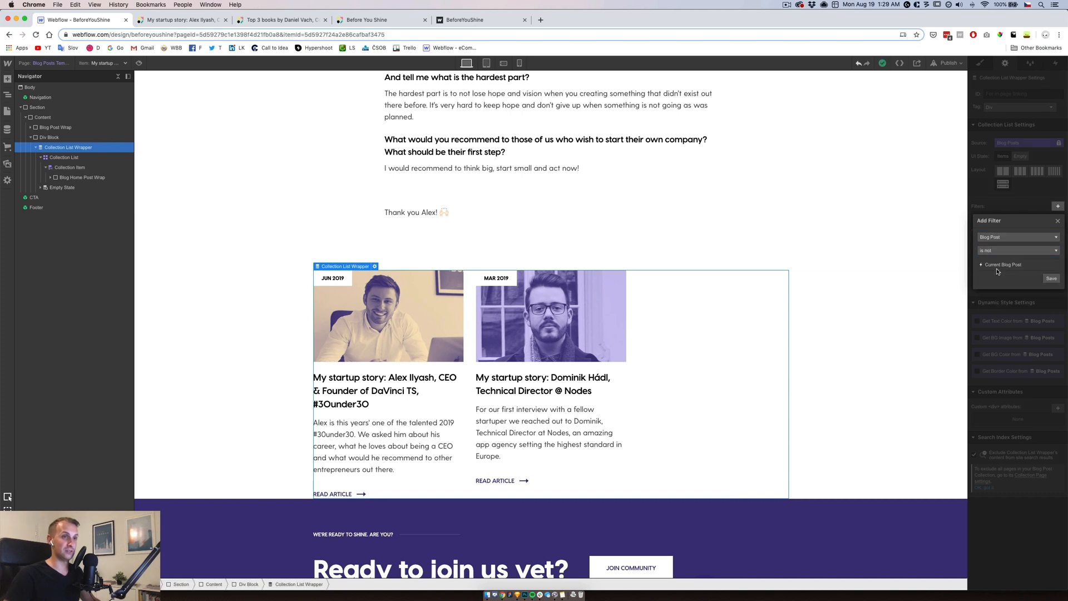
left_click(1052, 279)
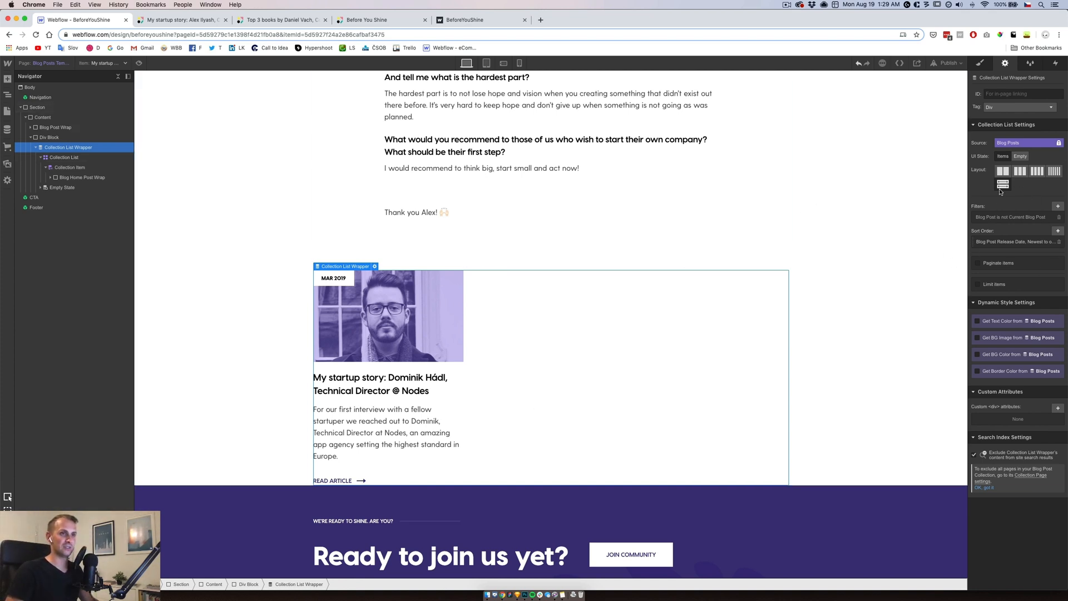
left_click(980, 284)
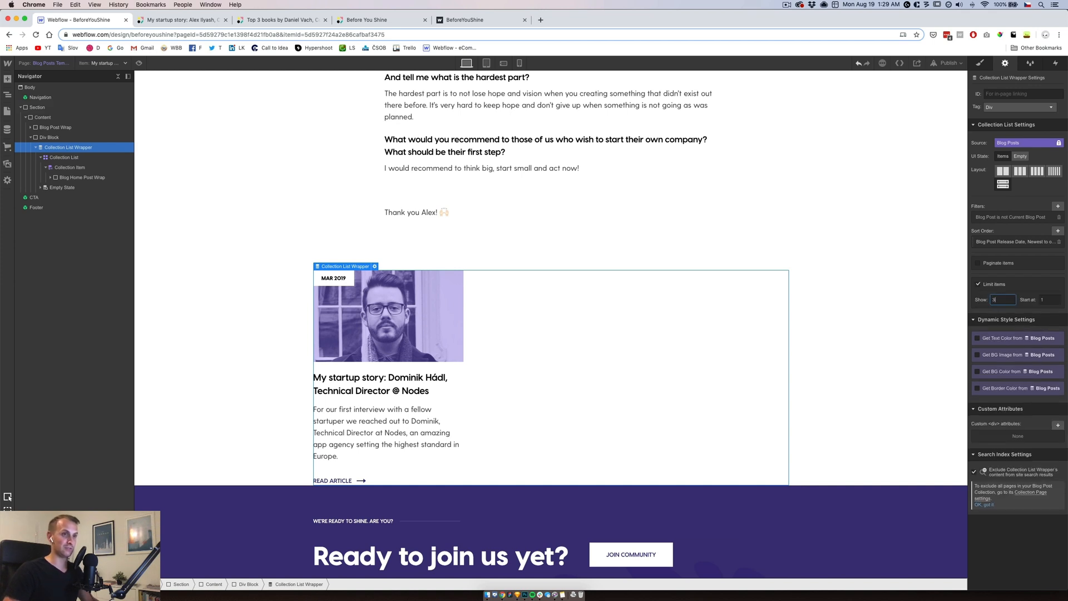
On the Home page, select and copy Blog Heading Wrap from the Our Stories section
left_click(7, 113)
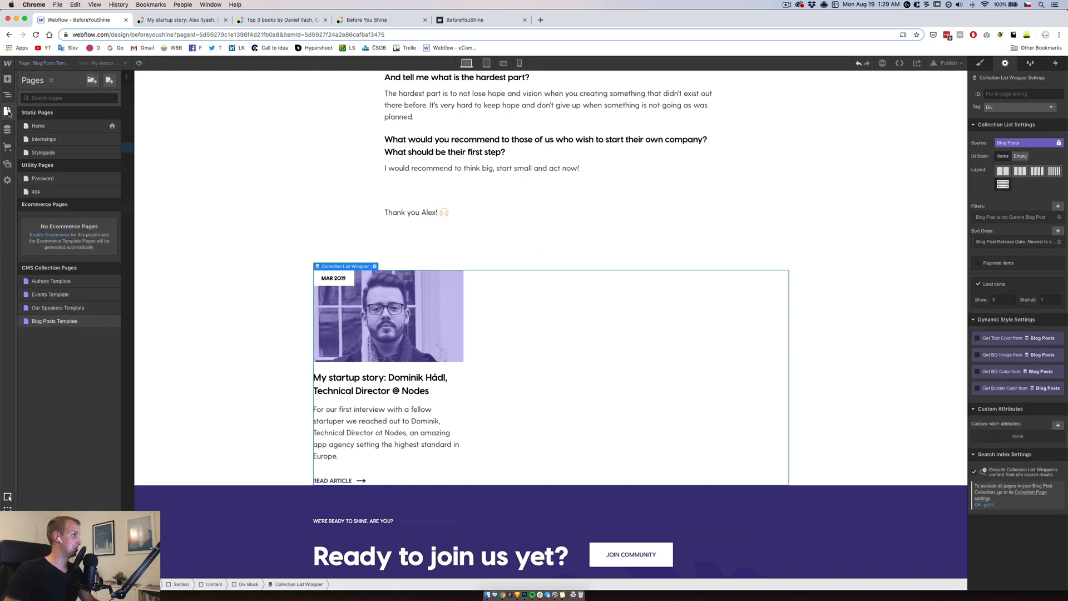
left_click(8, 113)
left_click(8, 113)
left_click(39, 126)
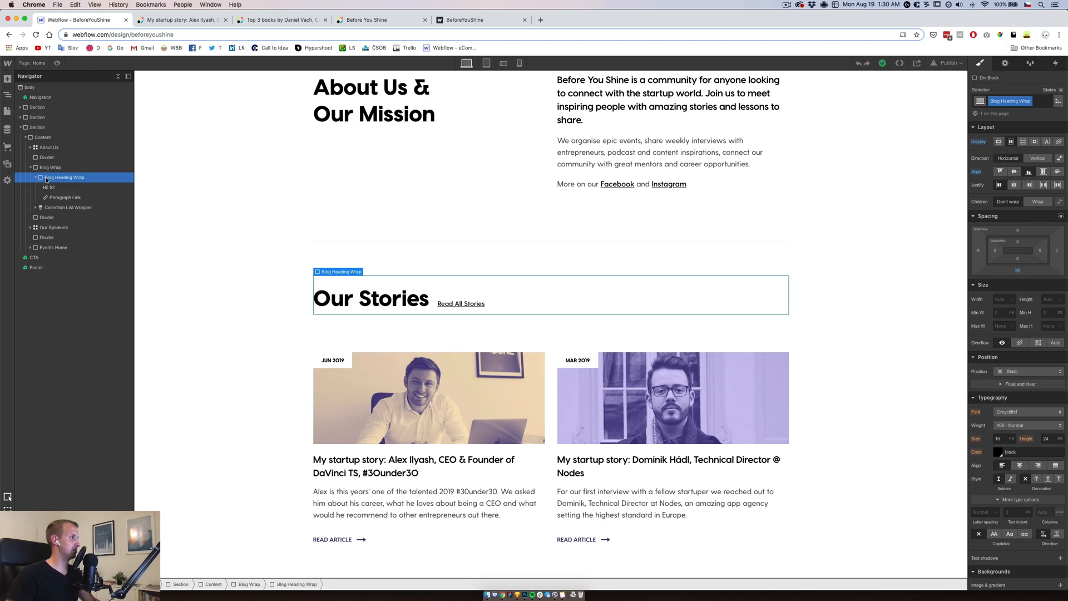
left_click(35, 177)
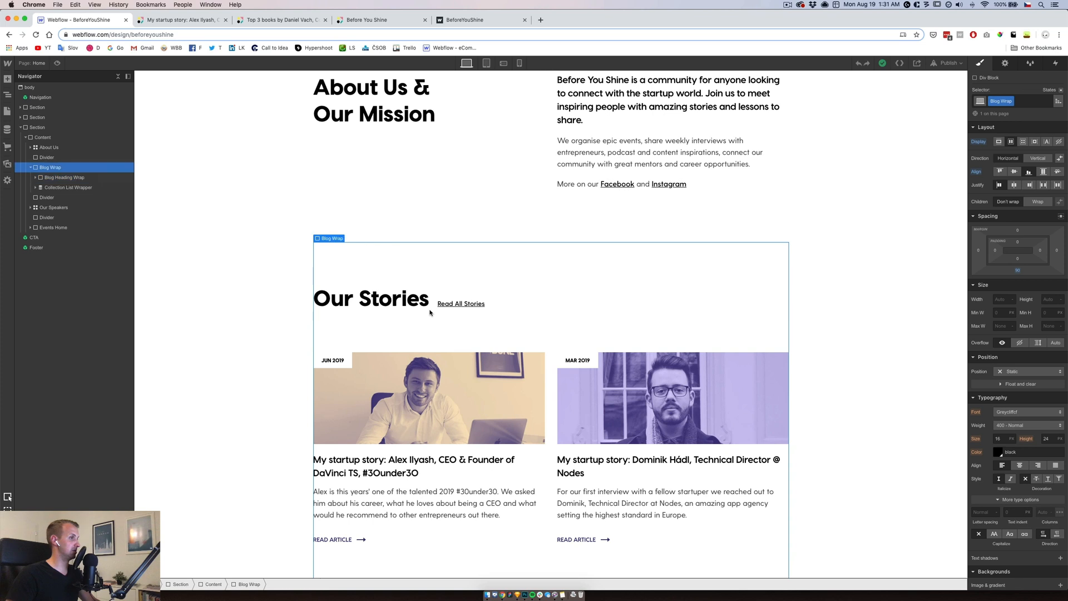
left_click(429, 306)
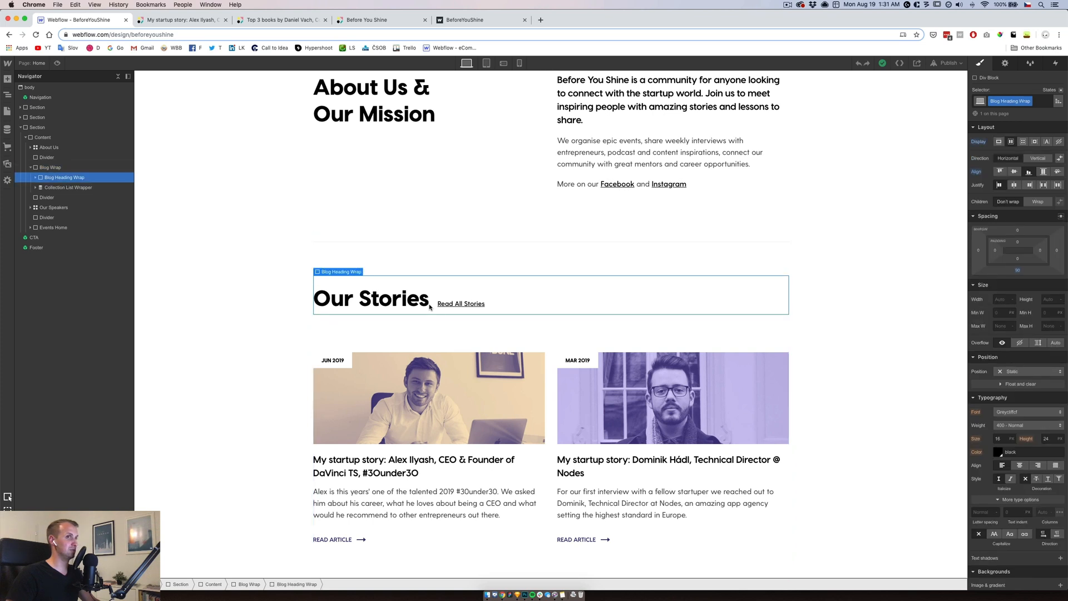
Paste Blog Heading Wrap into Div Block 5 on Blog Posts Template, with the #30under30 startup story as the displayed item
left_click(7, 111)
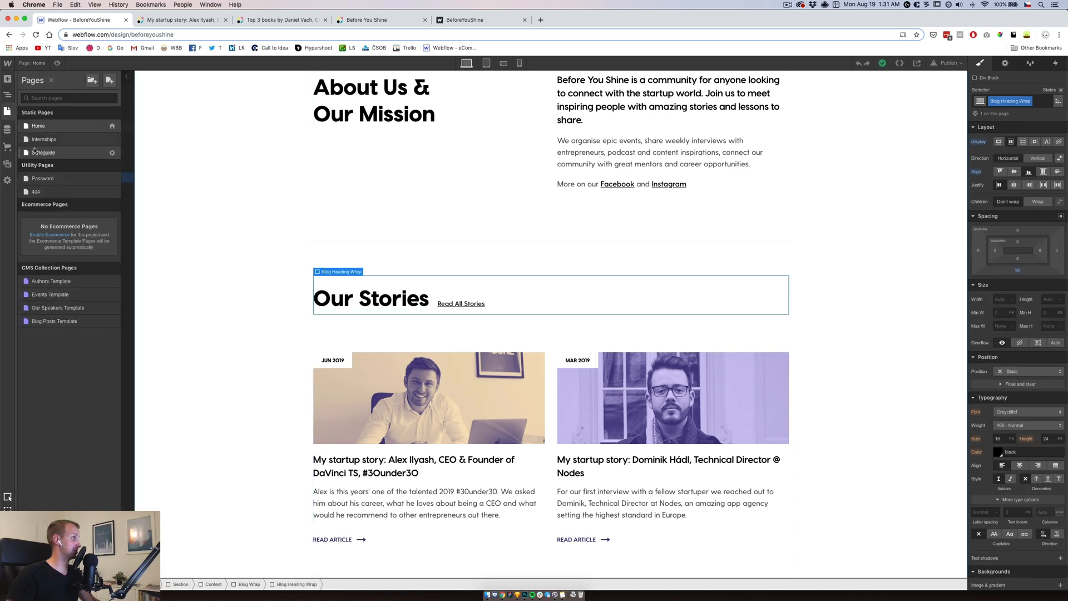
left_click(54, 321)
left_click(106, 63)
left_click(100, 74)
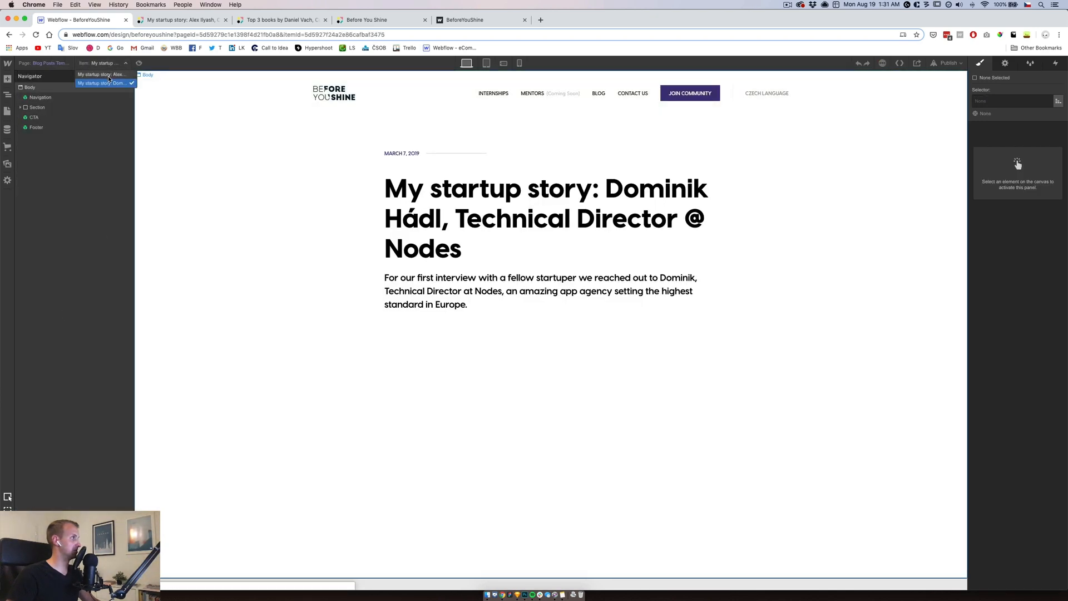
scroll(451, 295, "down", 15)
left_click(451, 295)
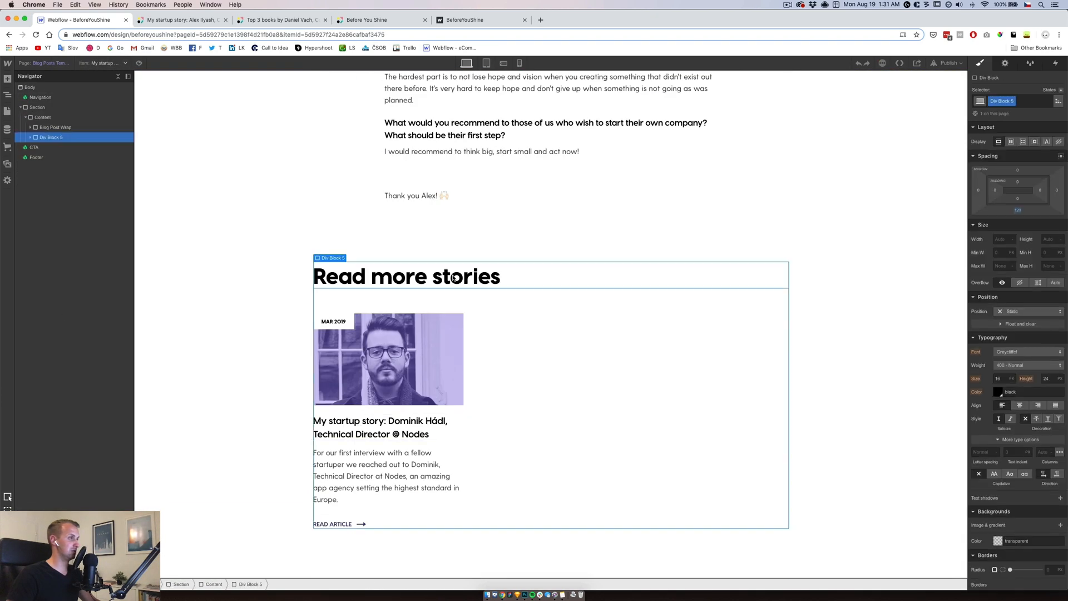
key("super+v")
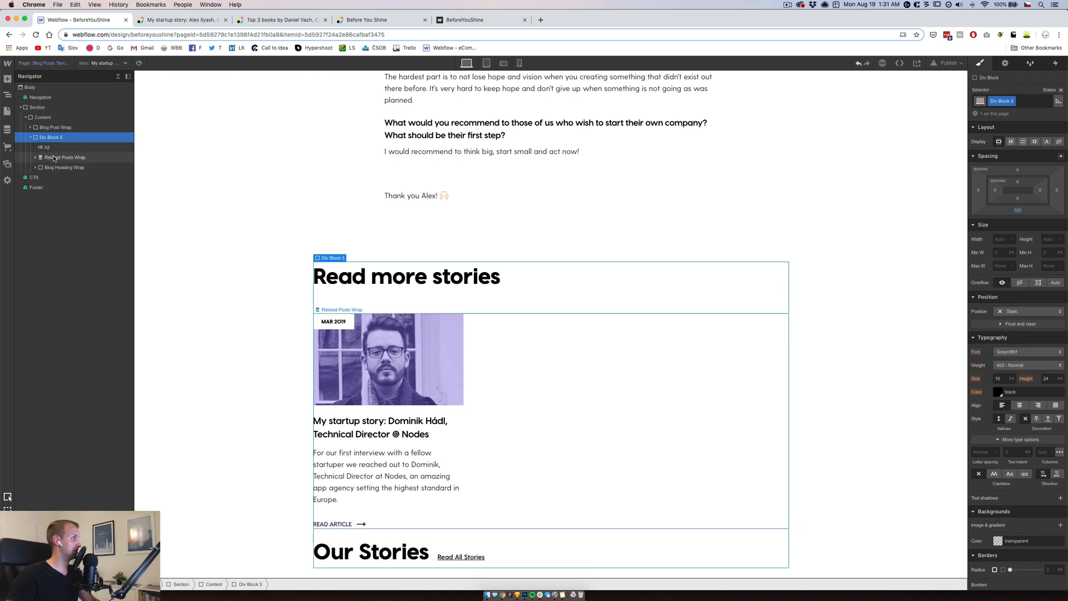
Move Blog Heading Wrap to the start of Div Block 5 and delete the "Read more stories" heading
left_click_drag(52, 166, 48, 145)
left_click(49, 158)
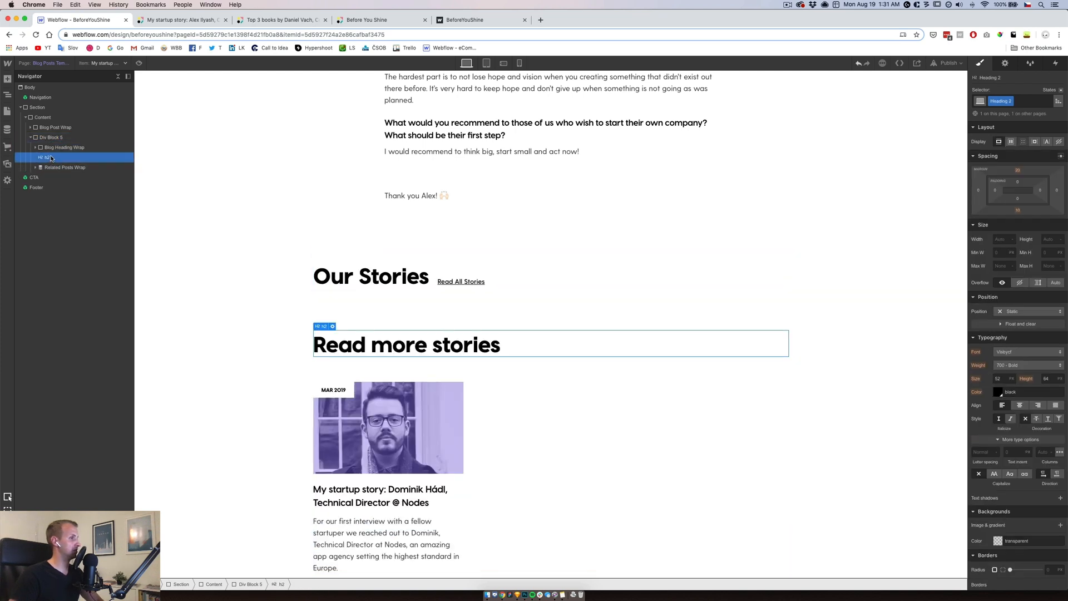
key("Delete")
Change the "Our Stories" heading text in Blog Heading Wrap to "More from our Blog"
left_click(402, 281)
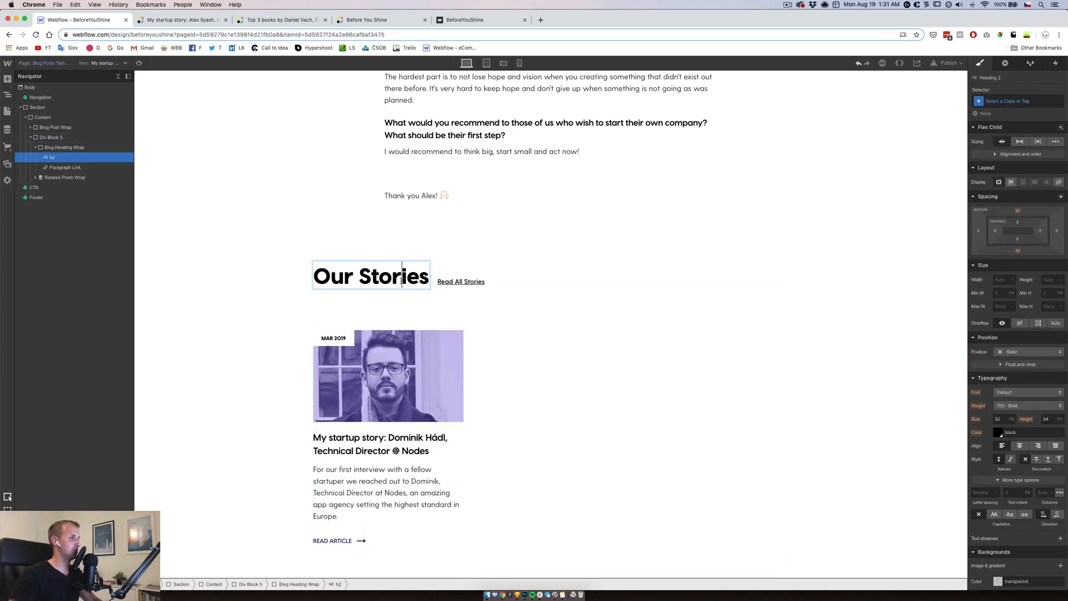
key("super+a")
type("More")
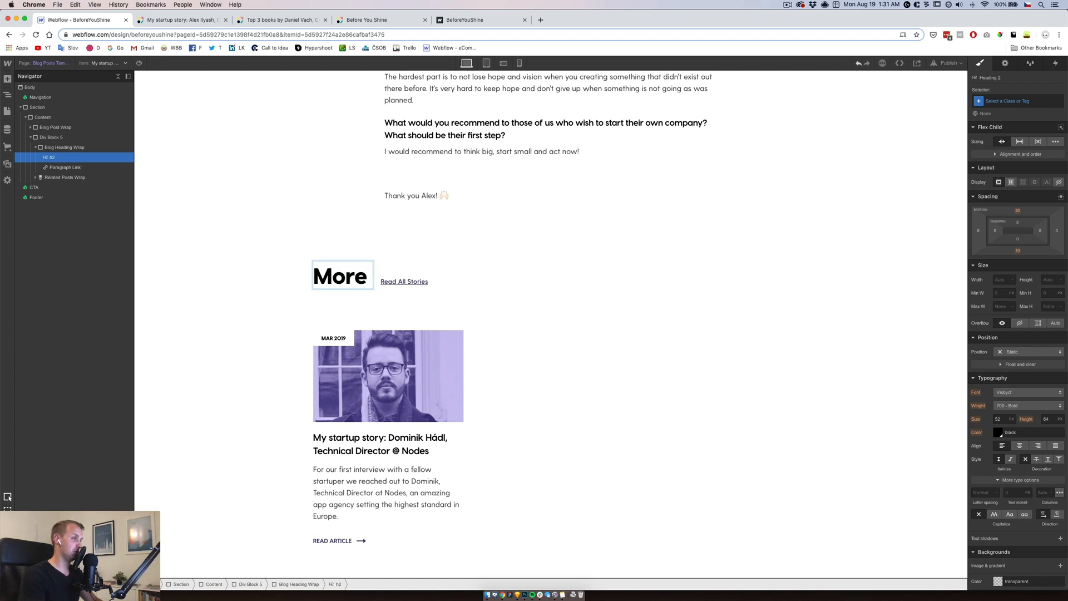
type(" from our ")
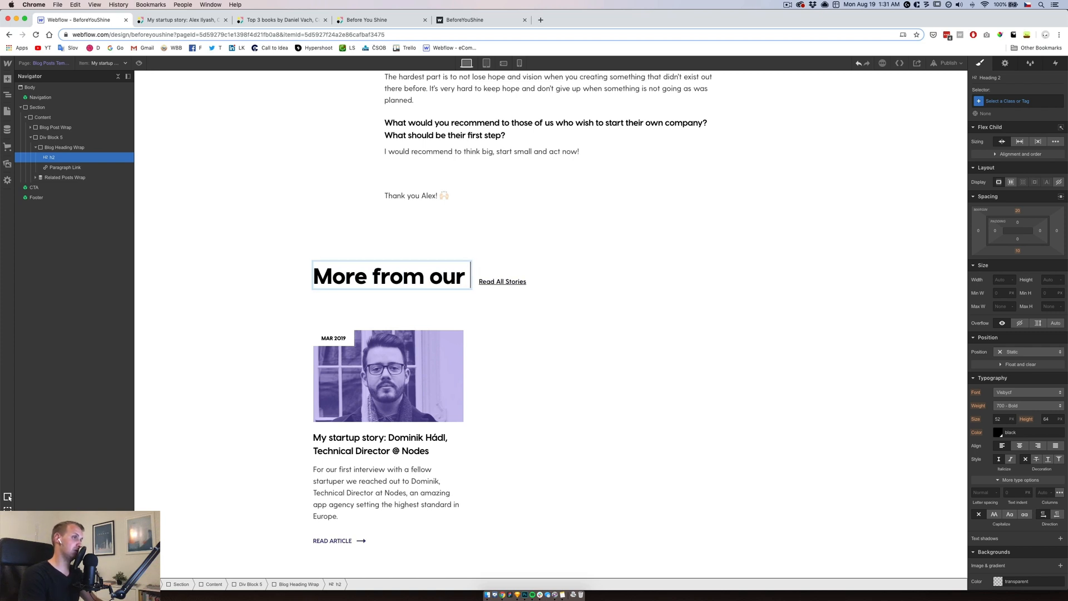
type("Blog")
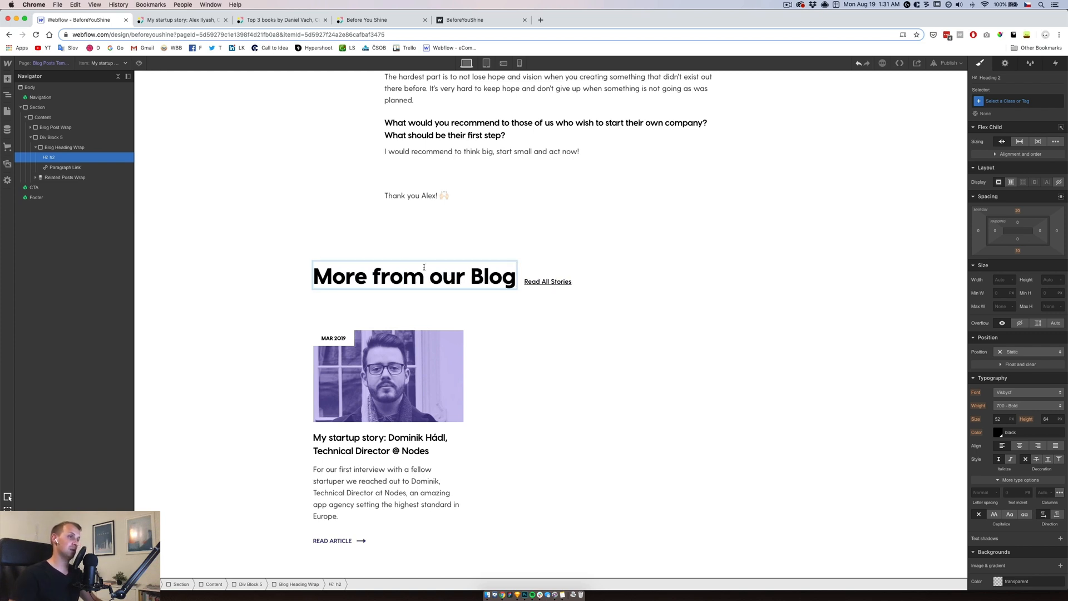
Justify Blog Heading Wrap with space between so the heading and the Read All Stories link sit at opposite ends
left_click(65, 167)
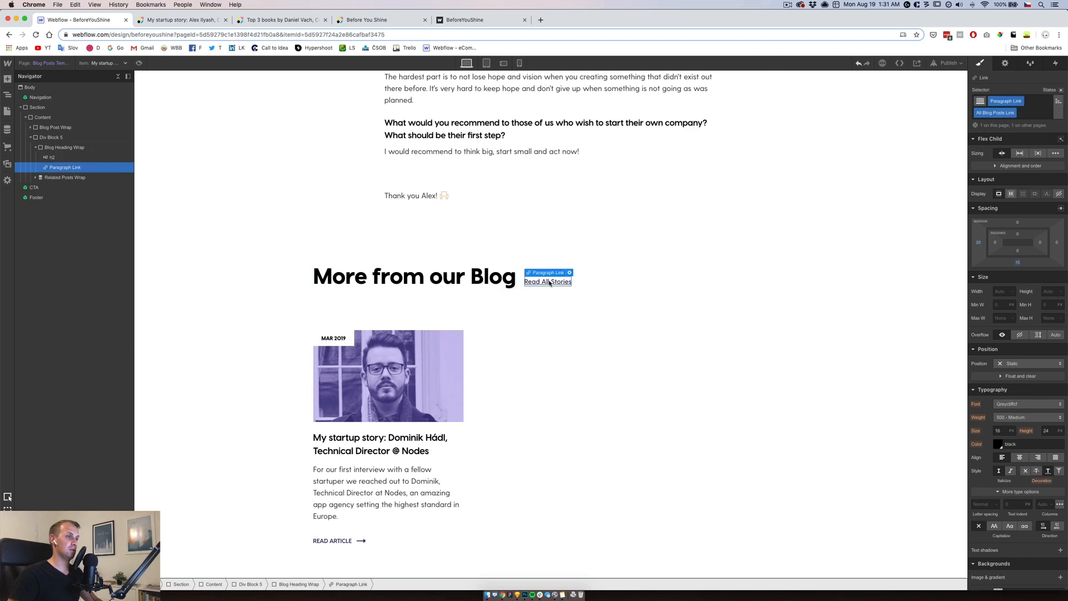
left_click(64, 148)
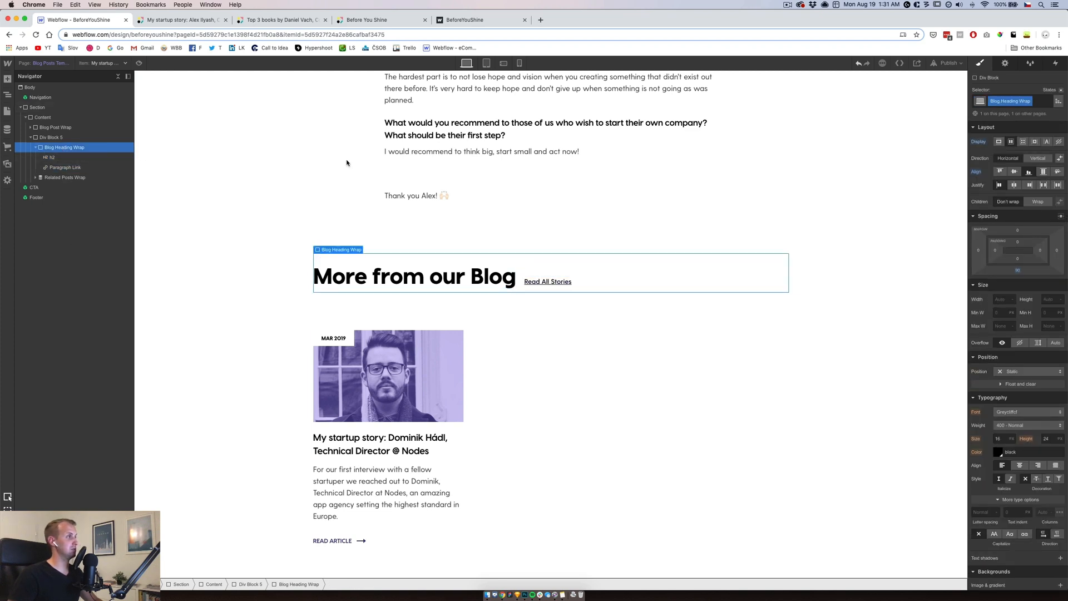
left_click(1043, 185)
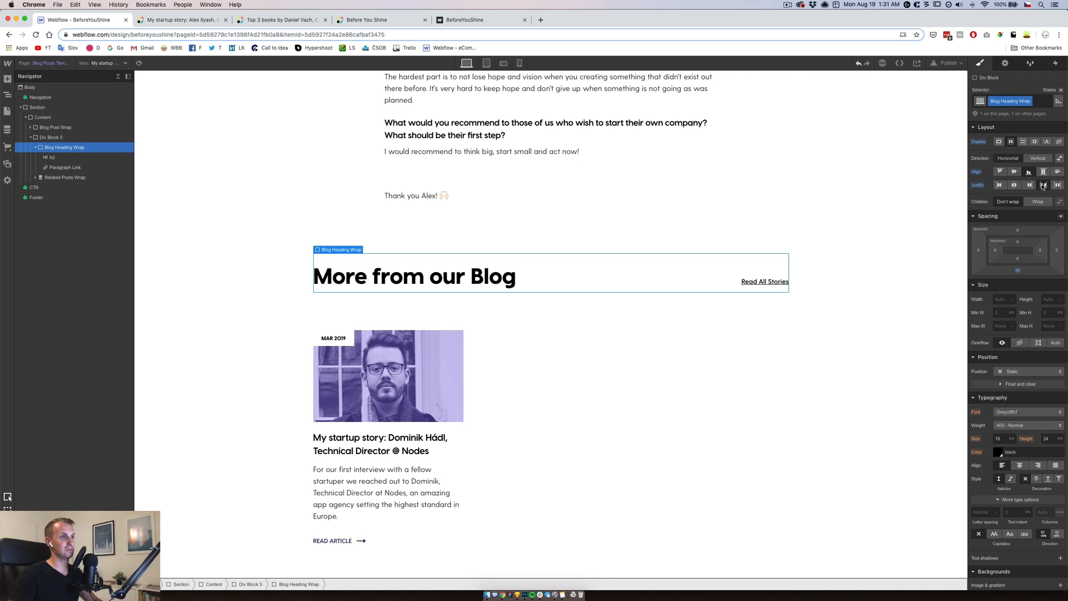
left_click(695, 230)
left_click(808, 317)
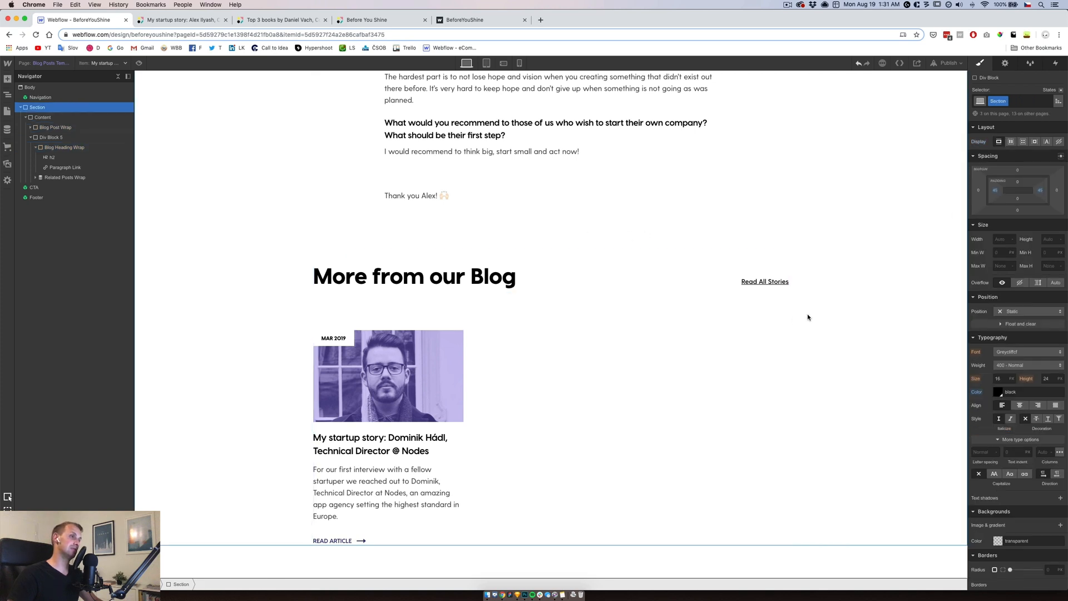
Check on the Home page how the Our Stories heading and its Read All Stories link are laid out
left_click(49, 63)
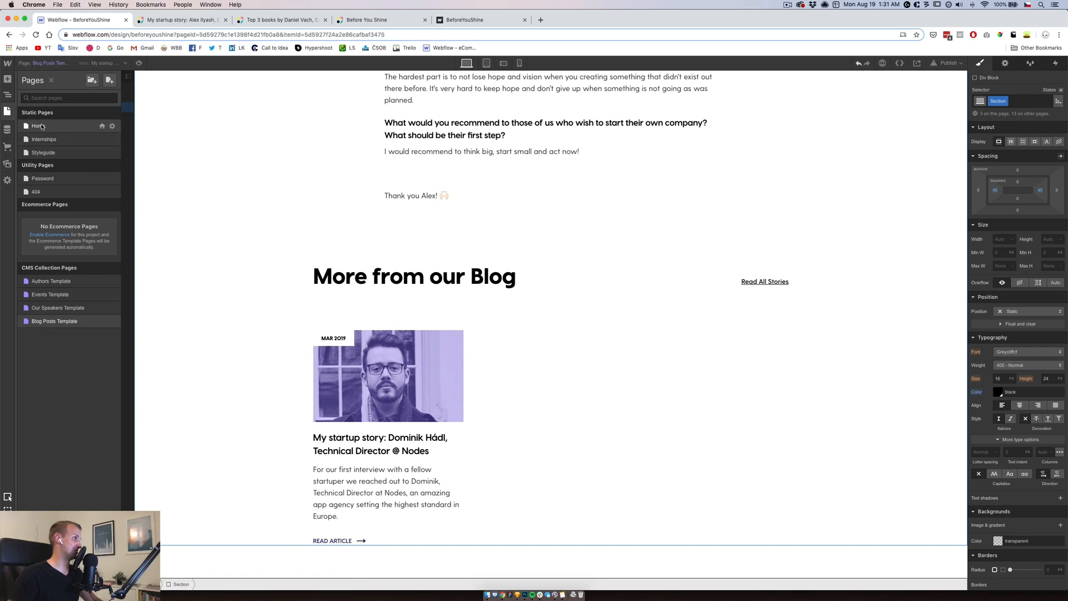
left_click(39, 126)
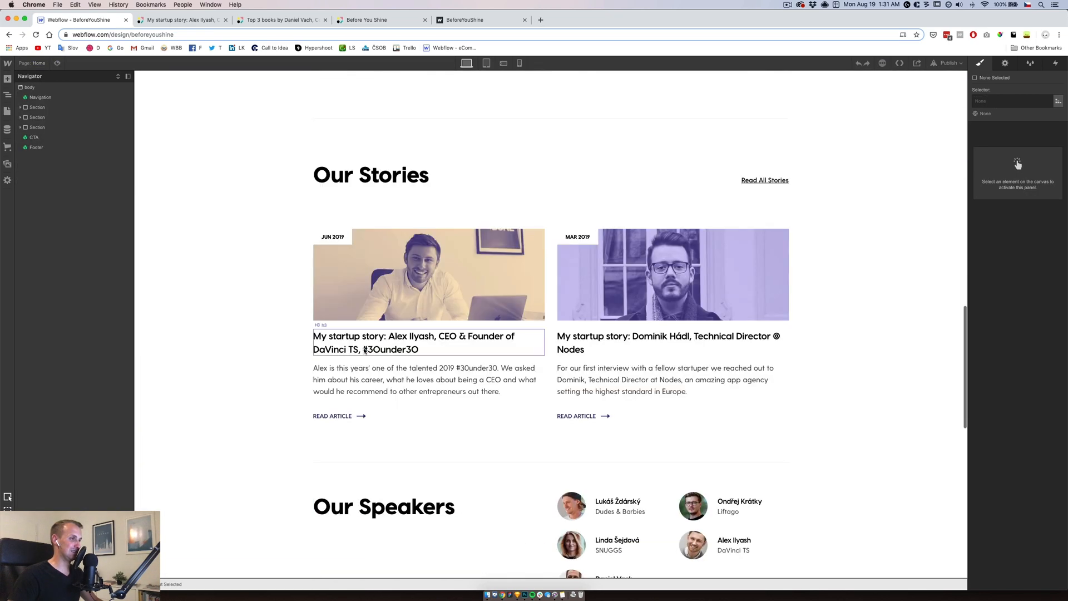
scroll(365, 350, "down", 7)
scroll(365, 349, "up", 3)
scroll(365, 349, "down", 4)
scroll(364, 349, "up", 7)
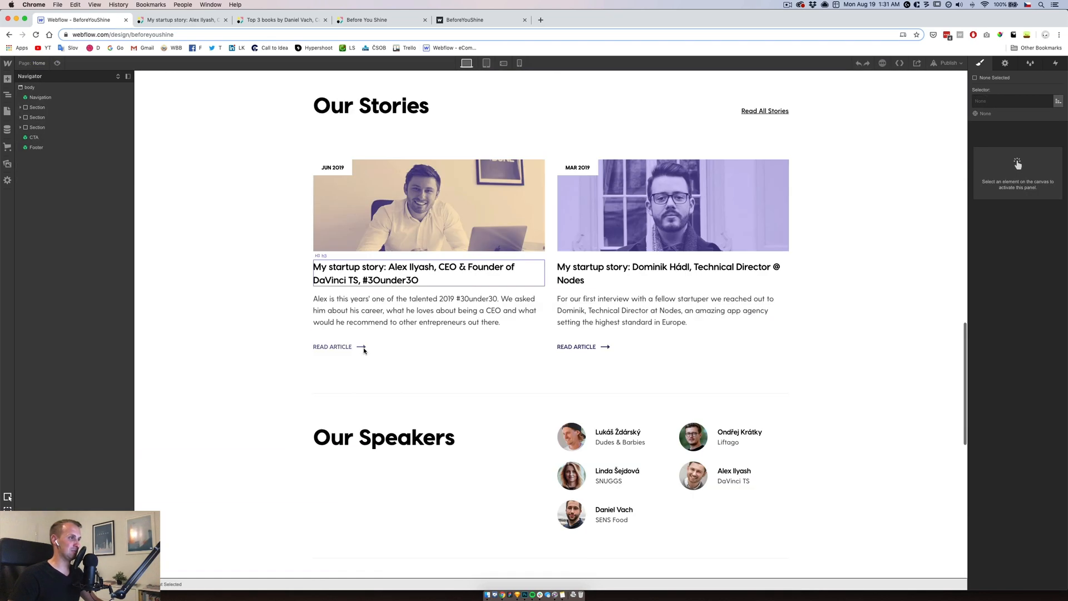
scroll(365, 349, "up", 3)
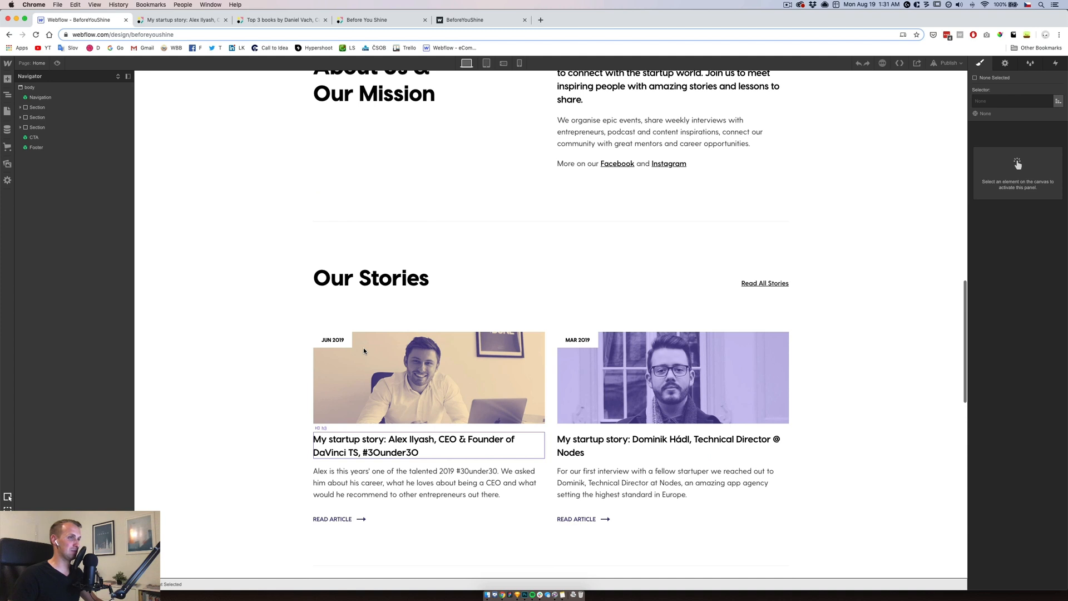
left_click(776, 283)
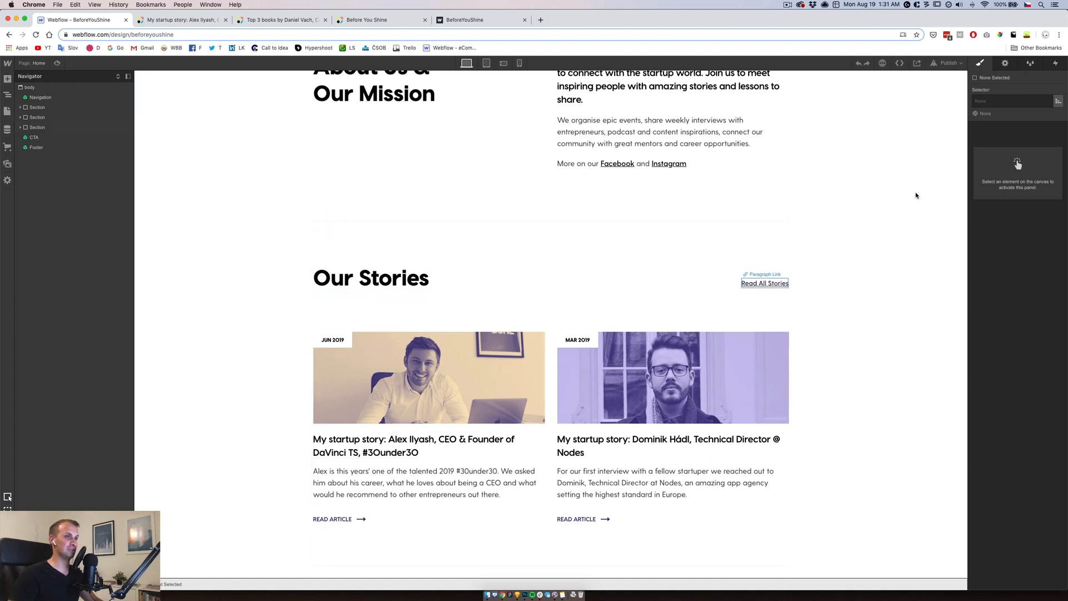
left_click(1005, 64)
Return to Blog Posts Template with the #30under30 startup story displayed and review the More from our Blog section
left_click(56, 322)
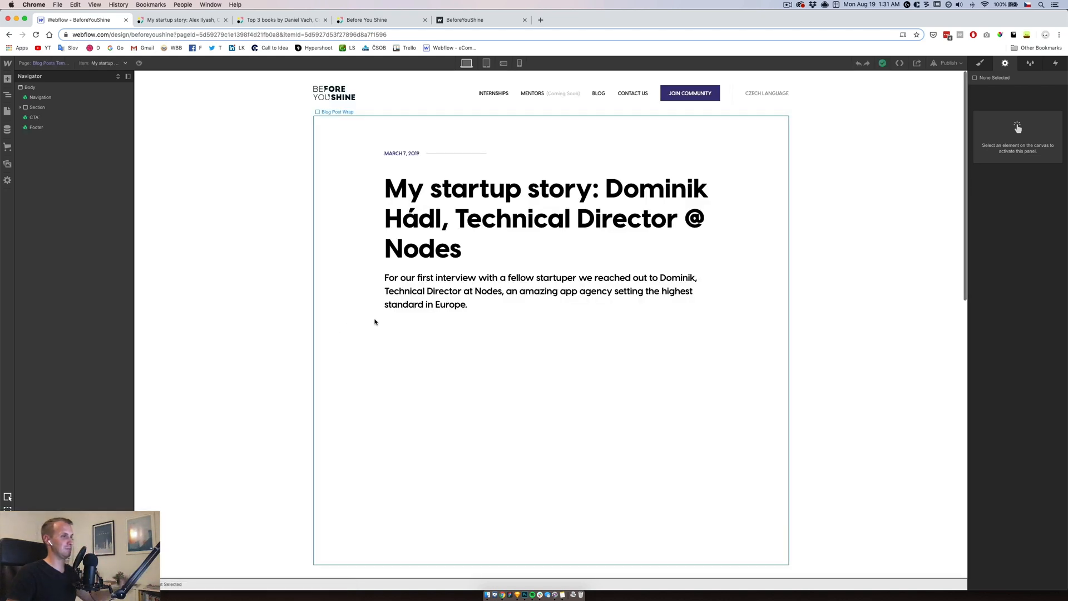
left_click(102, 63)
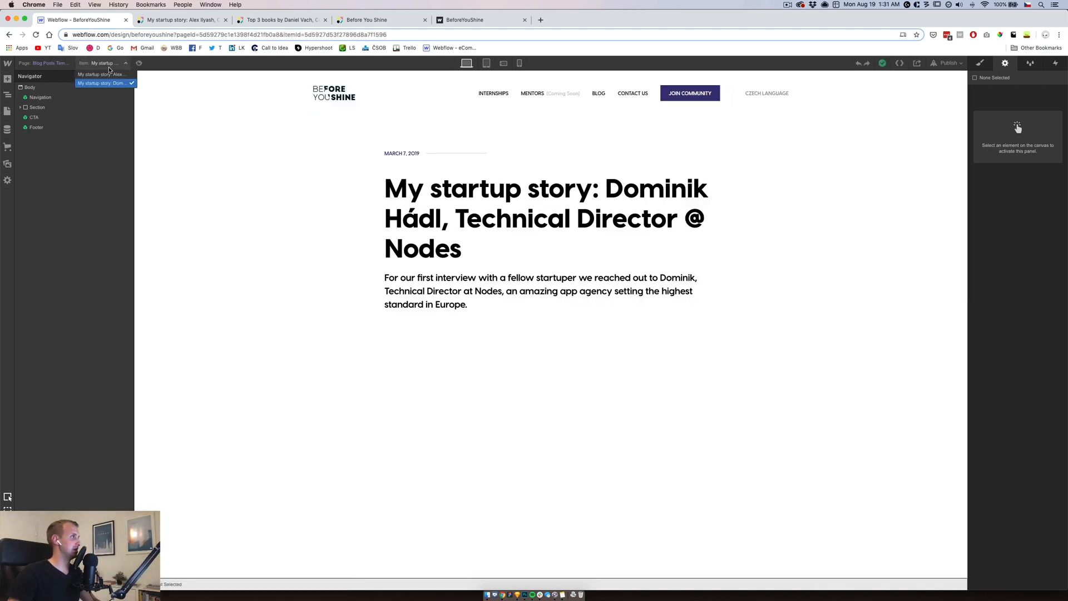
left_click(111, 75)
scroll(287, 294, "down", 20)
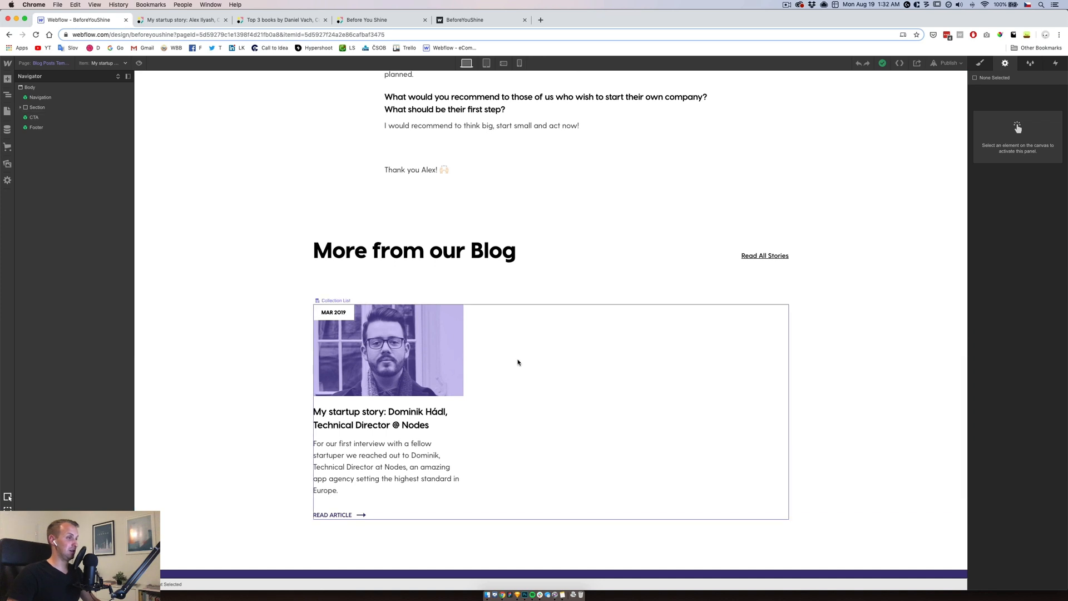
scroll(511, 372, "down", 2)
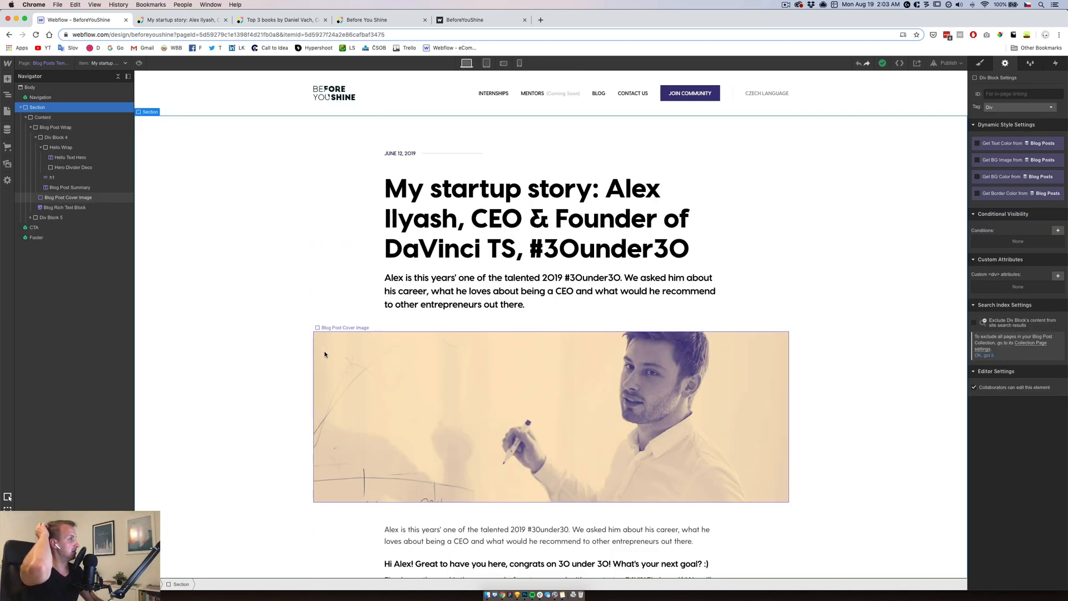
Rename the class of Div Block 4, which holds the post's date, title and summary, to Blog Post Headline Wrap
left_click(49, 139)
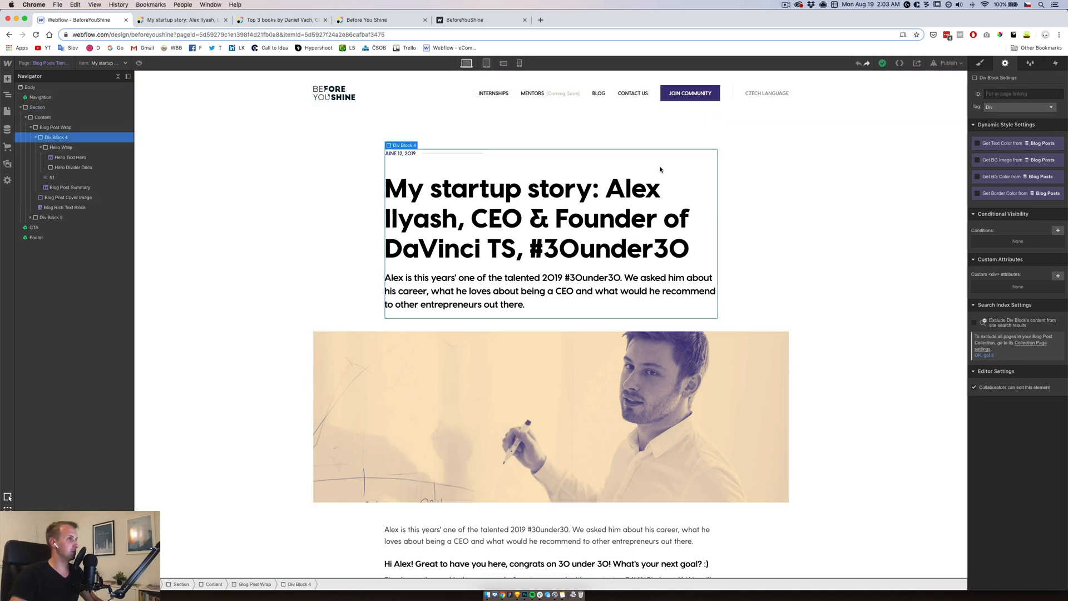
left_click(981, 63)
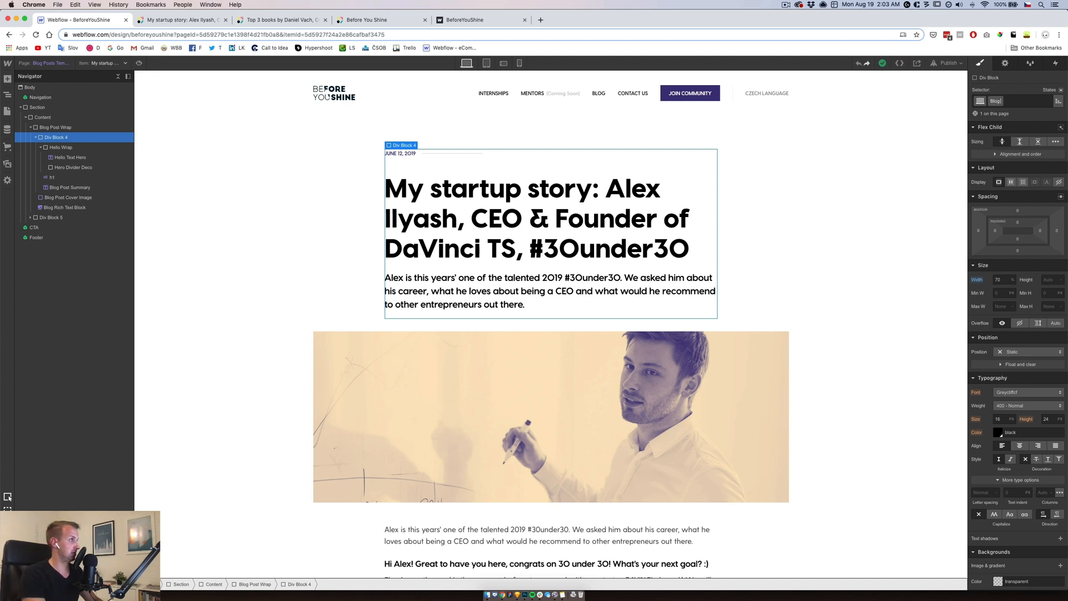
type("line Wrap")
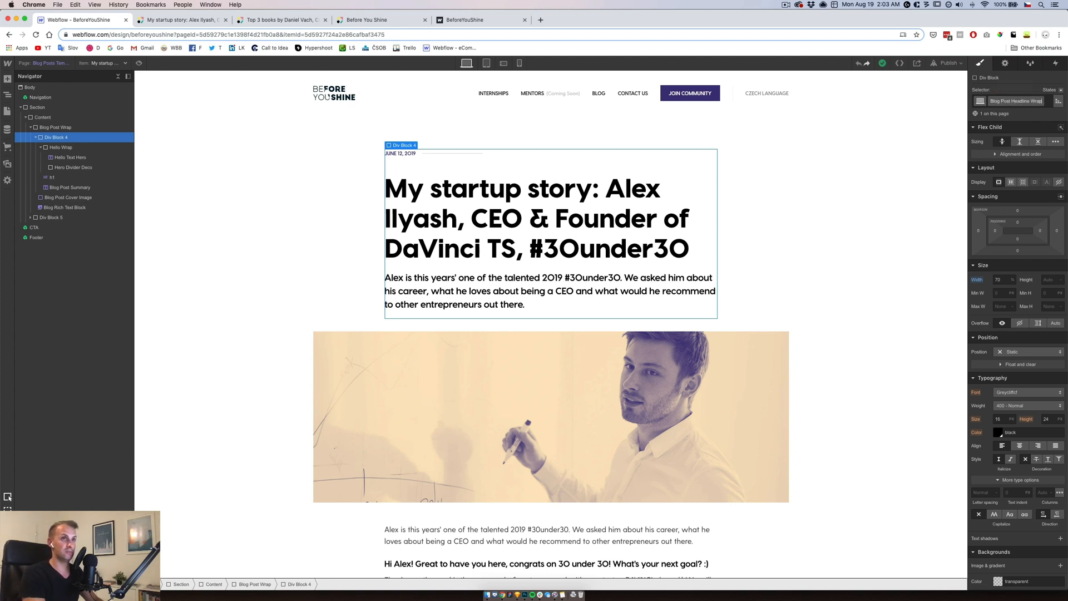
key("Return")
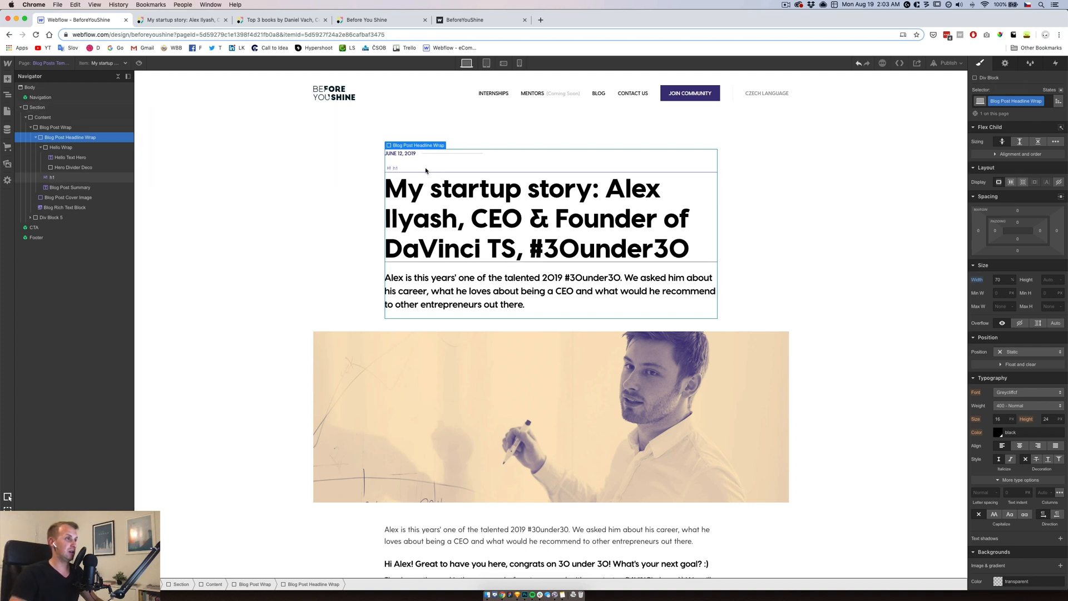
Copy Blog Post Date Label from the related post's cover and paste it into Blog Post Cover Image
left_click(410, 154)
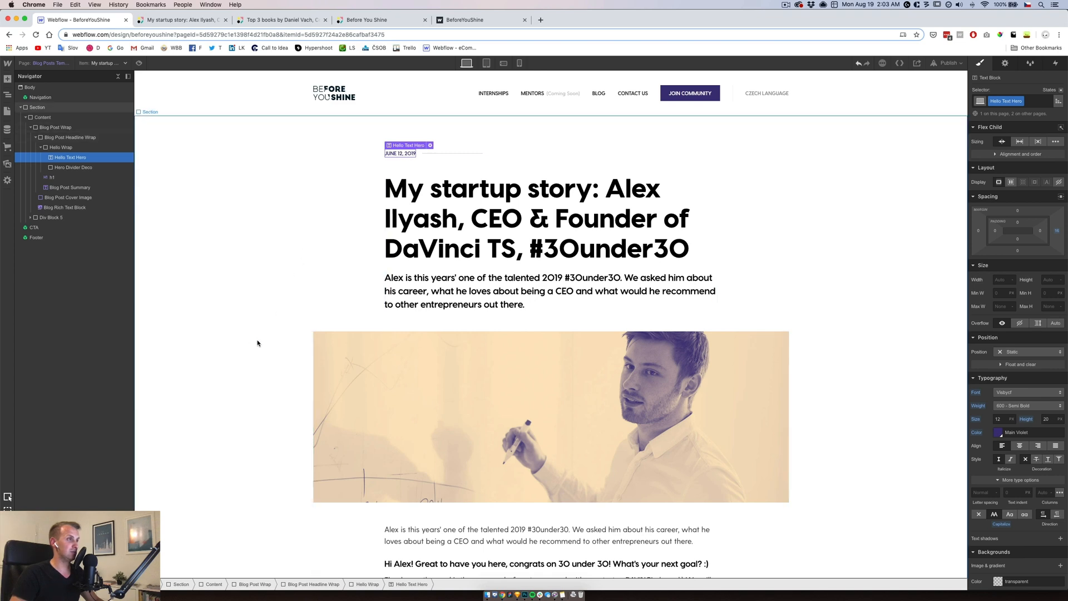
scroll(258, 343, "down", 20)
left_click(345, 362)
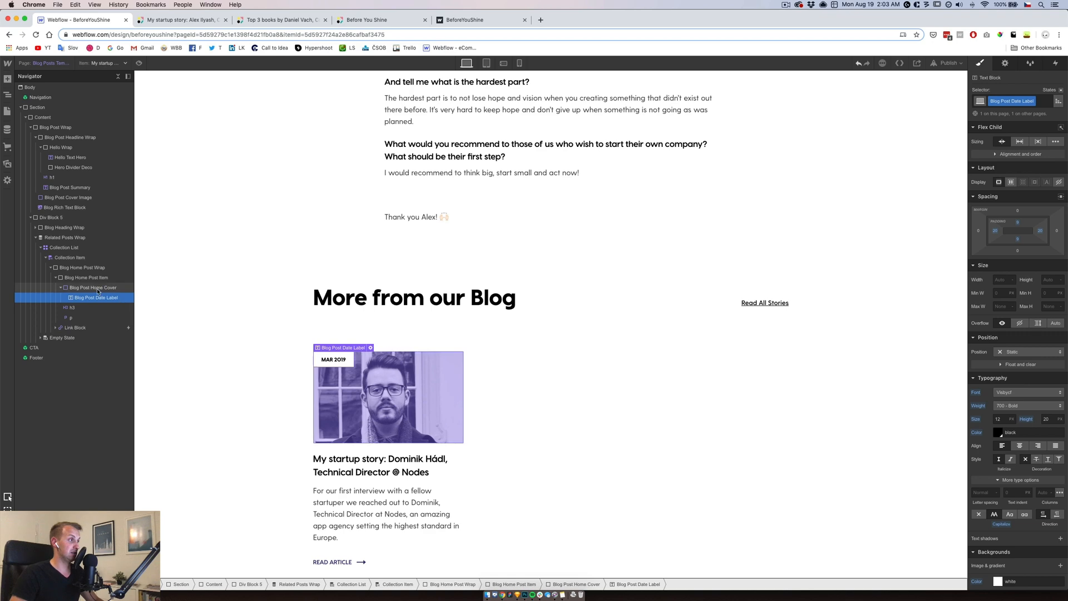
scroll(238, 301, "up", 20)
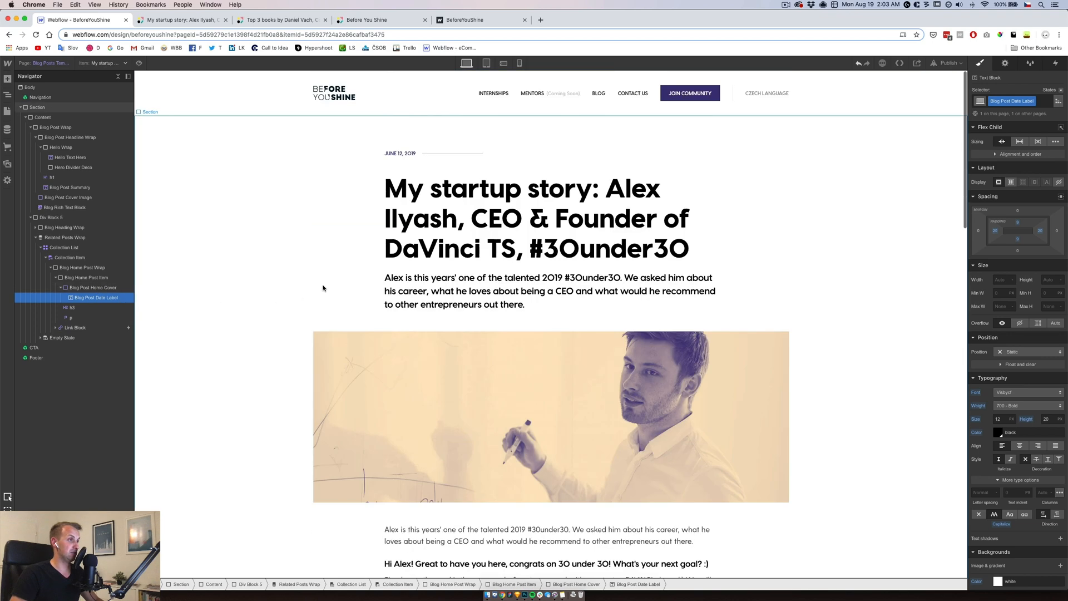
left_click(359, 357)
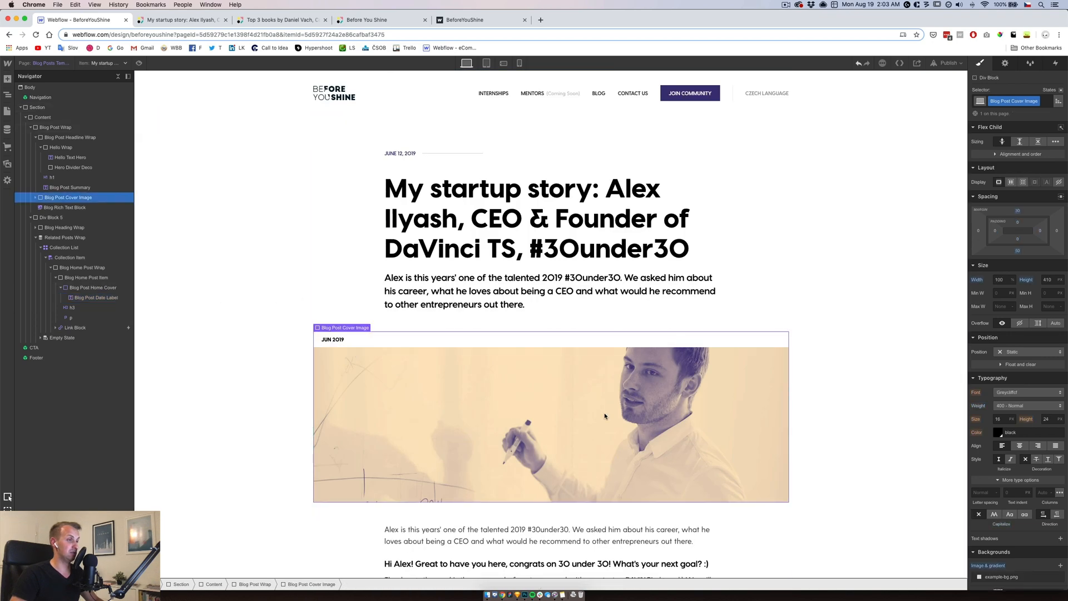
Lay out Blog Post Cover Image as a vertical flexbox with its children aligned to the start
left_click(1011, 182)
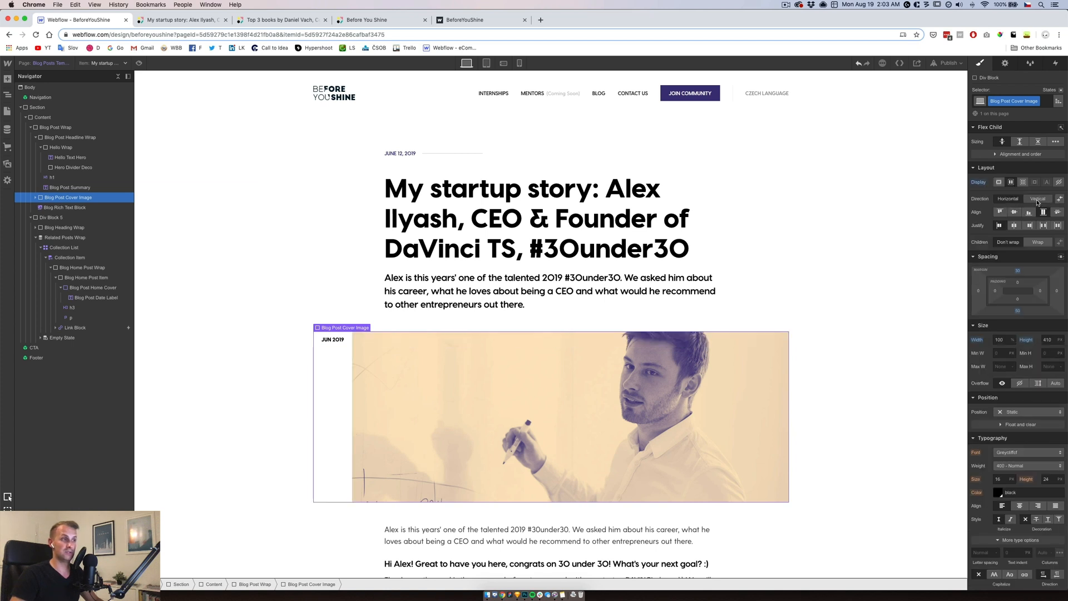
left_click(1038, 199)
key("super+z")
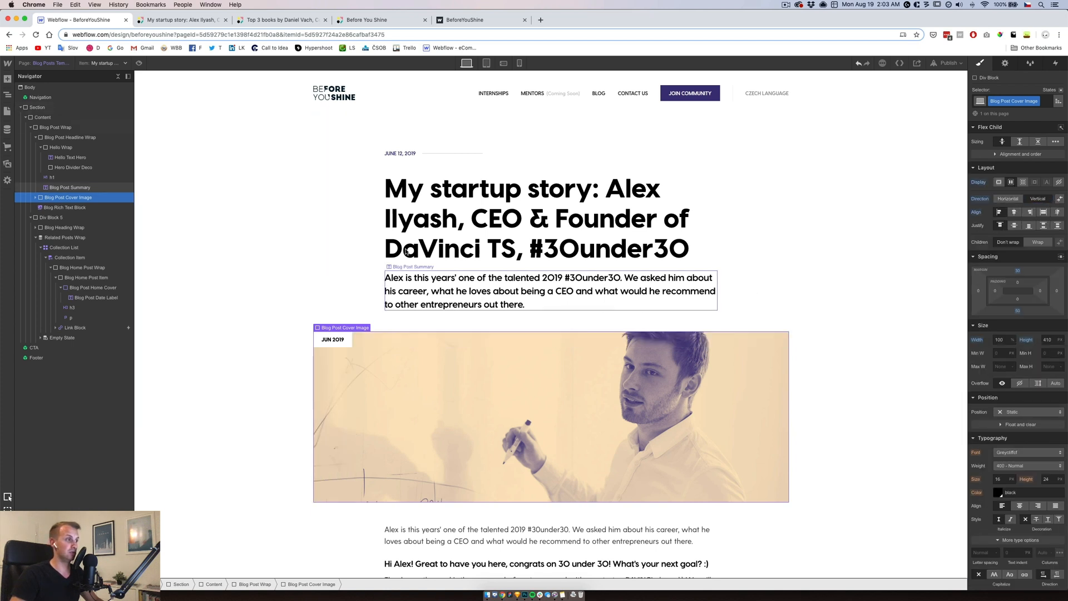
Change the date format of the cover image's Blog Post Date Label to August 19, 2019
left_click(321, 343)
left_click(370, 328)
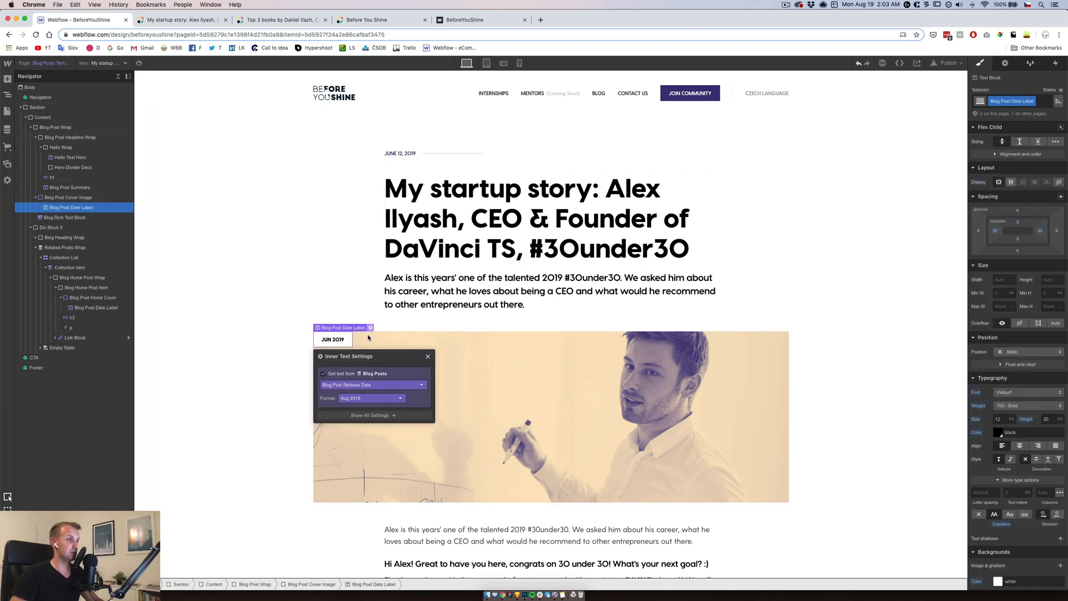
left_click(361, 399)
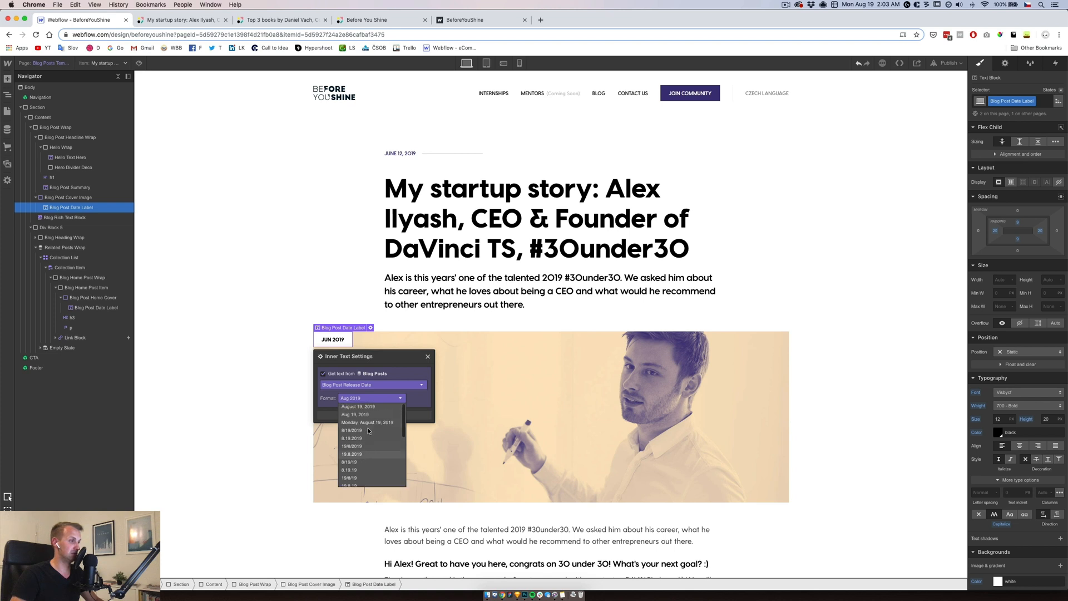
left_click(362, 406)
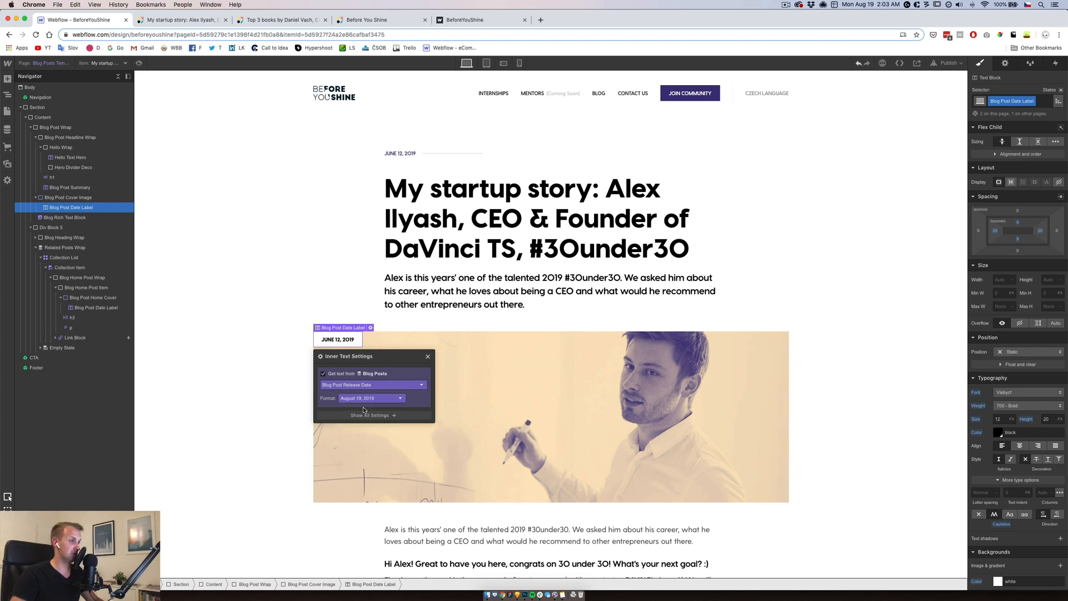
left_click(428, 357)
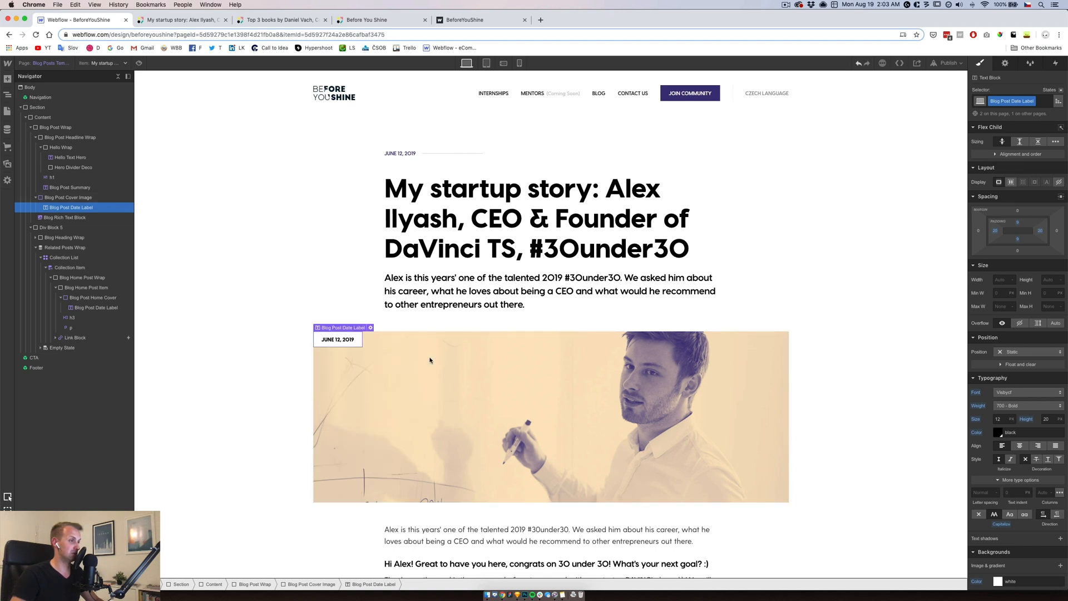
Disconnect the Hello Text Hero above the post title from the Blog Posts data and enter the placeholder text <CATEGORY>
left_click(410, 155)
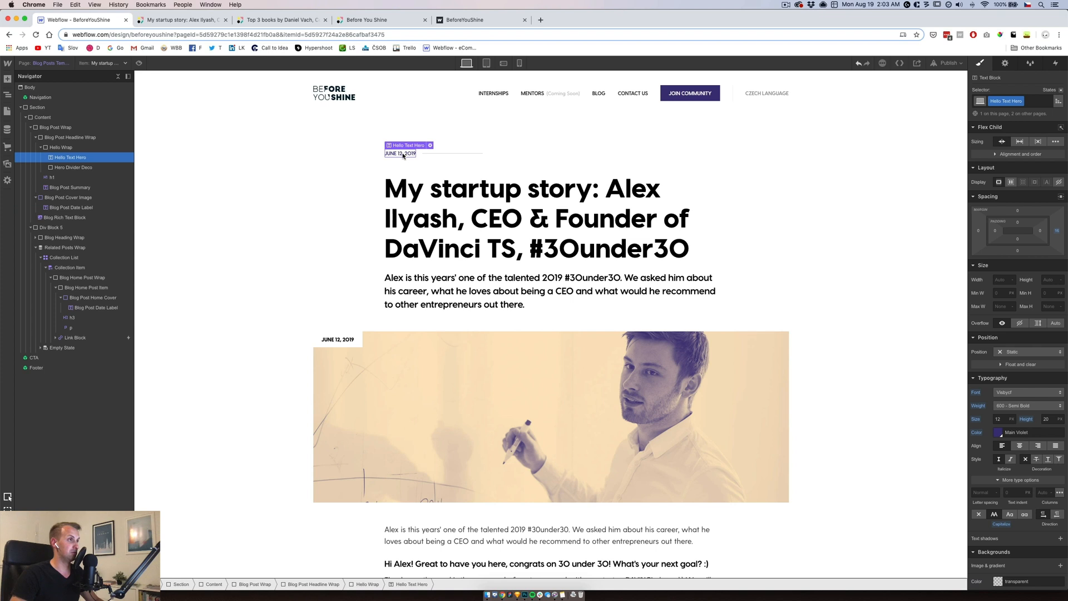
left_click(1005, 63)
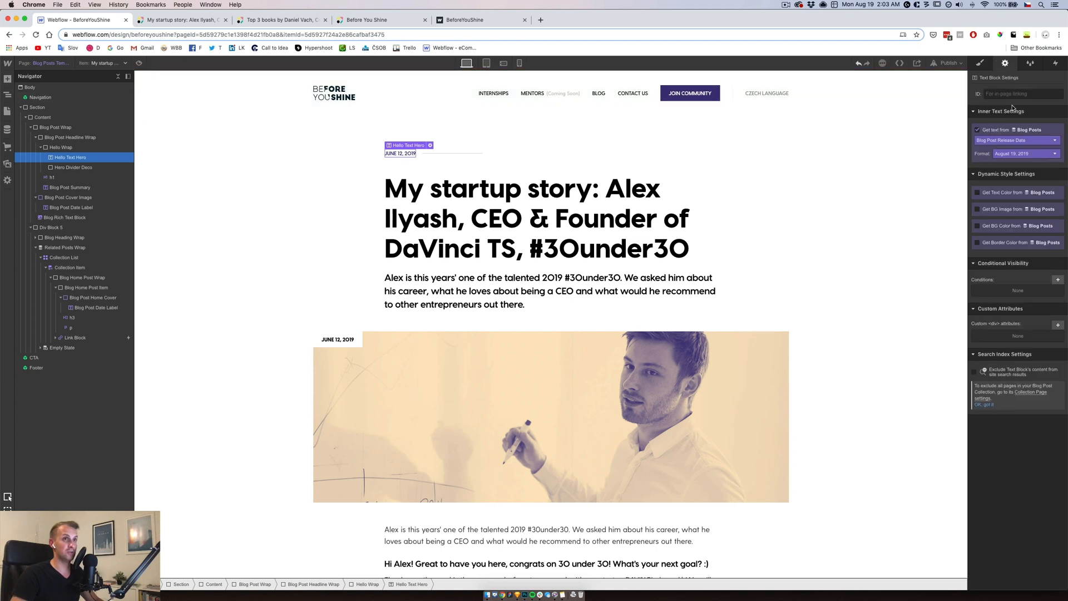
left_click(990, 142)
left_click(978, 130)
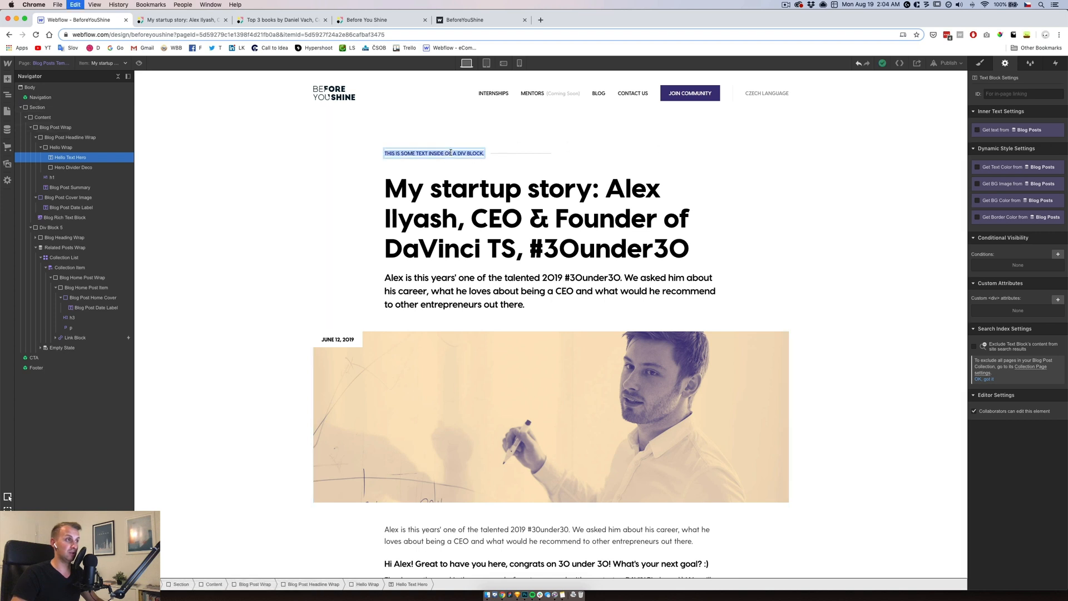
type("<CATEGORY>")
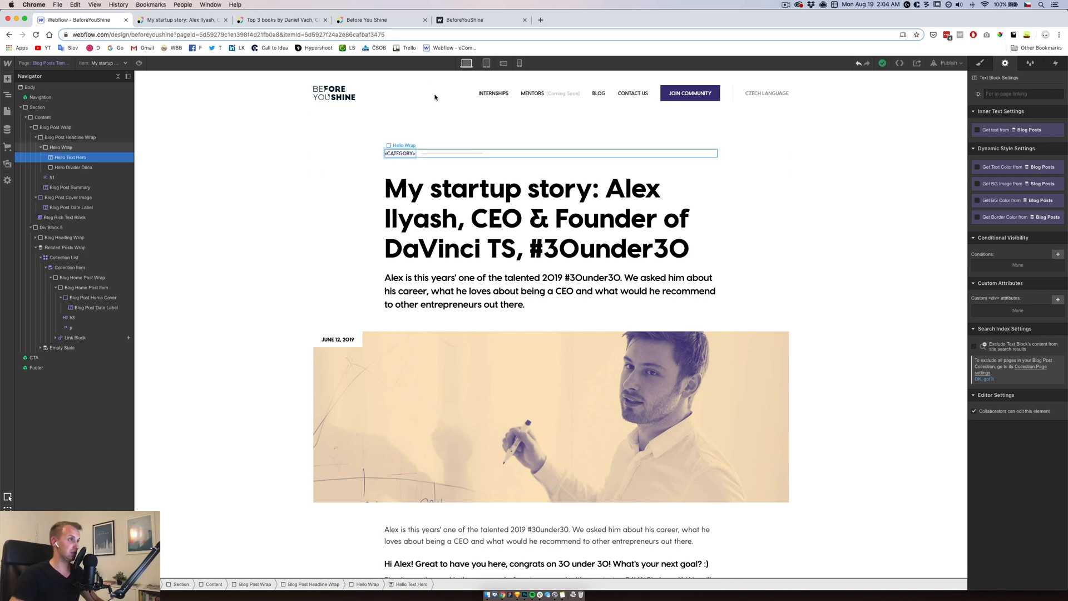
Check the blog categories on the original published article and review the template's category placeholder and related posts section
left_click(209, 24)
scroll(304, 131, "up", 15)
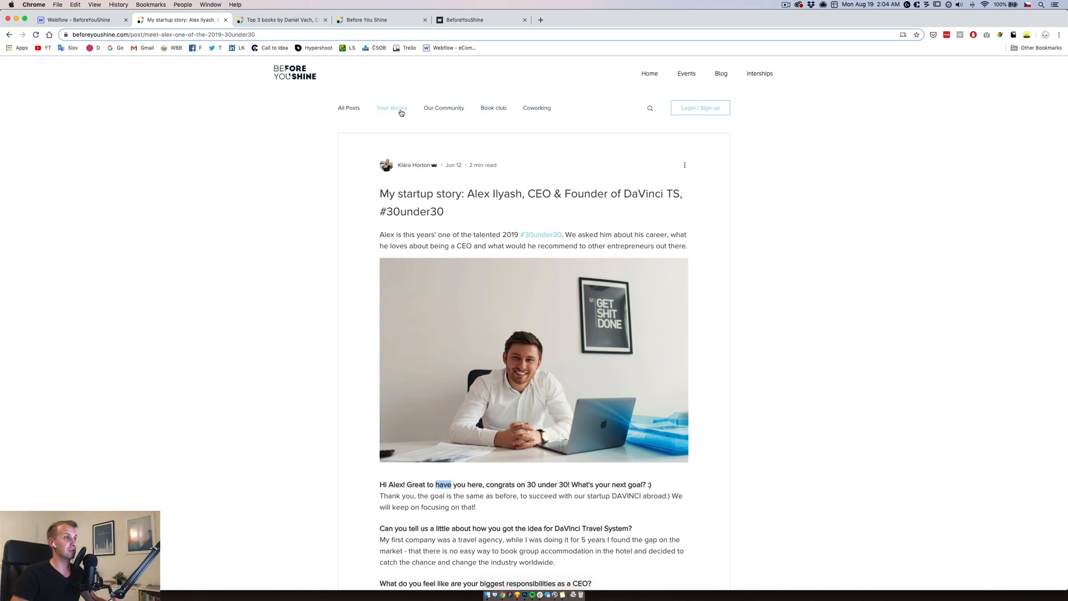
left_click(103, 23)
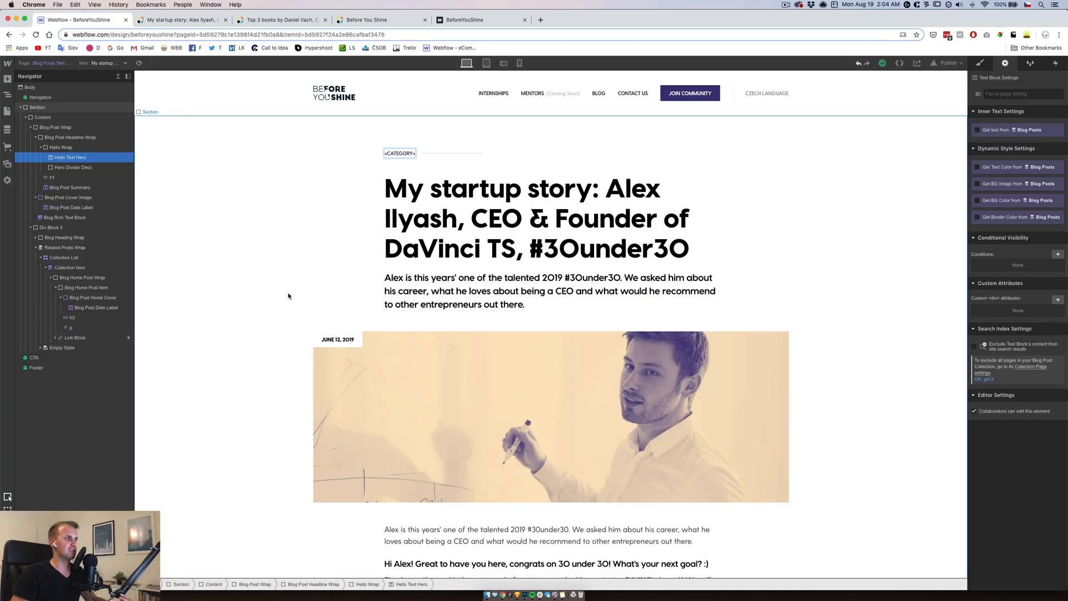
scroll(323, 245, "down", 3)
scroll(286, 267, "down", 15)
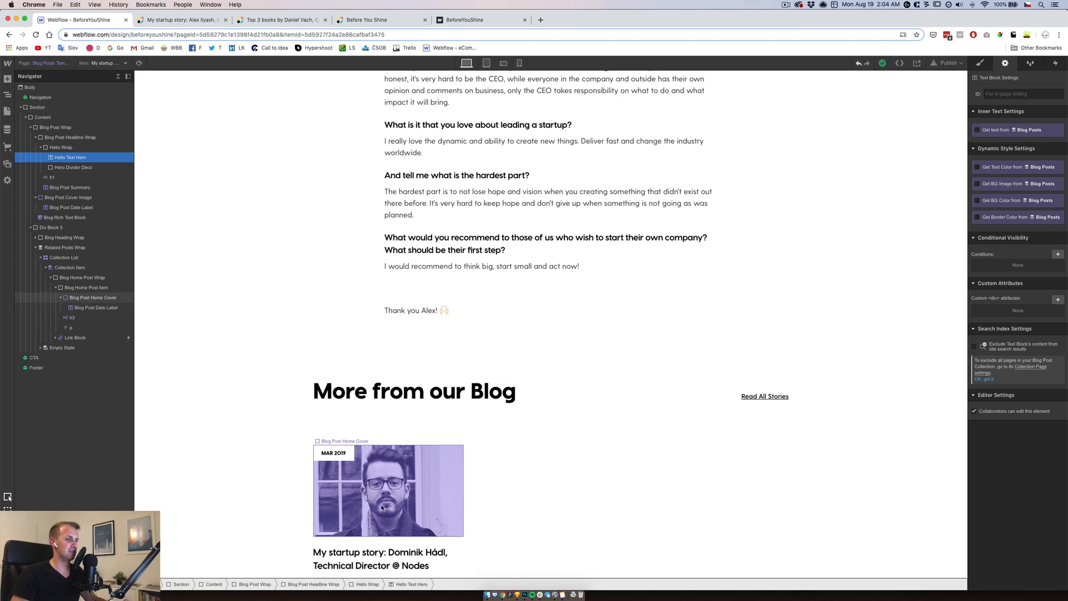
scroll(382, 507, "up", 20)
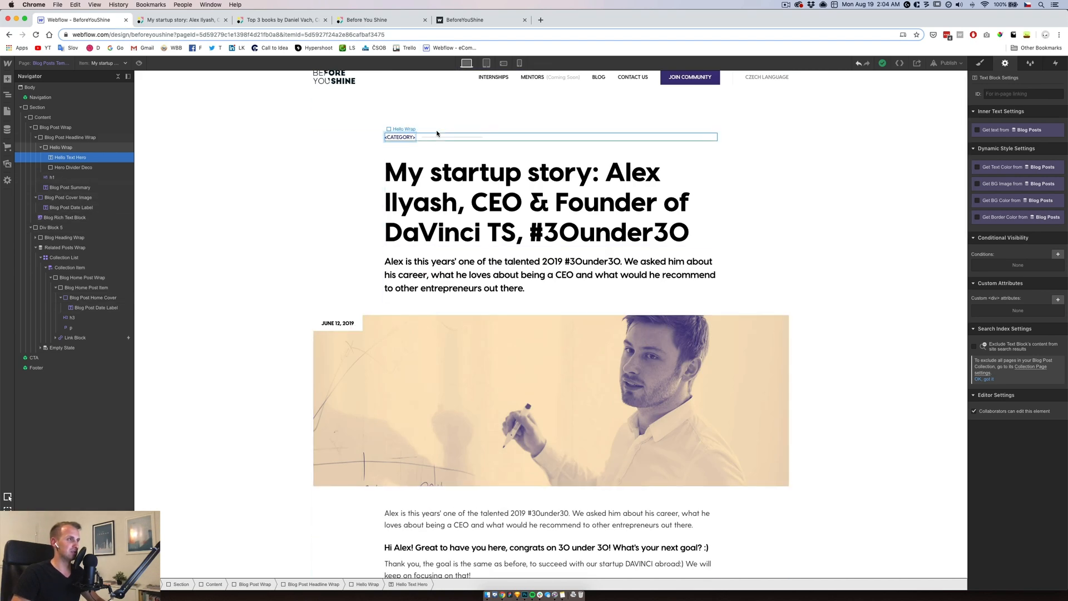
left_click(356, 157)
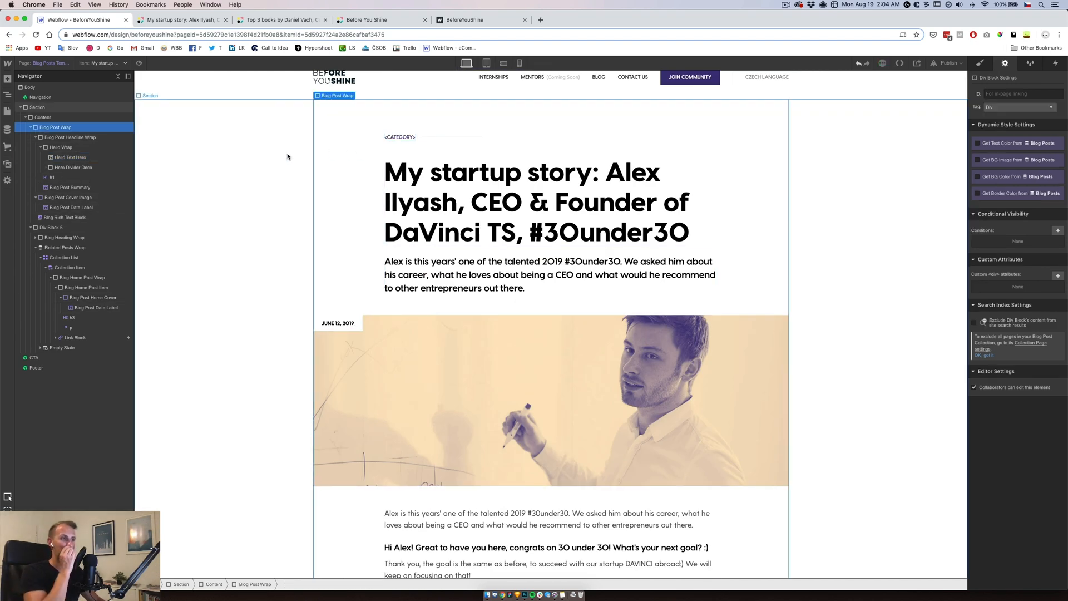
double_click(398, 137)
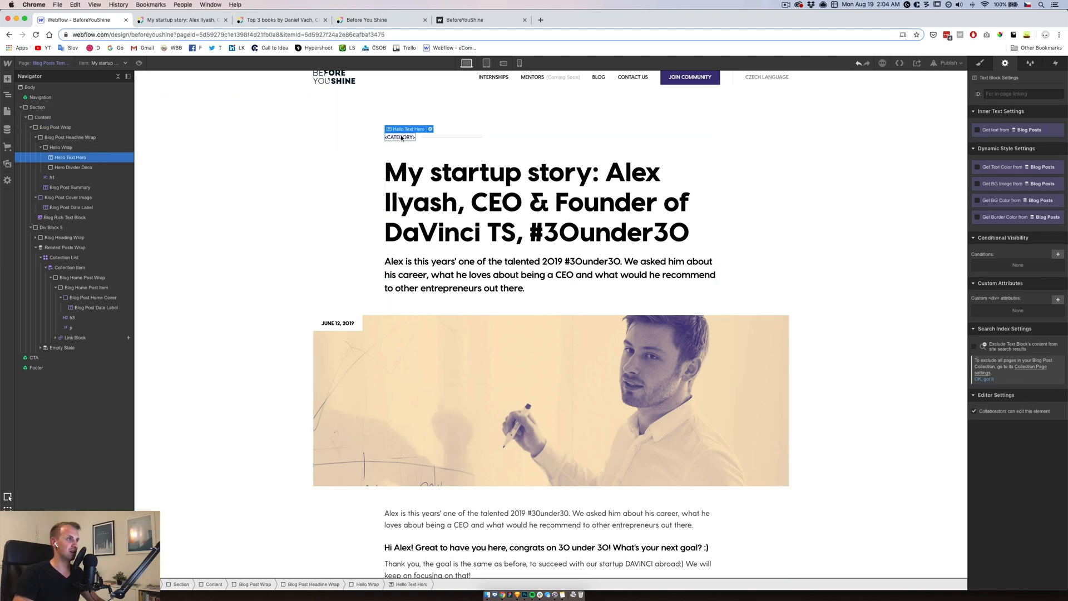
left_click(276, 164)
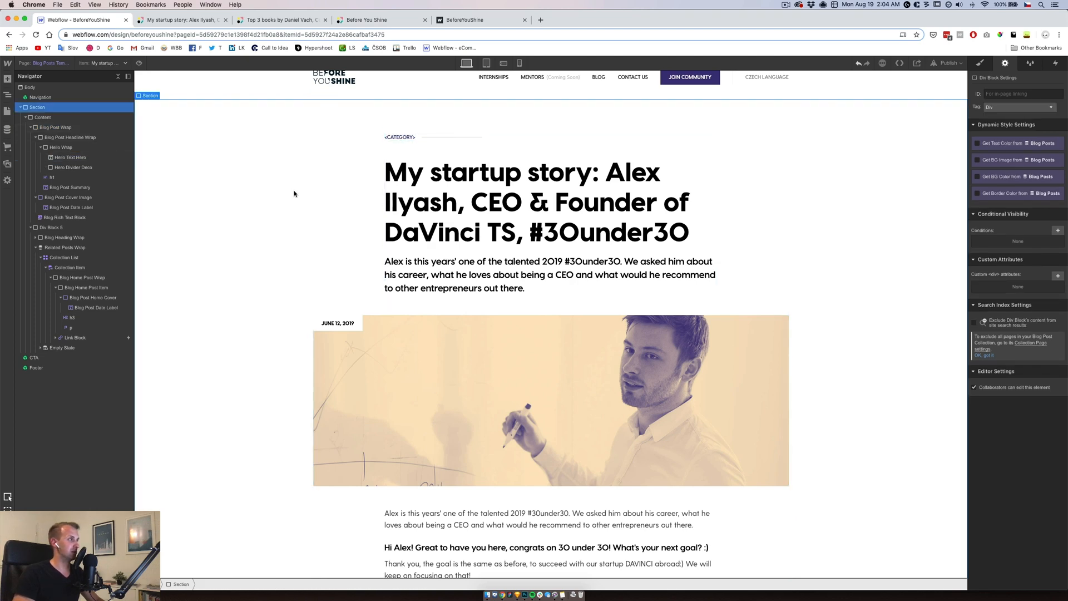
Go to the Home page and copy the Divider above the Our Stories section
scroll(392, 326, "down", 15)
key("p")
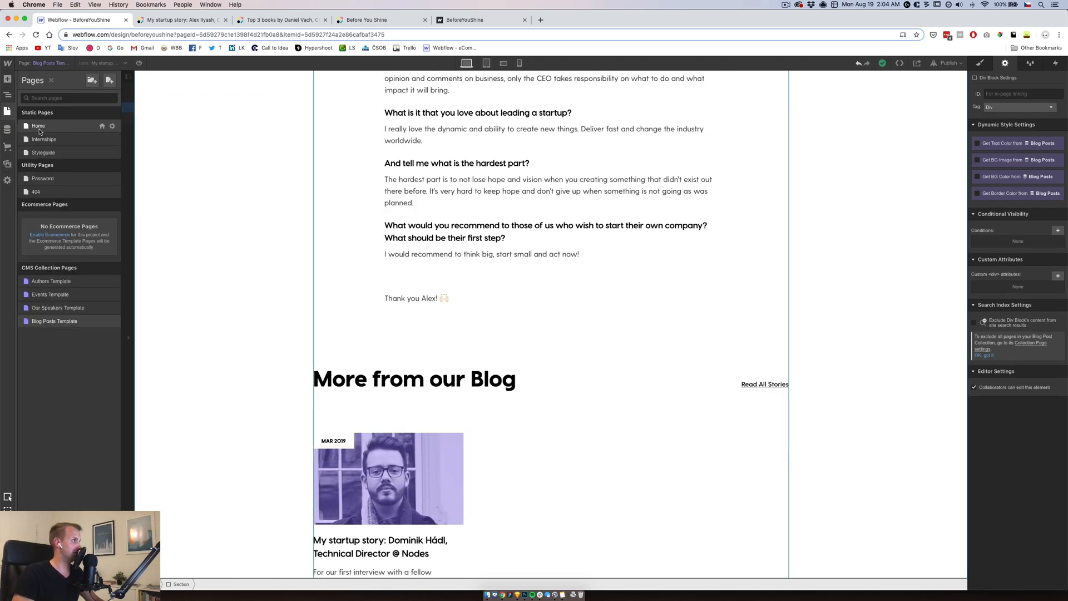
left_click(39, 127)
scroll(405, 373, "down", 7)
scroll(404, 373, "down", 10)
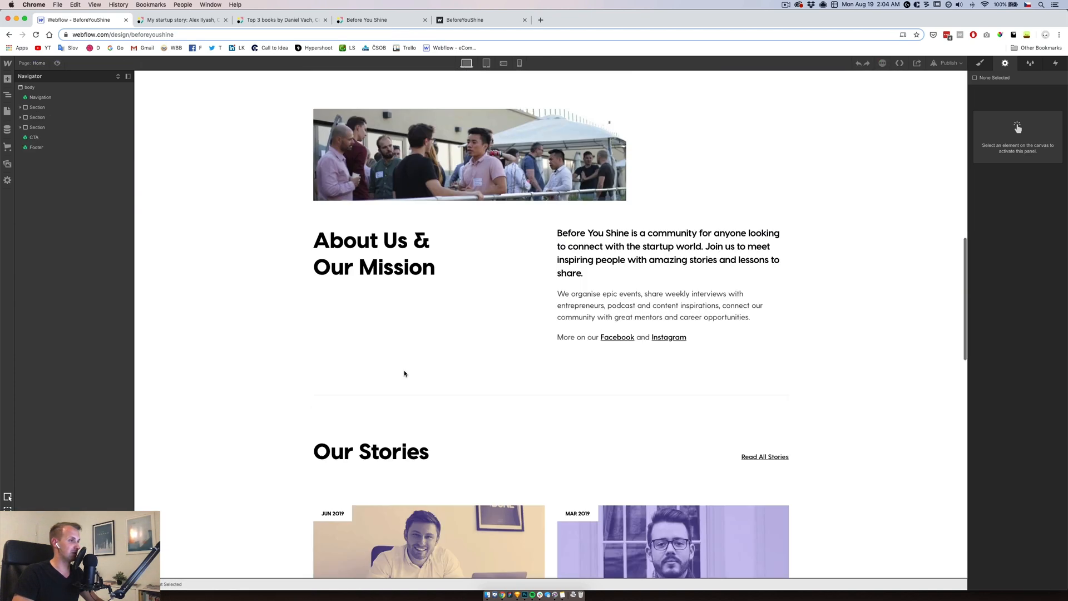
left_click(460, 151)
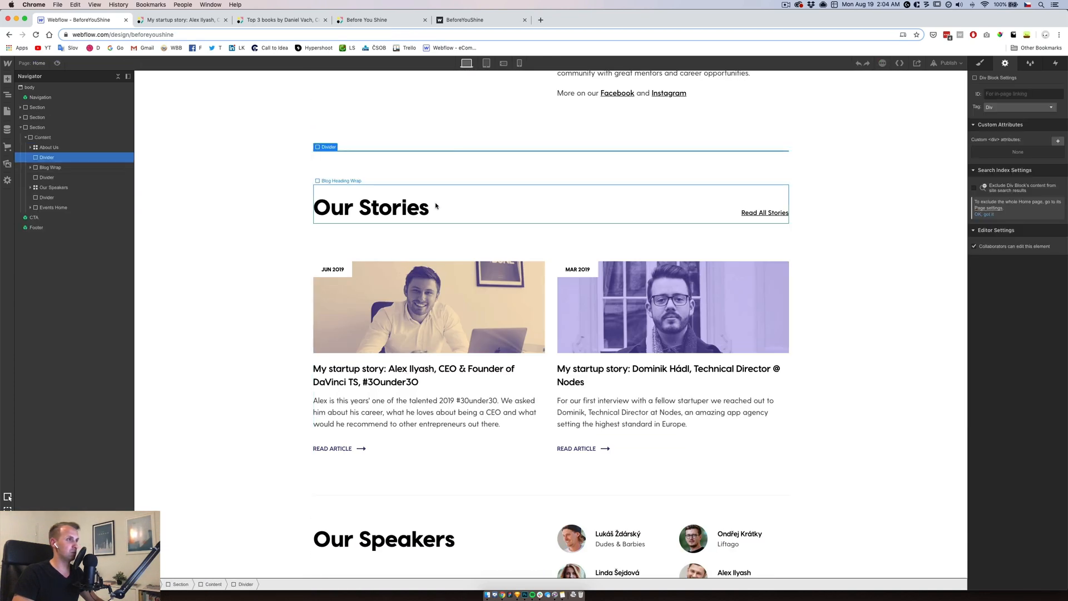
Inspect the styling of Blog Wrap and Blog Heading Wrap around the Our Stories section for their spacing
left_click(548, 221)
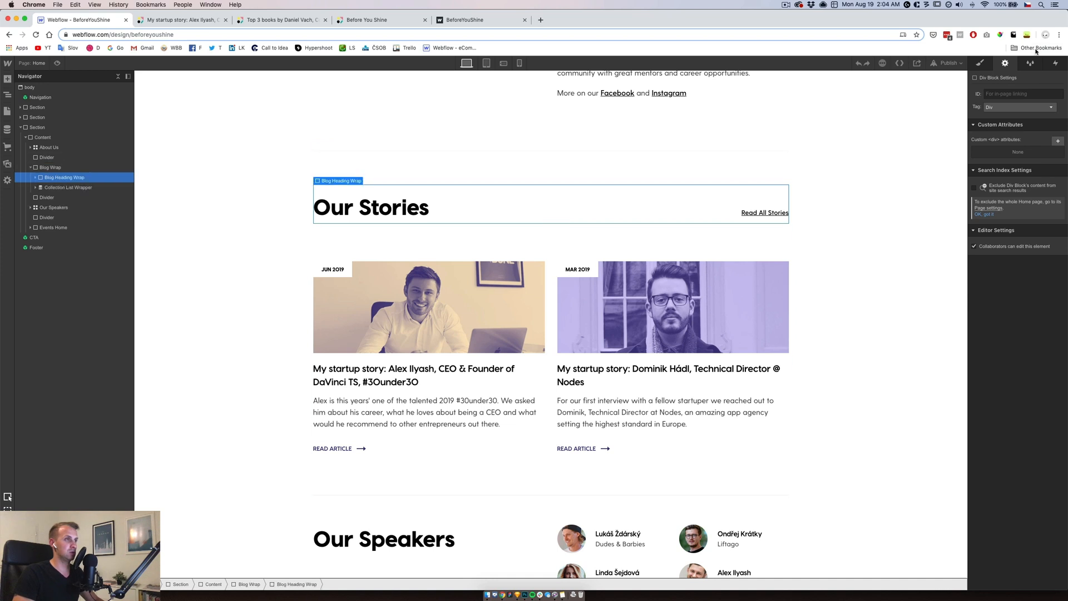
left_click(983, 64)
left_click(678, 164)
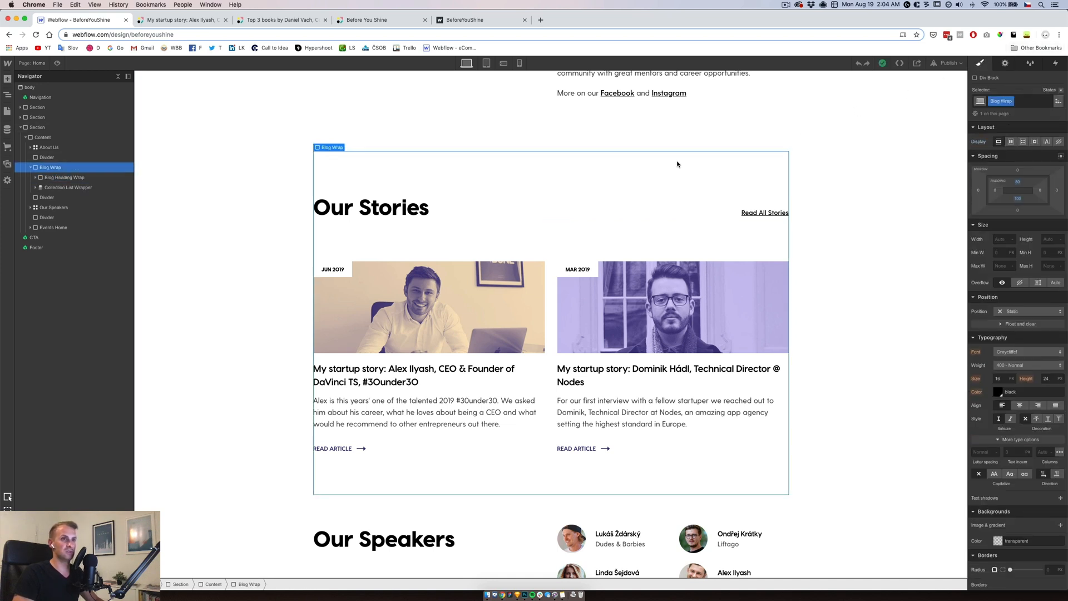
left_click(444, 207)
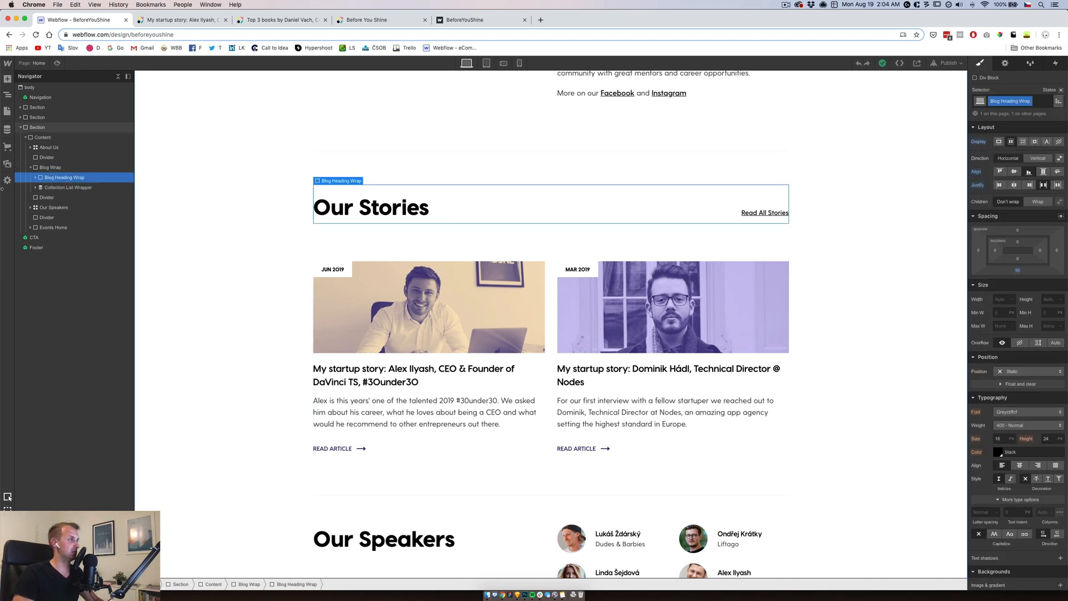
Return to Blog Posts Template with the #30under30 startup story displayed
left_click(7, 112)
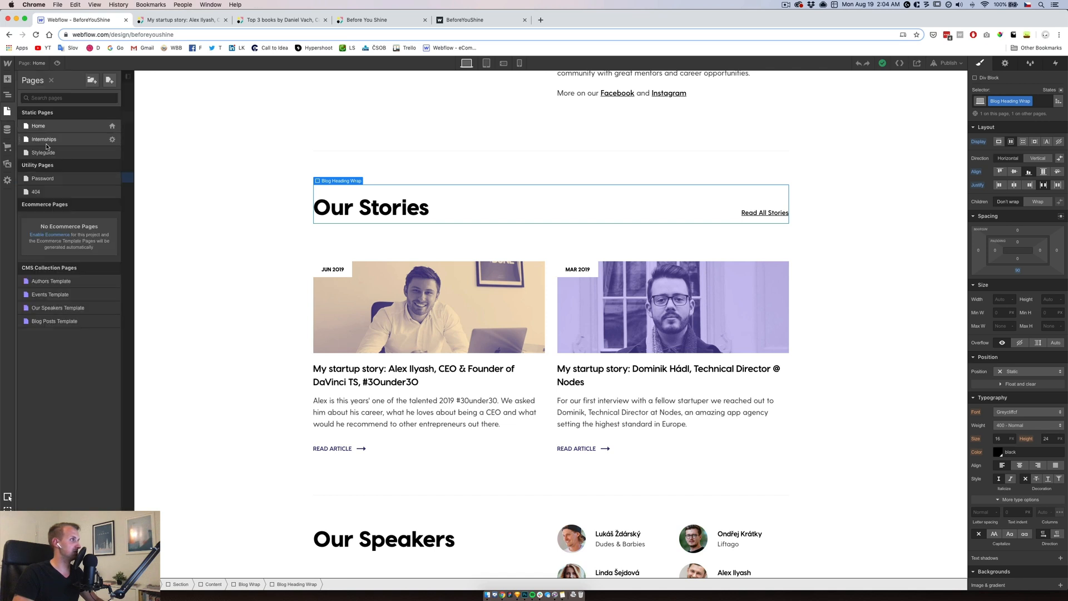
left_click(59, 321)
left_click(103, 63)
left_click(105, 74)
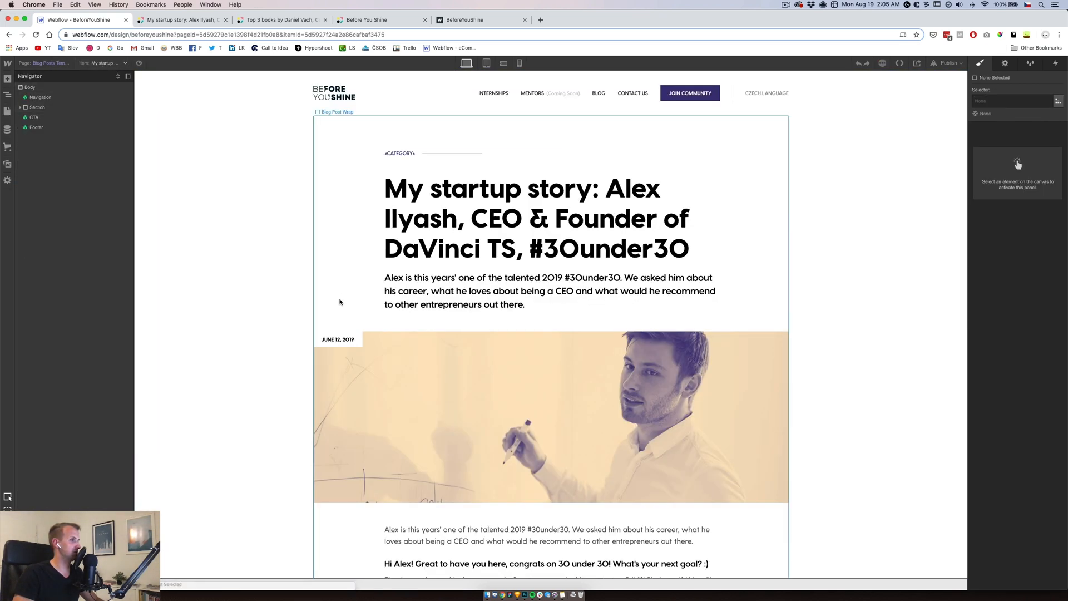
Paste the Divider into Content and place it between Blog Post Wrap and Div Block 5
scroll(340, 302, "down", 20)
scroll(460, 318, "up", 5)
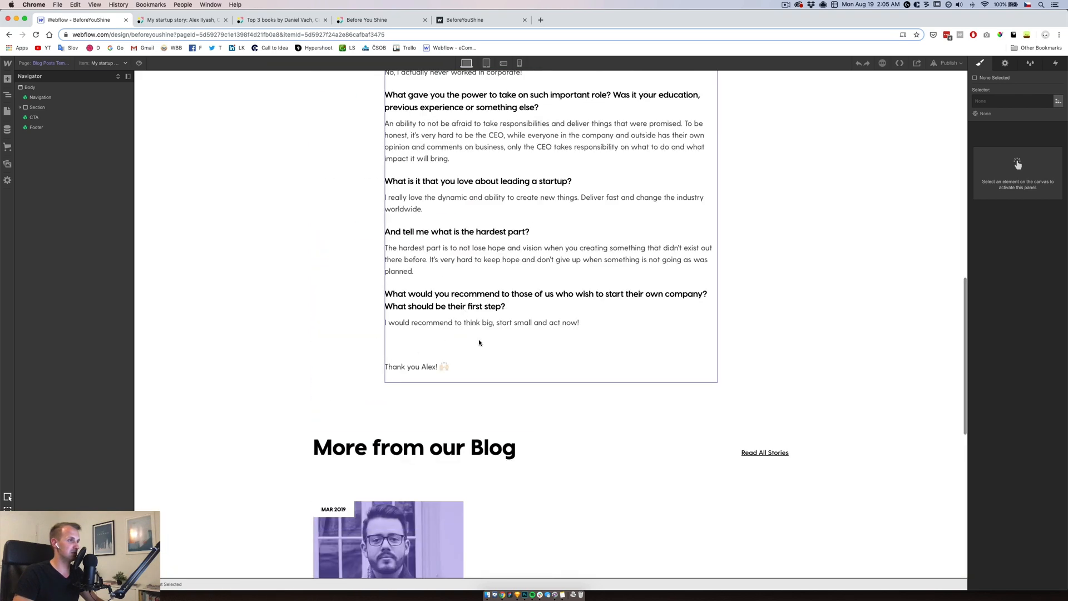
left_click(479, 342)
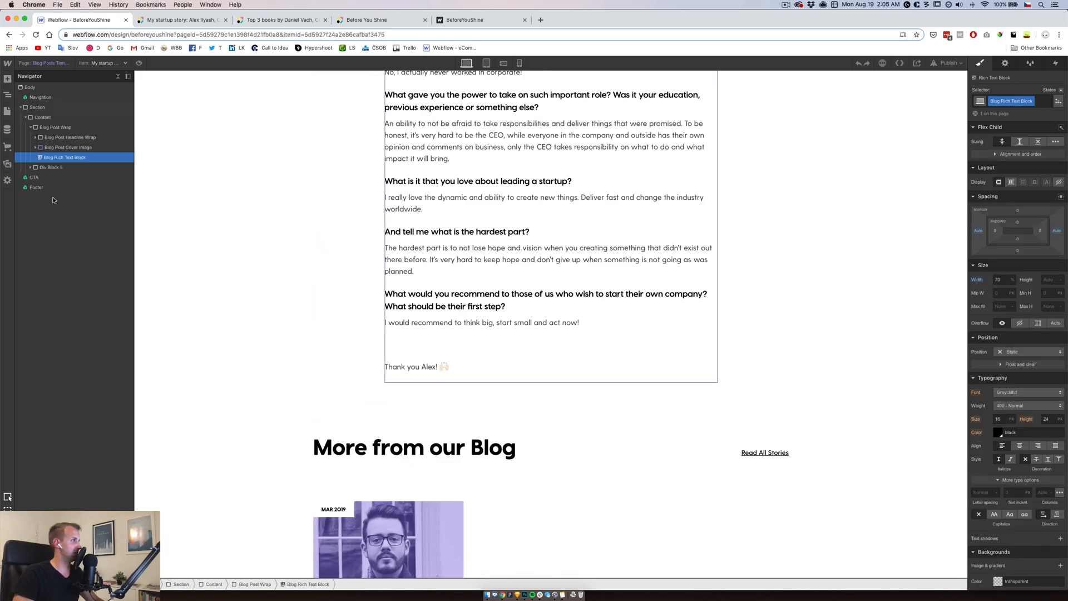
left_click(53, 128)
left_click(42, 118)
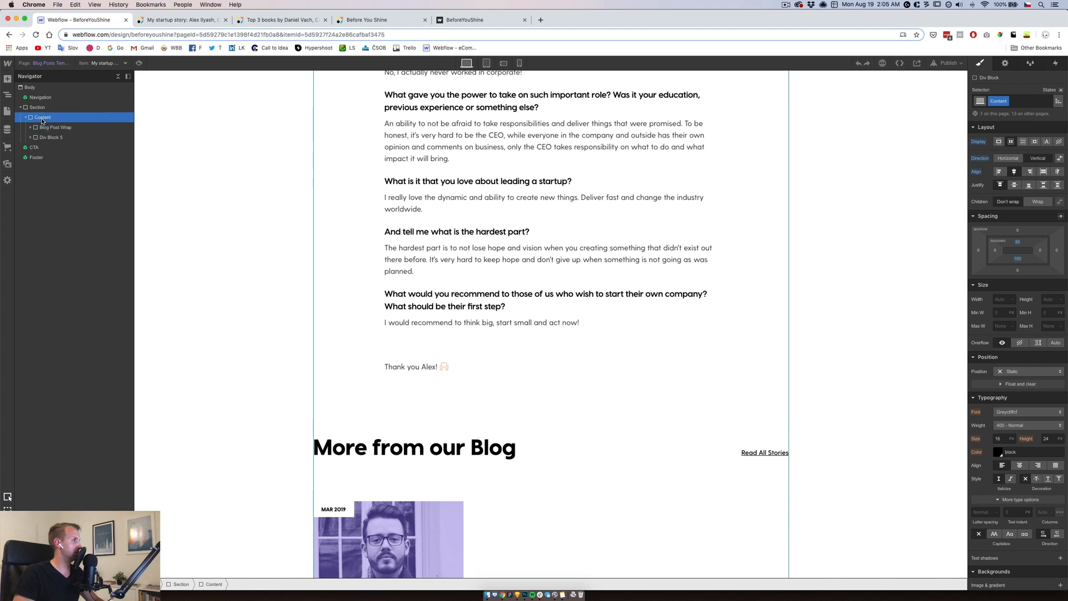
key("super+v")
left_click_drag(45, 146, 47, 135)
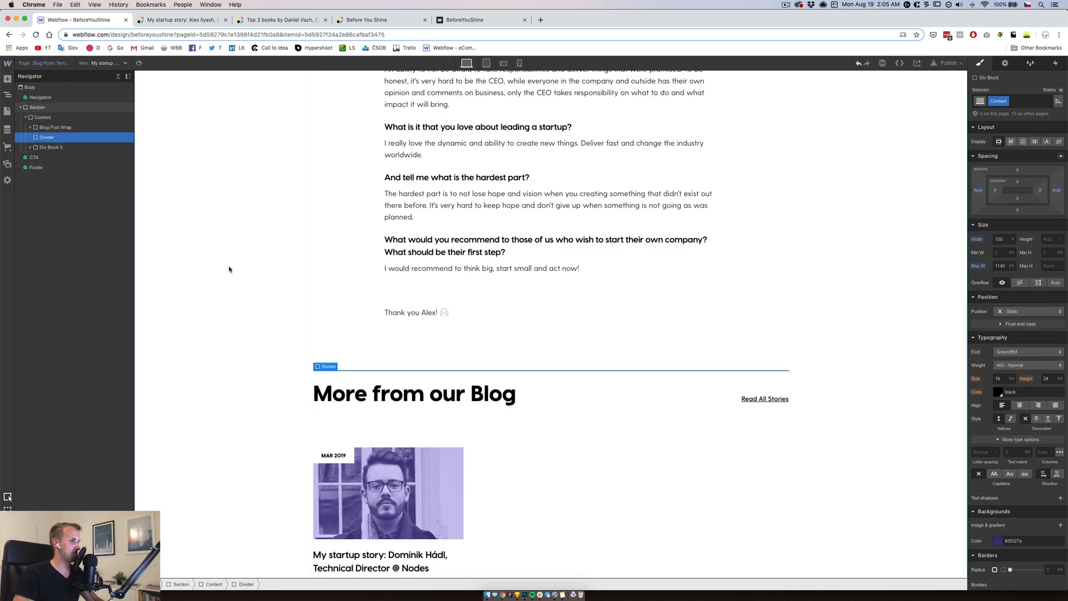
Set Div Block 5, which holds the More from our Blog section, to 80 px top and 120 px bottom padding
left_click(565, 397)
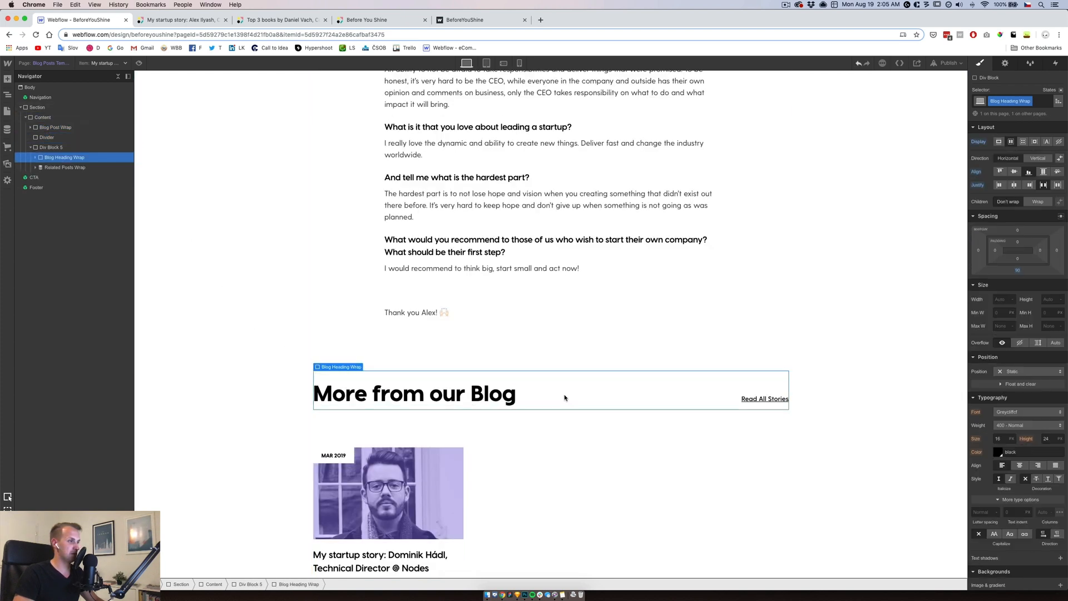
left_click(58, 148)
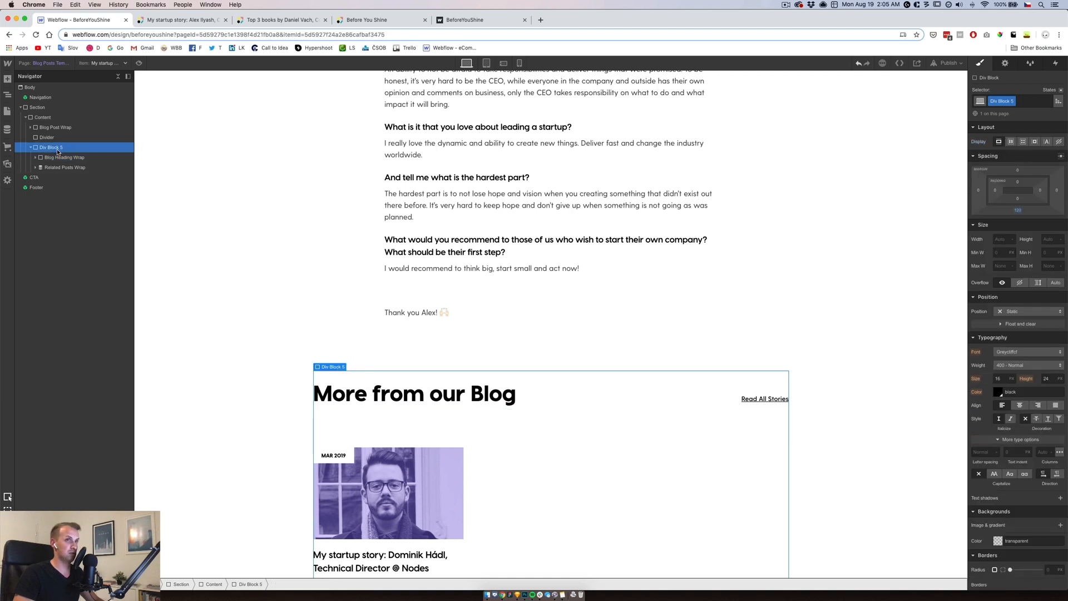
left_click(1018, 182)
type("80")
key("Return")
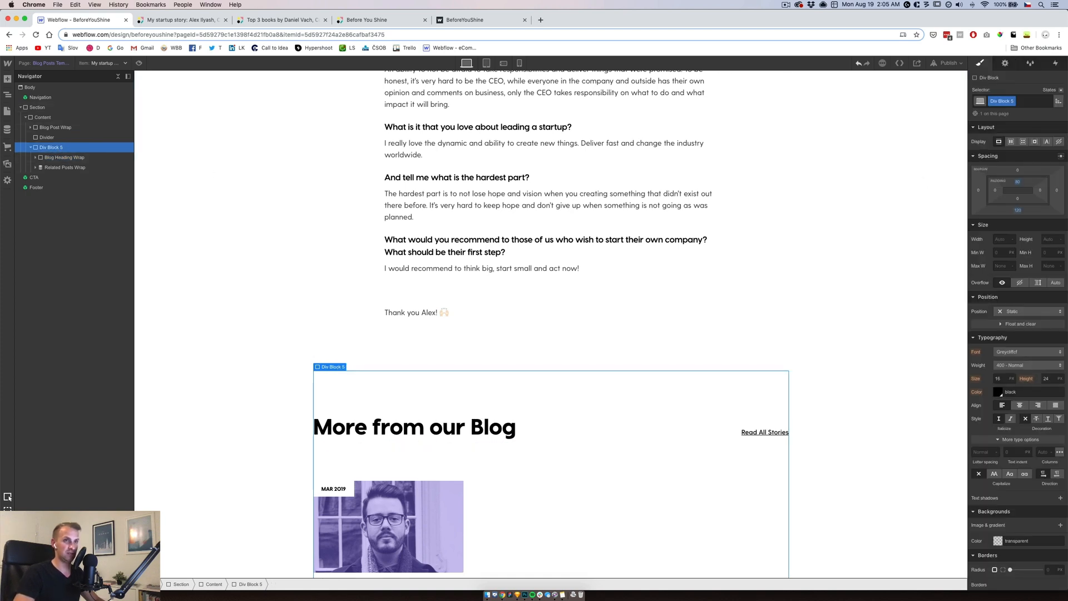
left_click(1018, 198)
type("120")
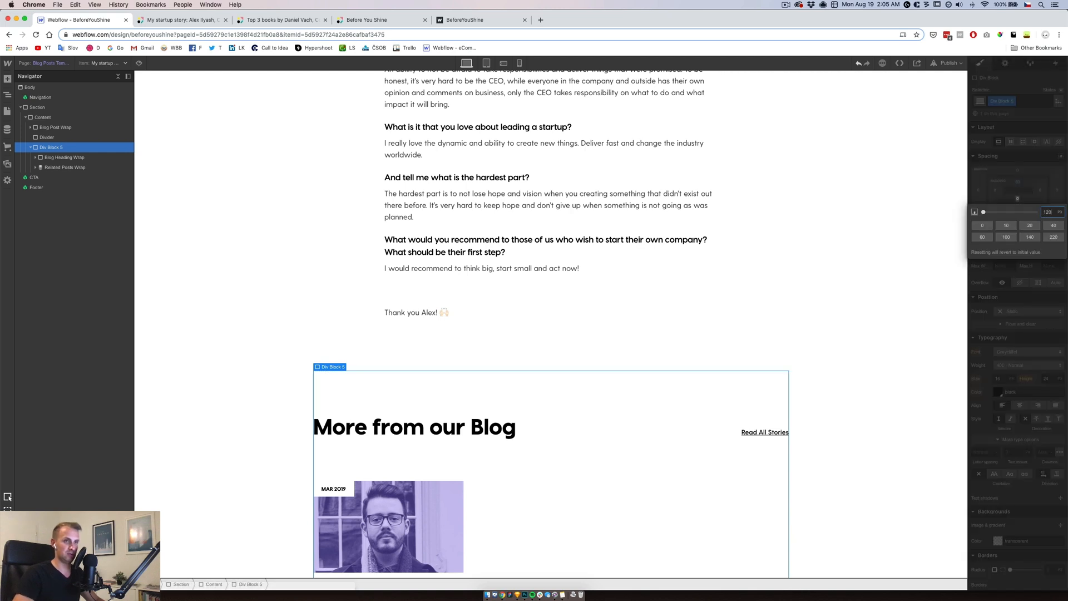
key("Return")
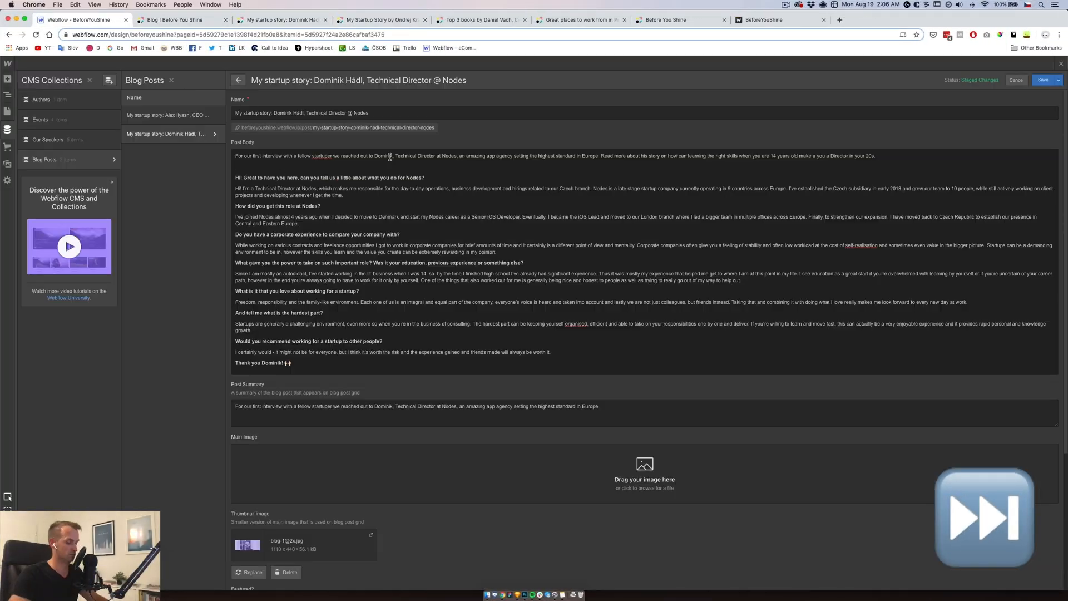
Format the interview questions in the Nodes story's post body as headings and open the source post's portrait in a new tab
triple_click(279, 317)
left_click(281, 19)
right_click(521, 262)
left_click(560, 265)
key("super+Tab")
left_click(66, 19)
scroll(304, 369, "down", 3)
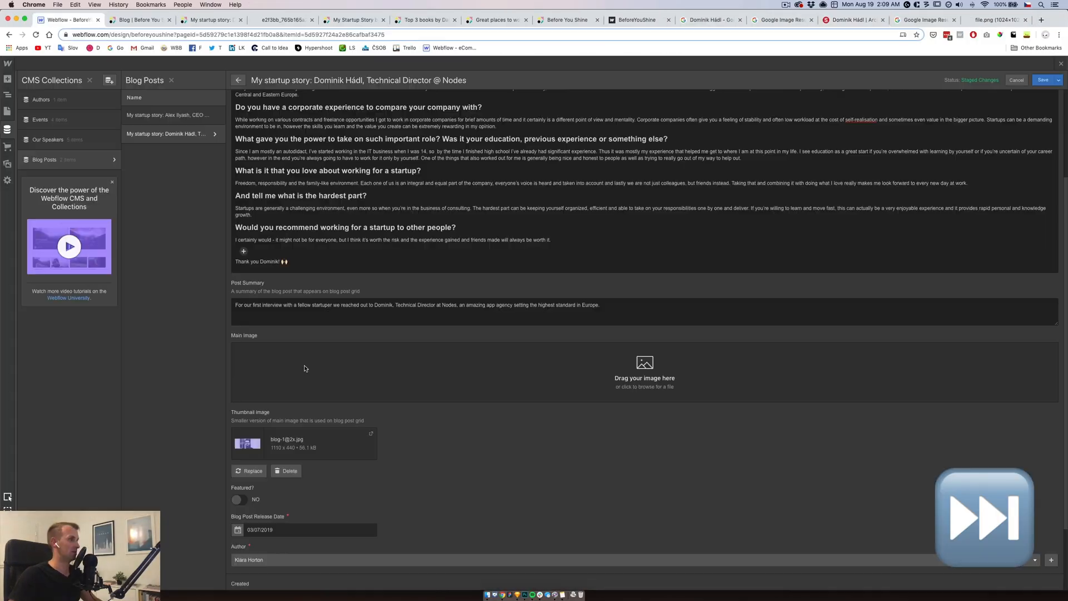
Position the Nodes director's portrait in the Photoshop cover layout and upload the exported picture as the post's main image
key("super+Tab")
left_click_drag(722, 182, 656, 317)
key("super+Tab")
left_click(304, 368)
double_click(449, 115)
Copy the Liftago interview from its source post into a new blog post's body and format its questions as headings
left_click(212, 19)
key("super+w")
key("super+w")
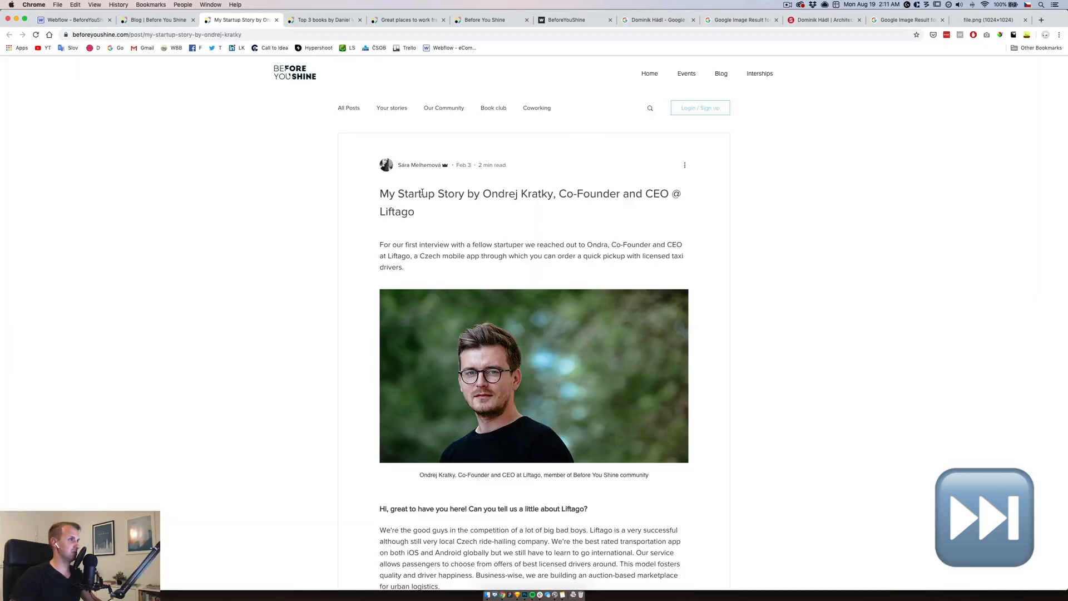
left_click_drag(380, 508, 448, 545)
left_click(72, 20)
key("super+v")
triple_click(334, 207)
Open the source post's Liftago portrait in a new tab and create the Liftago startup story in Blog Posts
left_click(239, 20)
right_click(534, 376)
left_click(562, 384)
left_click(67, 20)
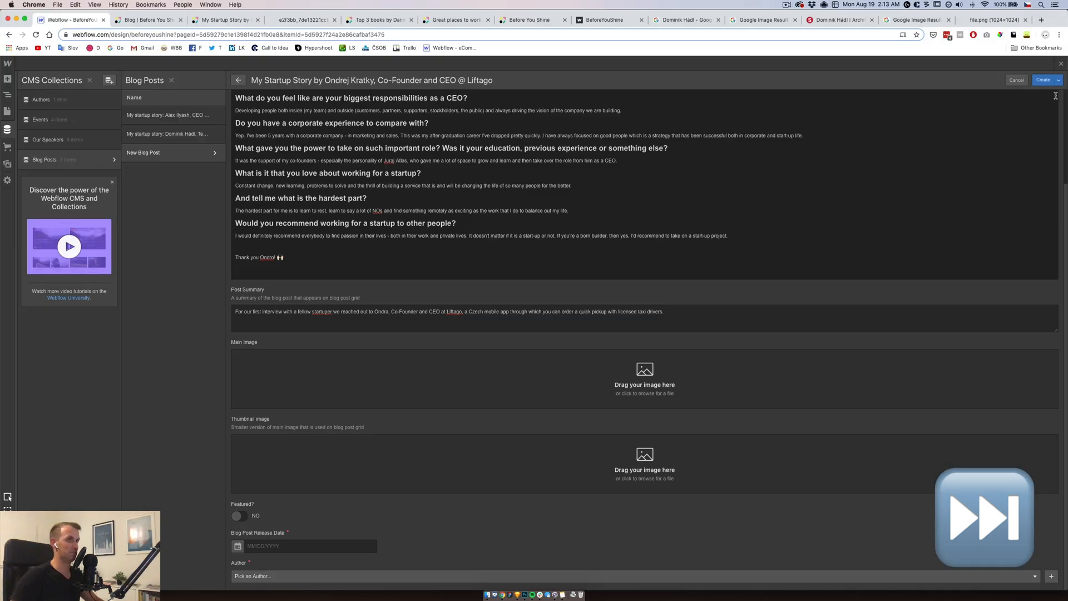
left_click(1043, 79)
left_click(181, 152)
Switch to Photoshop and position the Liftago CEO's portrait within the cover layout
key("super+Tab")
left_click_drag(690, 183, 888, 71)
left_click(518, 291)
left_click(518, 298)
left_click(610, 261)
Search the web for another portrait of the Liftago founder and open a matching result
key("super+t")
key("Return")
left_click(976, 145)
key("super+Tab")
left_click(281, 19)
left_click(67, 19)
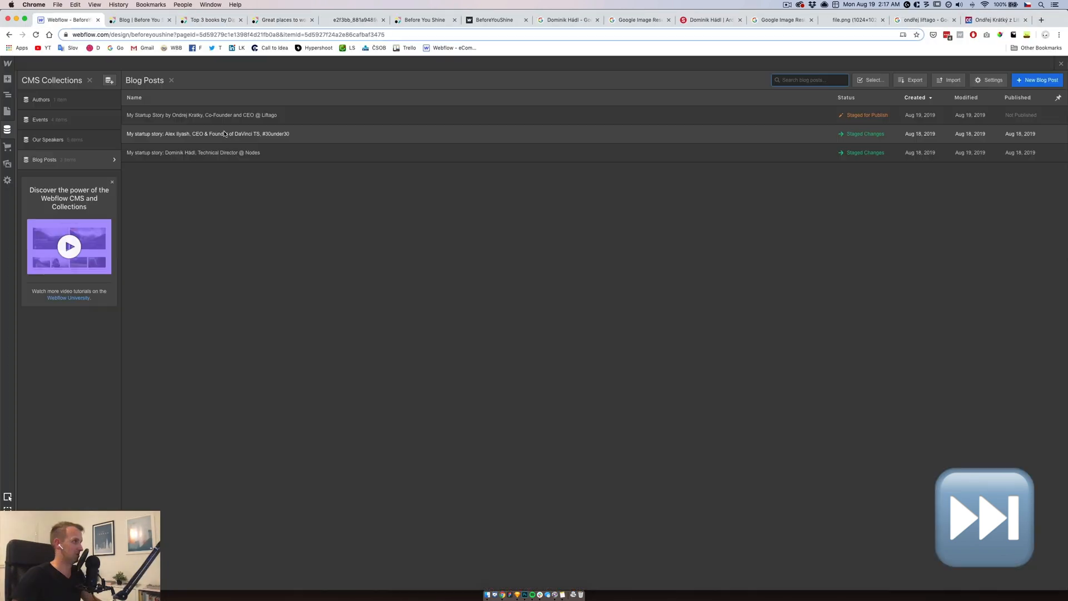
Fill in a new blog post named Great places to work from in Prague with the source article's text
left_click(1038, 80)
left_click(139, 20)
left_click(281, 19)
left_click(67, 20)
type("Great places to work from in Prague")
scroll(289, 322, "down", 3)
triple_click(289, 217)
Save the gradient-mapped coworking image for web in Photoshop as great-places-to-work-from-in-prague-cover
left_click(525, 595)
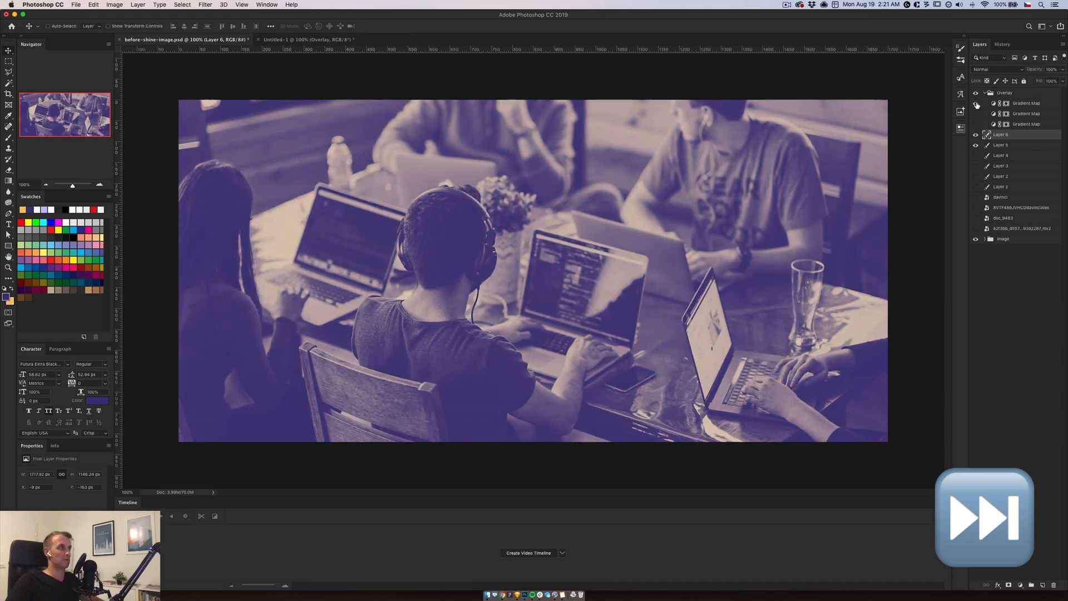
key("super+Tab")
triple_click(471, 181)
left_click(524, 594)
key("super+alt+shift+s")
type("great-places-to-work-from-in-prague-cover")
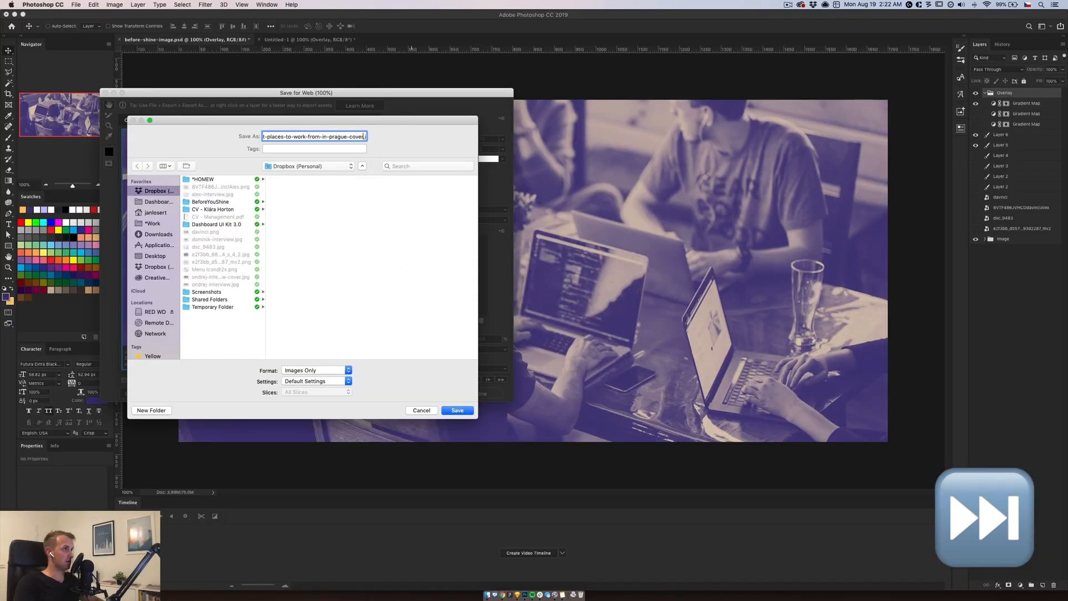
left_click(456, 410)
left_click(309, 39)
key("super+Tab")
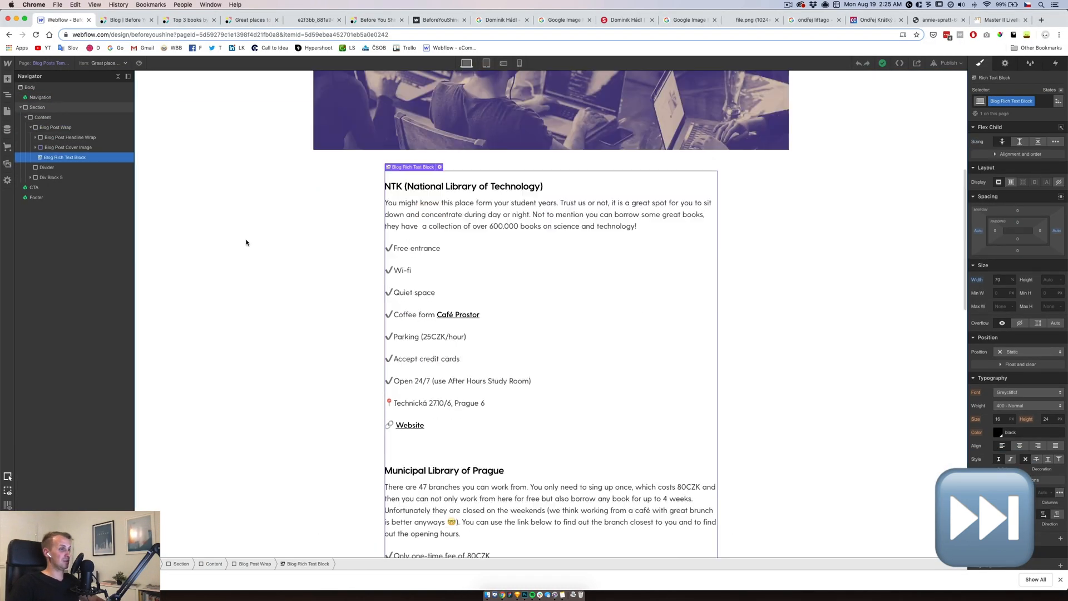
Rename the blog post's rich text class to Blog Post Rich Text and set its width to 70%
scroll(246, 243, "down", 15)
left_click(379, 369)
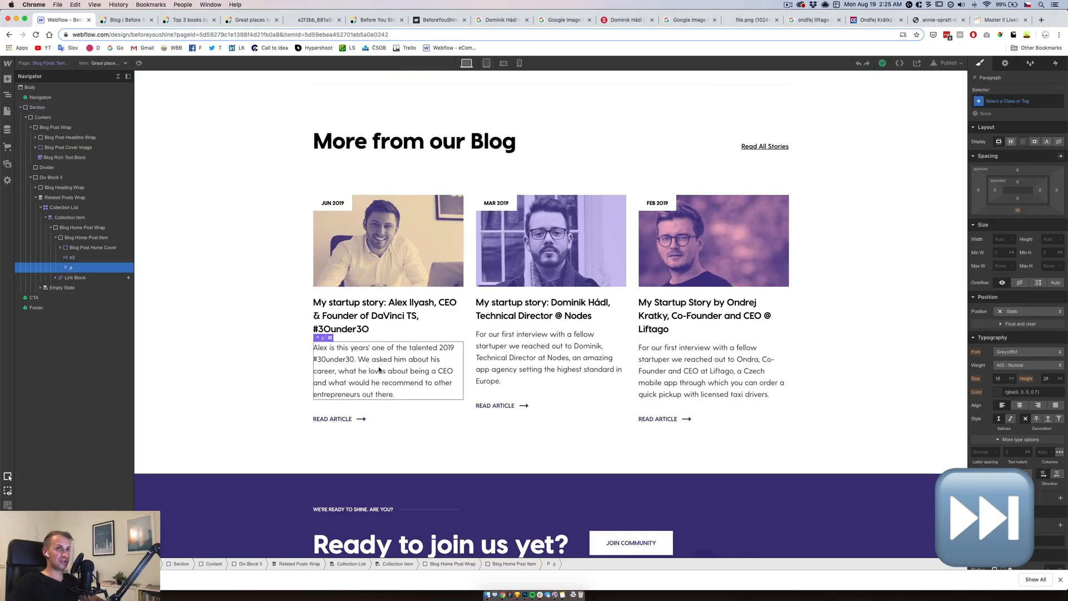
left_click(65, 118)
left_click(64, 158)
scroll(551, 313, "down", 15)
left_click(672, 444)
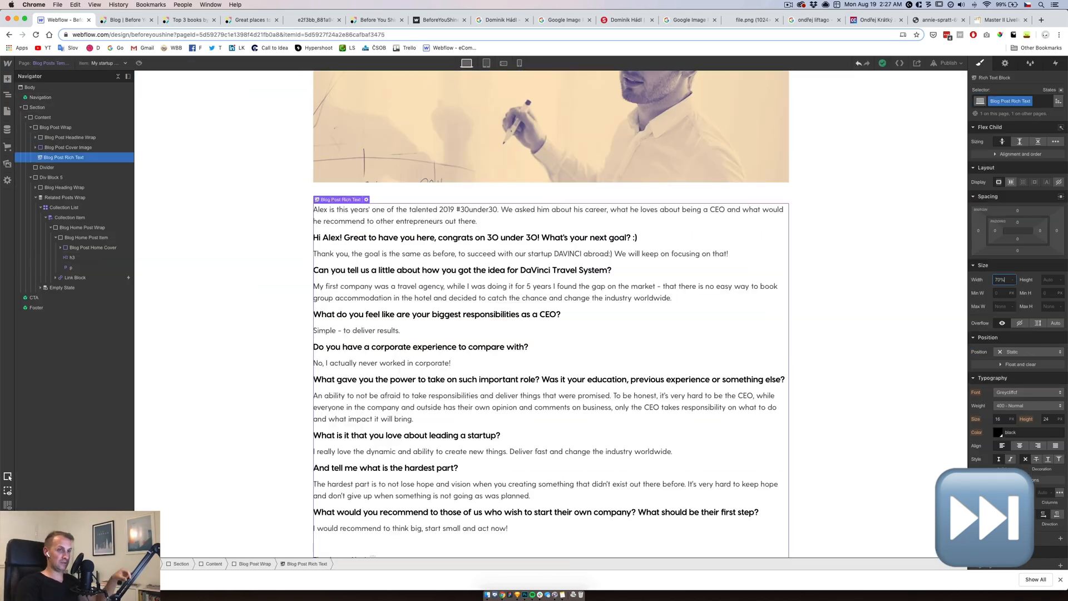
left_click(477, 226)
Collapse Blog Home Post Wrap in Div Block 5 and select the related posts' Collection Item
left_click(388, 309)
left_click(51, 177)
scroll(551, 314, "up", 2)
left_click(51, 227)
left_click(70, 218)
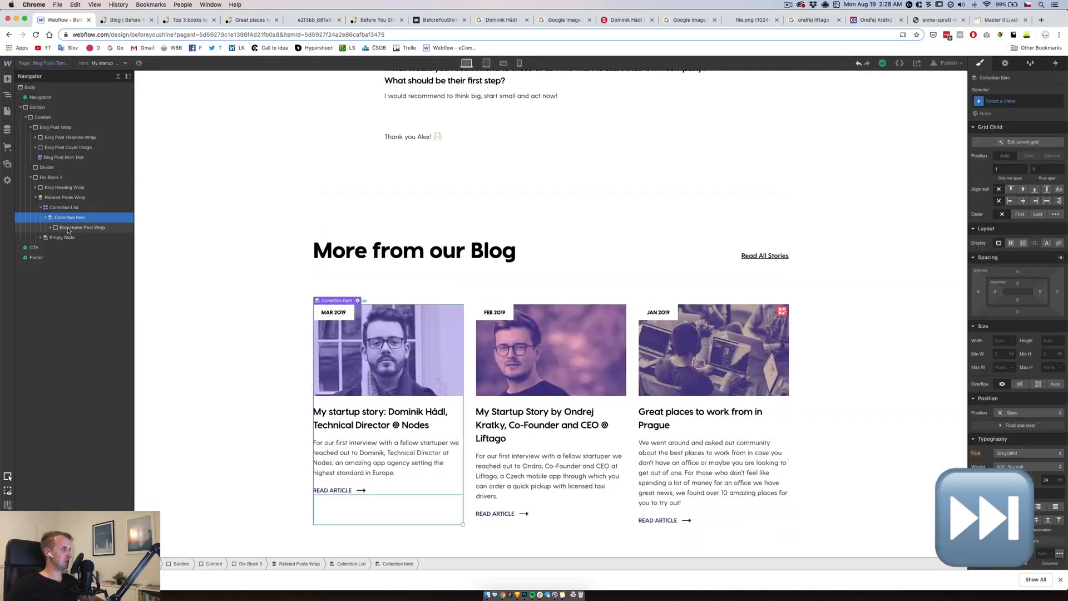
Close the finished reference pages in the browser and open the Top 3 books source article
left_click(7, 129)
left_click(311, 20)
key("super+w")
key("super+w")
key("super+w")
key("super+w")
key("super+w")
key("super+w")
key("super+w")
key("super+w")
key("super+w")
key("super+w")
key("super+w")
key("super+w")
left_click(282, 19)
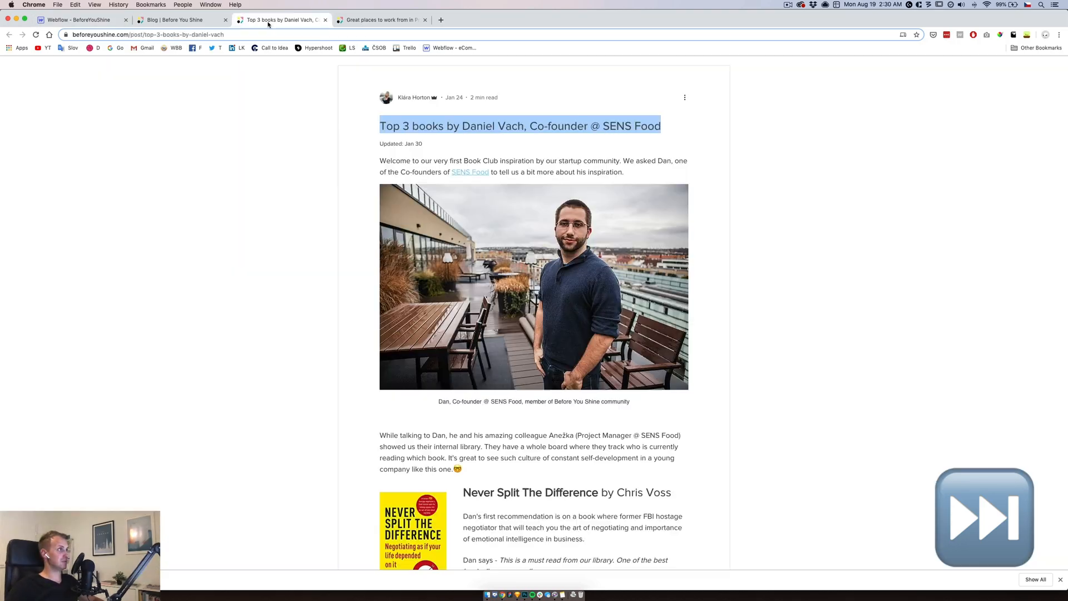
Check the source Blog page against the Nodes and Liftago posts' entries in the Blog Posts collection
left_click(175, 19)
right_click(589, 191)
left_click(625, 245)
left_click(75, 20)
left_click(167, 190)
left_click_drag(312, 128, 434, 129)
left_click(167, 152)
left_click(89, 23)
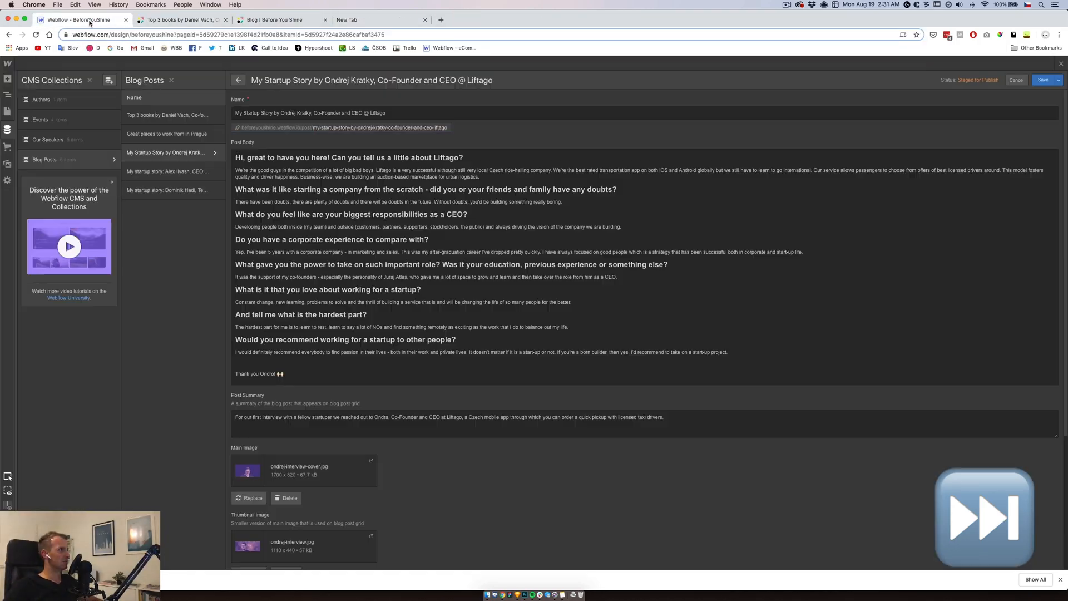
Copy a passage from the Top 3 books source article and select the opening text in that post's body
left_click(167, 134)
left_click(182, 19)
left_click_drag(379, 227, 625, 240)
left_click(78, 20)
left_click(166, 114)
triple_click(389, 155)
Switch the Blog Posts Template preview to the Top 3 books post
left_click(7, 130)
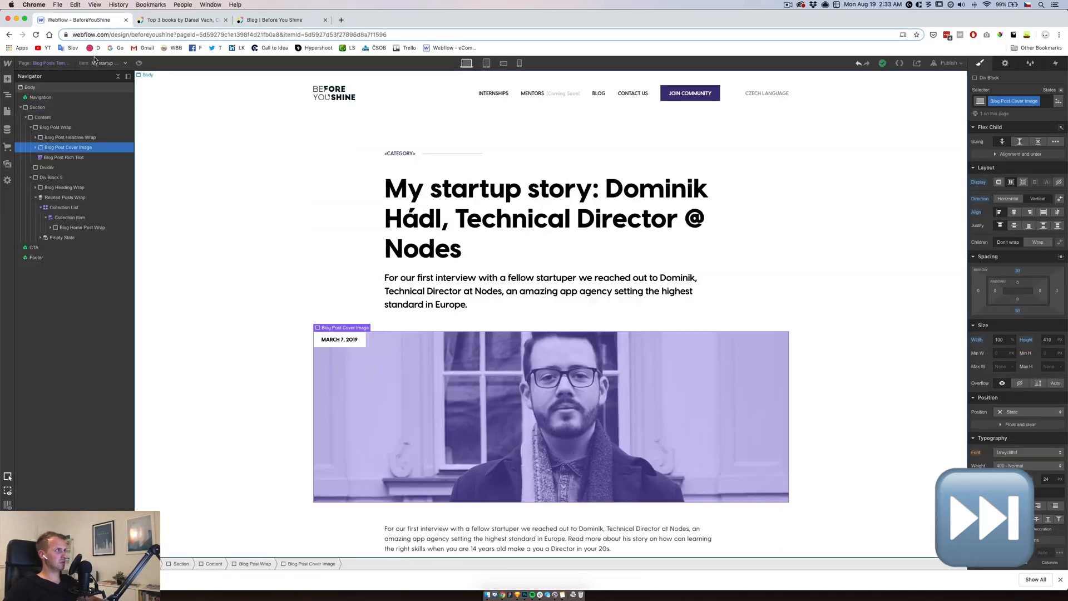
left_click(105, 63)
left_click(105, 107)
left_click(7, 111)
Arrange the SENS portrait with the Gradient Map overlay in Photoshop's Untitled-1 document and begin exporting it
key("super+Tab")
left_click(203, 39)
left_click(333, 39)
left_click_drag(1007, 102, 1007, 136)
left_click(76, 5)
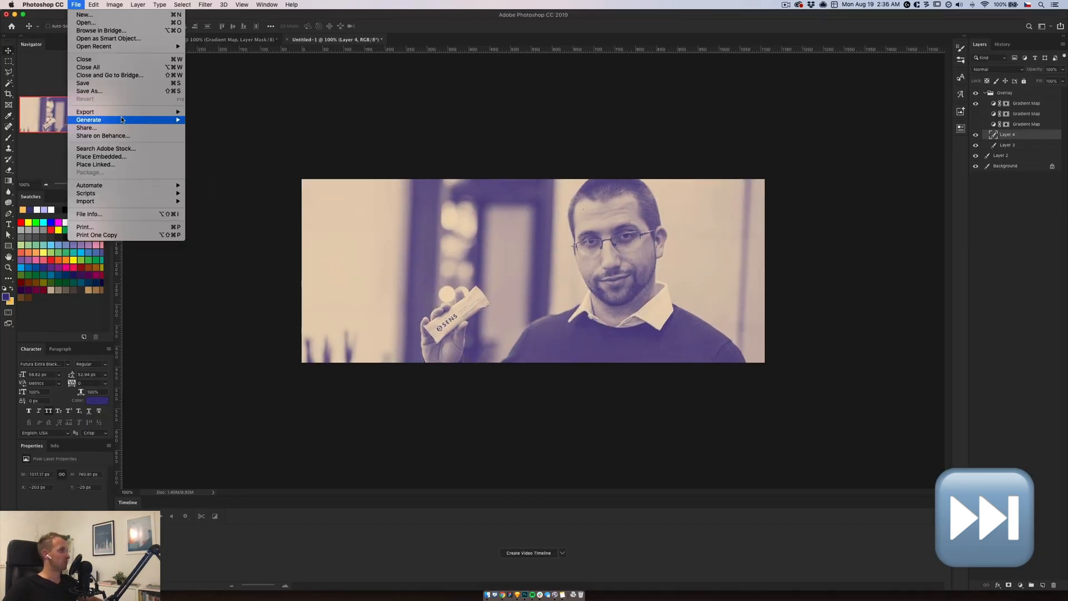
Paste the source text into the Top 3 books post and copy the following section of the article
key("super+Tab")
key("super+v")
triple_click(434, 252)
left_click(283, 20)
left_click_drag(378, 251, 521, 581)
left_click(78, 19)
Restyle the oversized place-name headings in the Great places to work from in Prague post to the smaller heading level
left_click(167, 133)
scroll(299, 388, "down", 5)
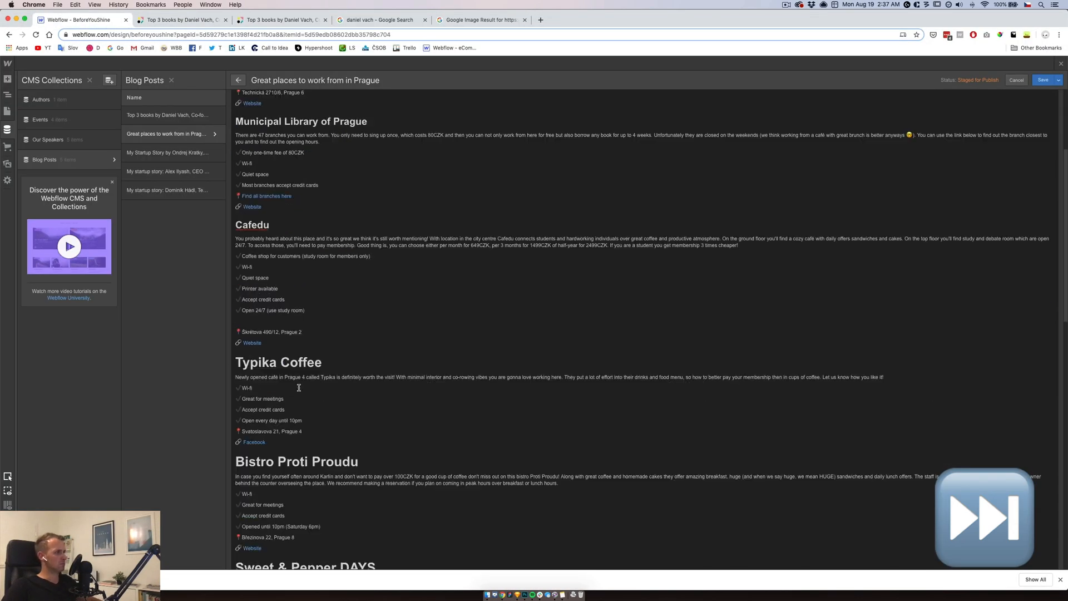
scroll(299, 388, "down", 8)
triple_click(251, 396)
left_click(298, 382)
scroll(277, 343, "up", 12)
Review the template page of the Top 3 books post down to the More from our Blog section
left_click(7, 111)
left_click(7, 95)
scroll(241, 272, "down", 10)
left_click(240, 272)
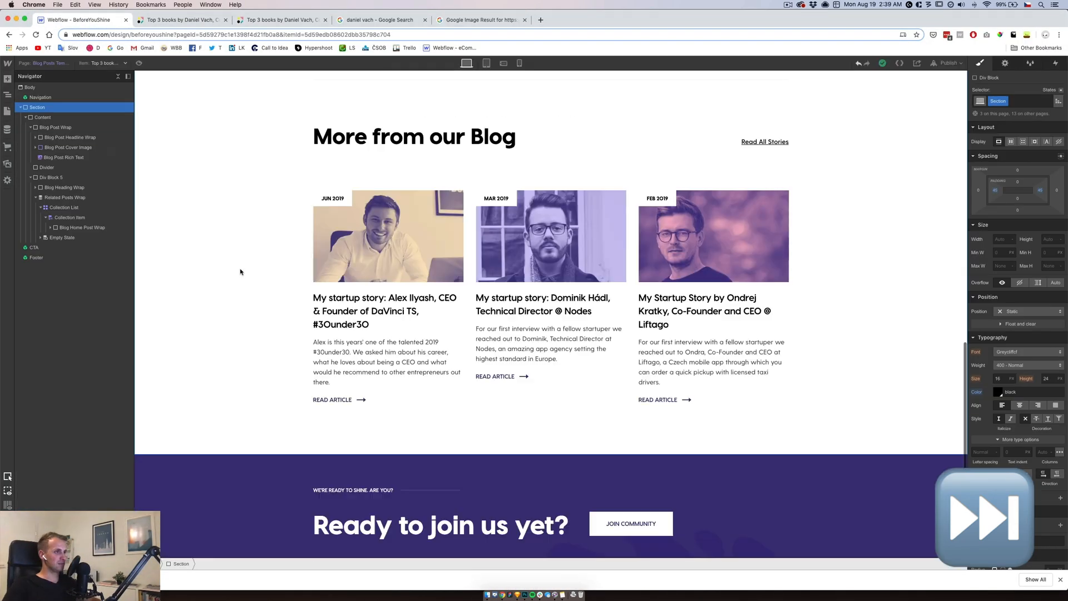
scroll(240, 272, "up", 4)
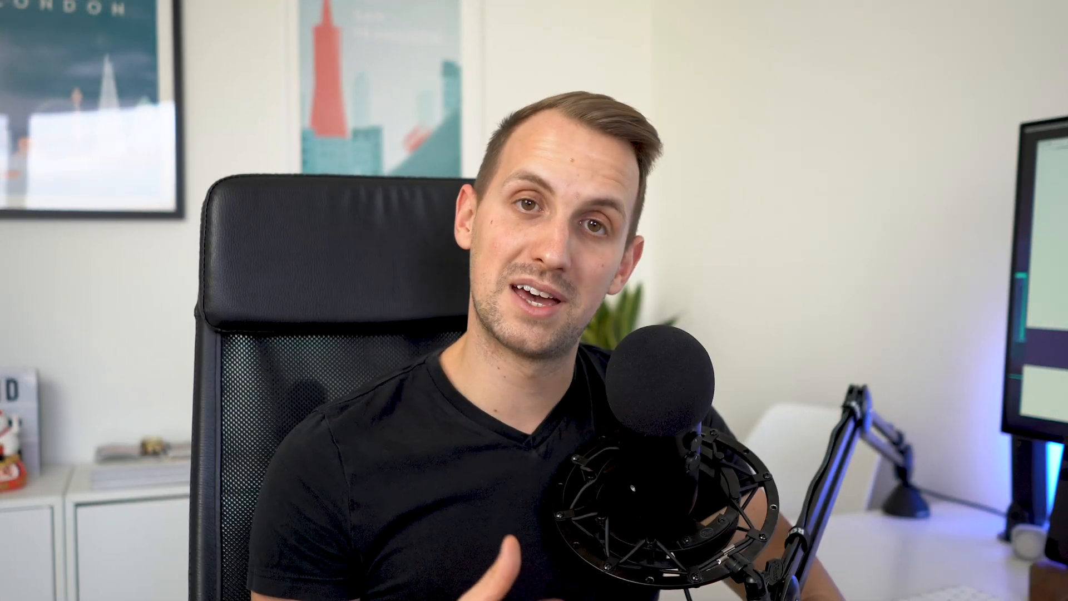